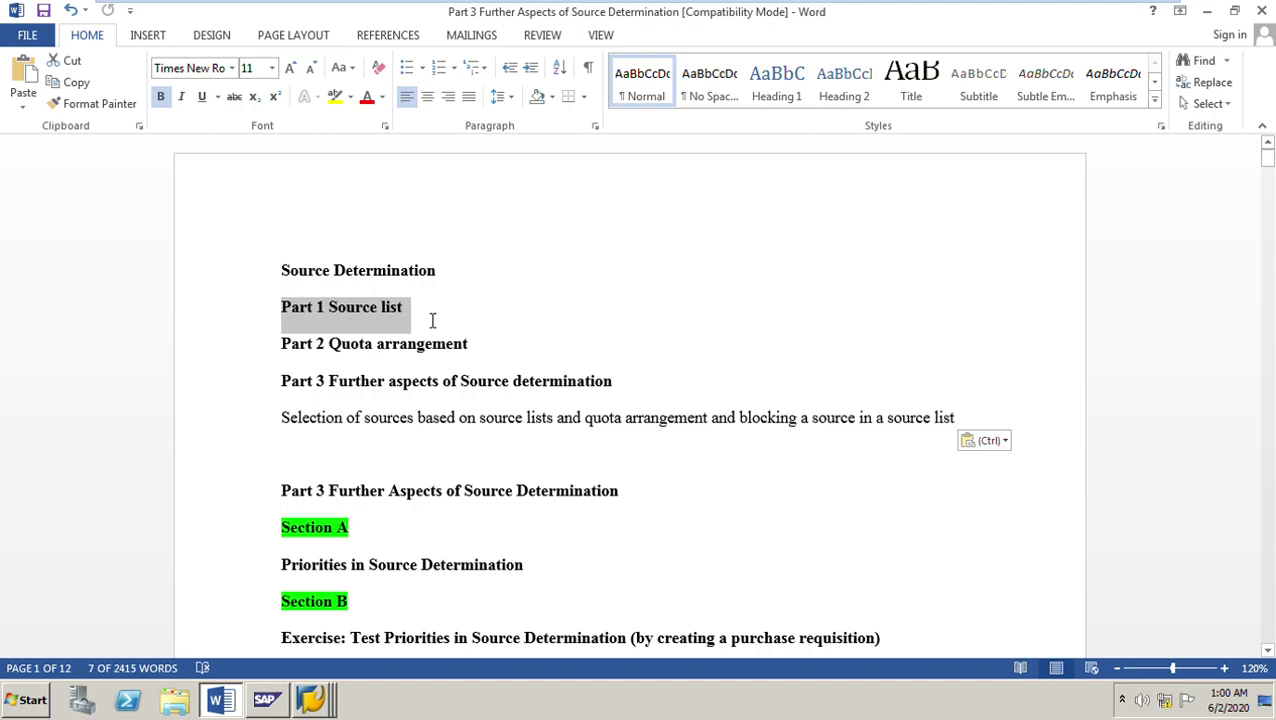
# Step: Review the document's outline of Source Determination parts 1 to 3 and the exercises in Sections A to D
pyautogui.click(279, 355)
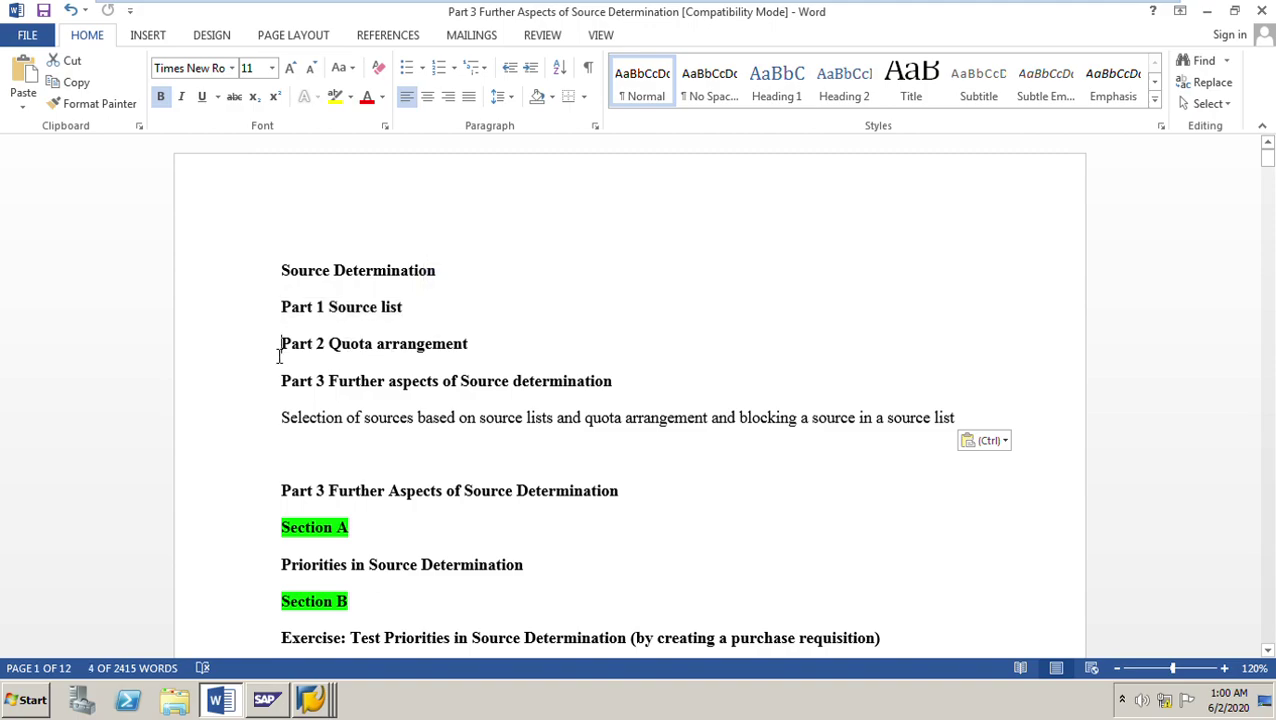
pyautogui.moveTo(279, 355); pyautogui.dragTo(464, 345)
pyautogui.click(347, 393)
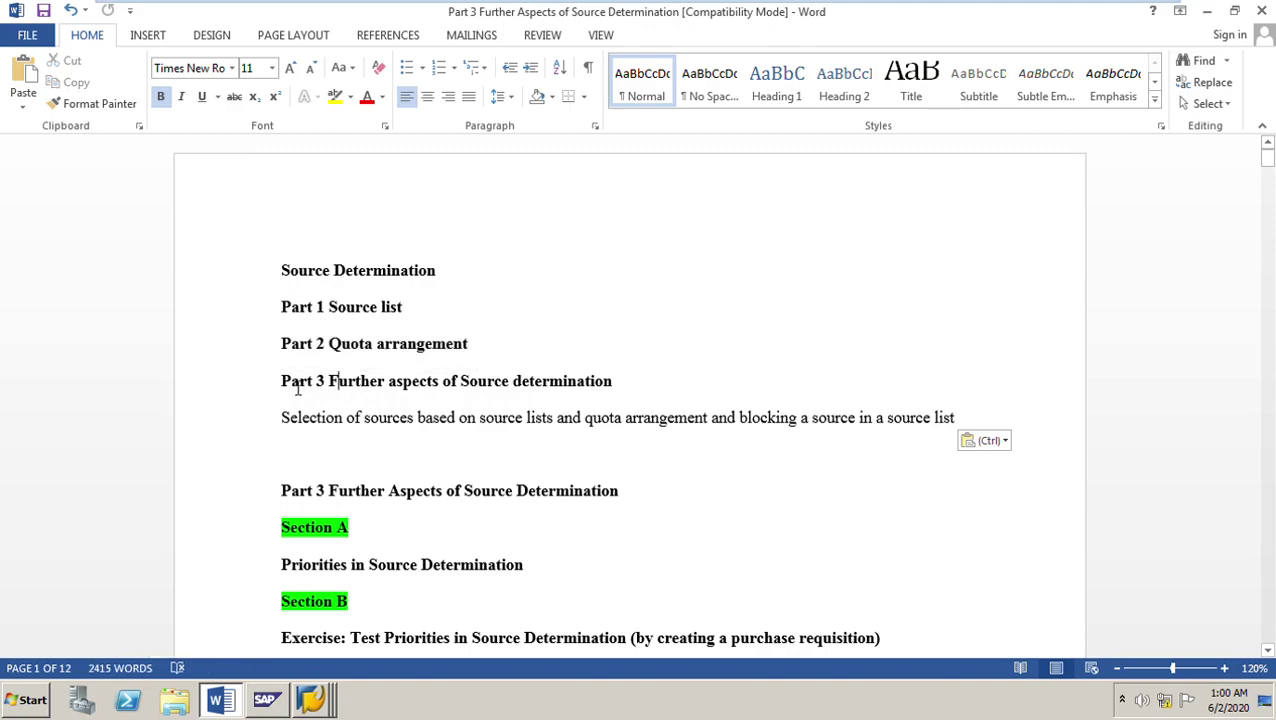
pyautogui.moveTo(281, 383); pyautogui.dragTo(628, 381)
pyautogui.click(631, 381)
pyautogui.scroll(-3, 948, 444)
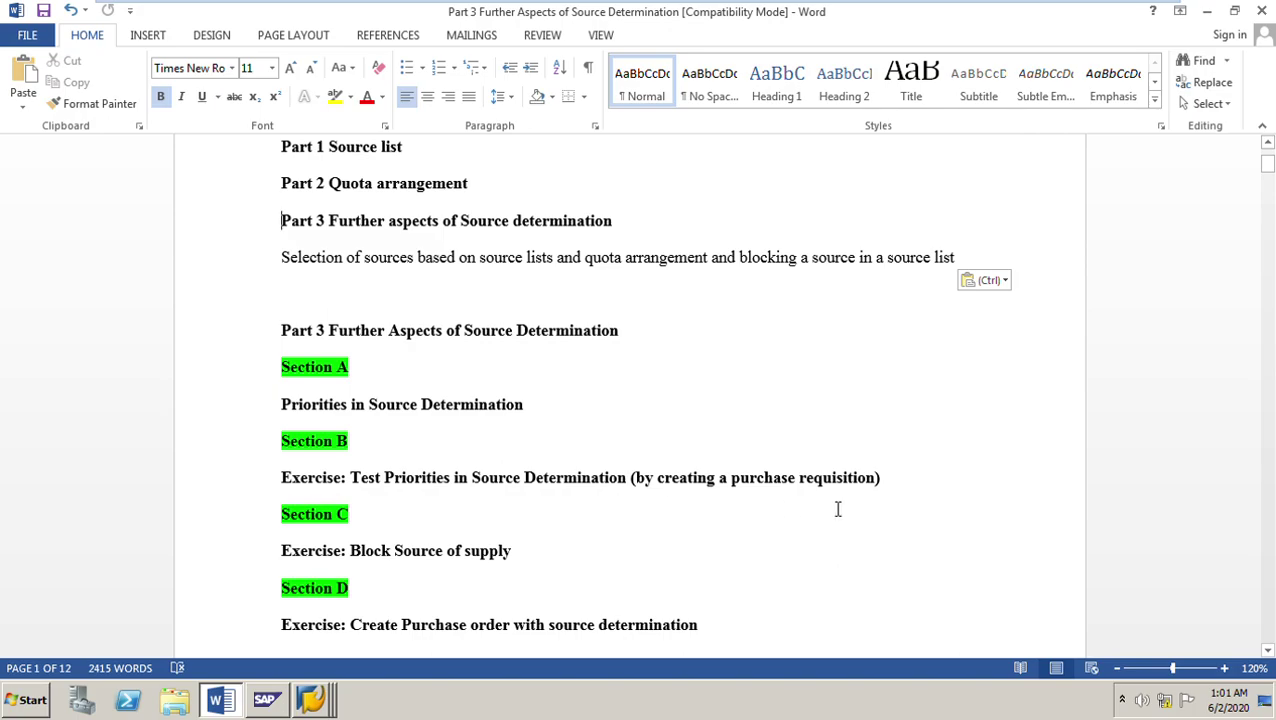
pyautogui.scroll(-1, 740, 550)
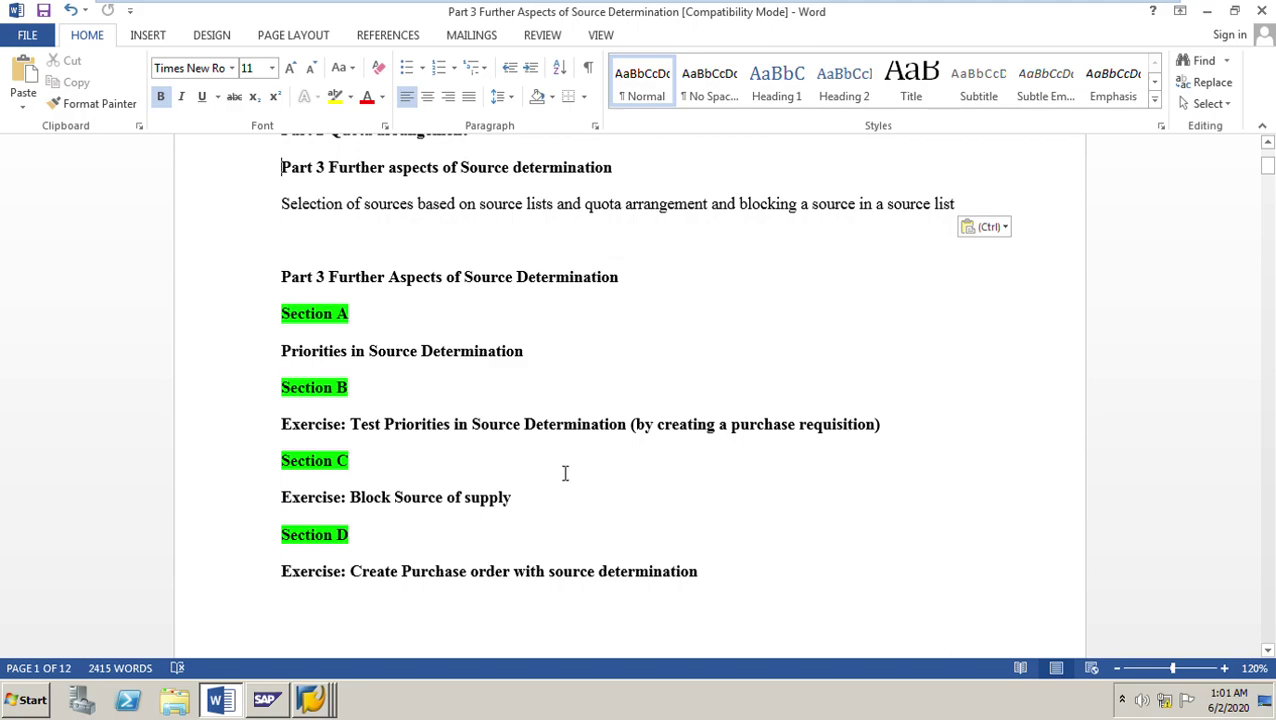
pyautogui.moveTo(291, 322); pyautogui.dragTo(548, 354)
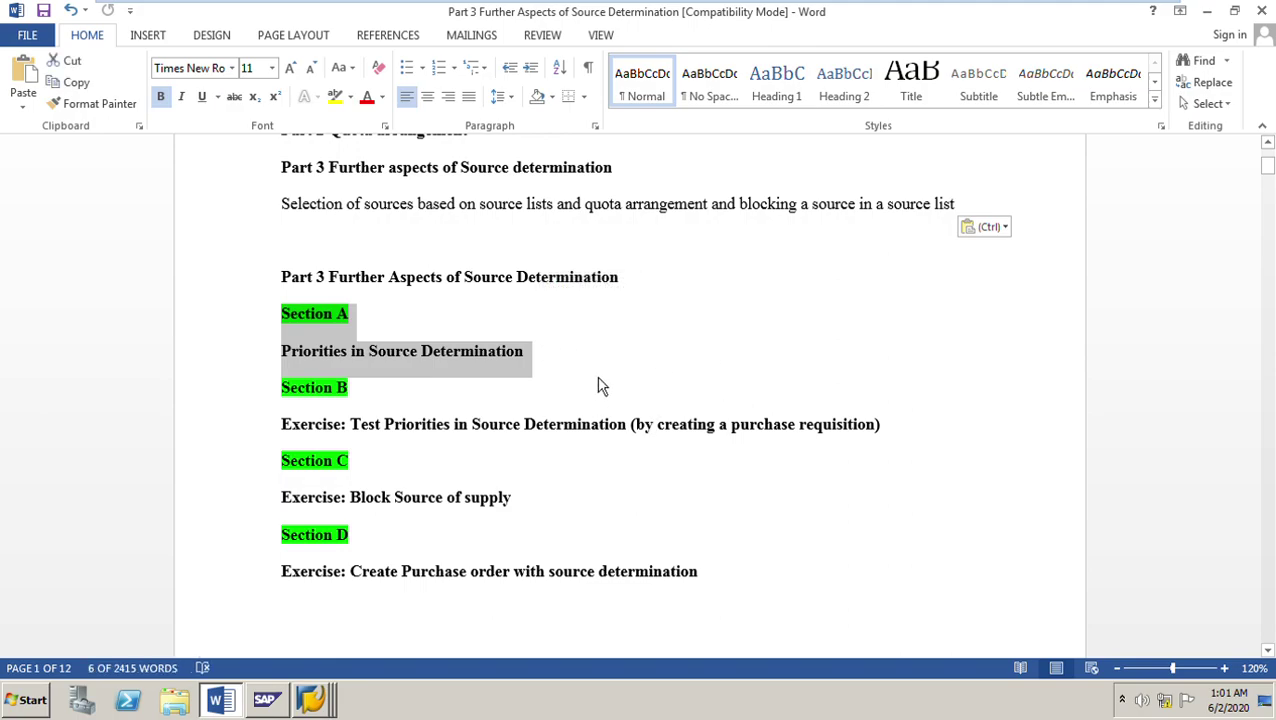
# Step: Read the Priorities in Source Determination section, covering the planning run diagram and the quota arrangement and source list rules
pyautogui.scroll(-5, 598, 382)
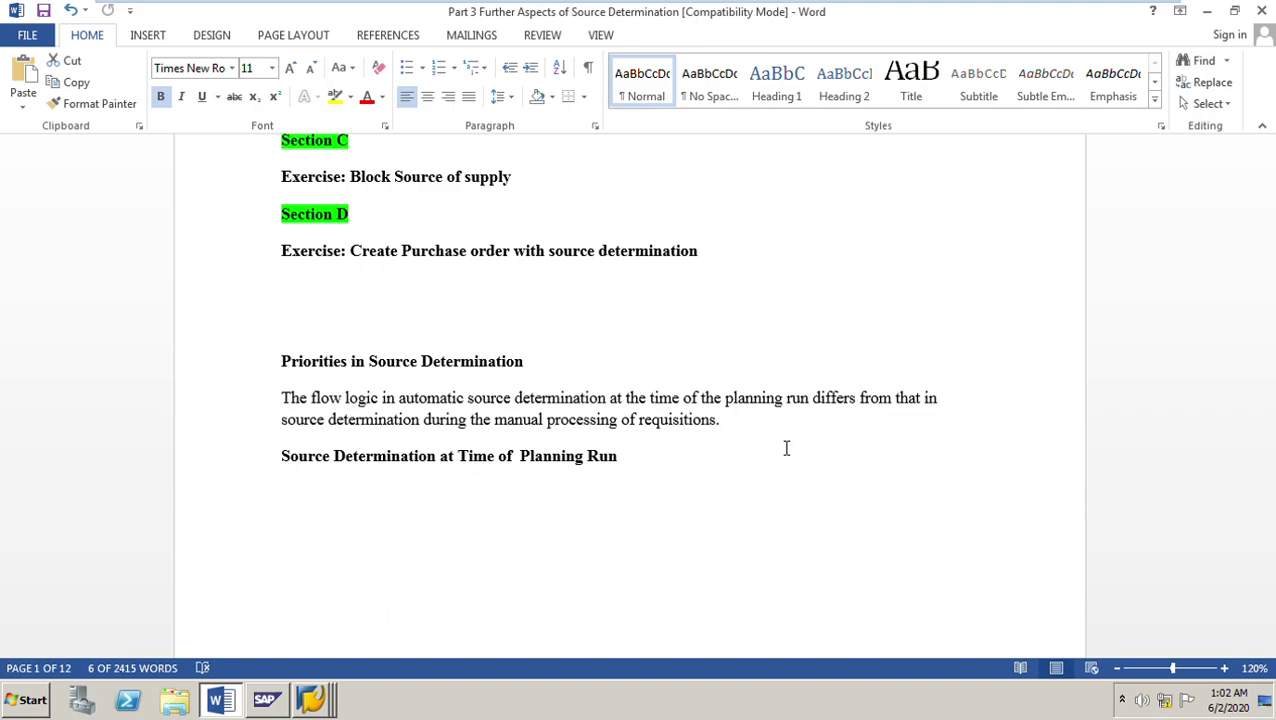
pyautogui.scroll(-3, 872, 375)
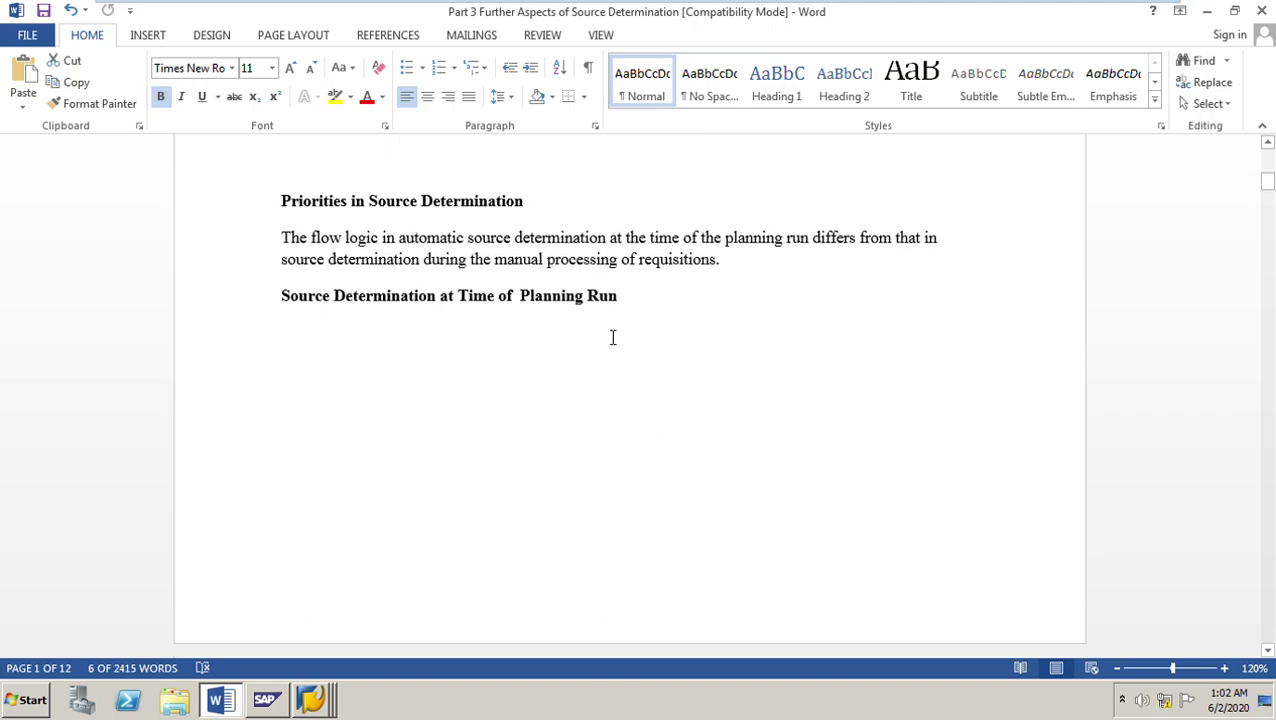
pyautogui.scroll(-2, 614, 338)
pyautogui.scroll(-6, 614, 339)
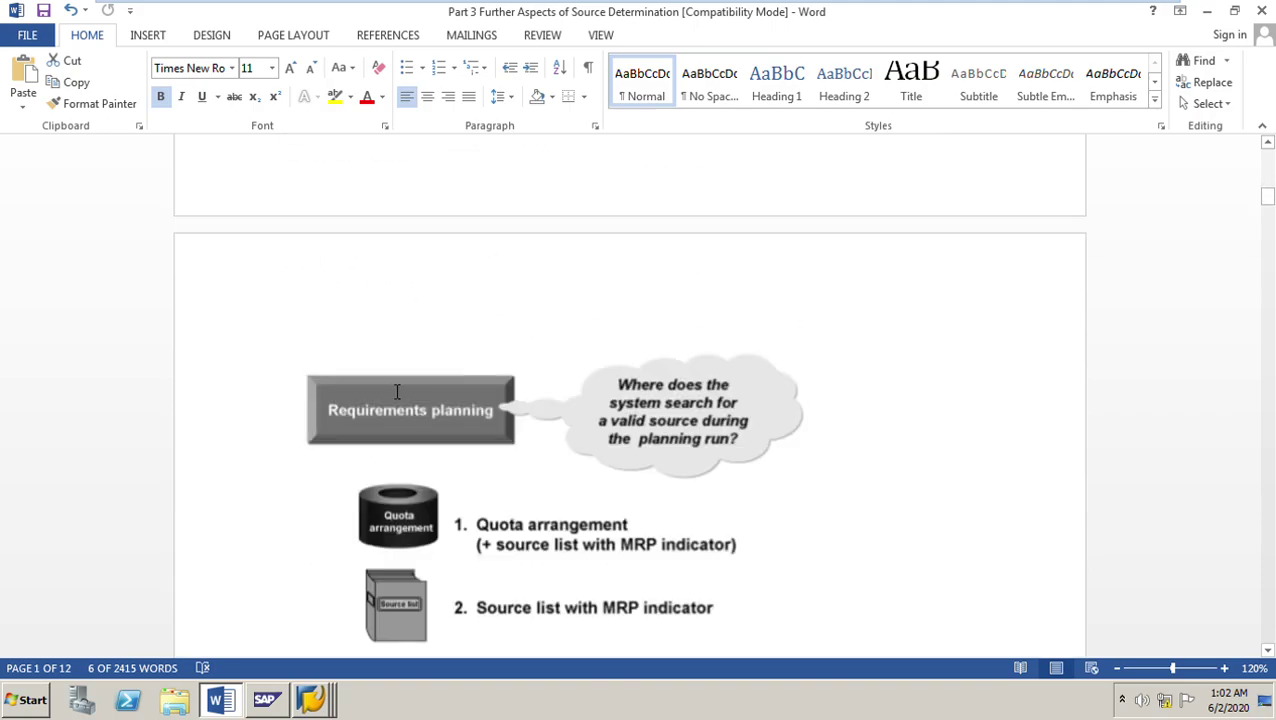
pyautogui.scroll(10, 380, 352)
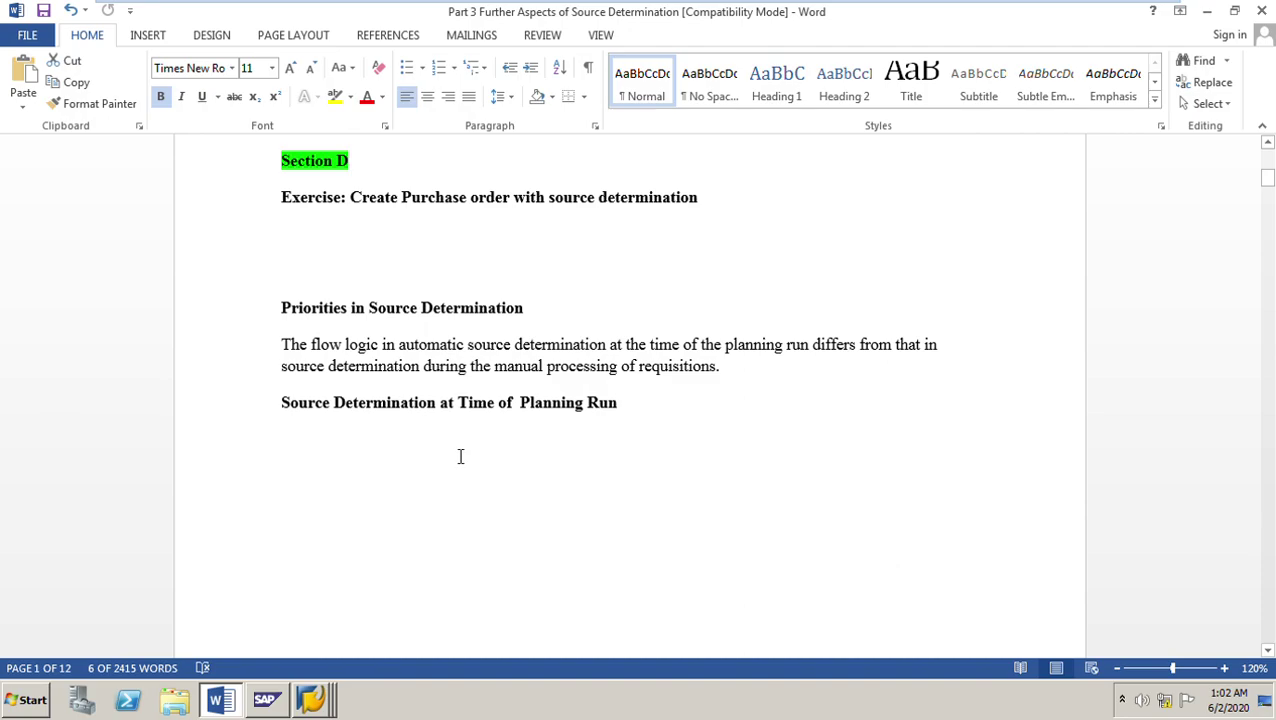
pyautogui.scroll(-10, 460, 456)
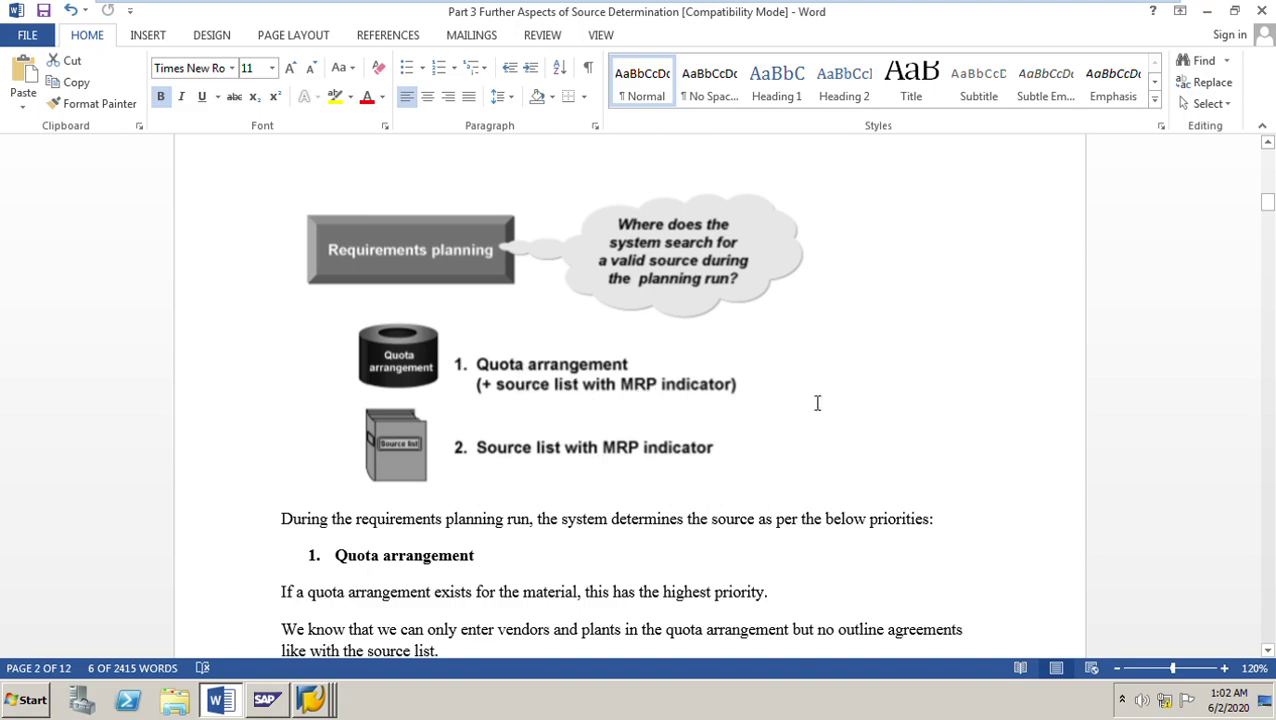
pyautogui.scroll(-2, 760, 452)
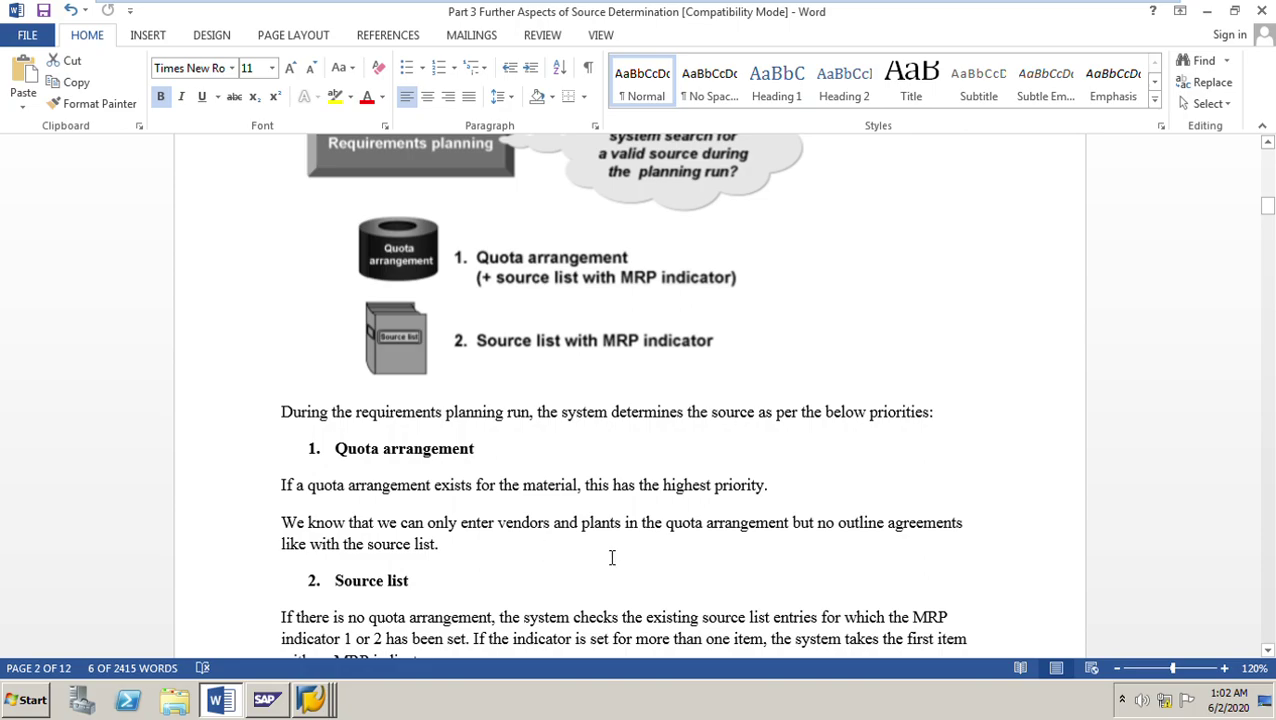
pyautogui.scroll(1, 612, 557)
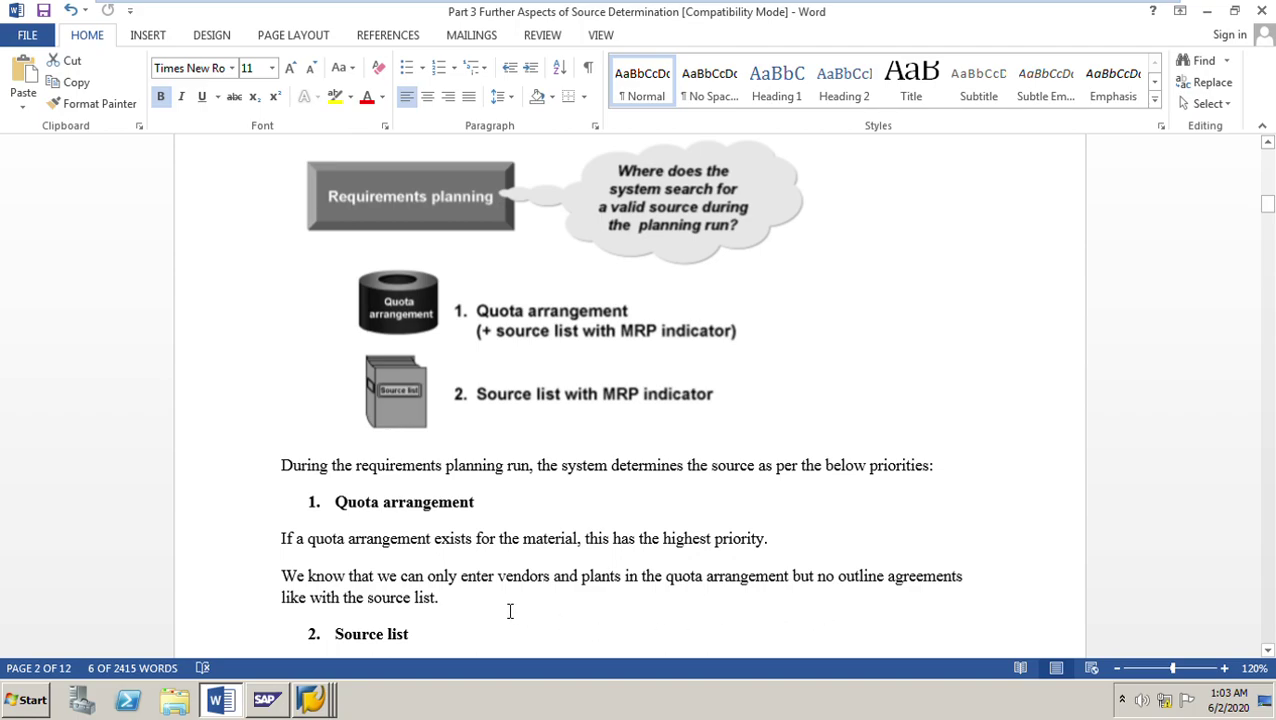
pyautogui.moveTo(668, 588); pyautogui.dragTo(966, 578)
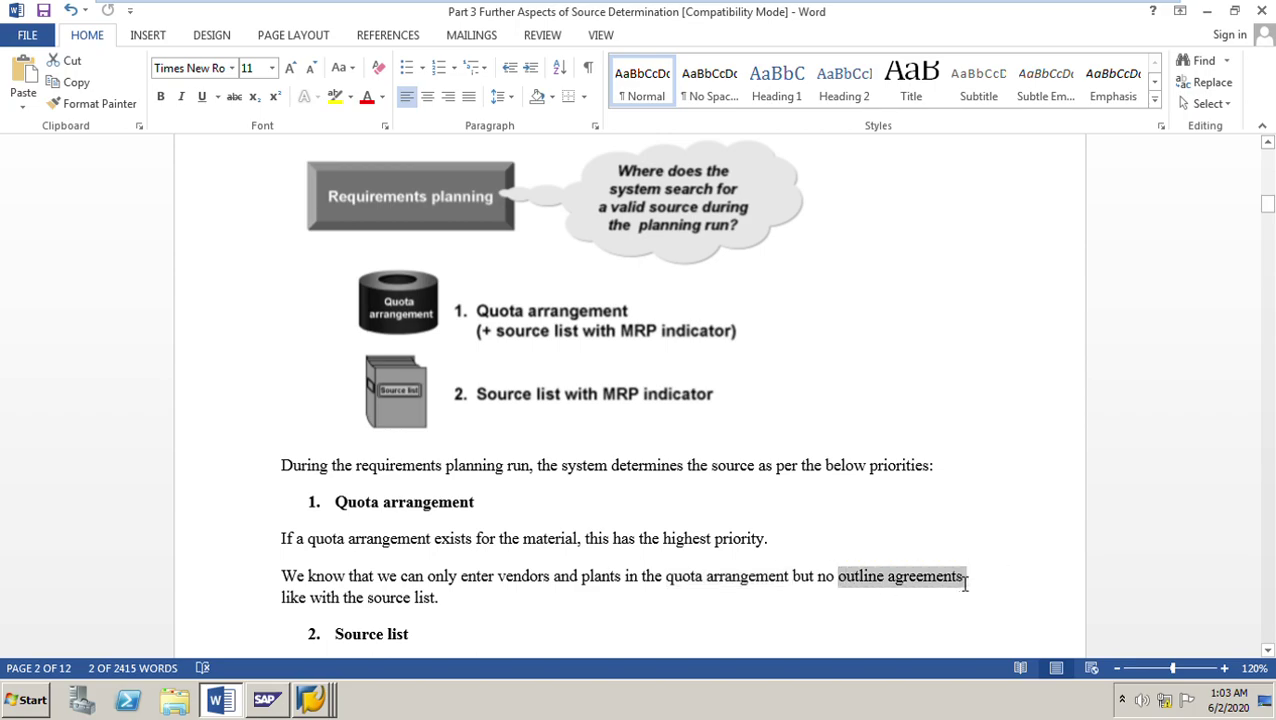
pyautogui.click(671, 580)
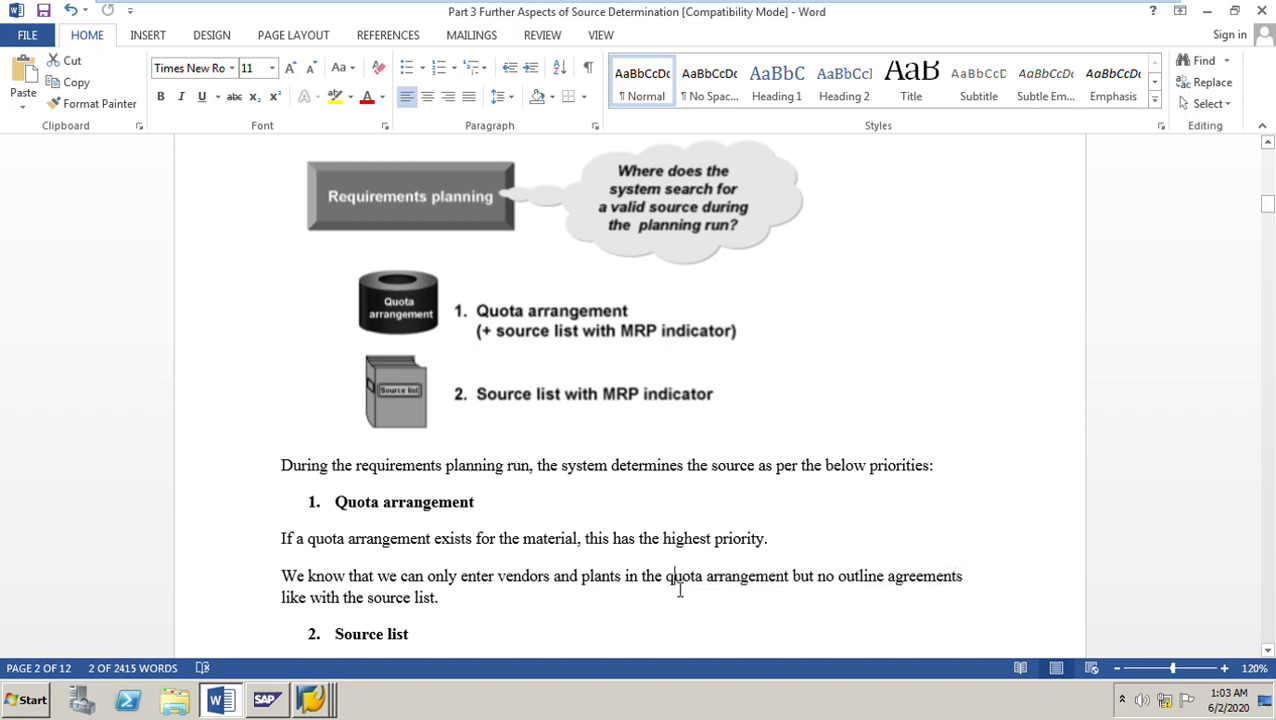
pyautogui.doubleClick(384, 599)
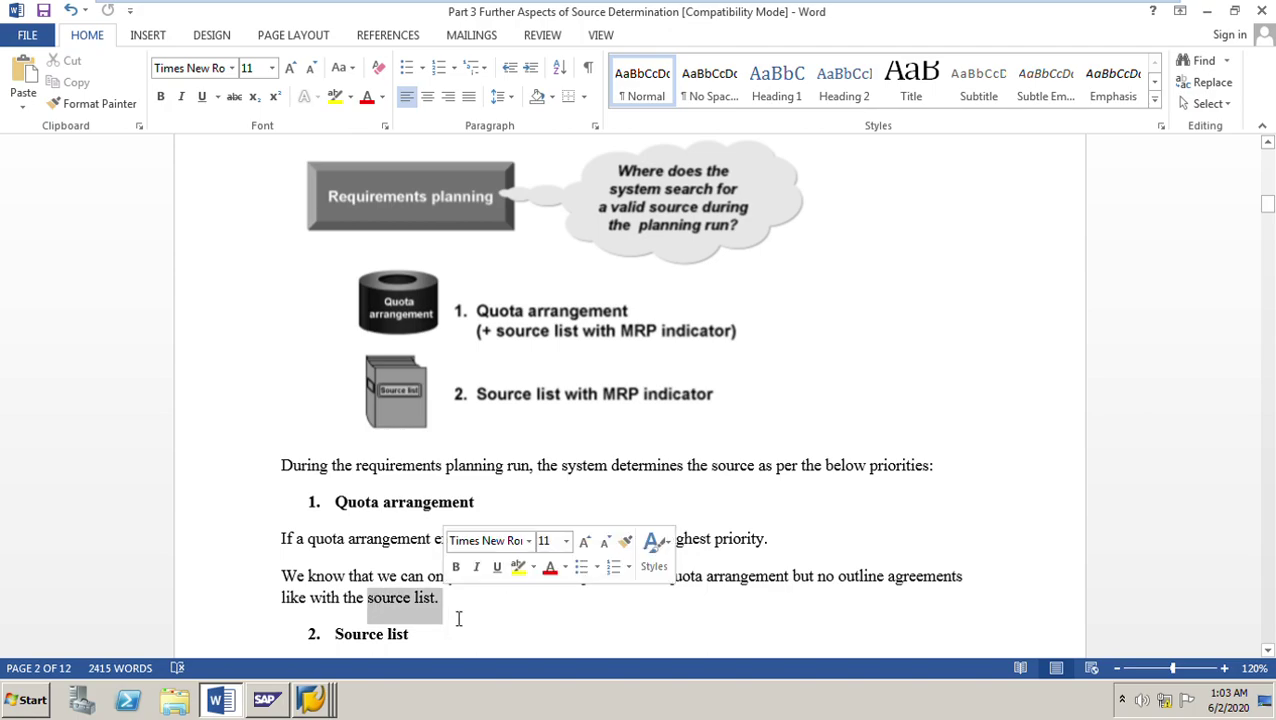
pyautogui.click(605, 627)
pyautogui.scroll(-2, 605, 627)
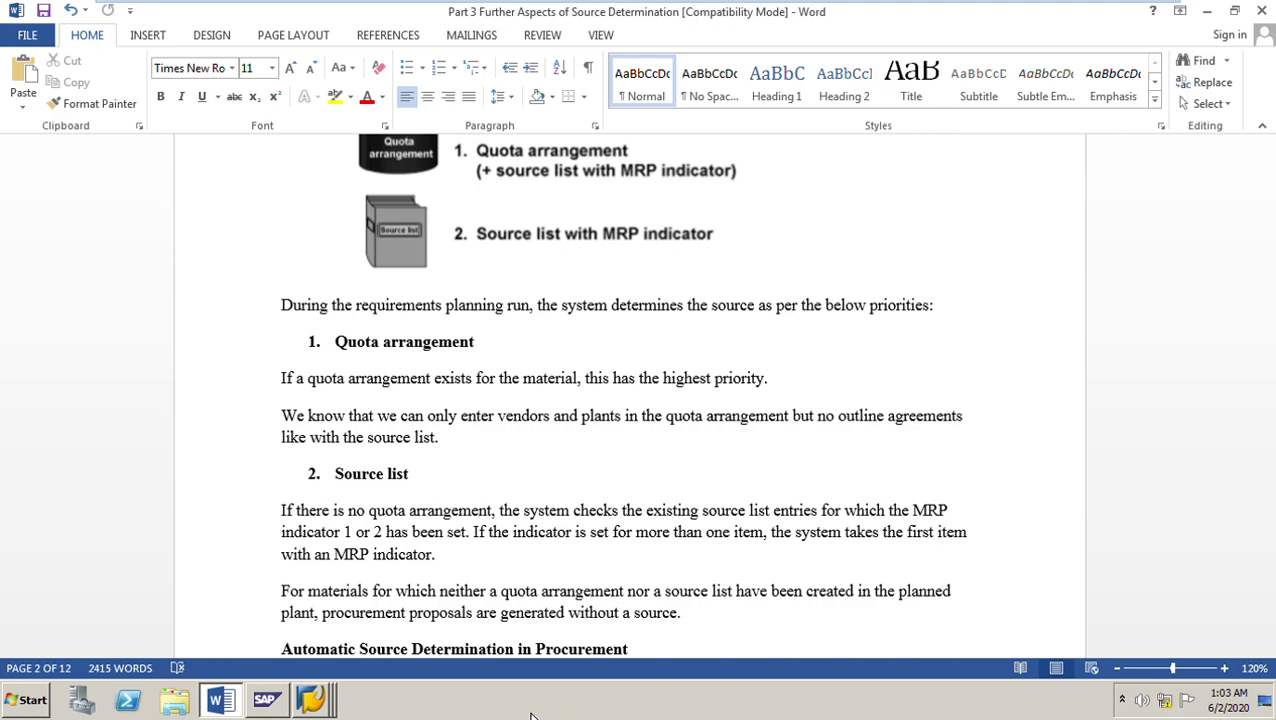
# Step: Switch to the SAP Maintain Source List session and exit it to the SAP Easy Access menu
pyautogui.moveTo(312, 702)
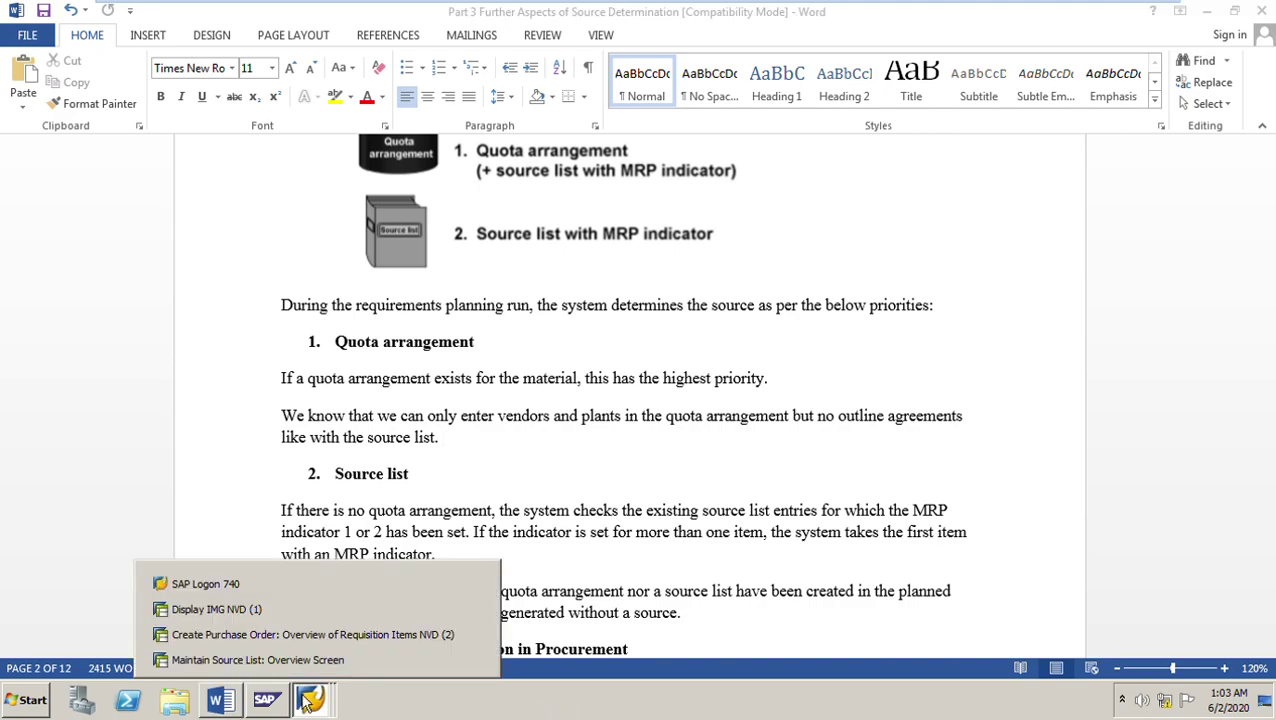
pyautogui.click(262, 662)
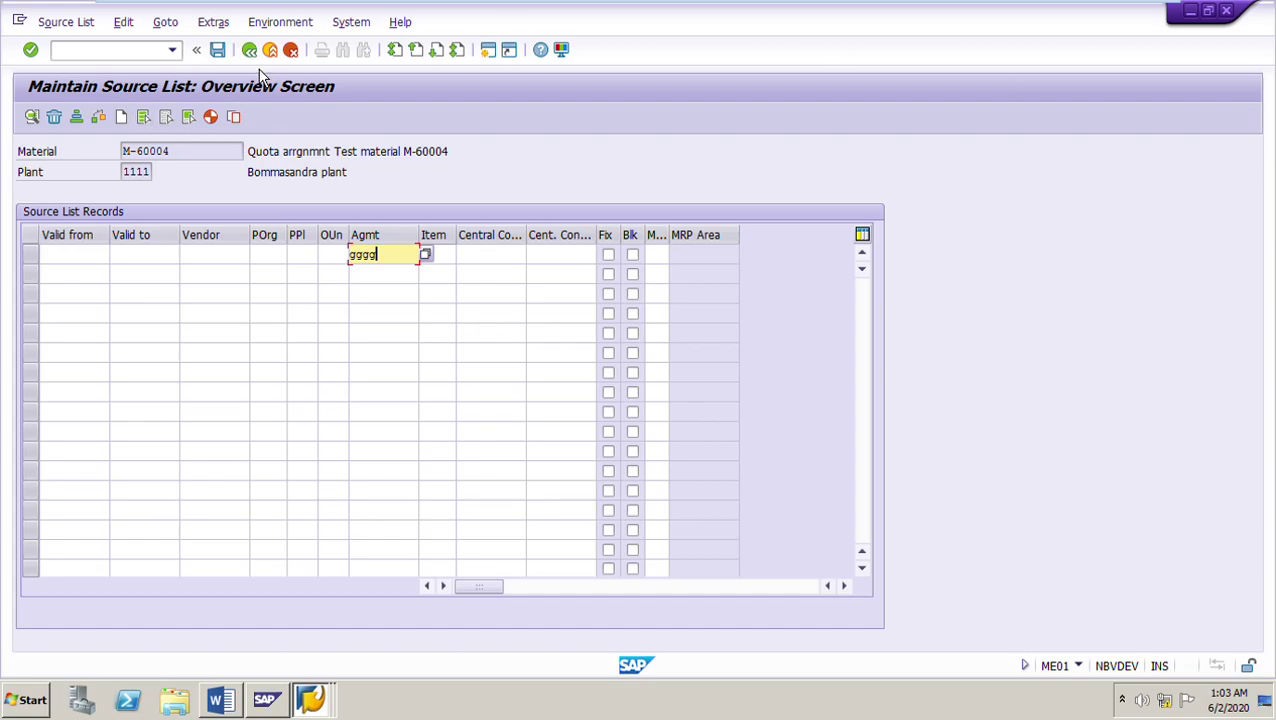
pyautogui.press('Return')
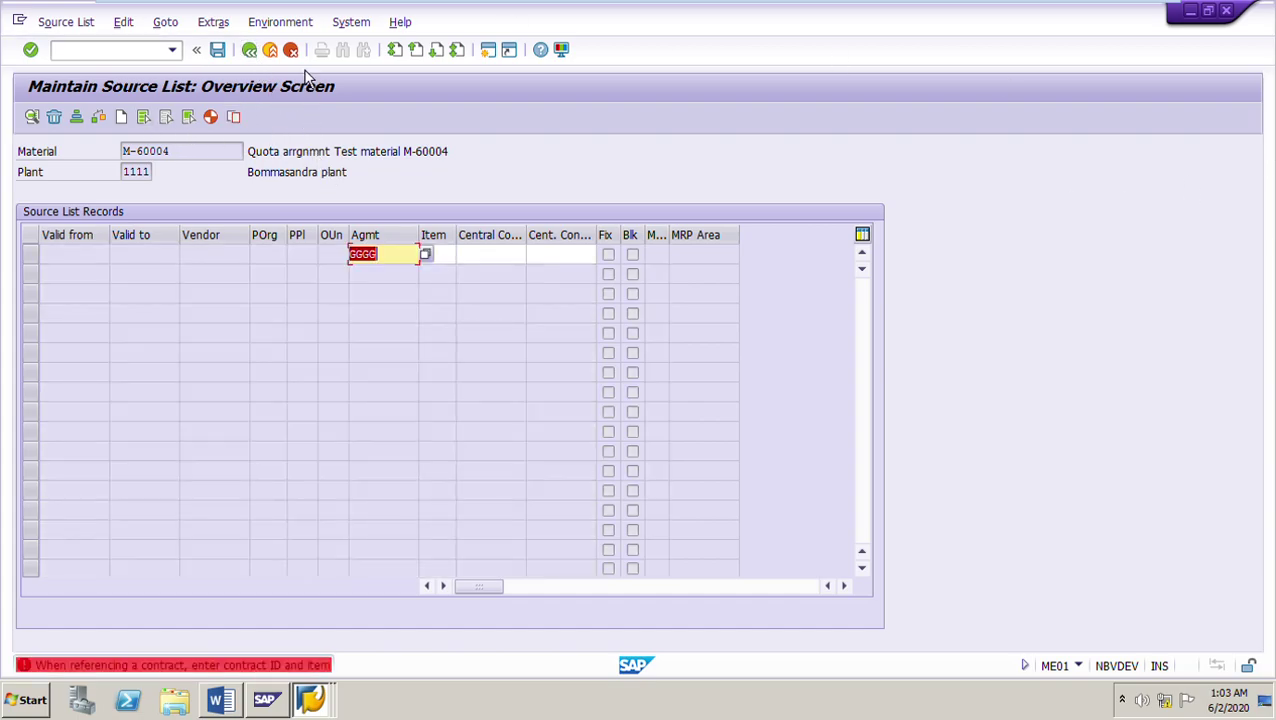
pyautogui.click(270, 50)
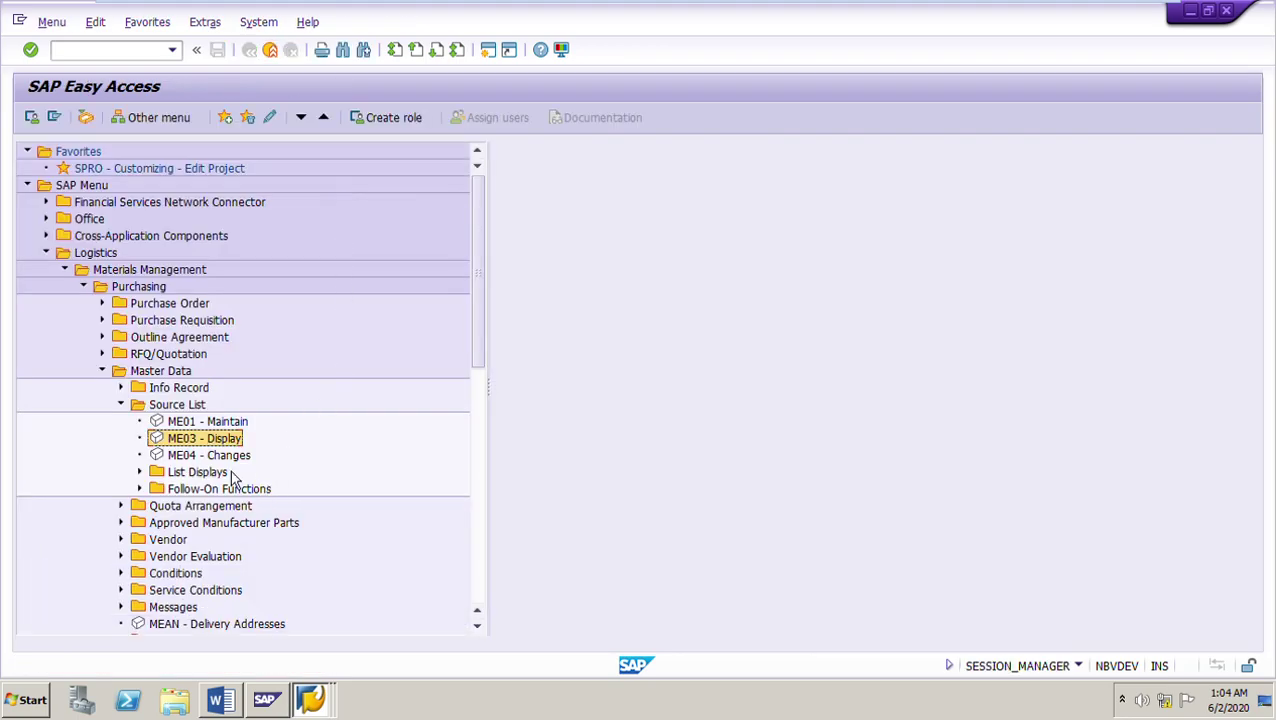
# Step: Open source list maintenance (ME01) for material M-60004 in plant 1111
pyautogui.press('Up')
pyautogui.press('Return')
pyautogui.click(194, 193)
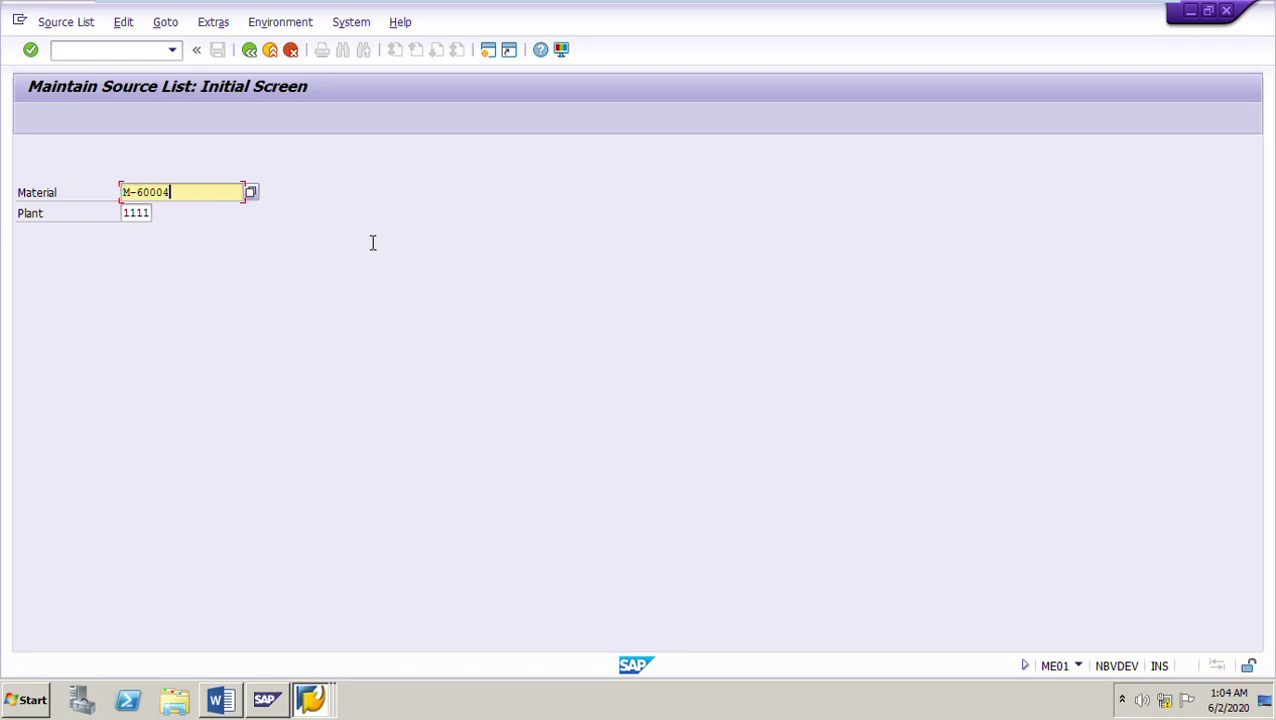
pyautogui.press('Return')
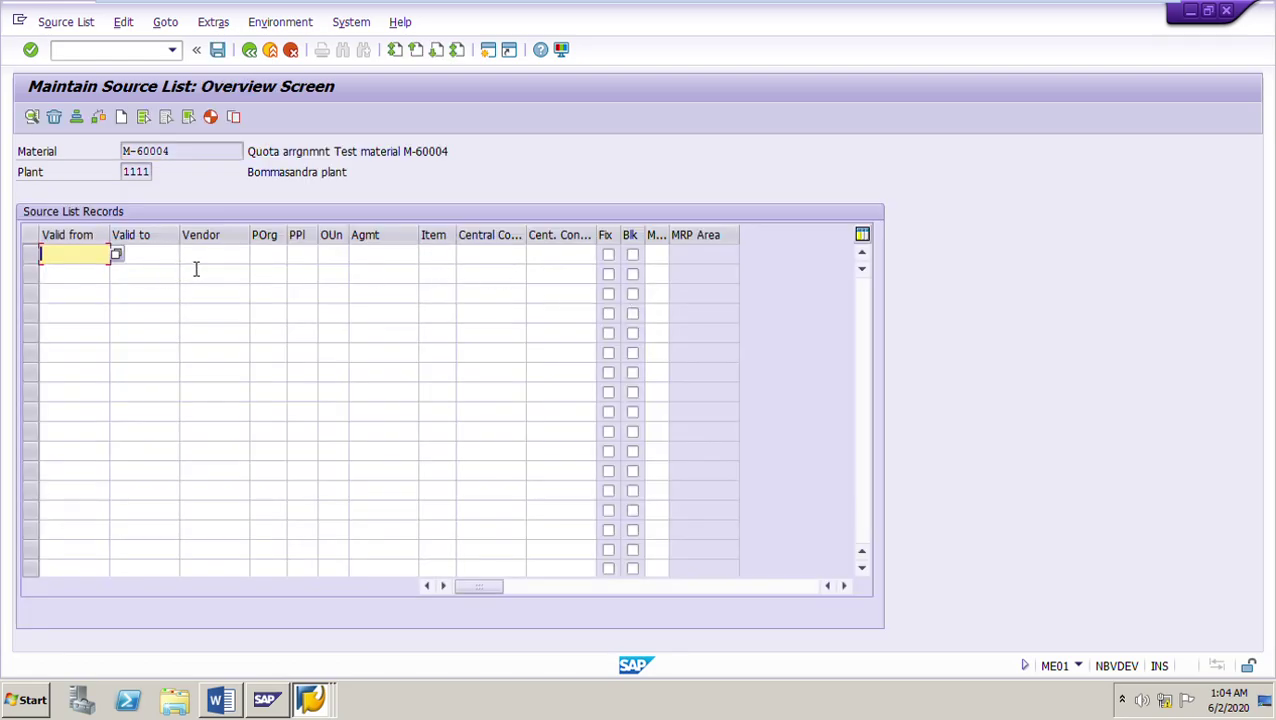
# Step: Enter a source list record valid from 22.05.2020 to 31.12.2021 for vendor V-D0001
pyautogui.click(112, 257)
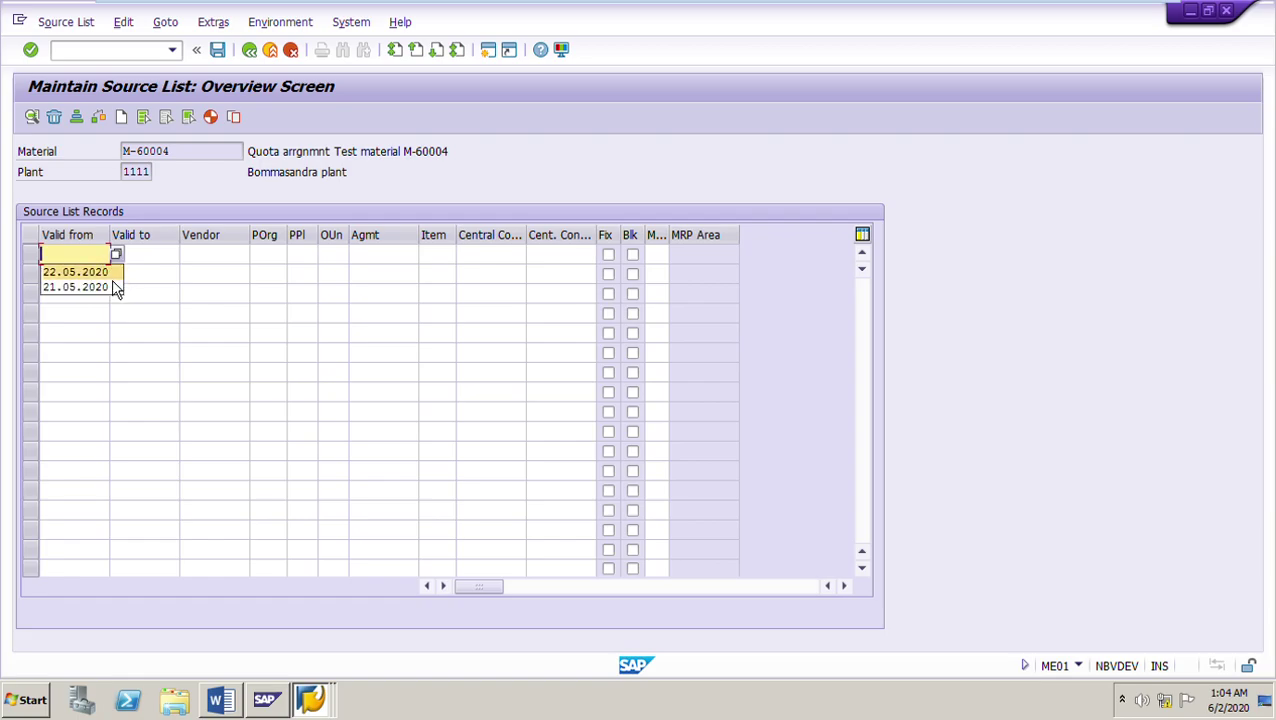
pyautogui.click(105, 272)
pyautogui.click(156, 265)
pyautogui.click(156, 267)
pyautogui.click(162, 271)
pyautogui.click(230, 262)
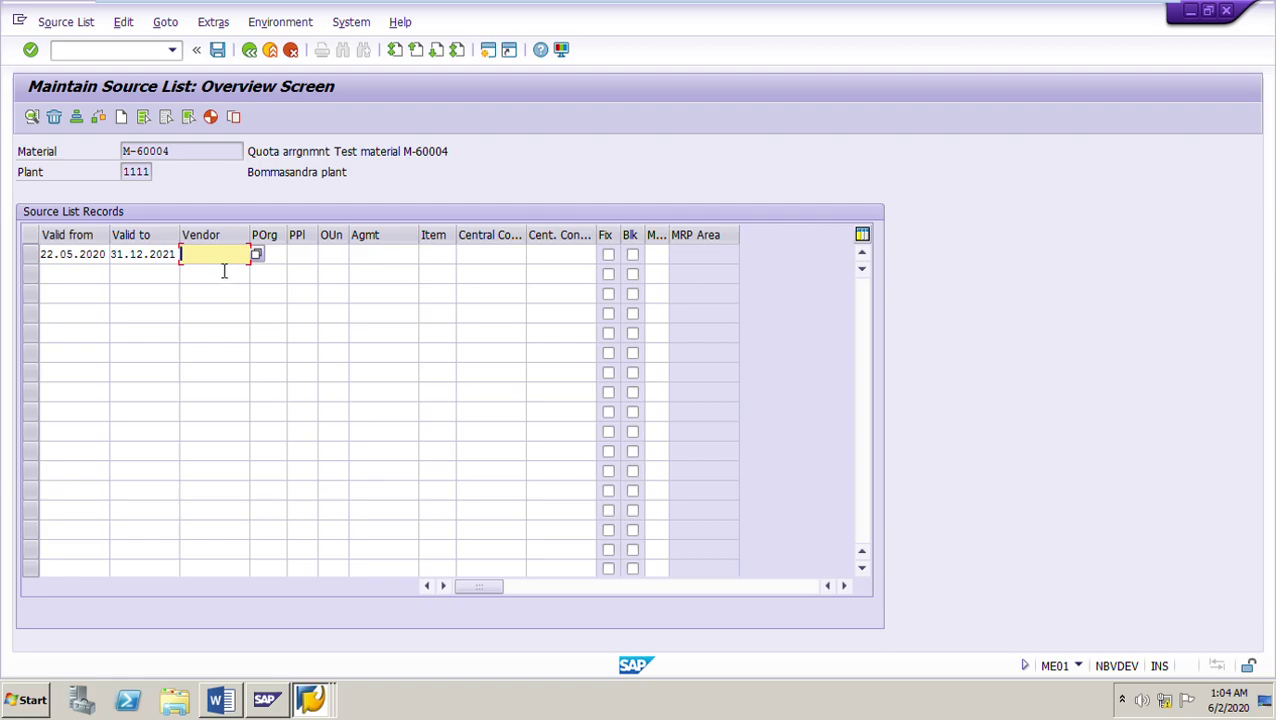
pyautogui.write('V-D0001')
# Step: Set the record's materials planning (MRP) indicator to 1, Record relevant to MRP
pyautogui.click(660, 256)
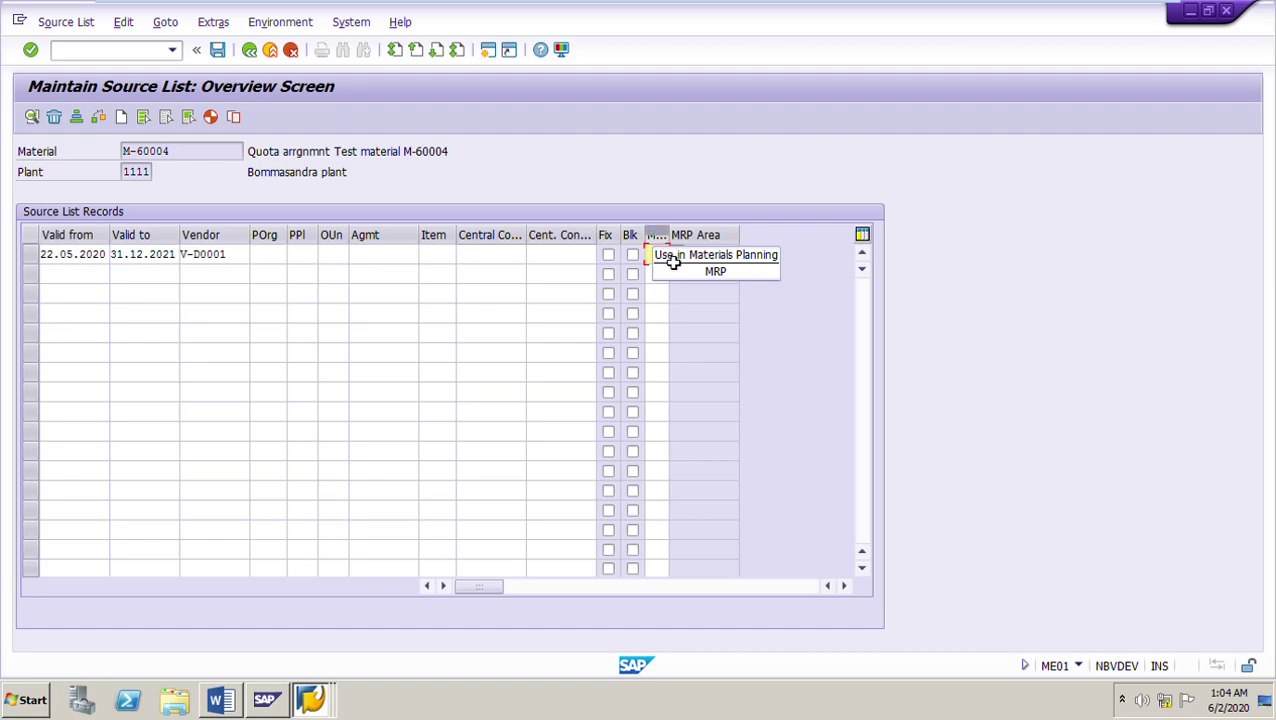
pyautogui.press('F4')
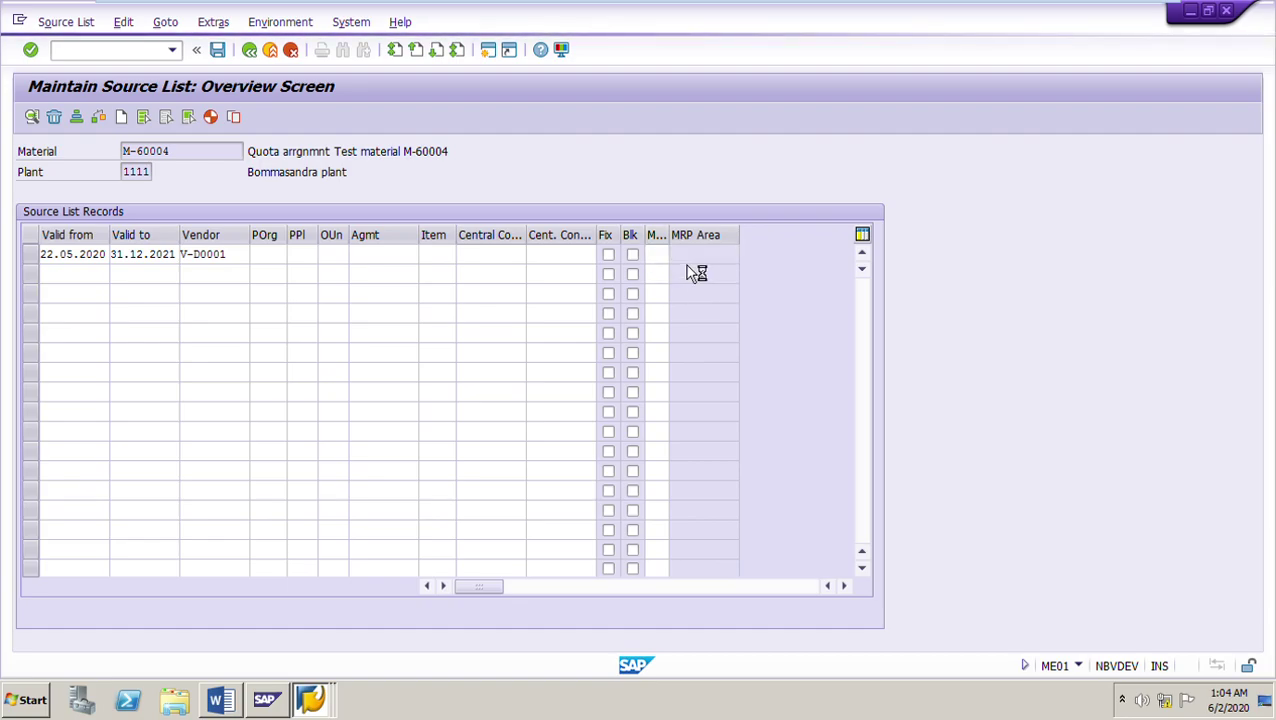
pyautogui.press('Down')
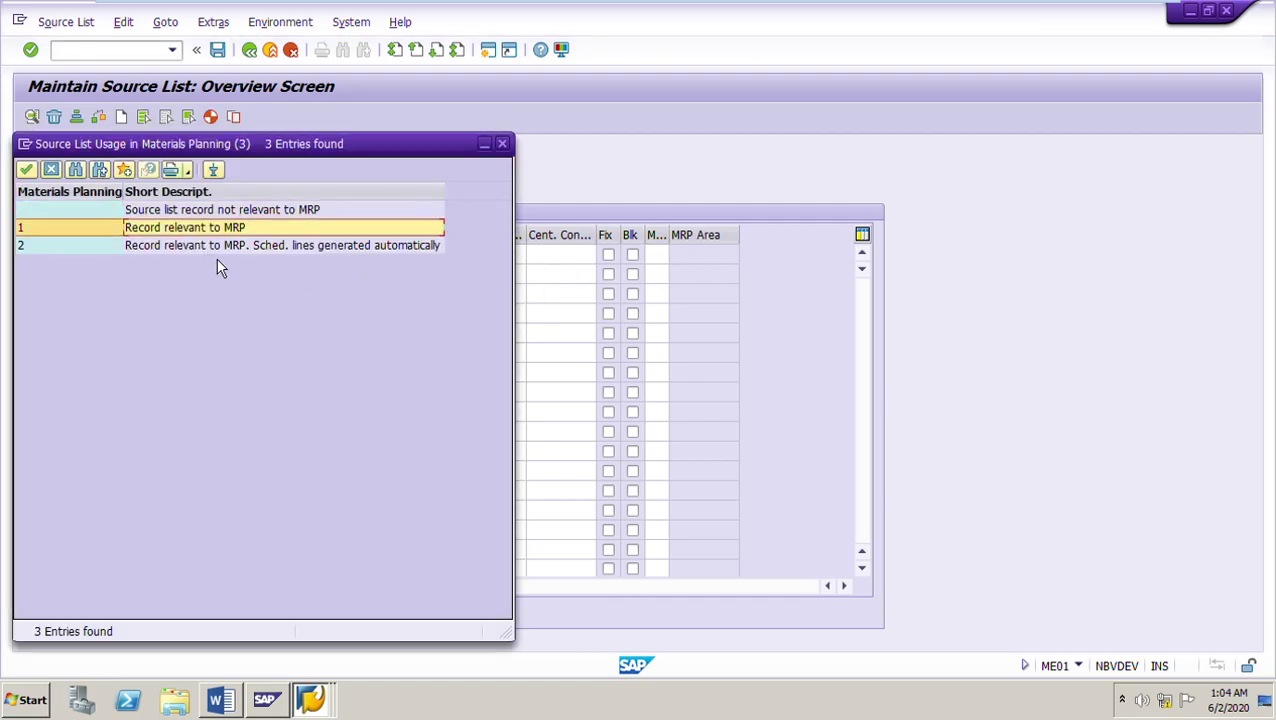
pyautogui.press('Down')
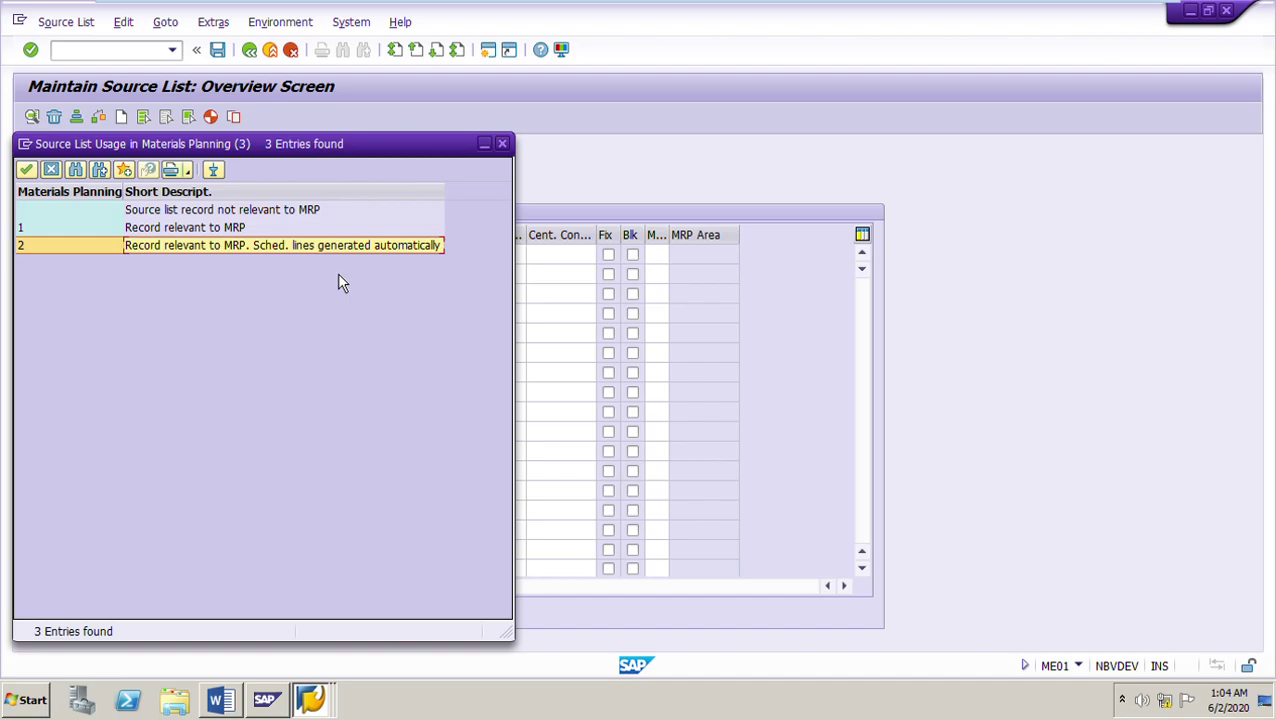
pyautogui.press('Up')
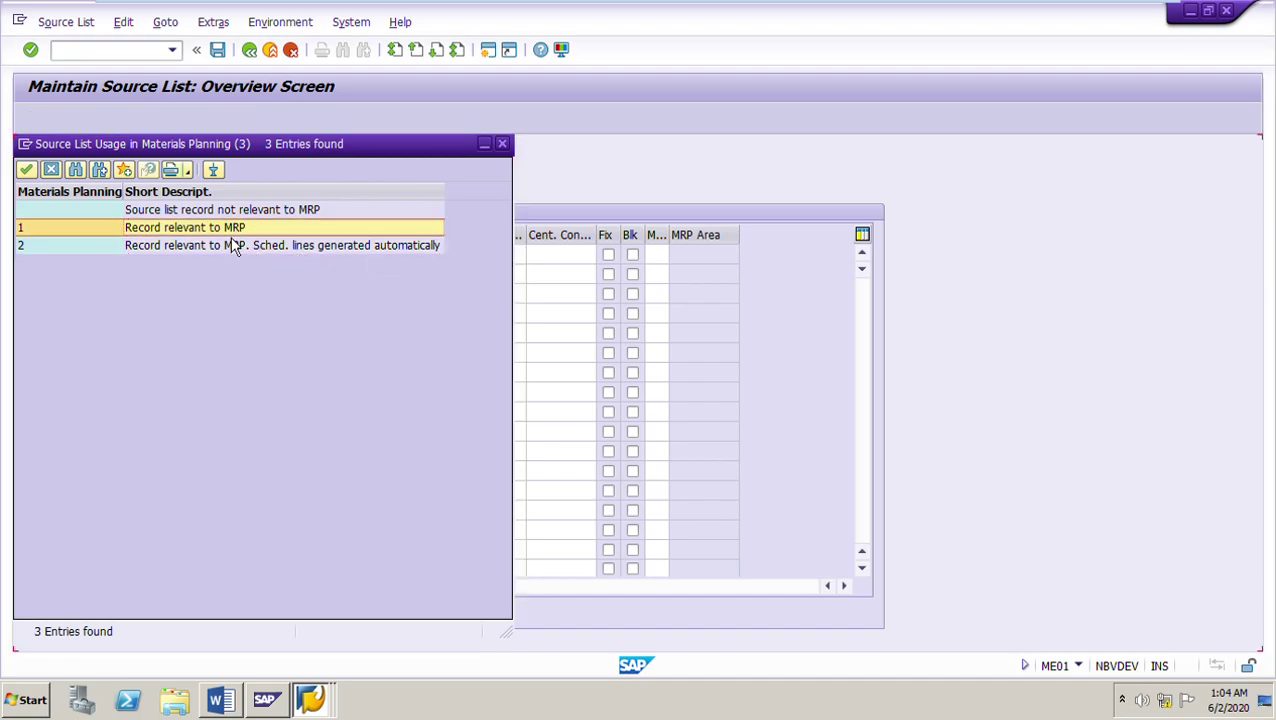
pyautogui.press('Return')
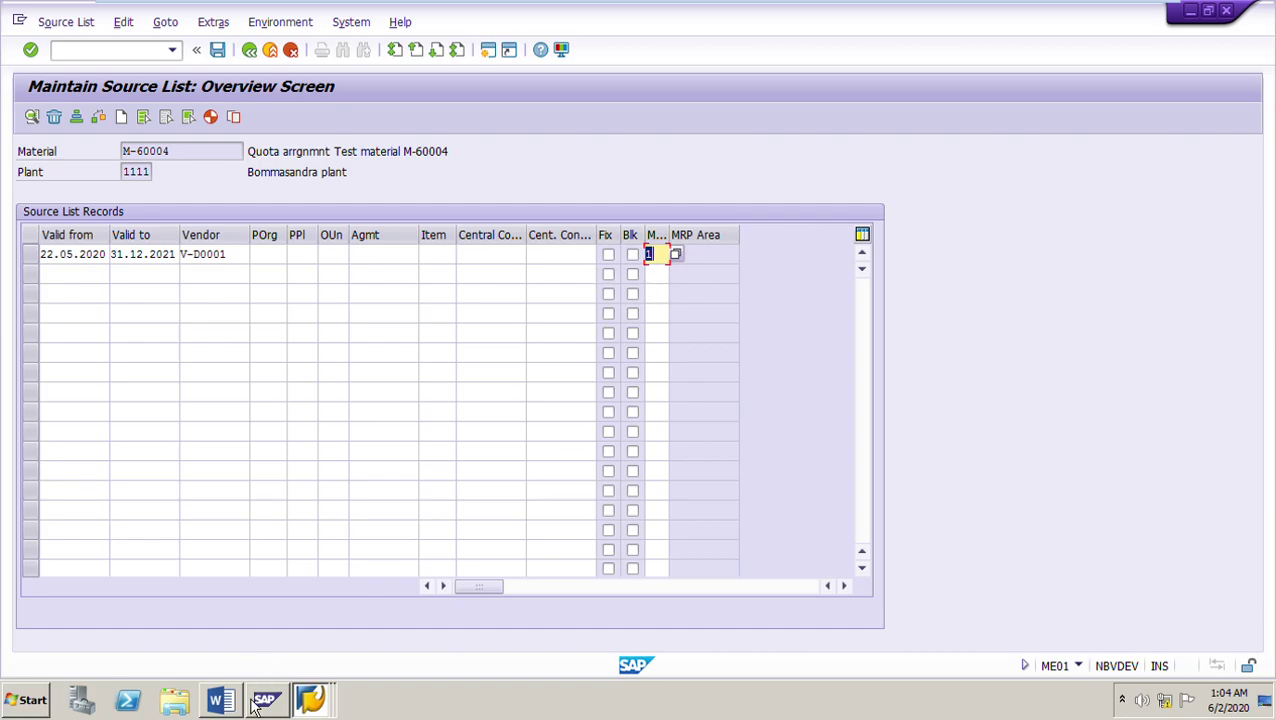
# Step: Check the source list priority rule in the Word document and return to the SAP source list overview
pyautogui.click(221, 701)
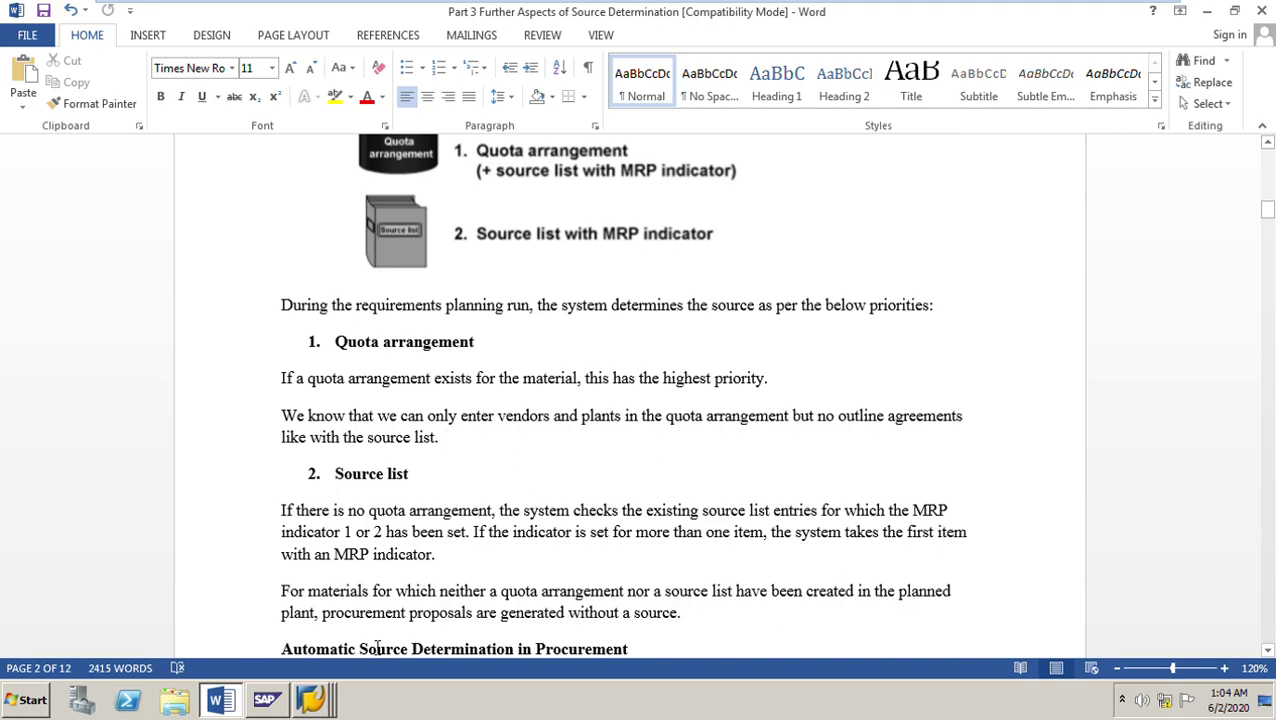
pyautogui.click(312, 698)
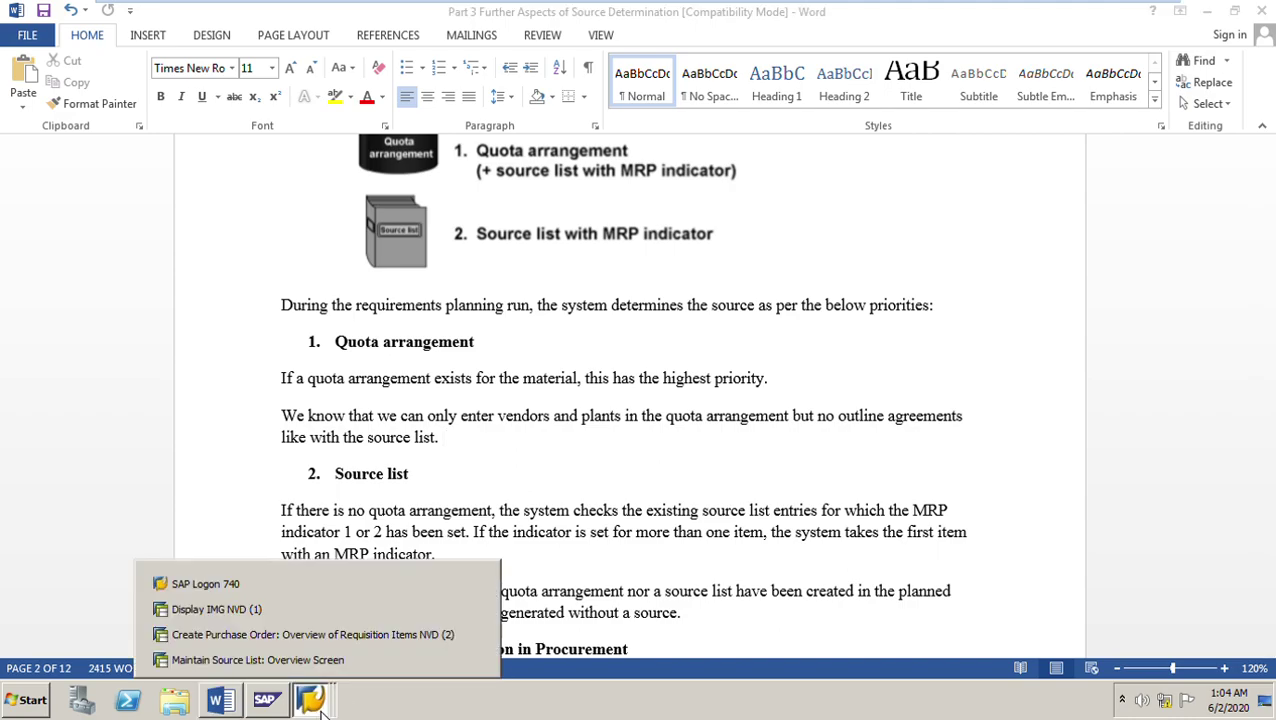
pyautogui.click(258, 660)
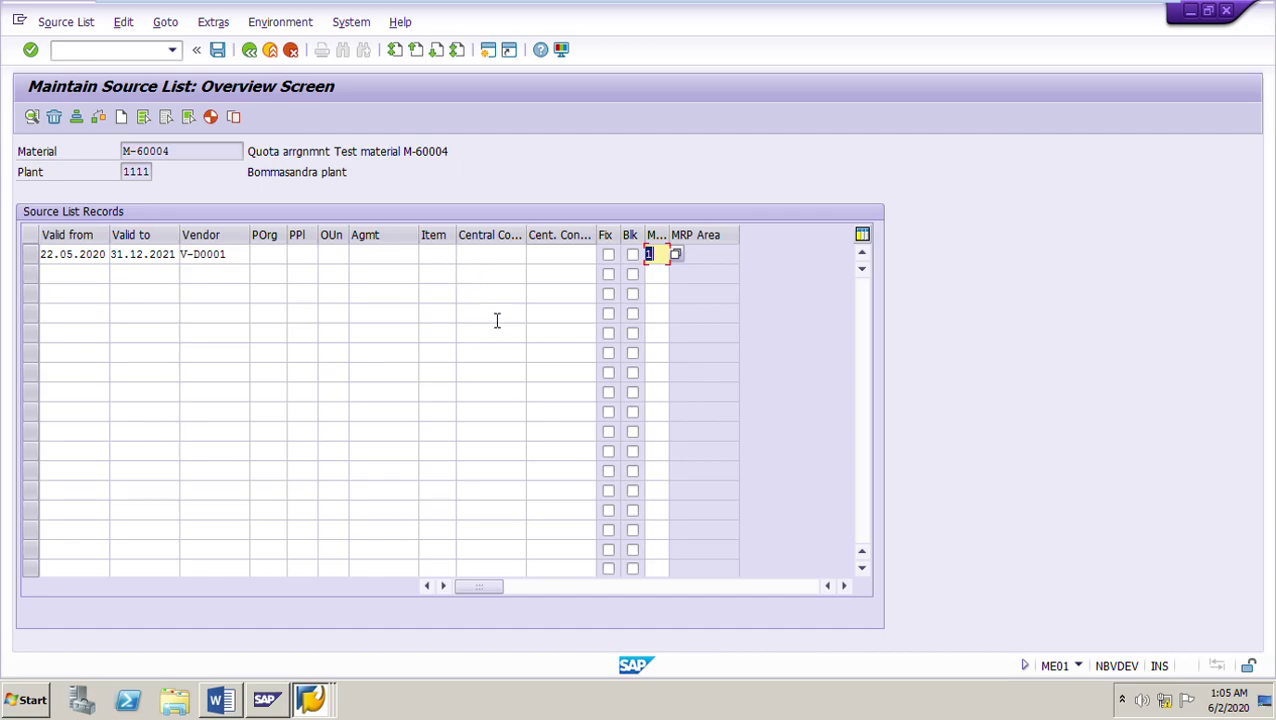
# Step: Examine the possible materials planning (MRP) indicator values for the vendor V-D0001 record without changing its entry
pyautogui.moveTo(190, 152); pyautogui.dragTo(114, 151)
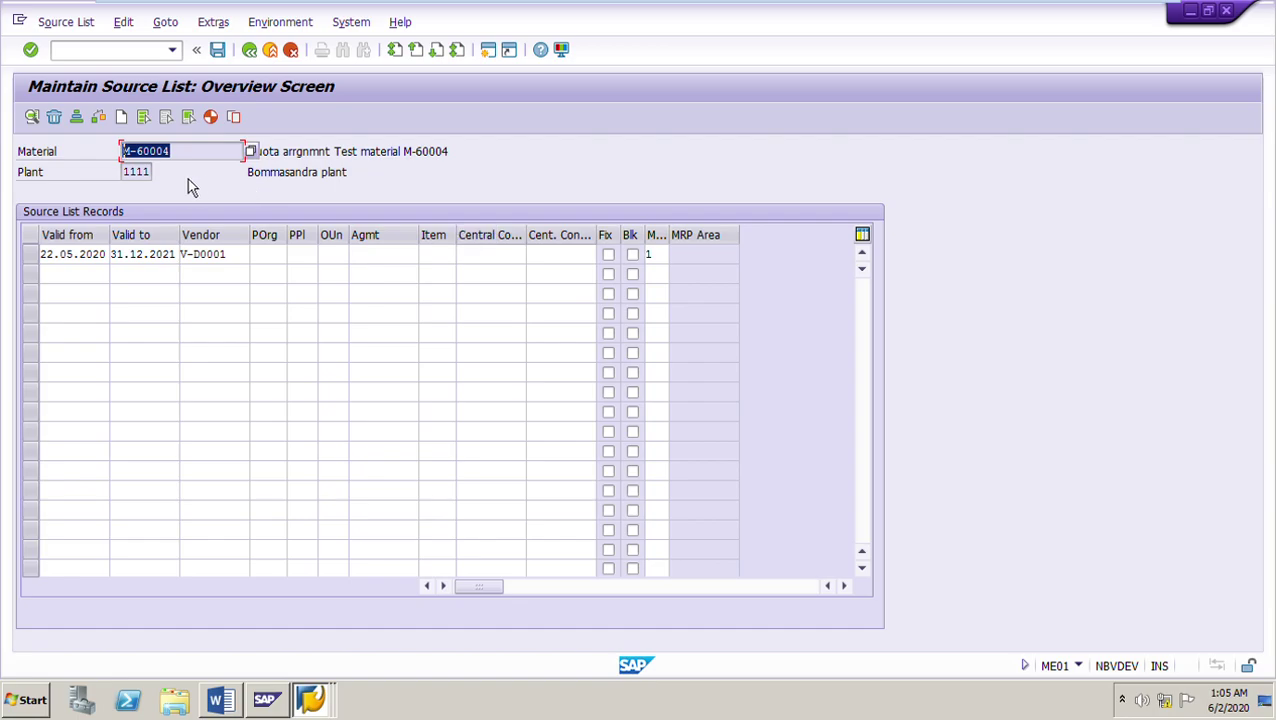
pyautogui.click(664, 256)
pyautogui.press('F4')
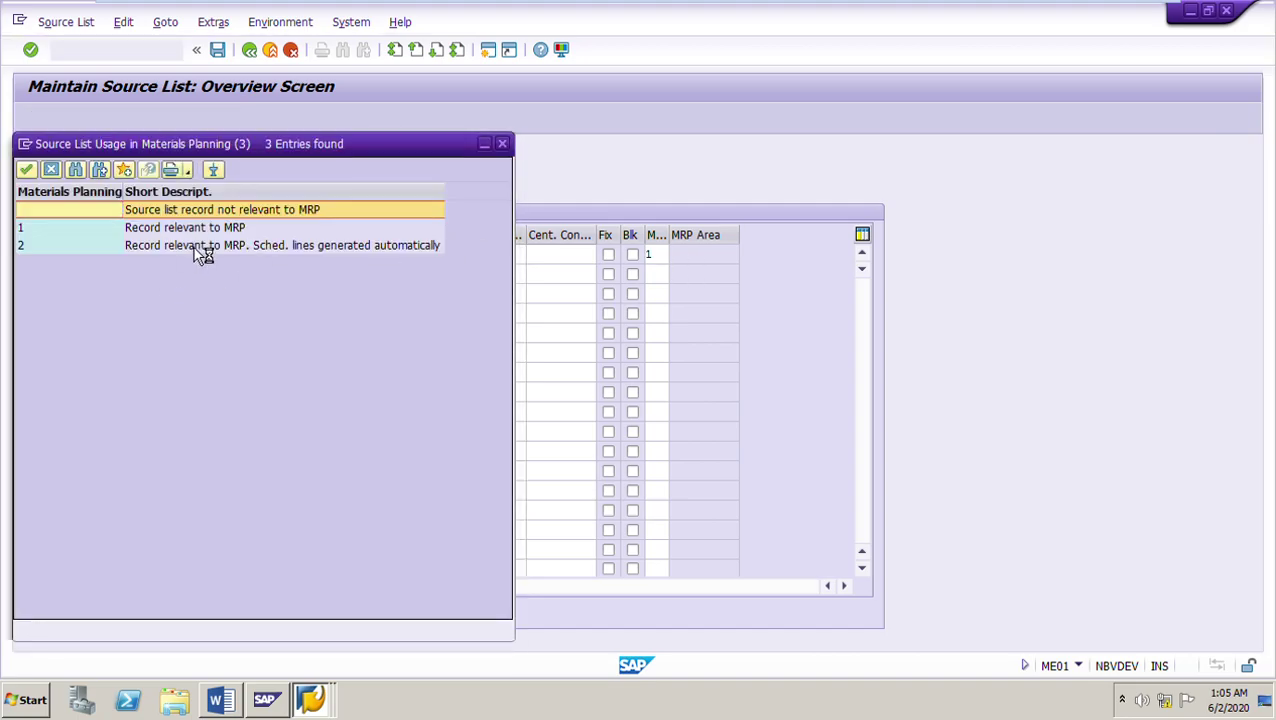
pyautogui.press('Down')
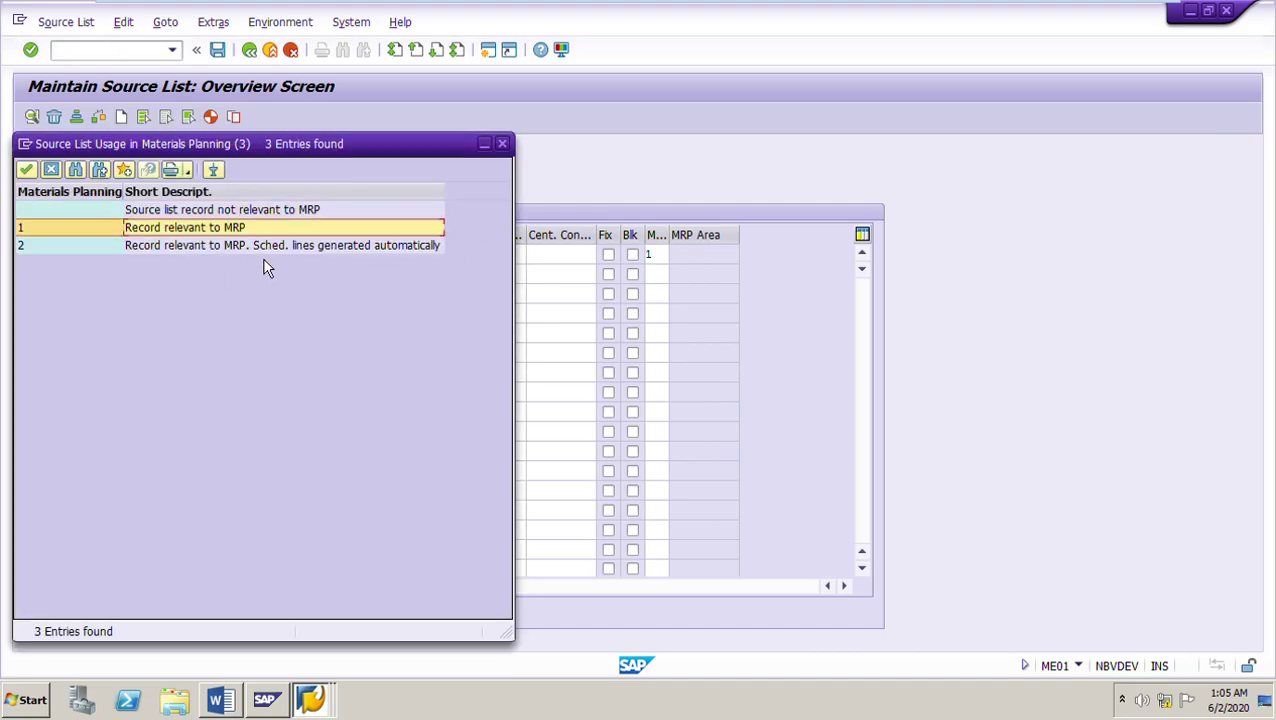
pyautogui.press('Down')
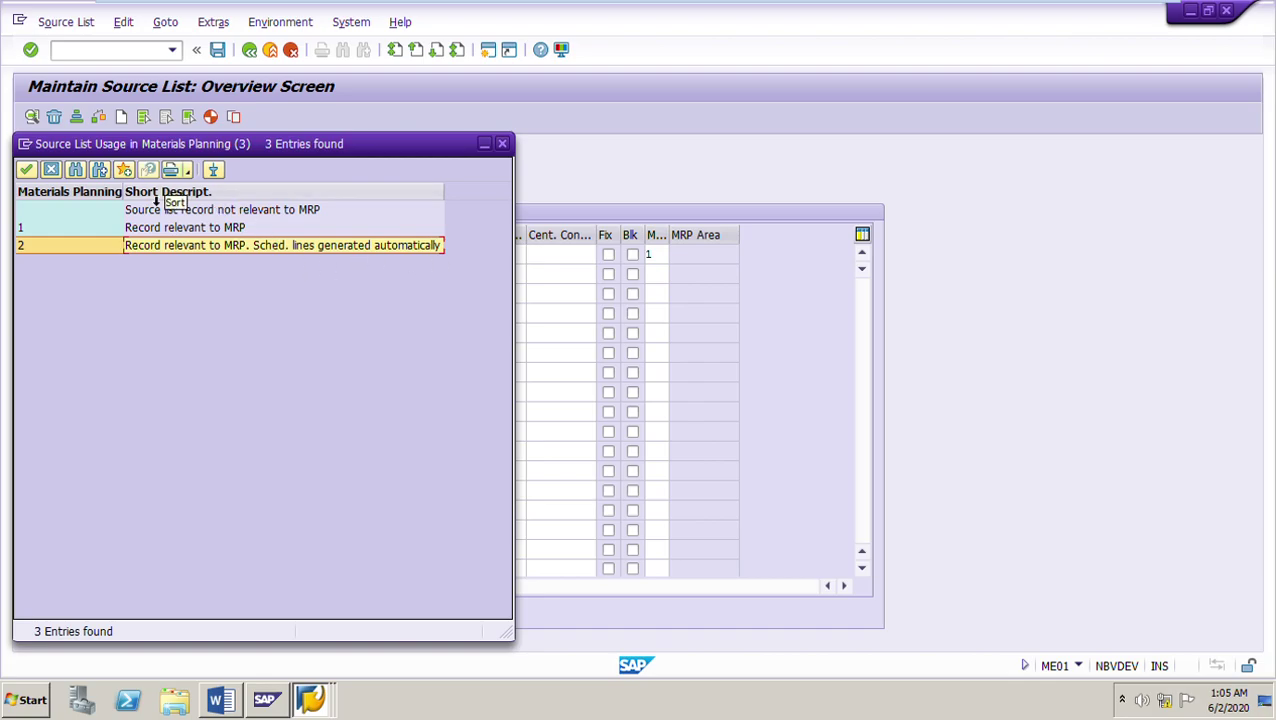
pyautogui.click(56, 177)
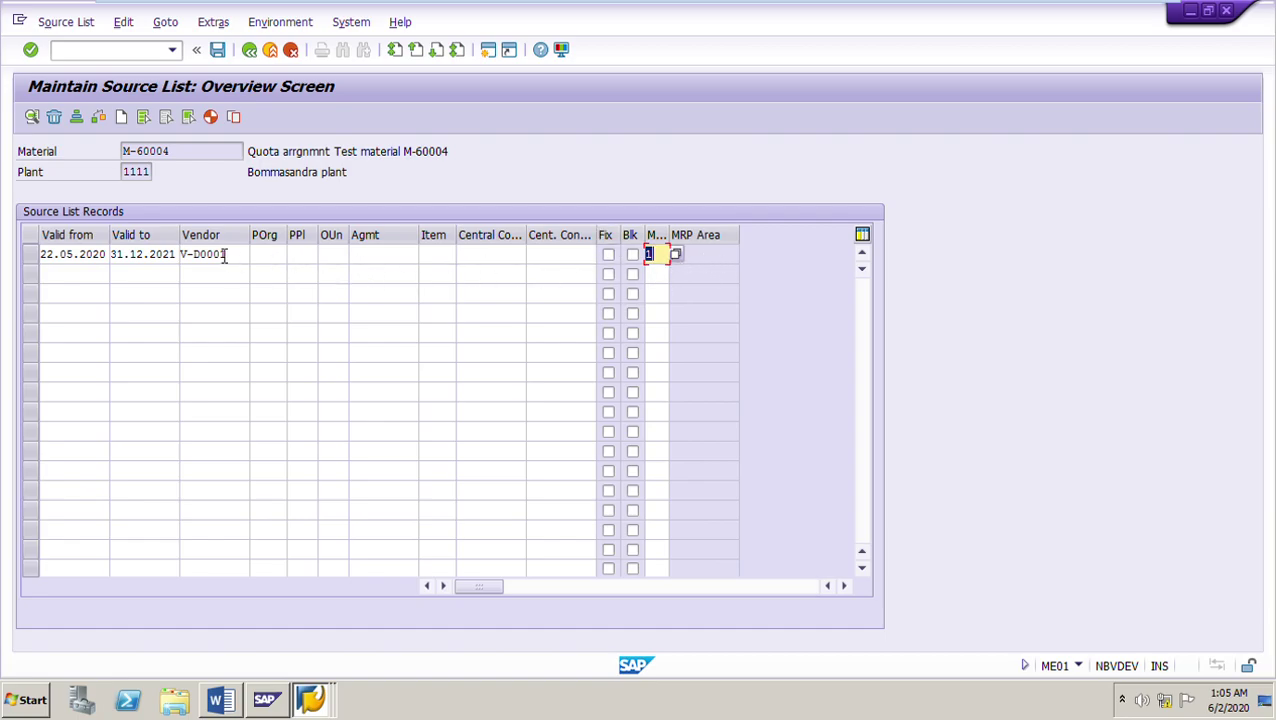
# Step: Set the second source list line's MRP indicator to 2, Record relevant to MRP with schedule lines generated automatically
pyautogui.press('Down')
pyautogui.press('F4')
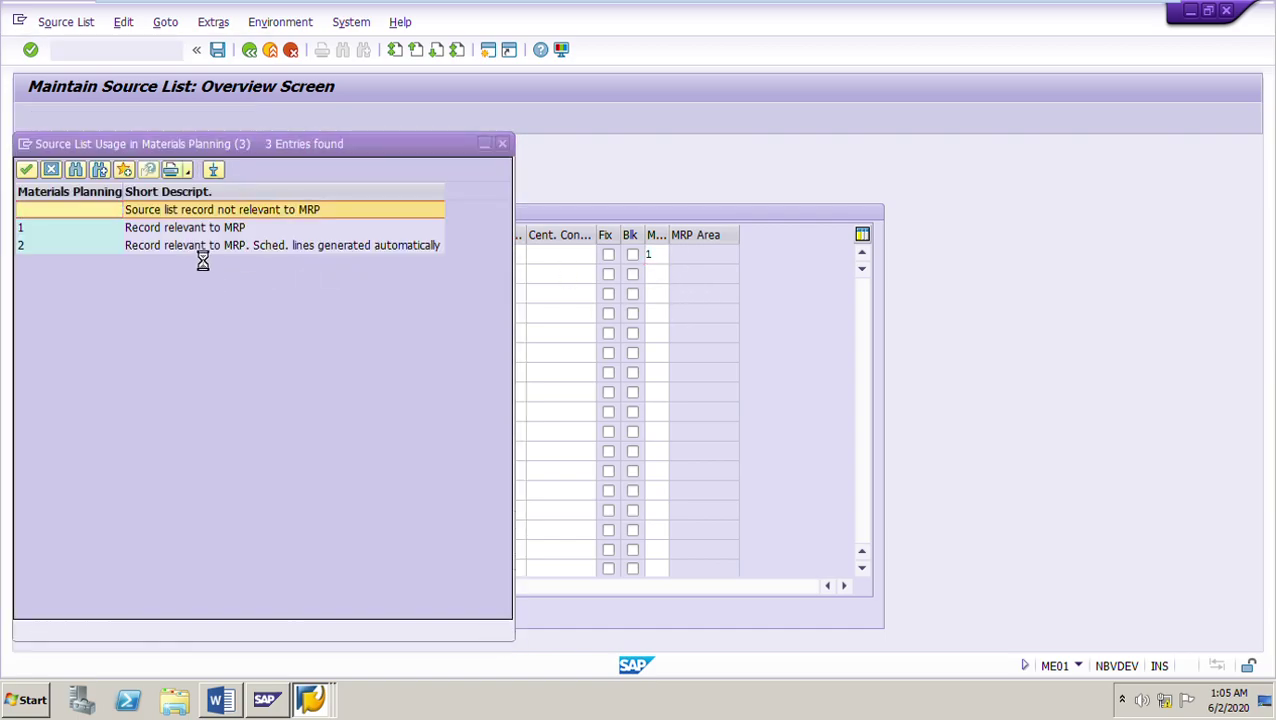
pyautogui.click(204, 255)
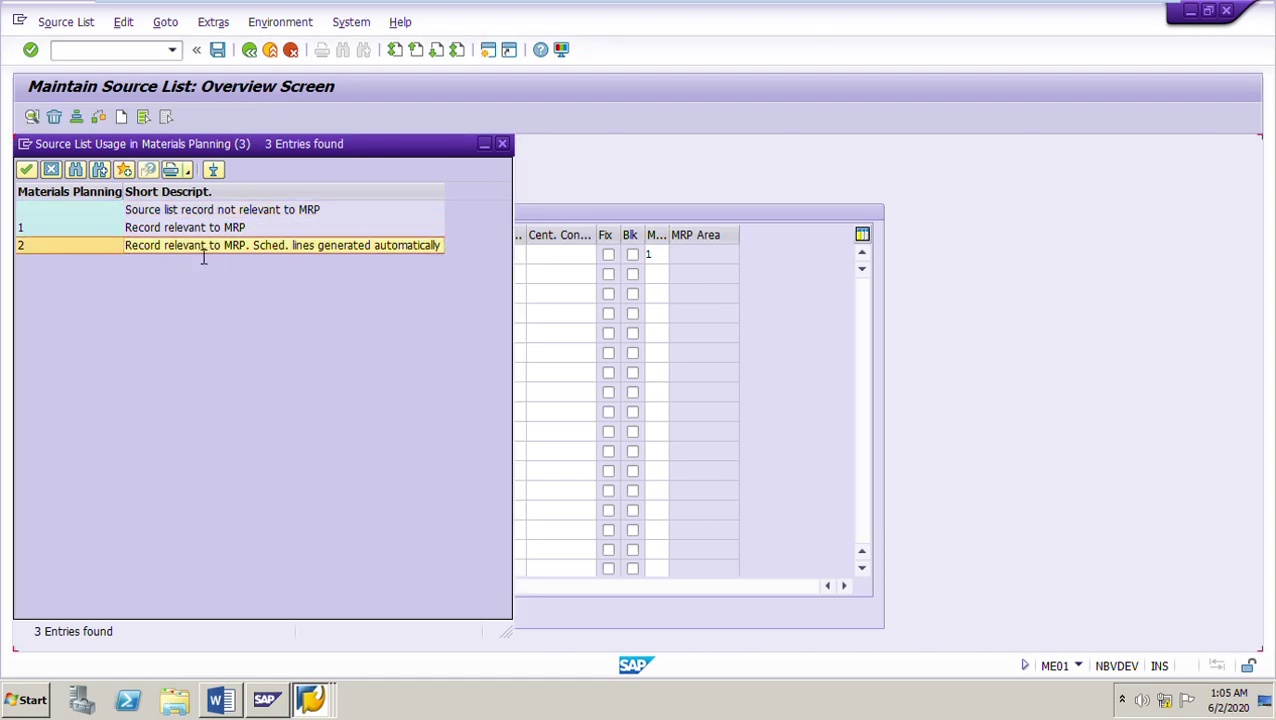
pyautogui.doubleClick(203, 250)
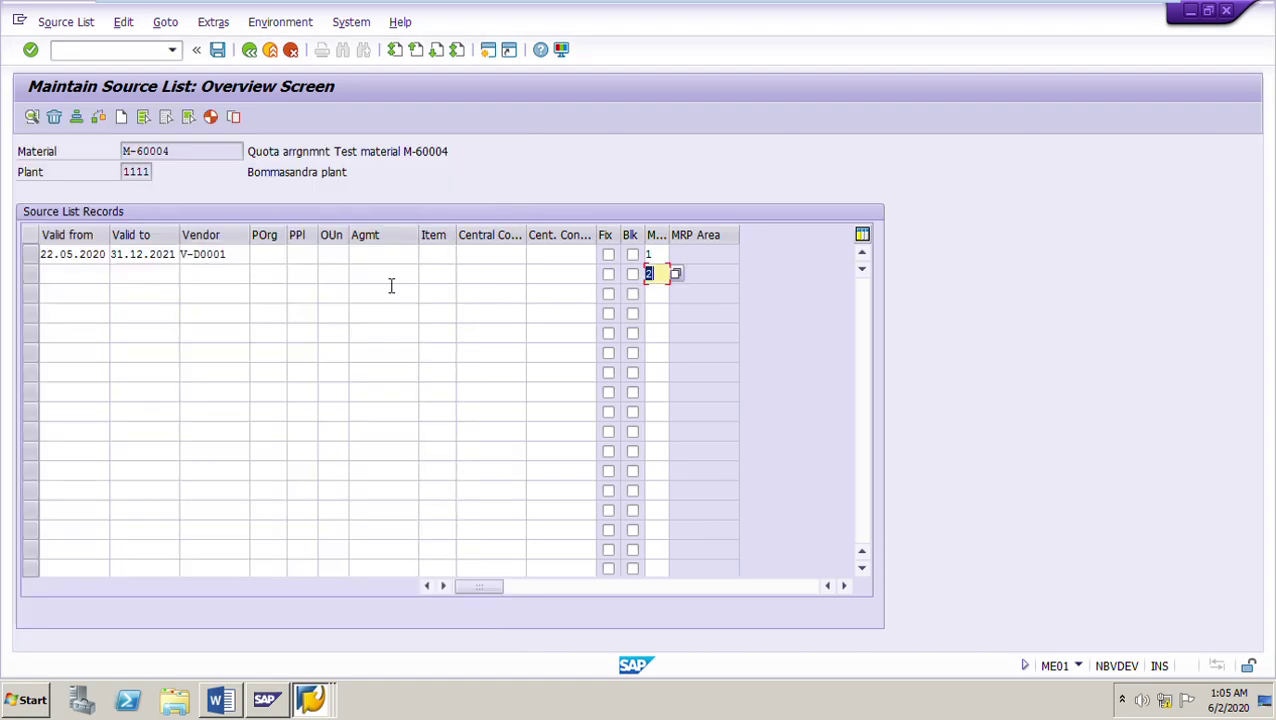
# Step: Review the second line's agreement field, the material number and the MRP indicators of both source list lines
pyautogui.click(391, 281)
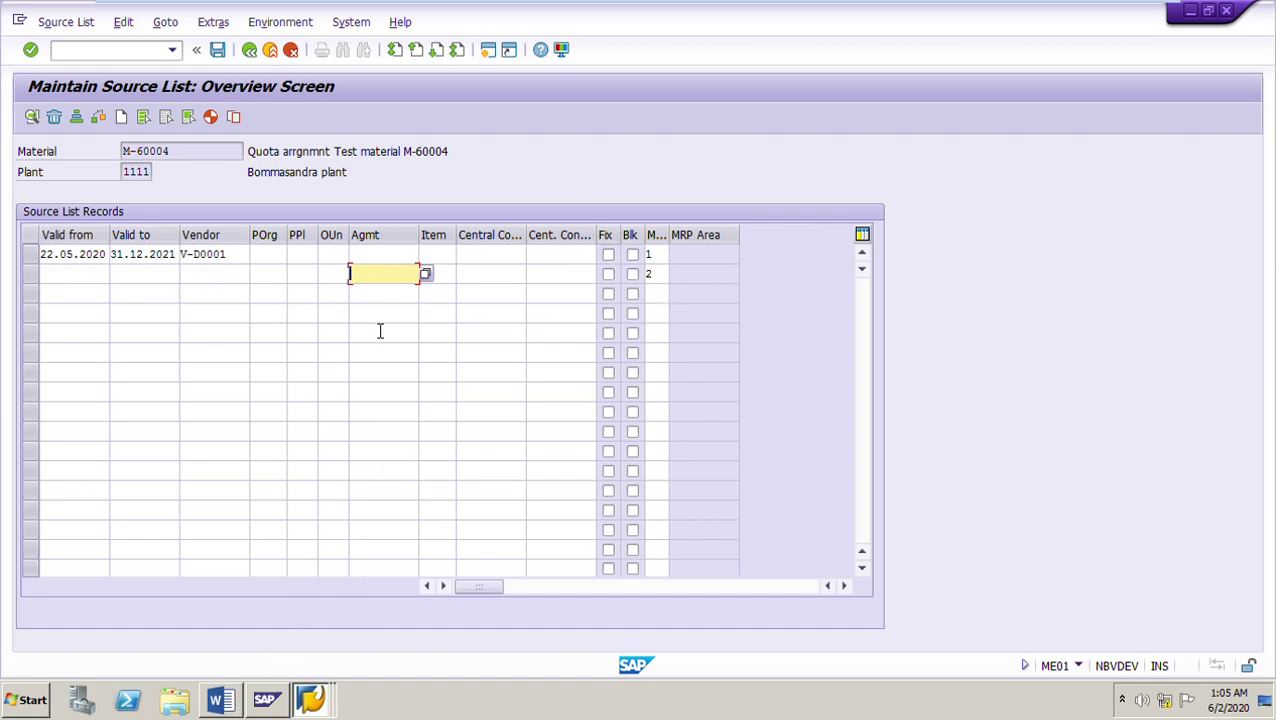
pyautogui.moveTo(180, 158); pyautogui.dragTo(63, 160)
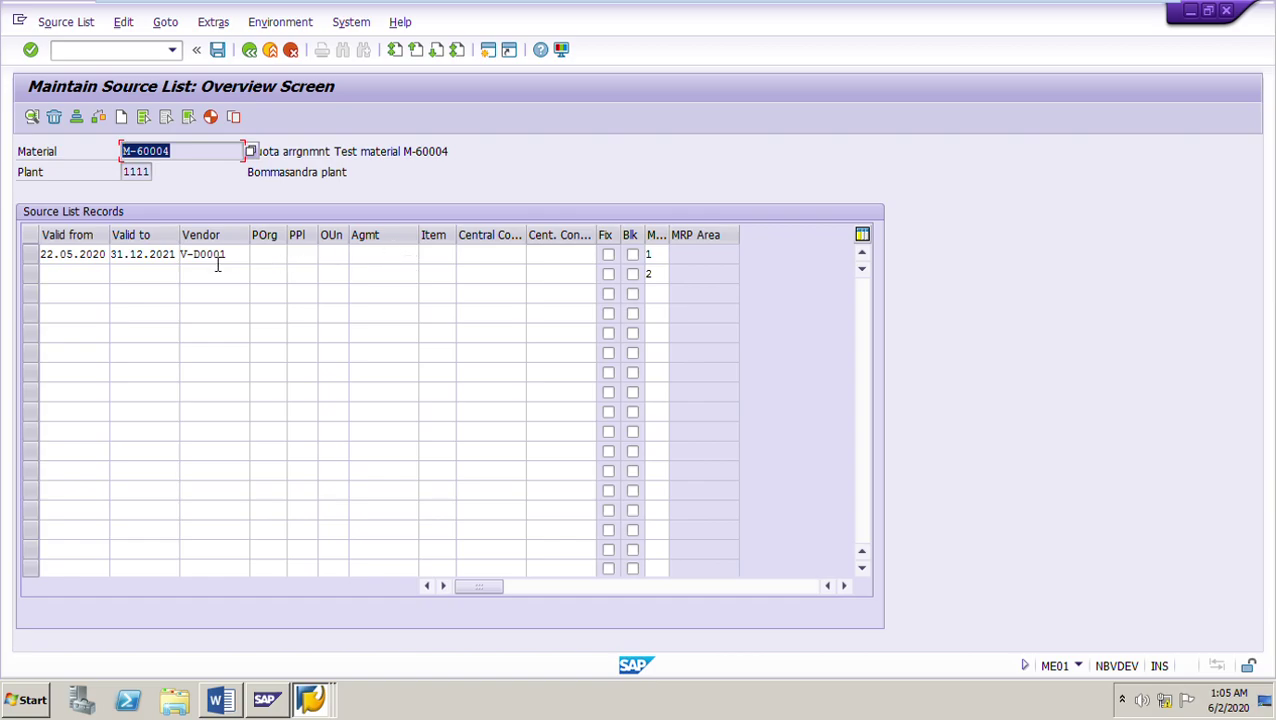
pyautogui.click(661, 258)
pyautogui.click(664, 277)
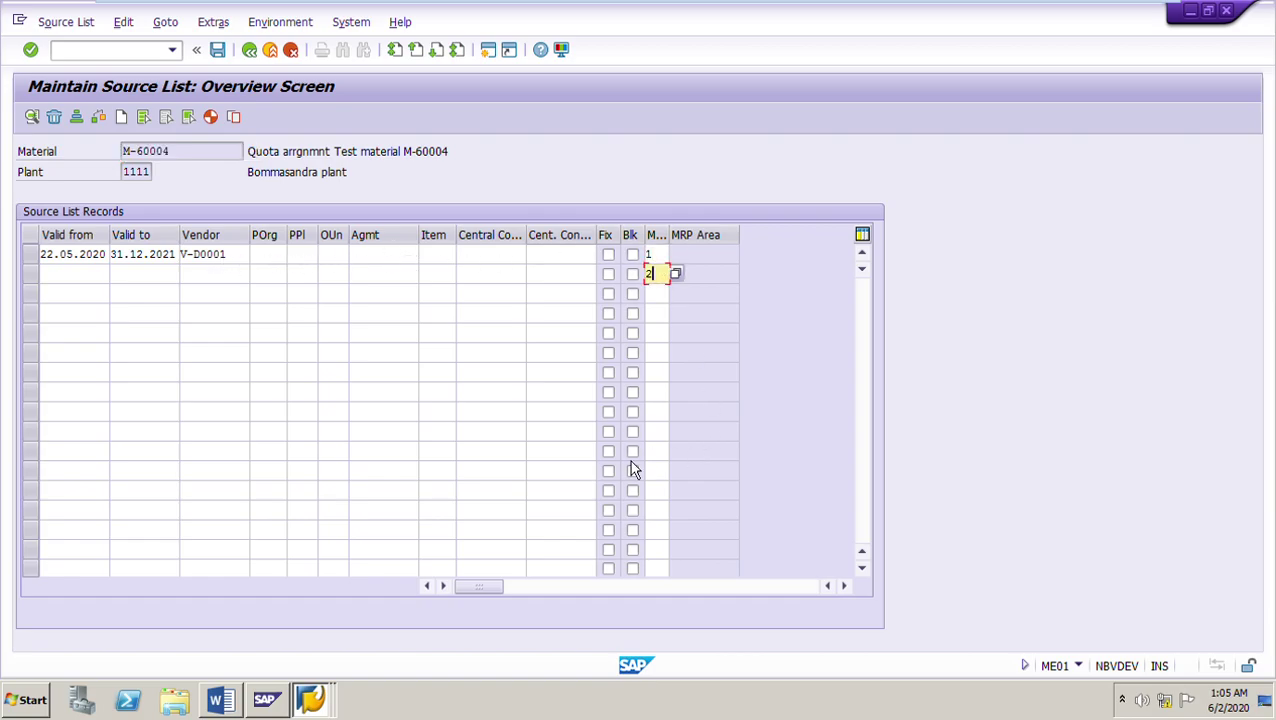
# Step: Switch to the Word document and read the planning-run rules for source lists and for materials without a quota arrangement or source list
pyautogui.click(239, 711)
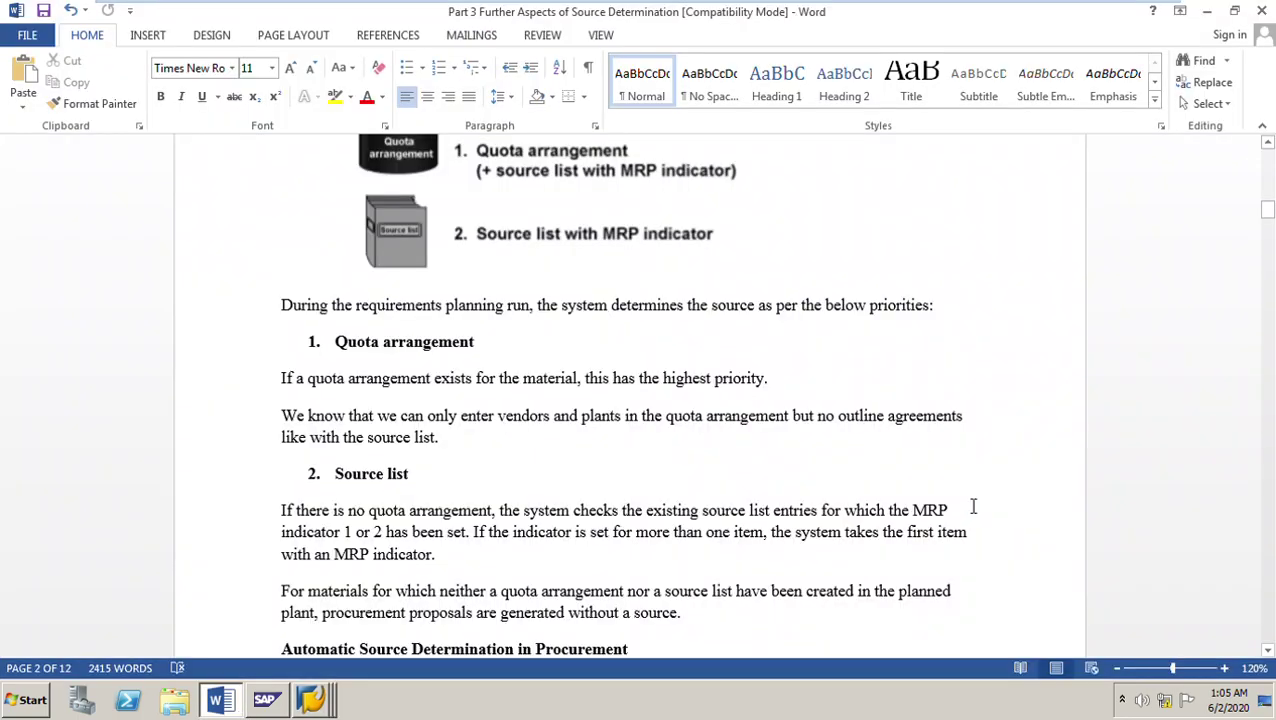
pyautogui.scroll(-3, 942, 532)
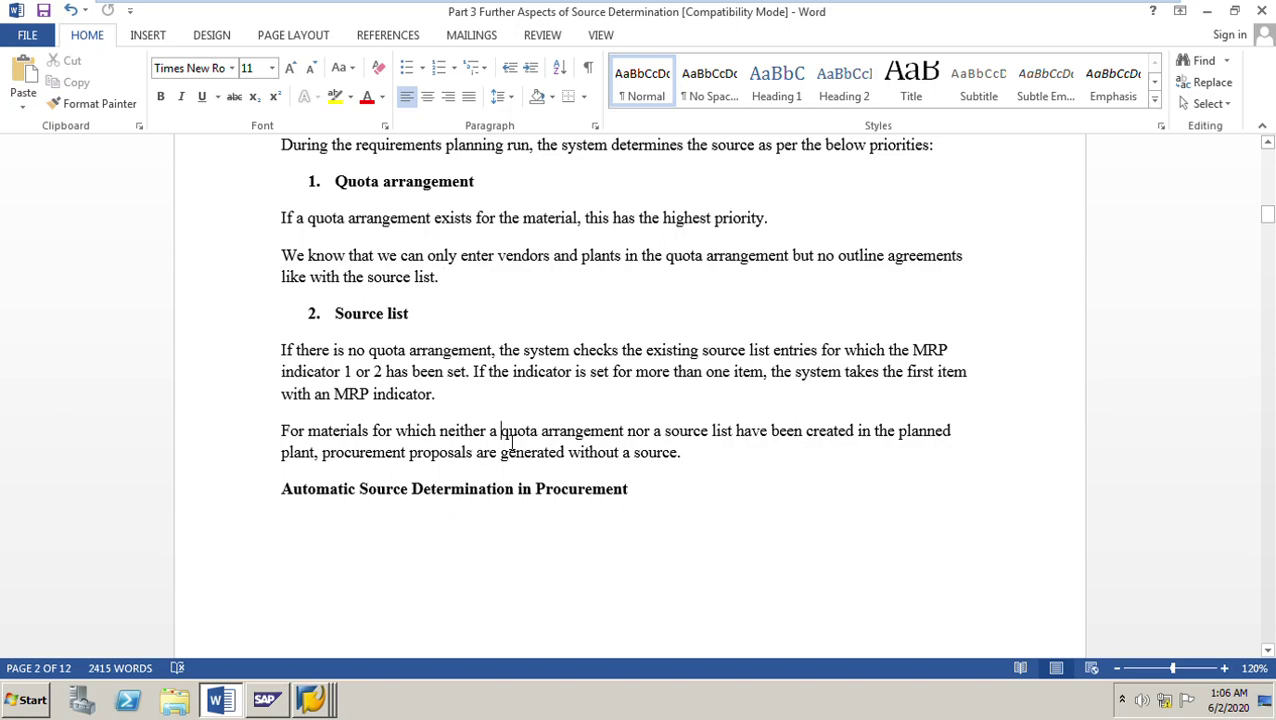
pyautogui.moveTo(510, 441); pyautogui.dragTo(625, 436)
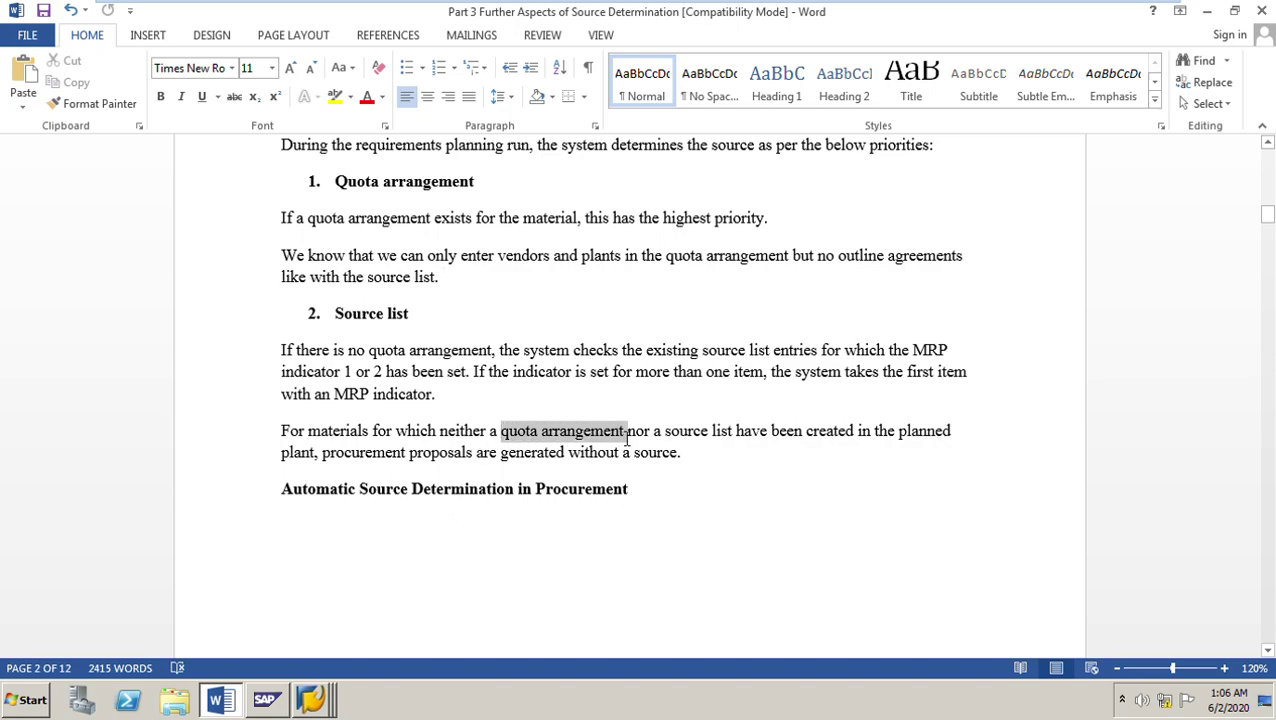
pyautogui.click(848, 467)
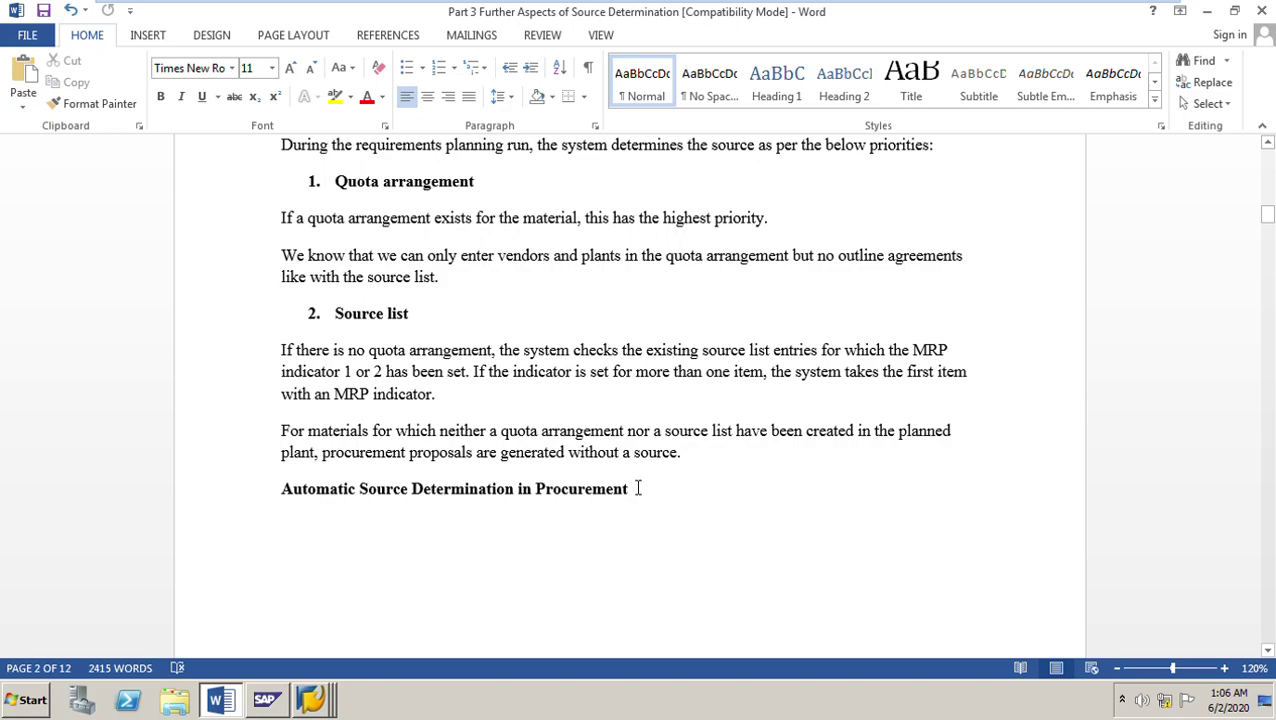
pyautogui.scroll(2, 578, 509)
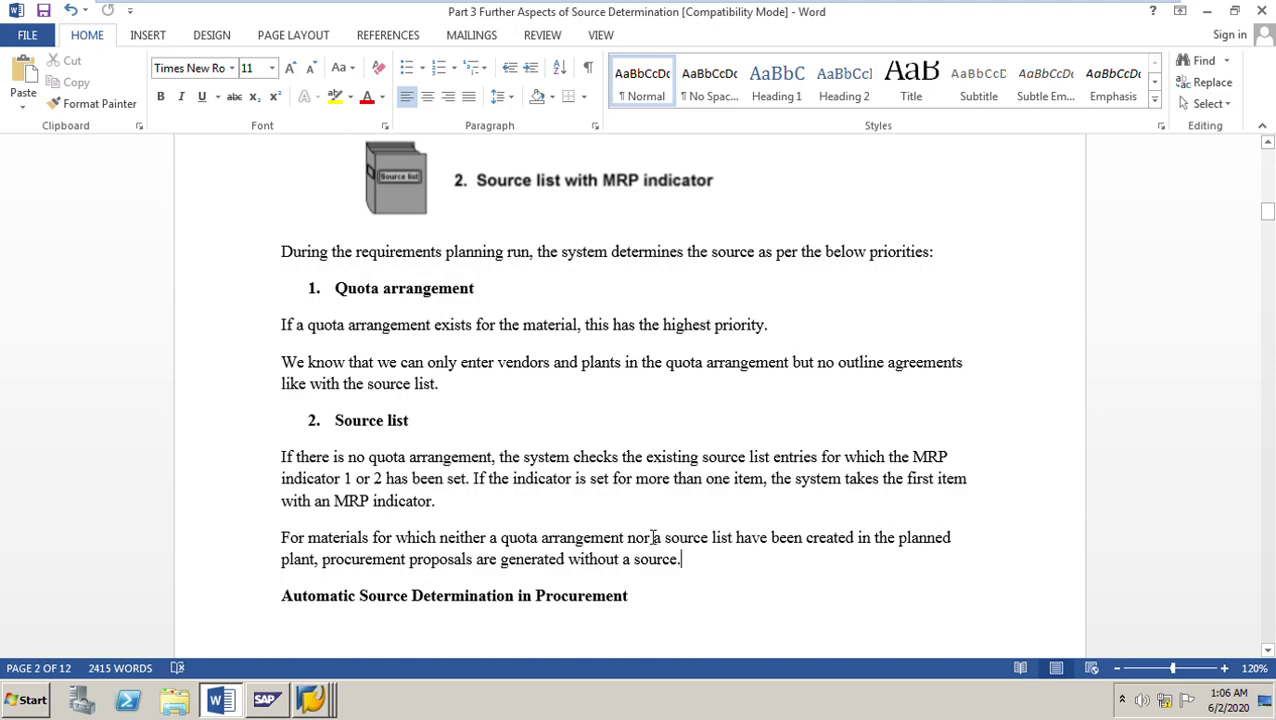
pyautogui.scroll(-3, 655, 528)
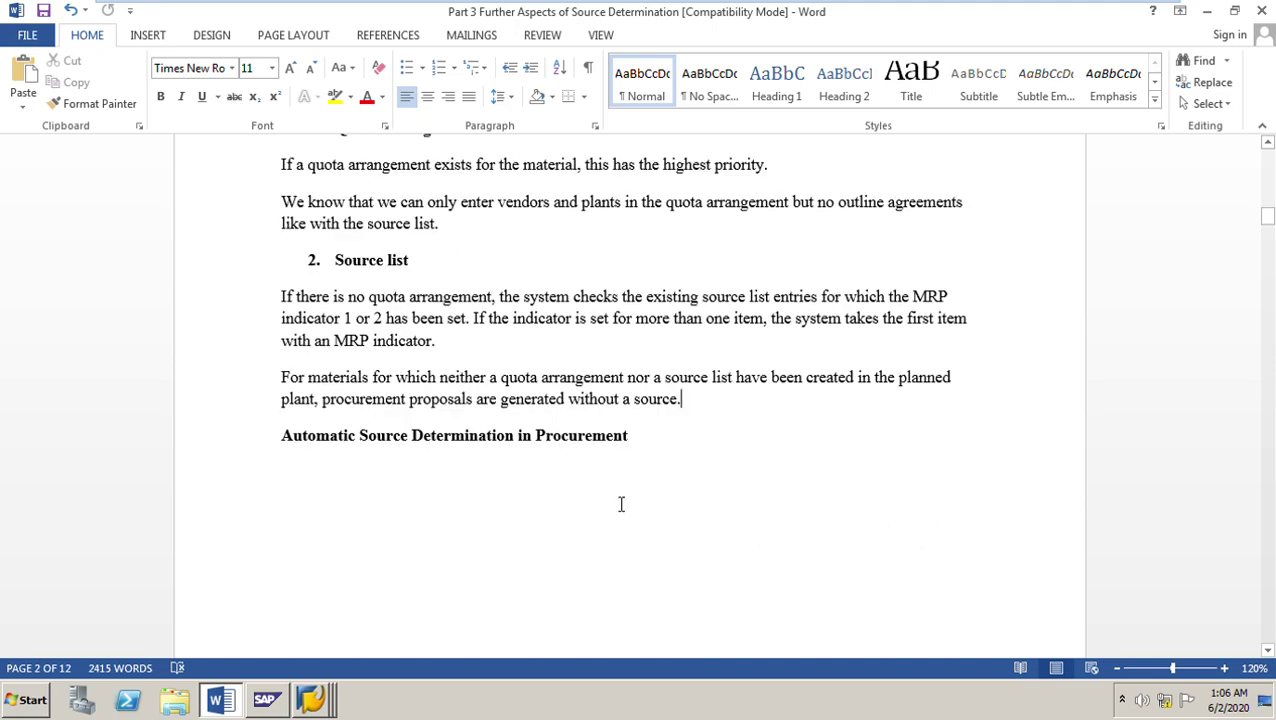
pyautogui.scroll(-1, 610, 505)
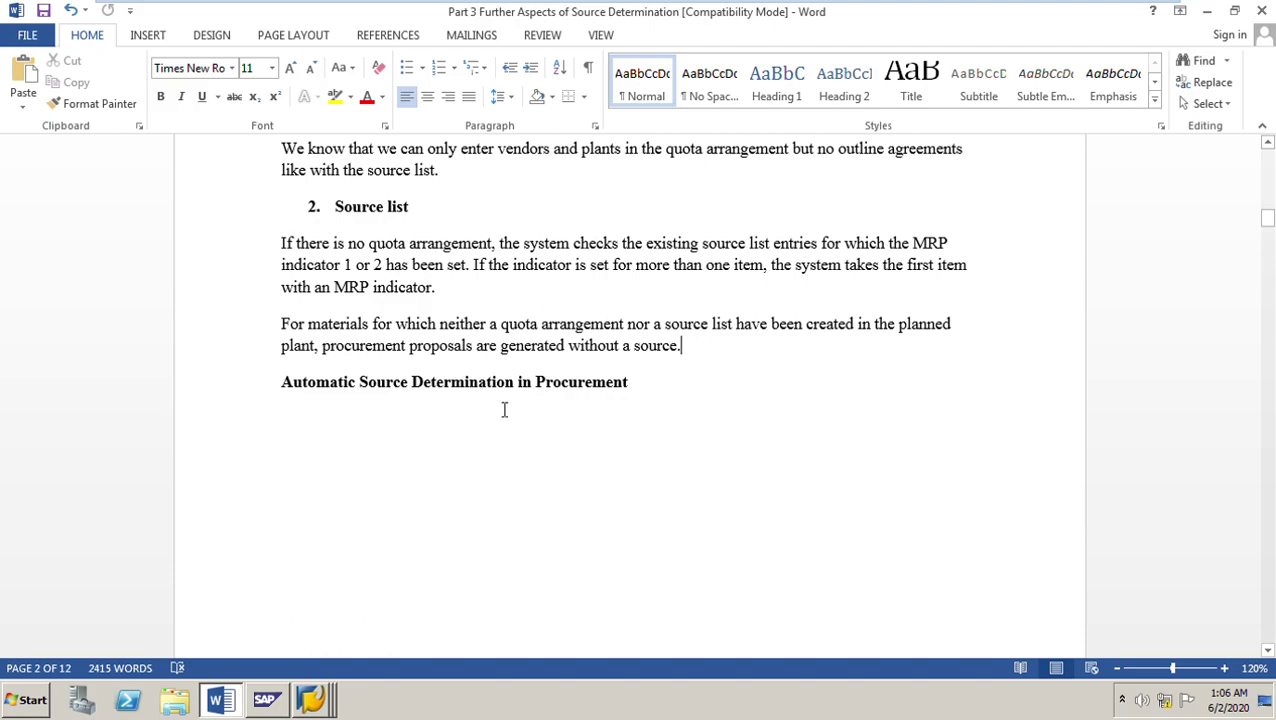
# Step: Read the Automatic Source Determination in Procurement section, covering the search-order diagram and the Quota Arrangement and Source List rules
pyautogui.scroll(-12, 621, 424)
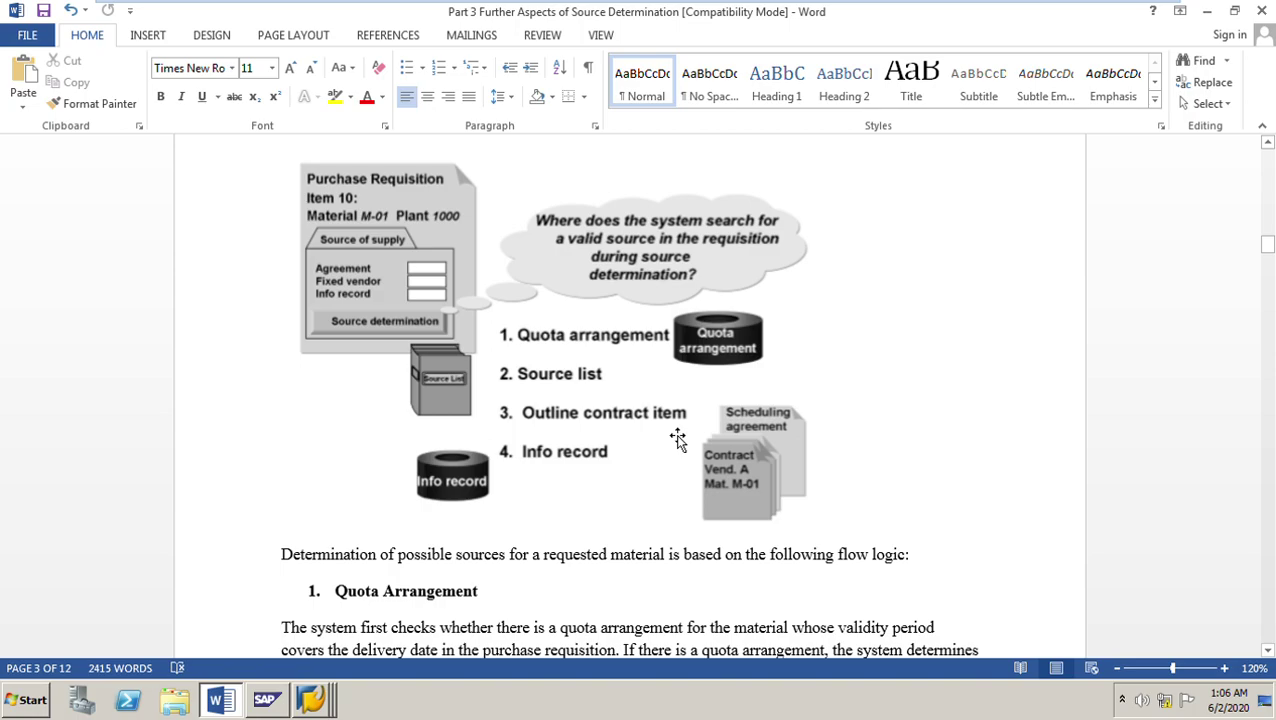
pyautogui.scroll(-2, 678, 440)
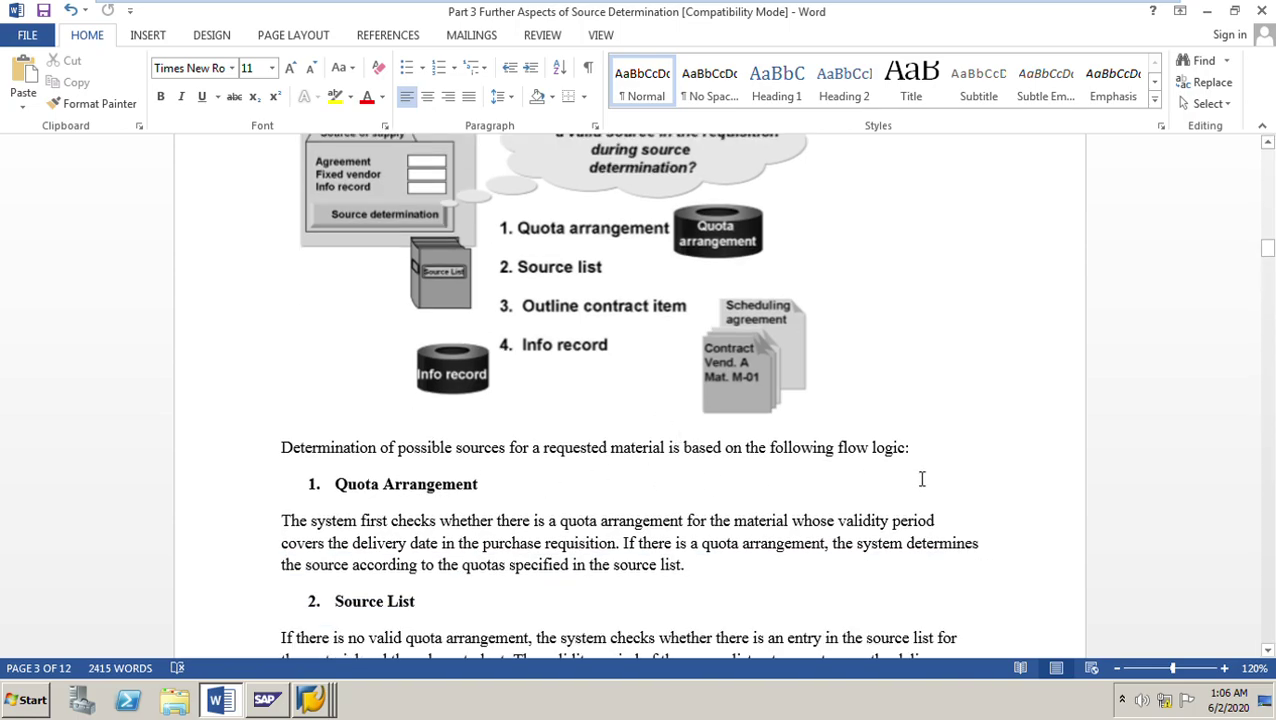
pyautogui.scroll(3, 922, 478)
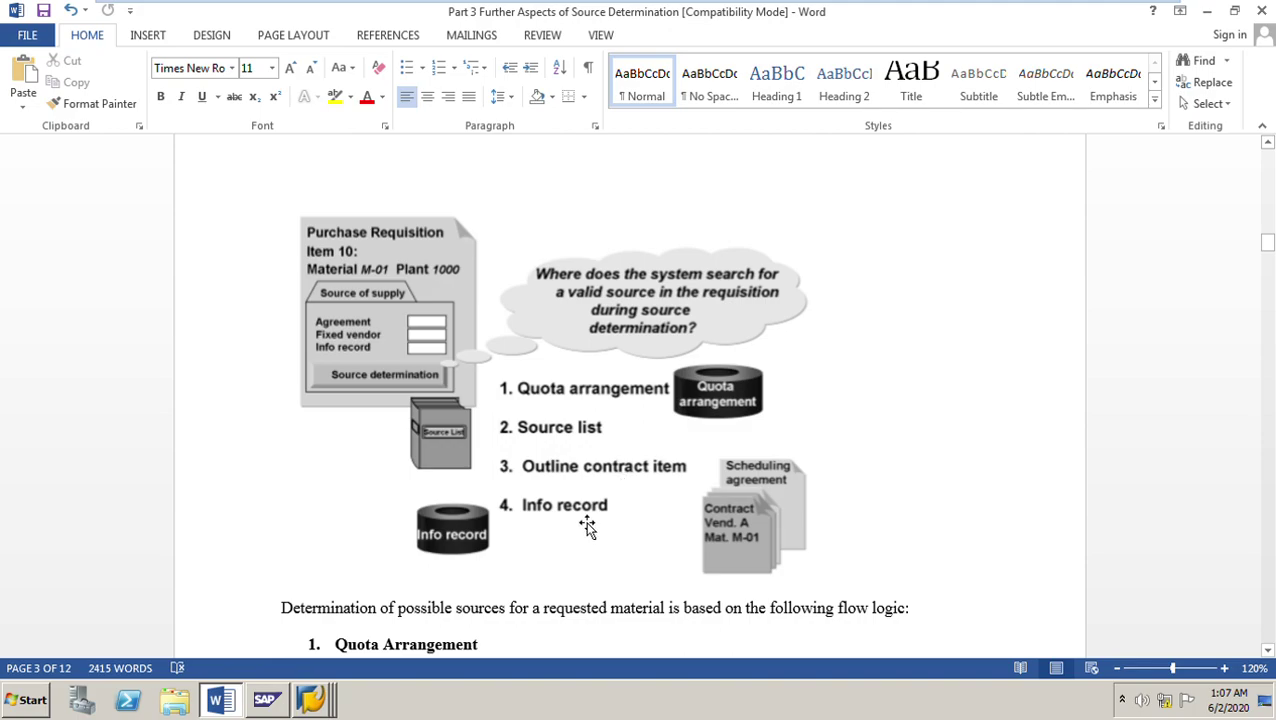
pyautogui.scroll(-5, 587, 527)
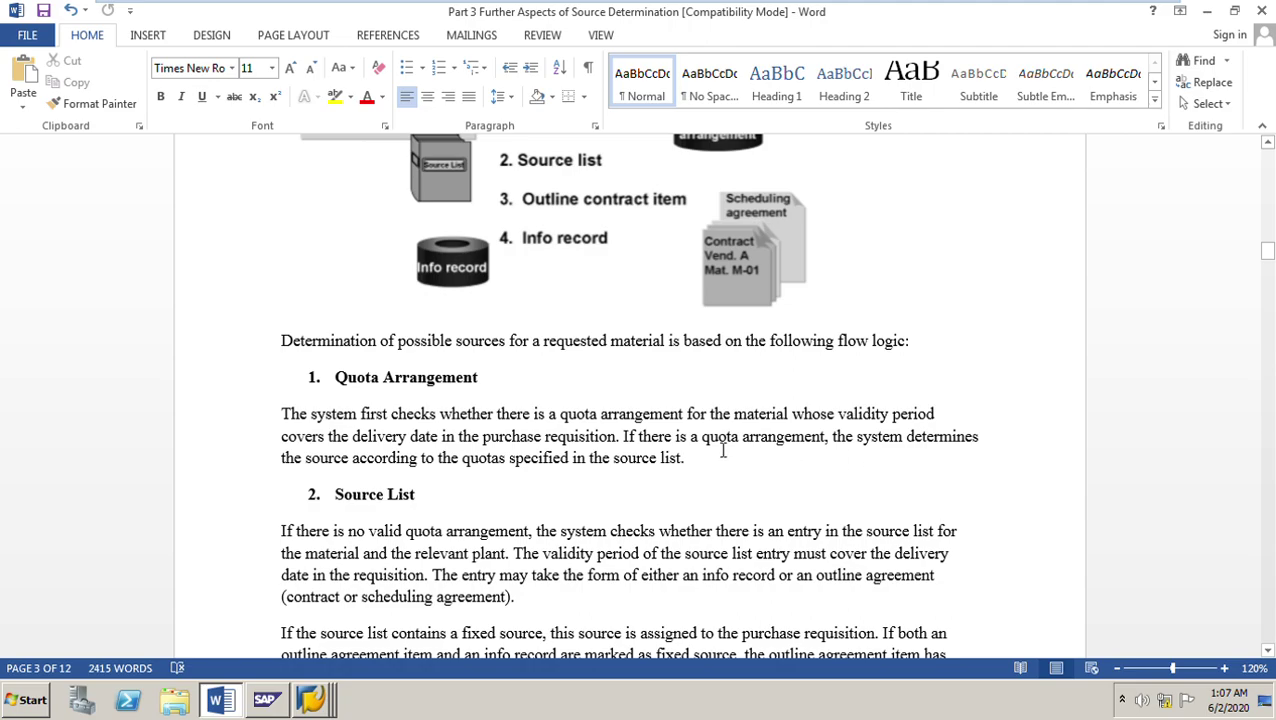
pyautogui.moveTo(709, 449); pyautogui.dragTo(790, 452)
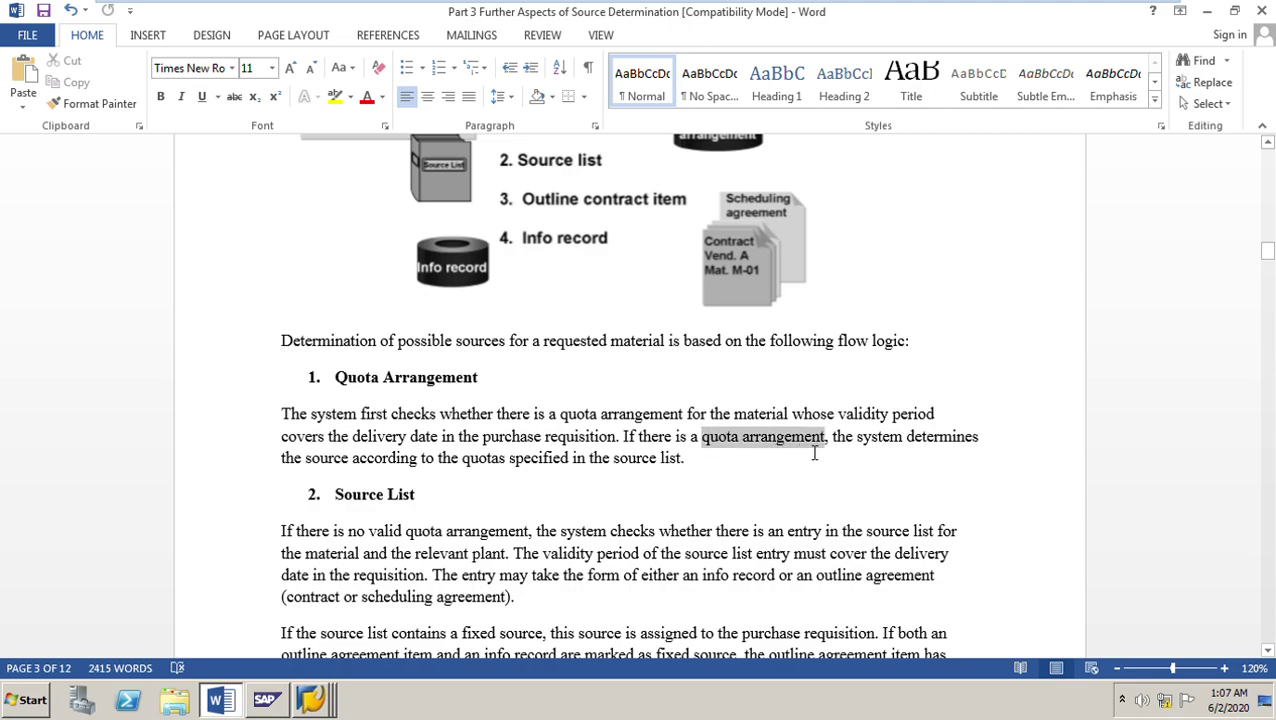
pyautogui.click(762, 492)
pyautogui.scroll(-3, 762, 492)
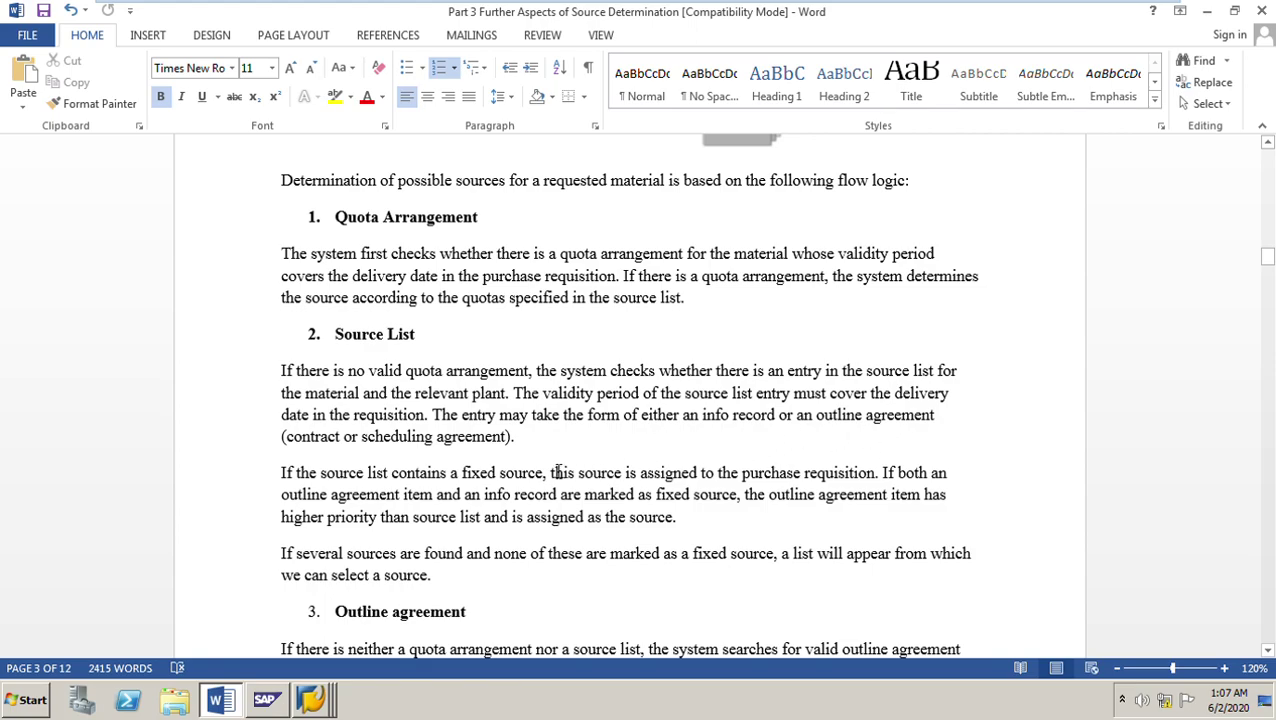
# Step: Switch to the SAP source list overview and examine the vendor and agreement fields of the source list lines
pyautogui.click(316, 698)
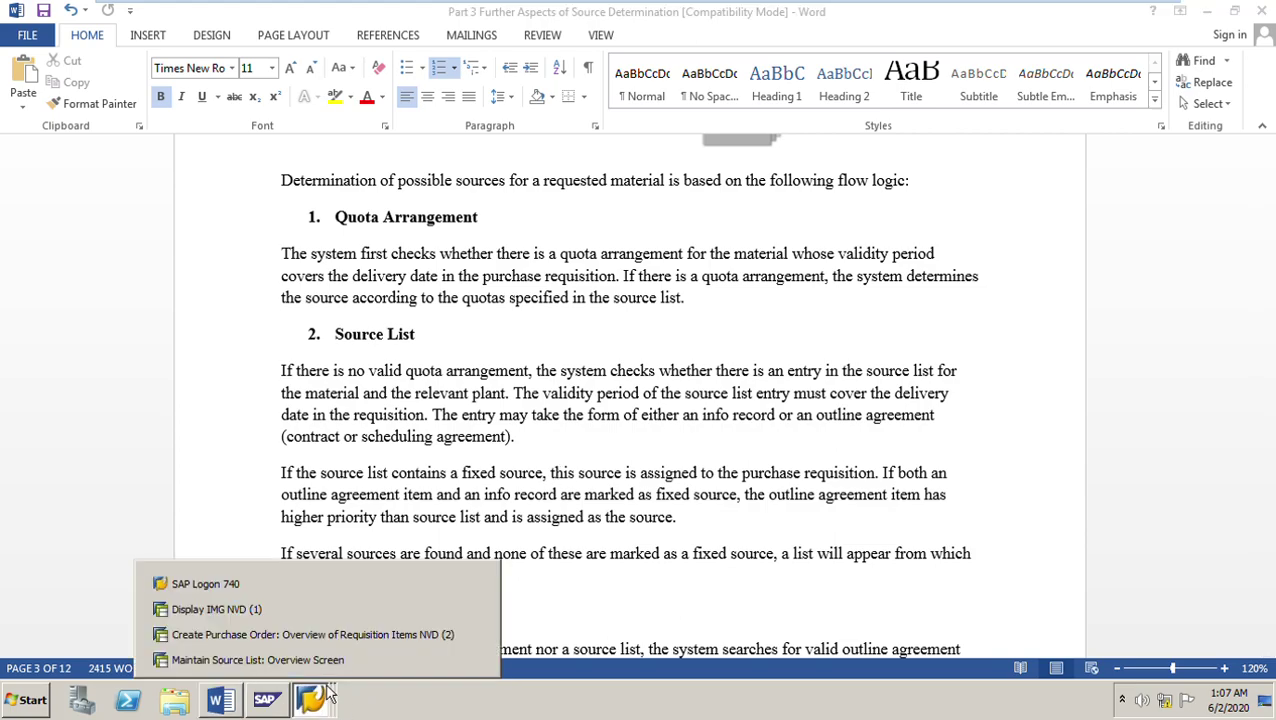
pyautogui.click(300, 662)
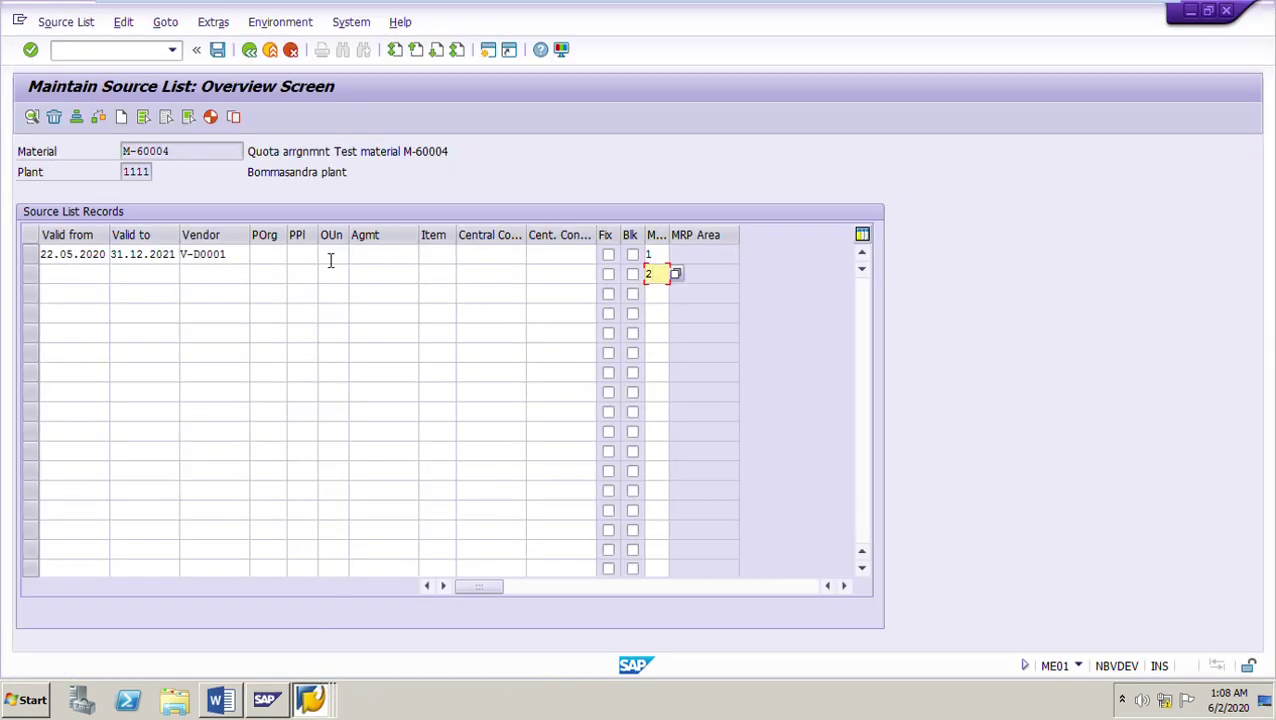
pyautogui.click(247, 260)
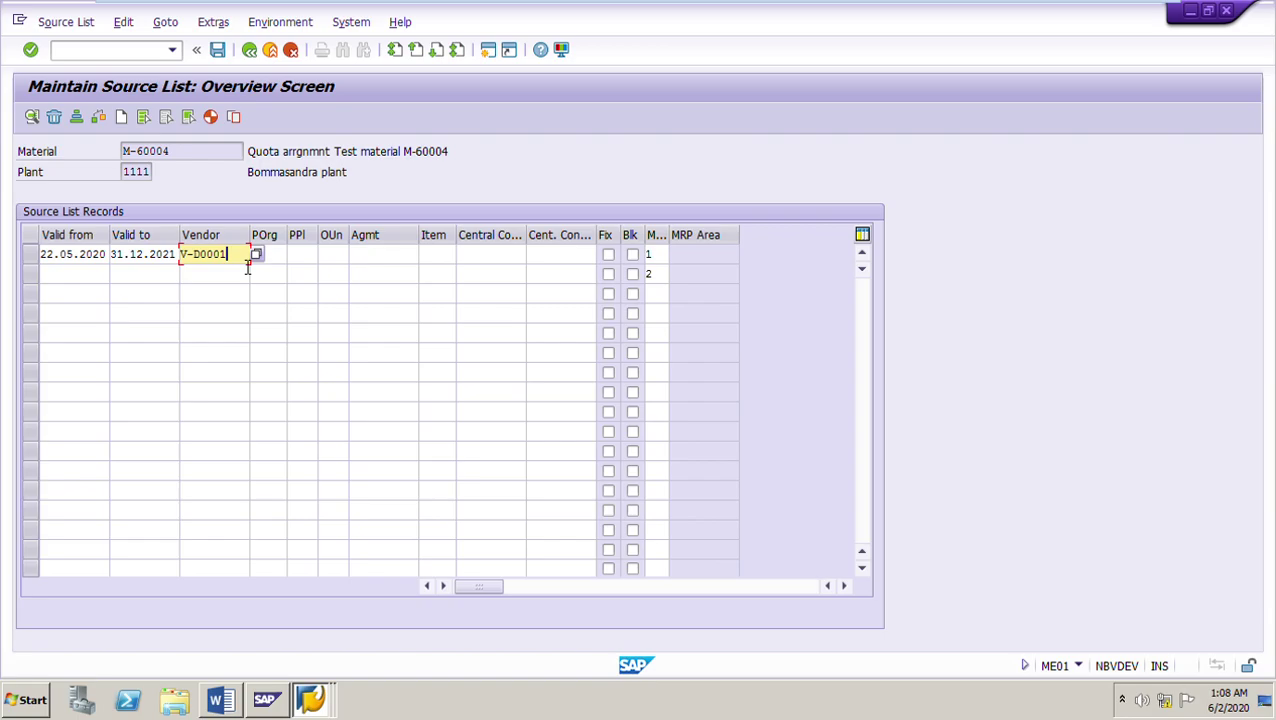
pyautogui.click(382, 281)
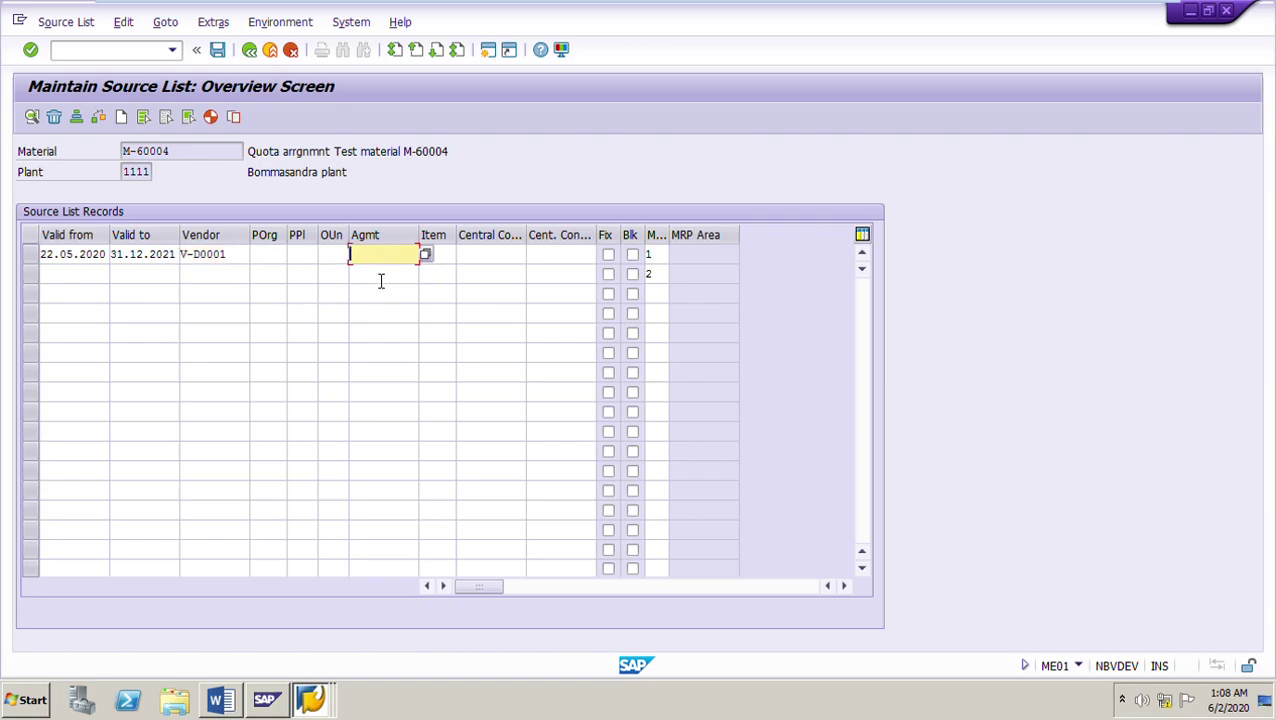
# Step: Consult the fixed source rule in the Word document and mark the vendor V-D0001 record in SAP as the fixed source
pyautogui.click(221, 700)
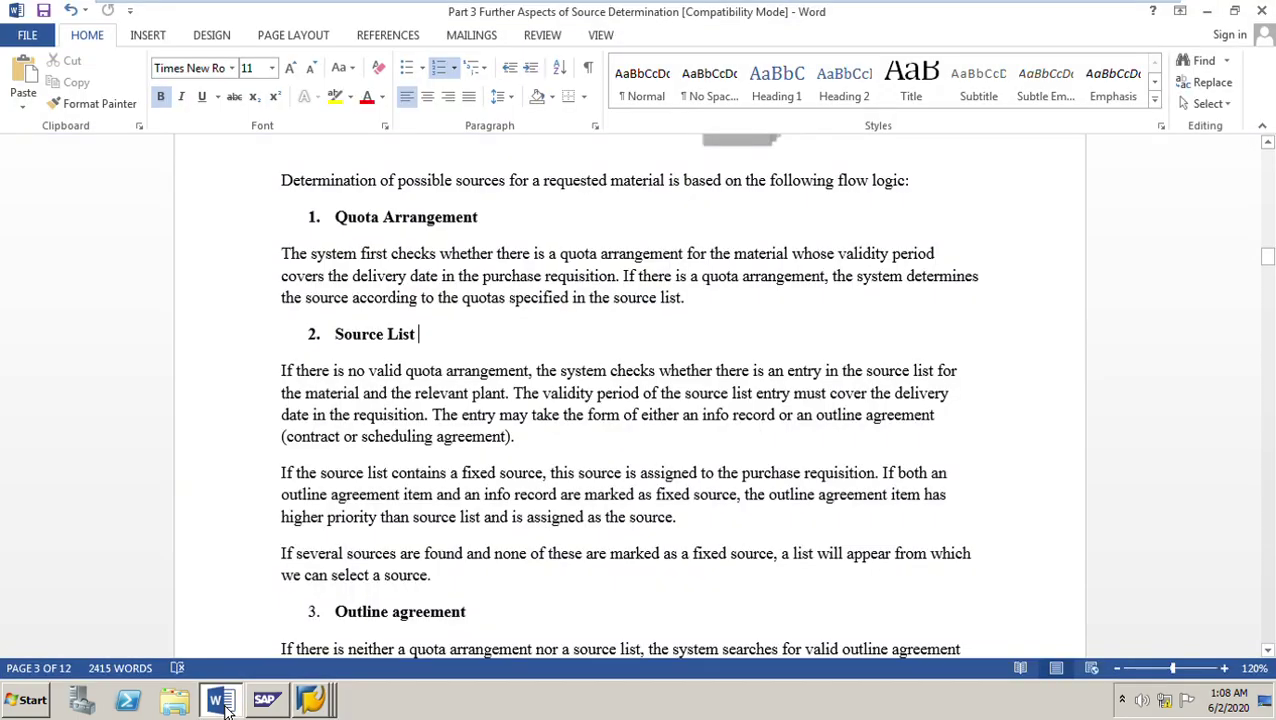
pyautogui.scroll(-2, 724, 510)
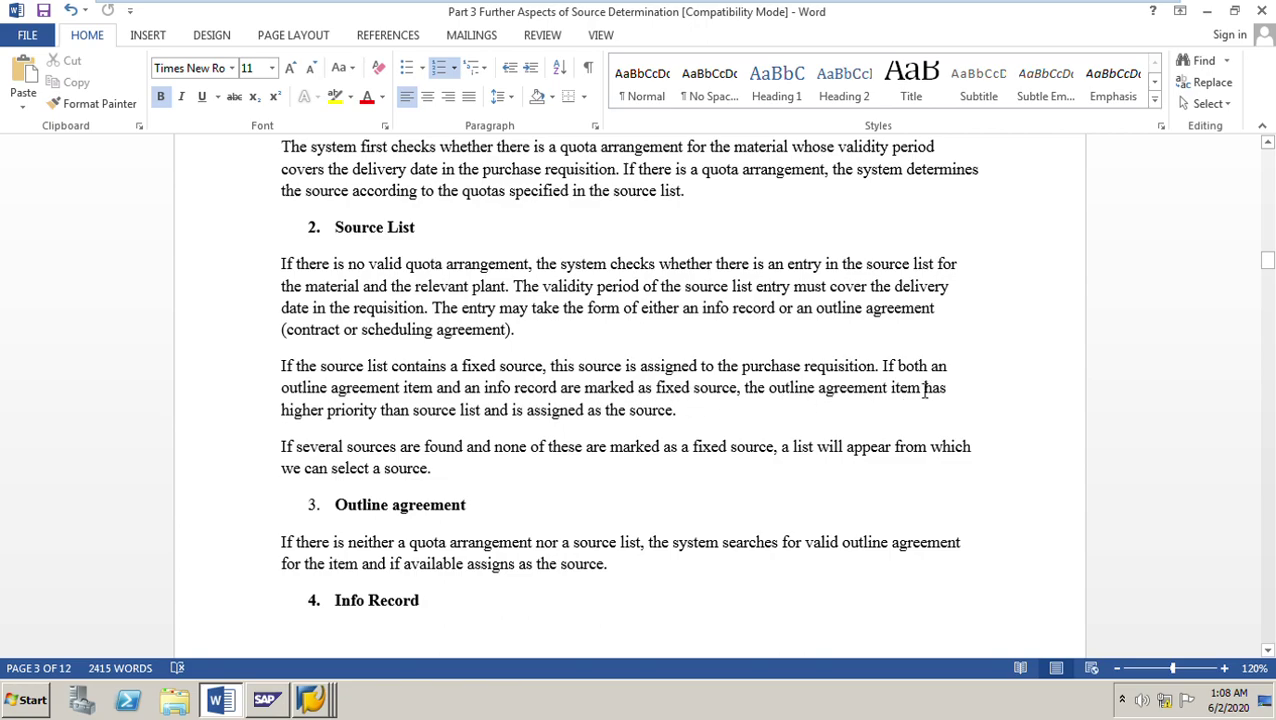
pyautogui.click(306, 692)
pyautogui.click(297, 660)
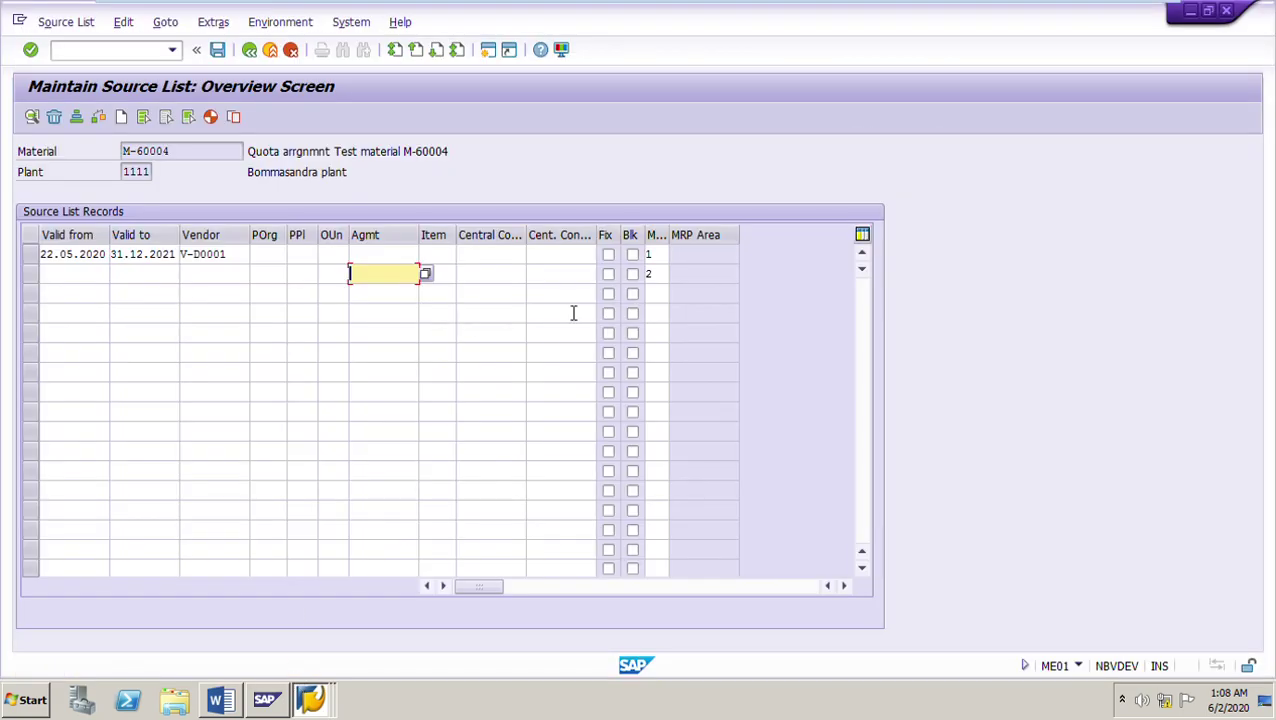
pyautogui.click(619, 265)
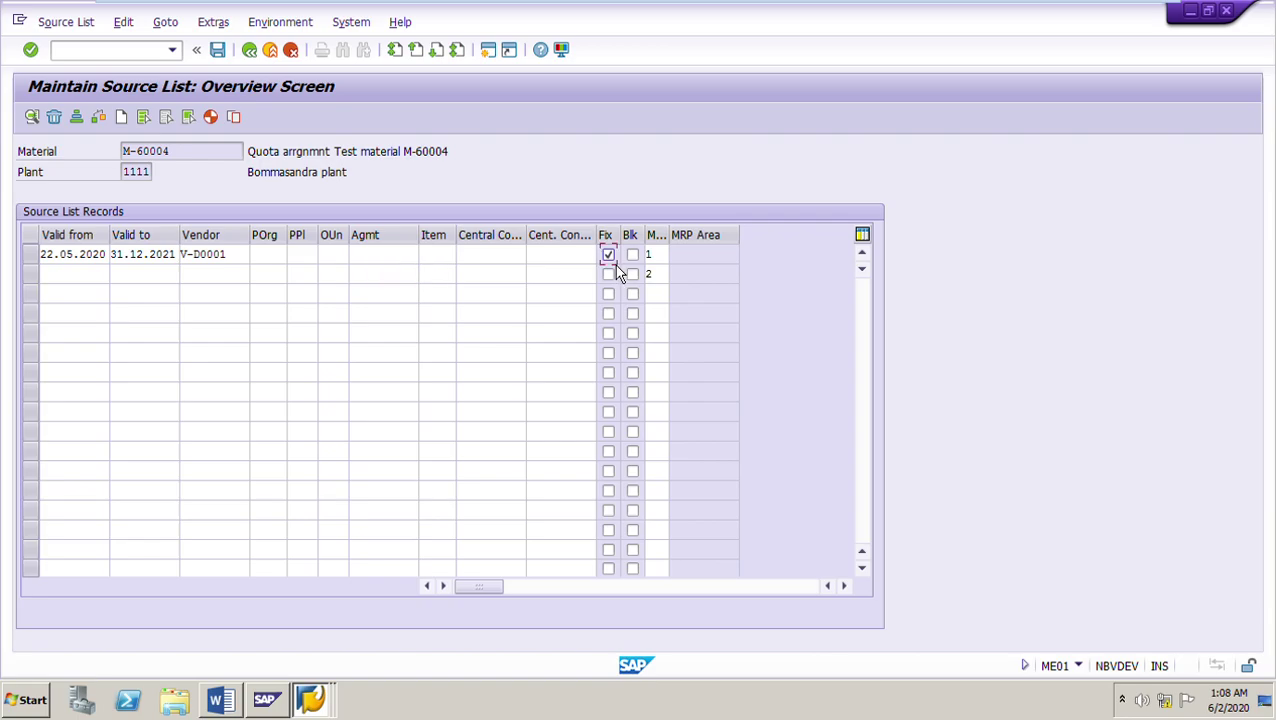
pyautogui.click(224, 256)
pyautogui.moveTo(224, 256); pyautogui.dragTo(108, 258)
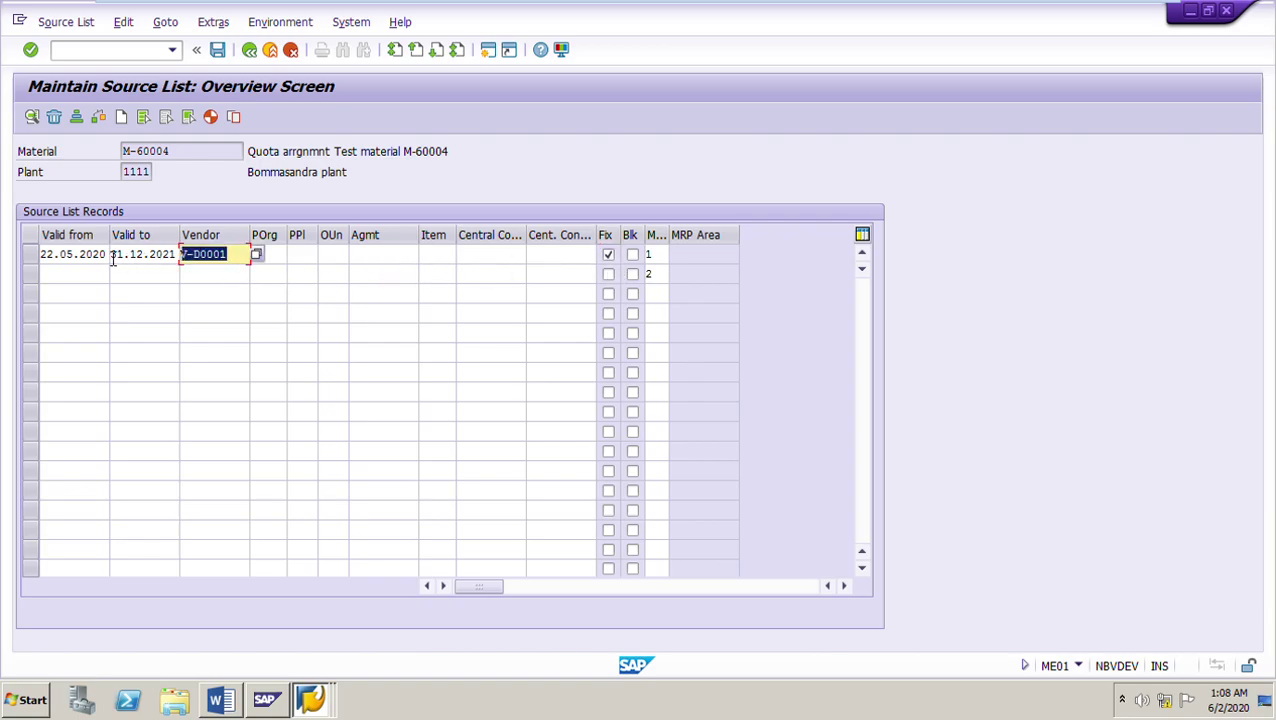
# Step: Recheck the fixed source and multiple sources rules in the Word document and return to the SAP source list overview
pyautogui.click(226, 702)
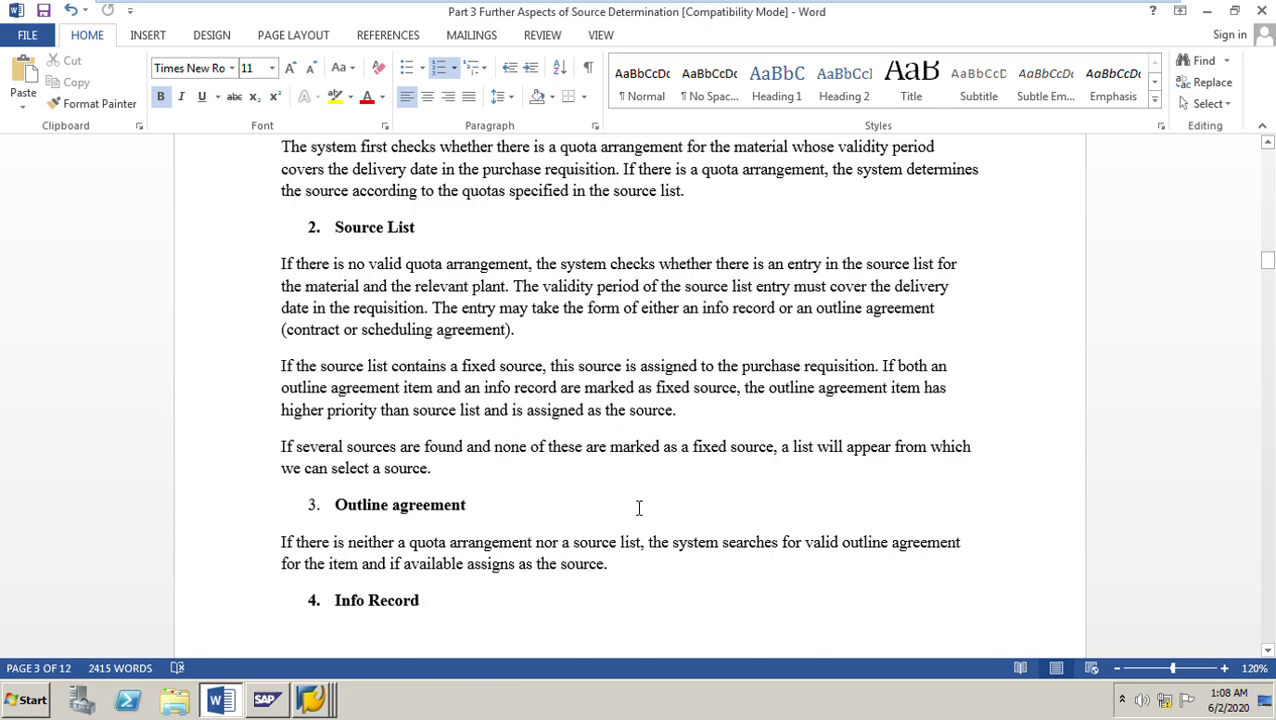
pyautogui.moveTo(330, 700)
pyautogui.click(312, 670)
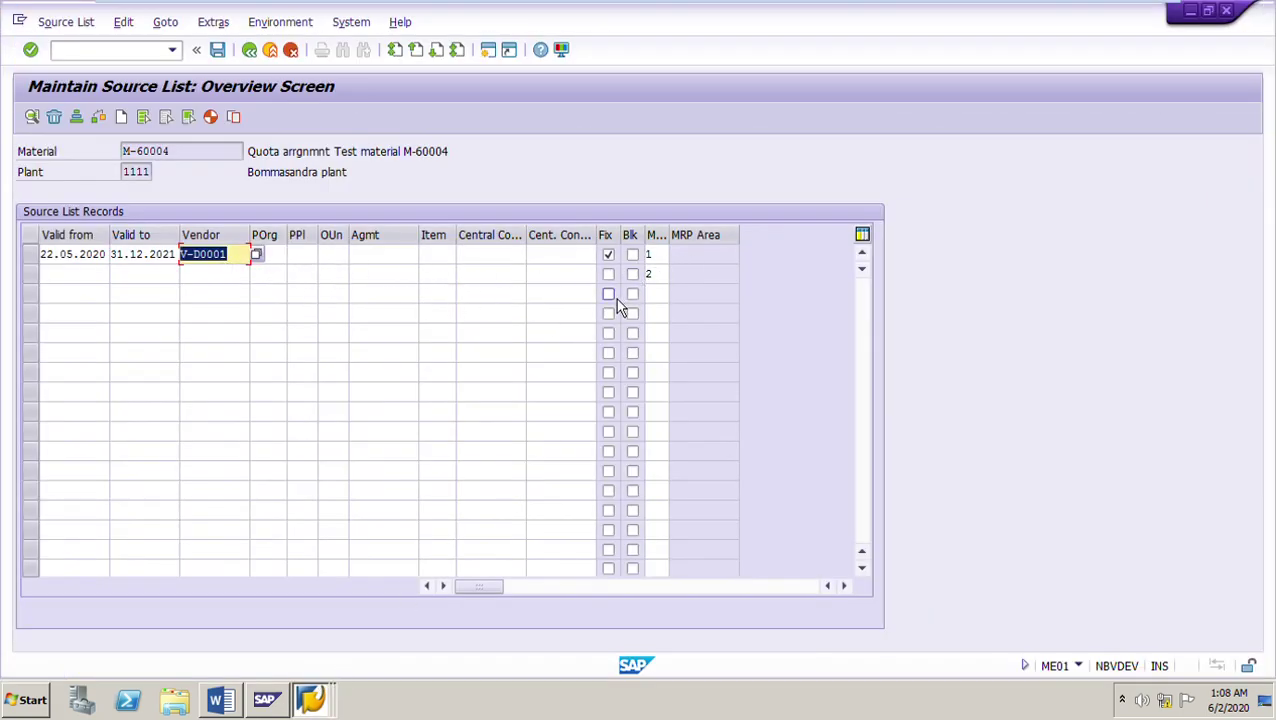
pyautogui.click(388, 280)
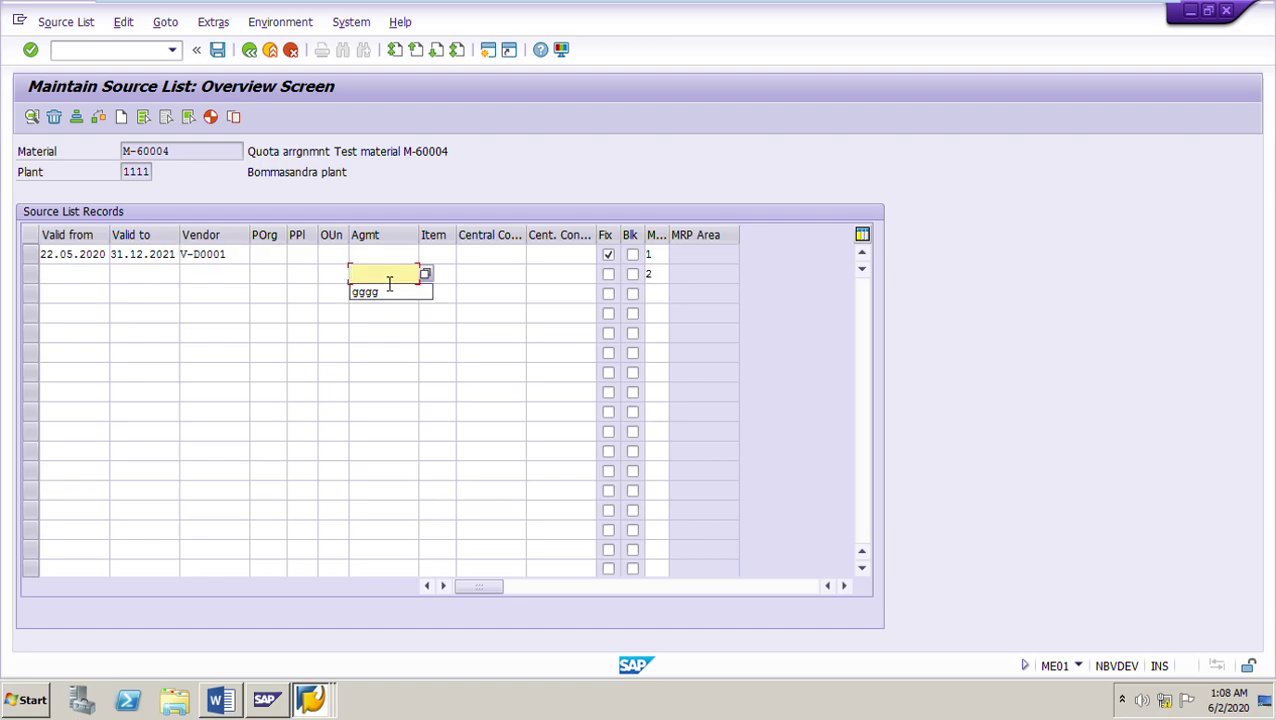
pyautogui.write('4600000001')
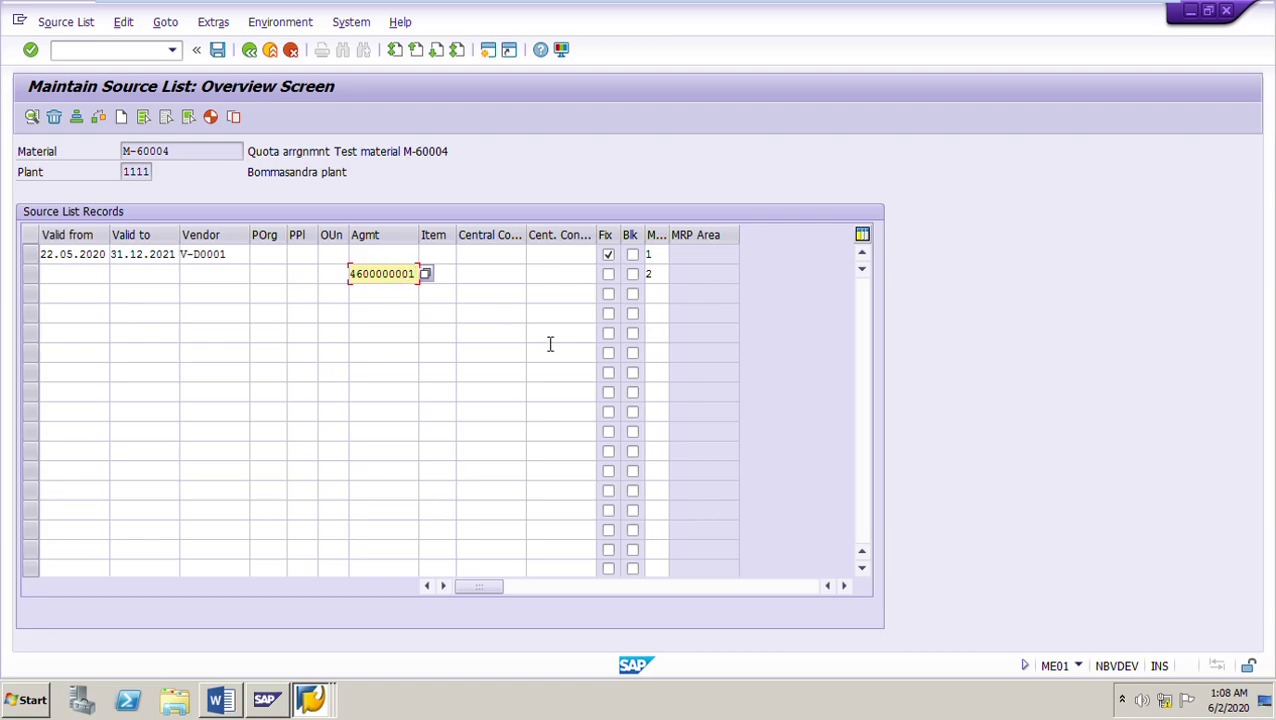
pyautogui.click(612, 281)
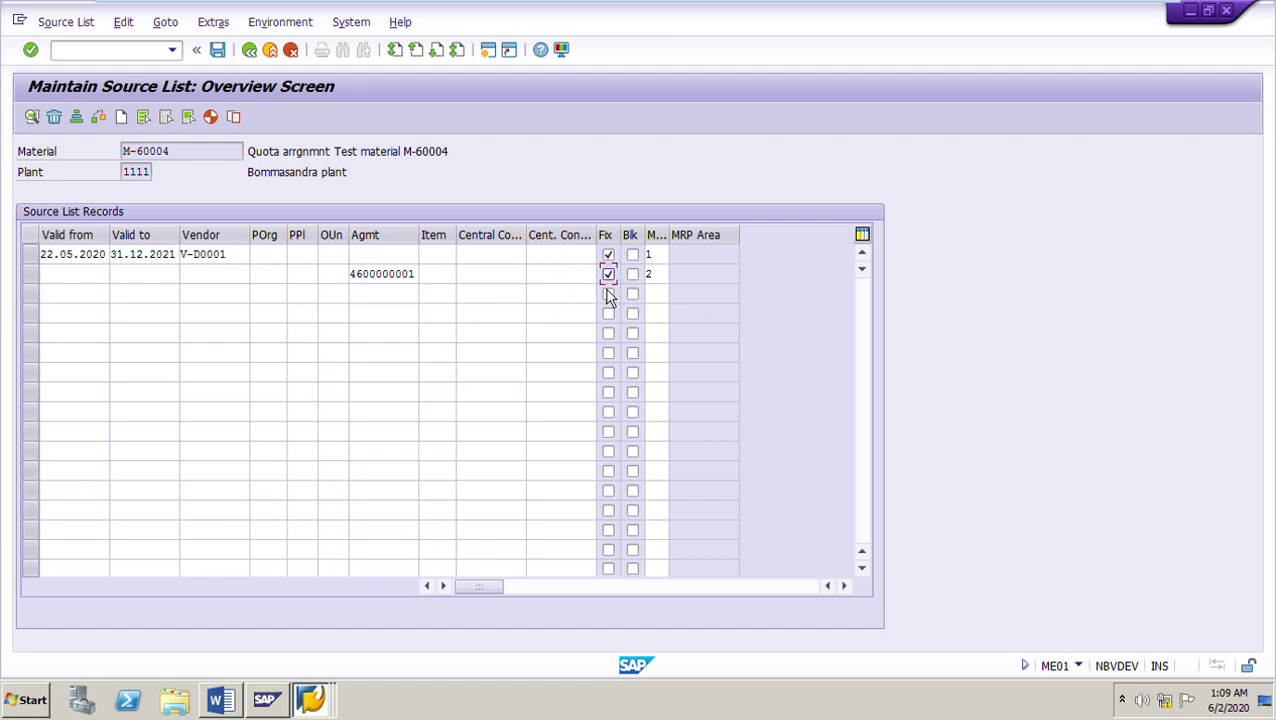
pyautogui.doubleClick(361, 284)
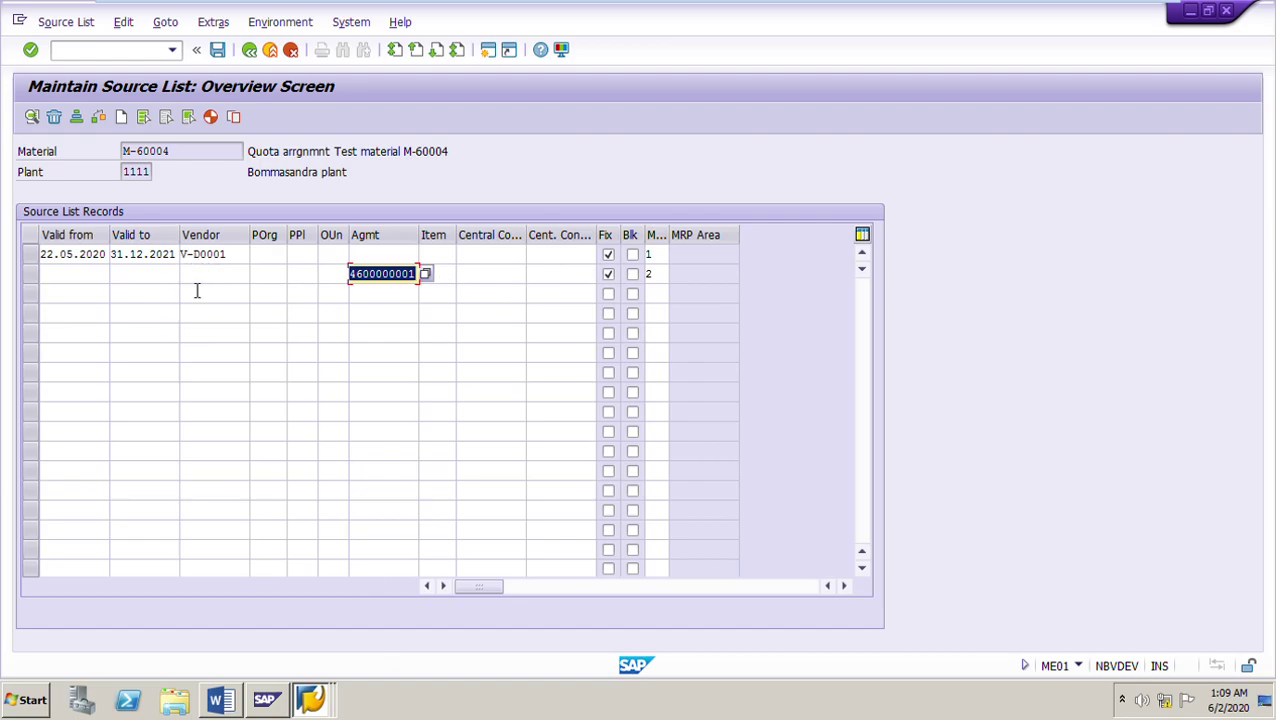
# Step: Recheck the Source List rules in the Word document, and return to the empty vendor lines of the SAP source list
pyautogui.click(221, 700)
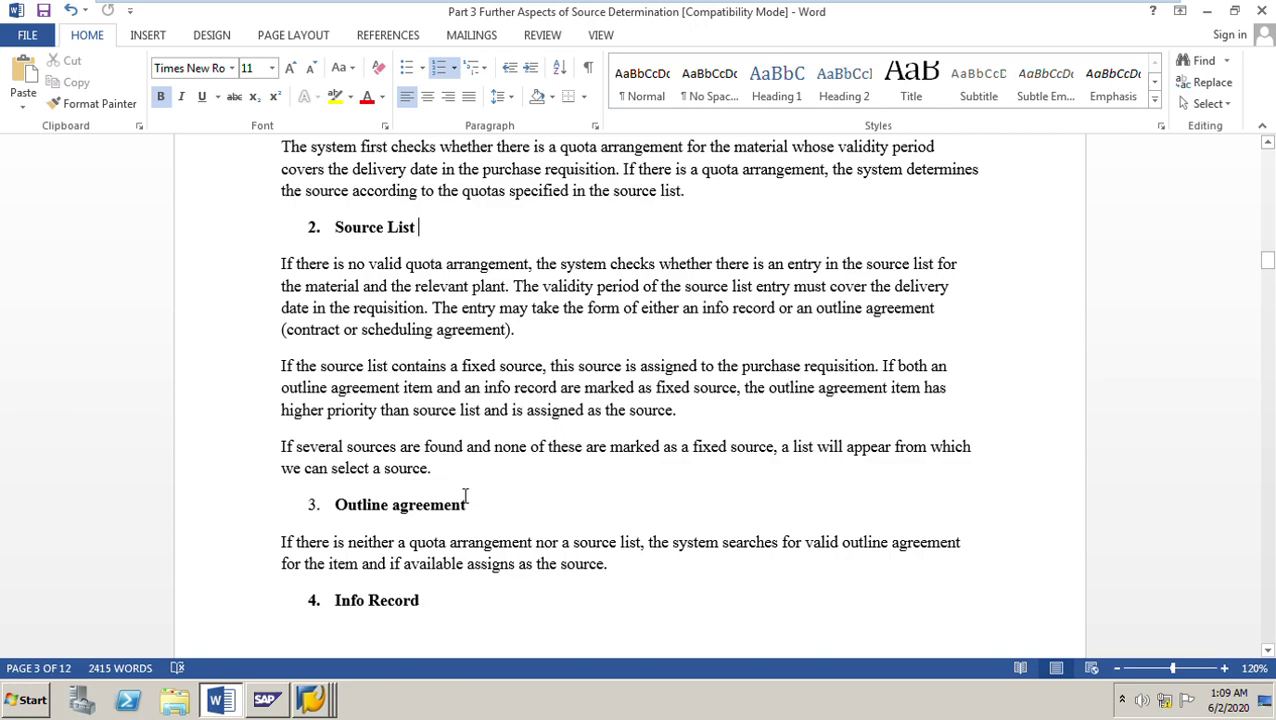
pyautogui.click(311, 698)
pyautogui.click(300, 661)
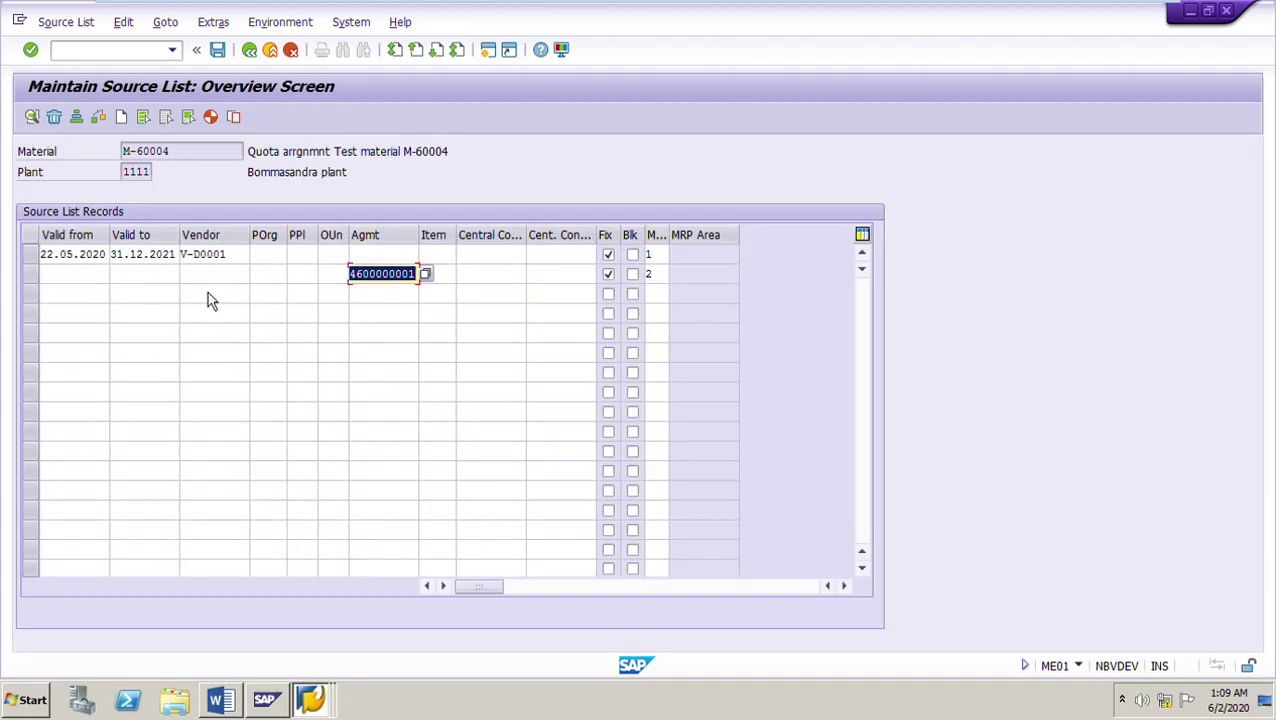
pyautogui.click(210, 296)
pyautogui.click(208, 315)
pyautogui.click(207, 334)
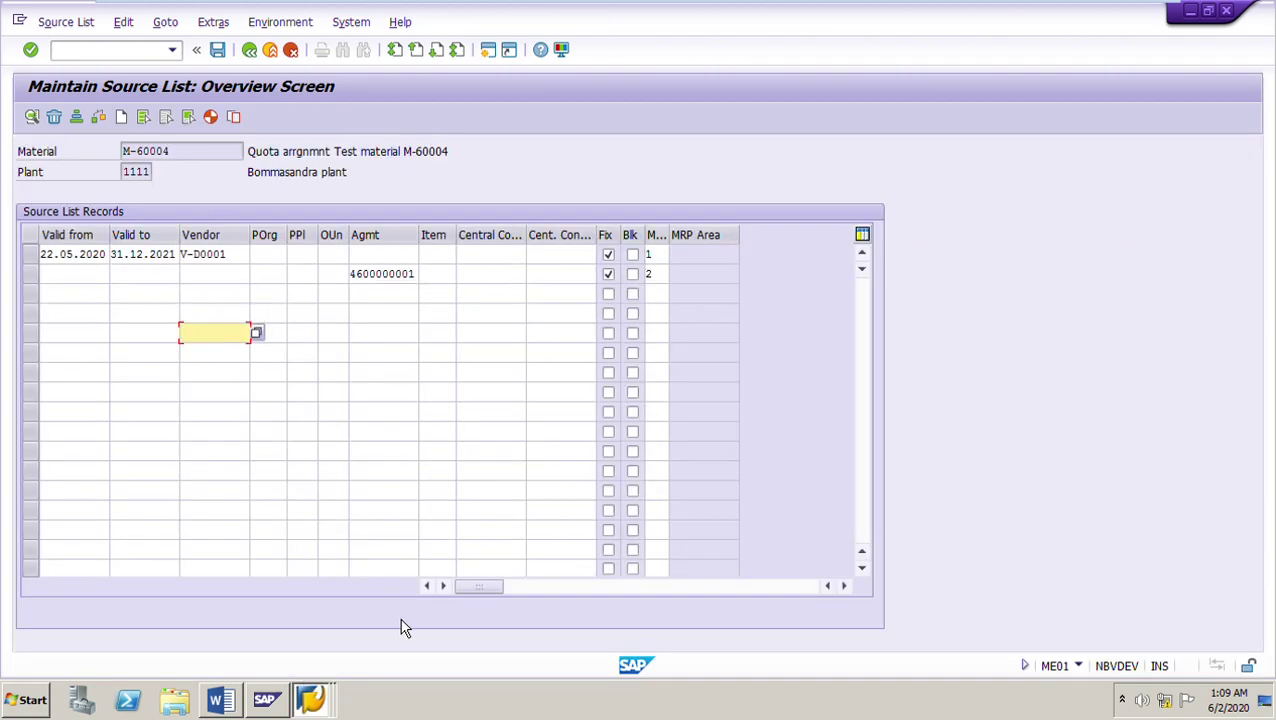
# Step: Switch to the Word document and read the Source List, Outline agreement and Info Record rules of the source determination flow
pyautogui.click(330, 703)
pyautogui.click(236, 706)
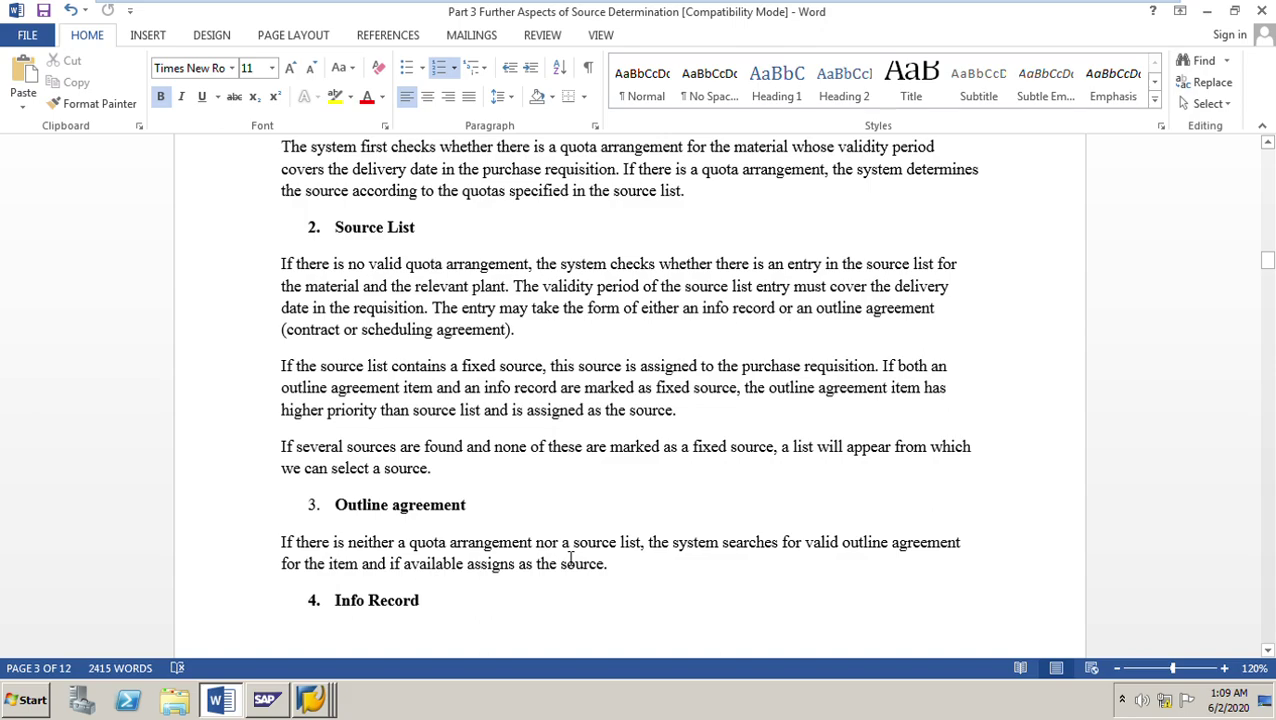
pyautogui.scroll(-2, 638, 500)
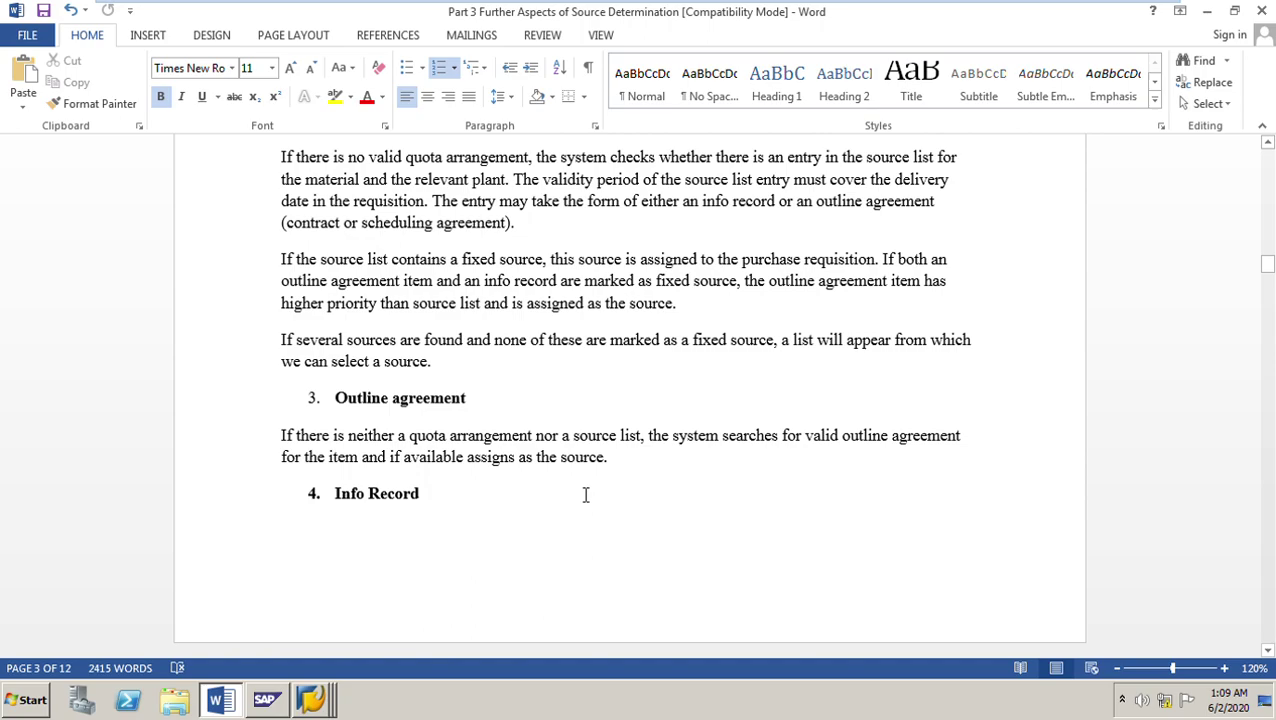
pyautogui.scroll(3, 621, 490)
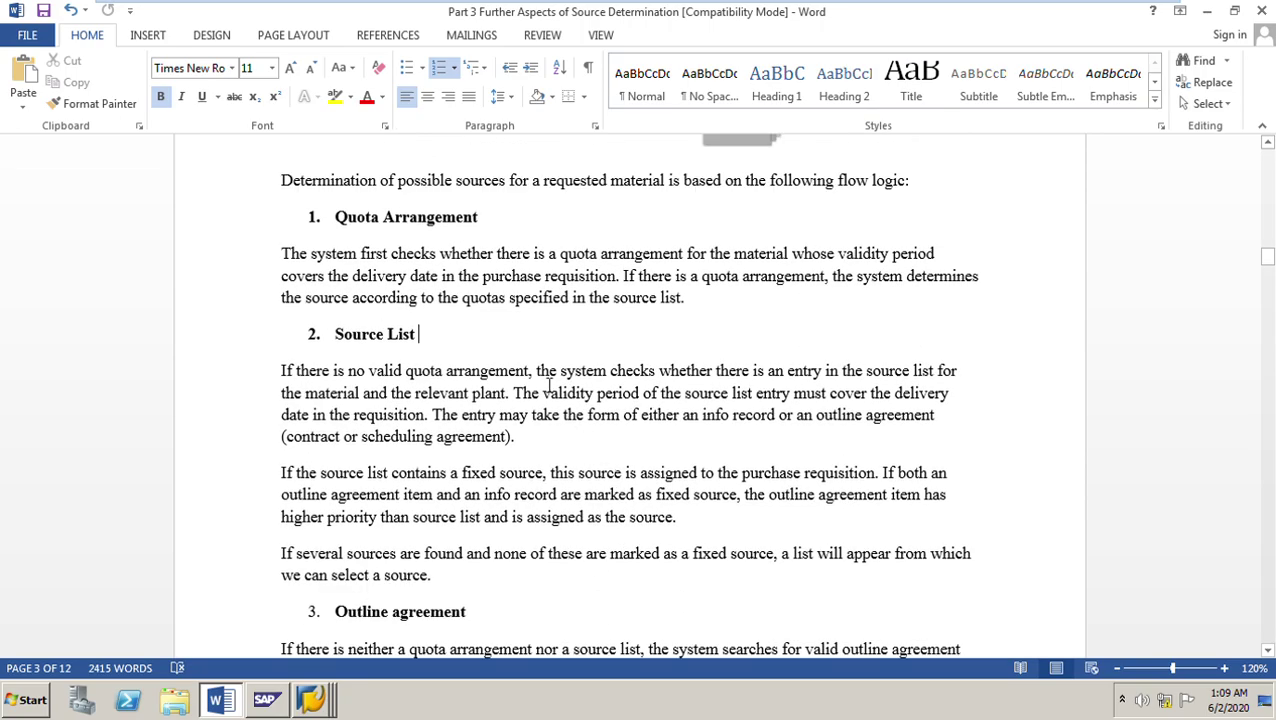
pyautogui.scroll(-2, 603, 472)
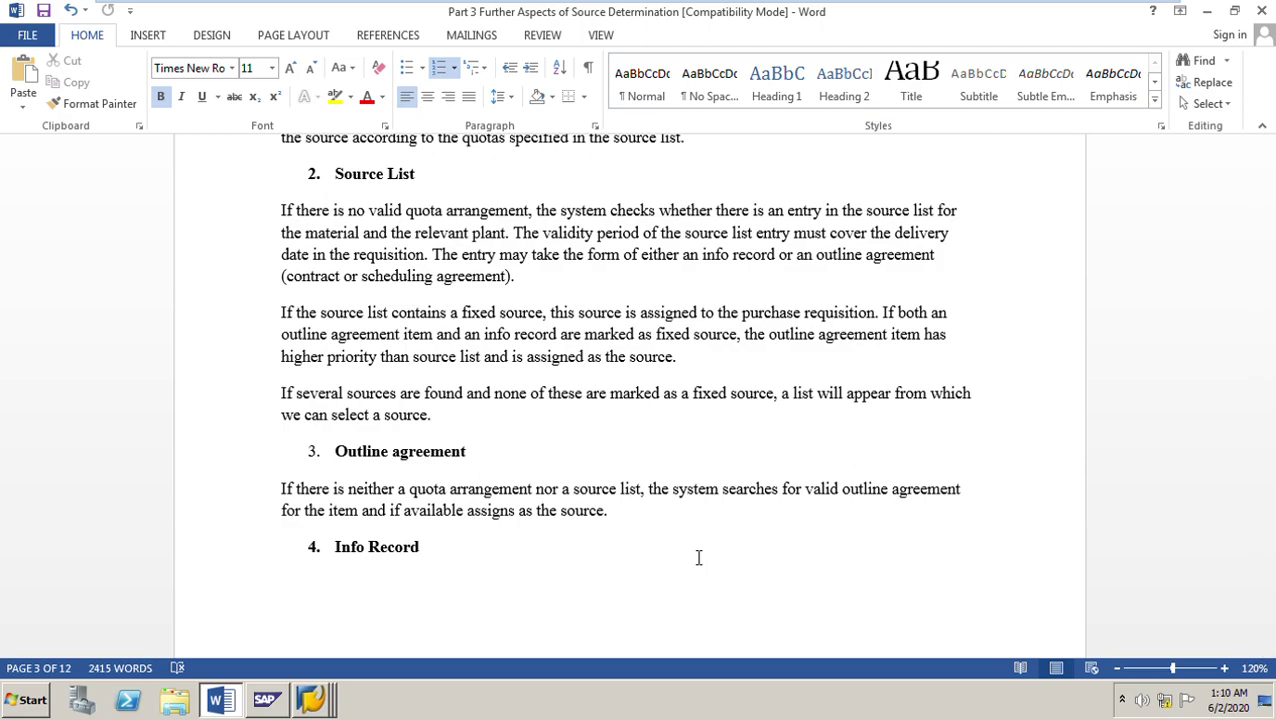
pyautogui.scroll(3, 699, 557)
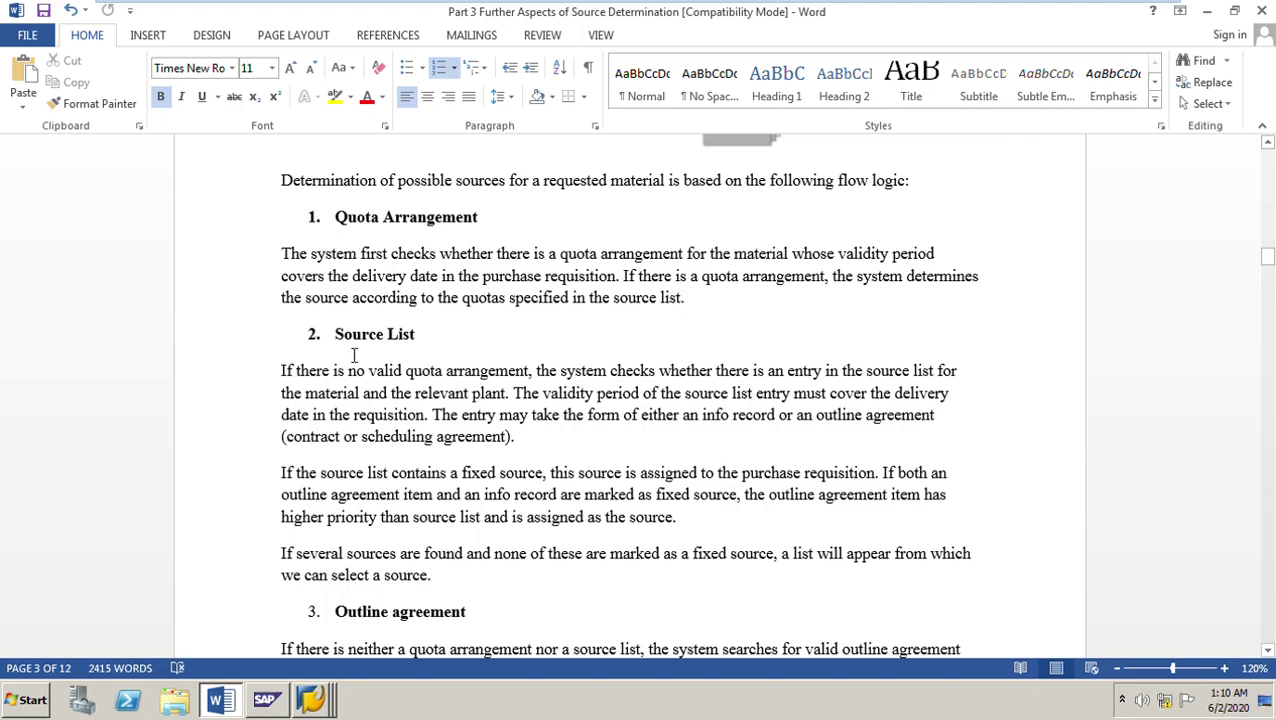
pyautogui.scroll(-4, 823, 578)
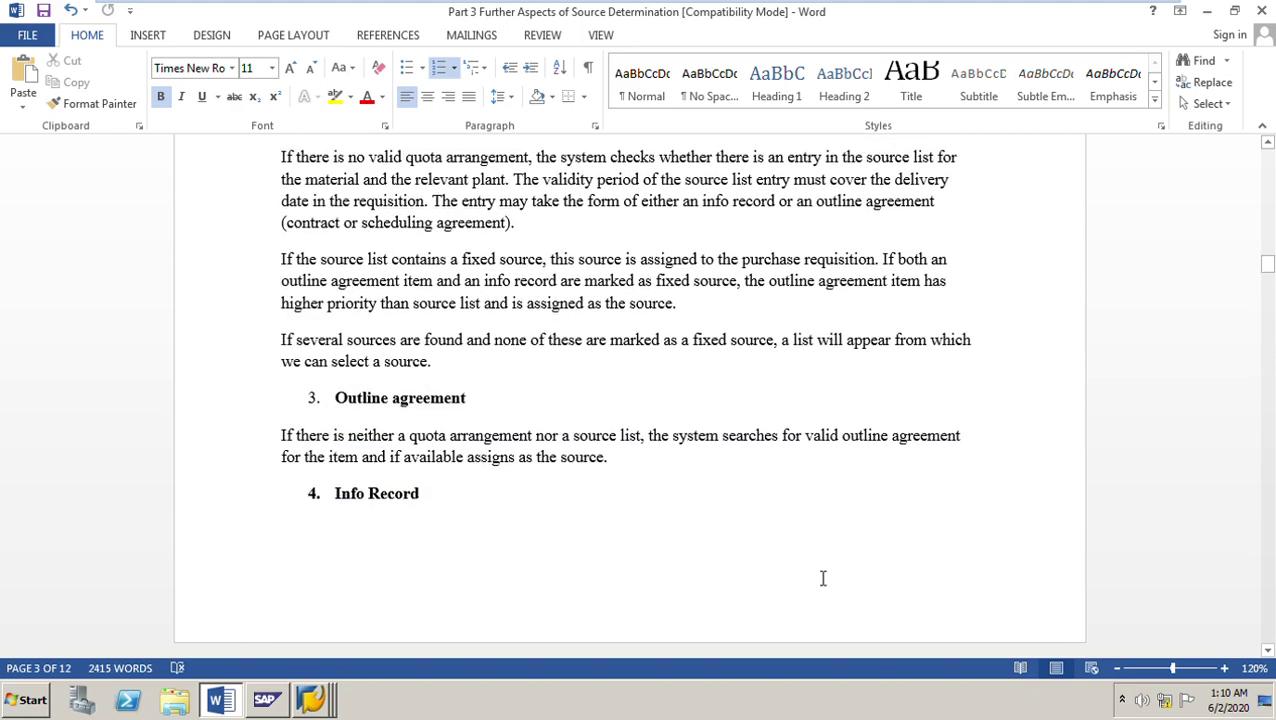
pyautogui.scroll(-3, 792, 513)
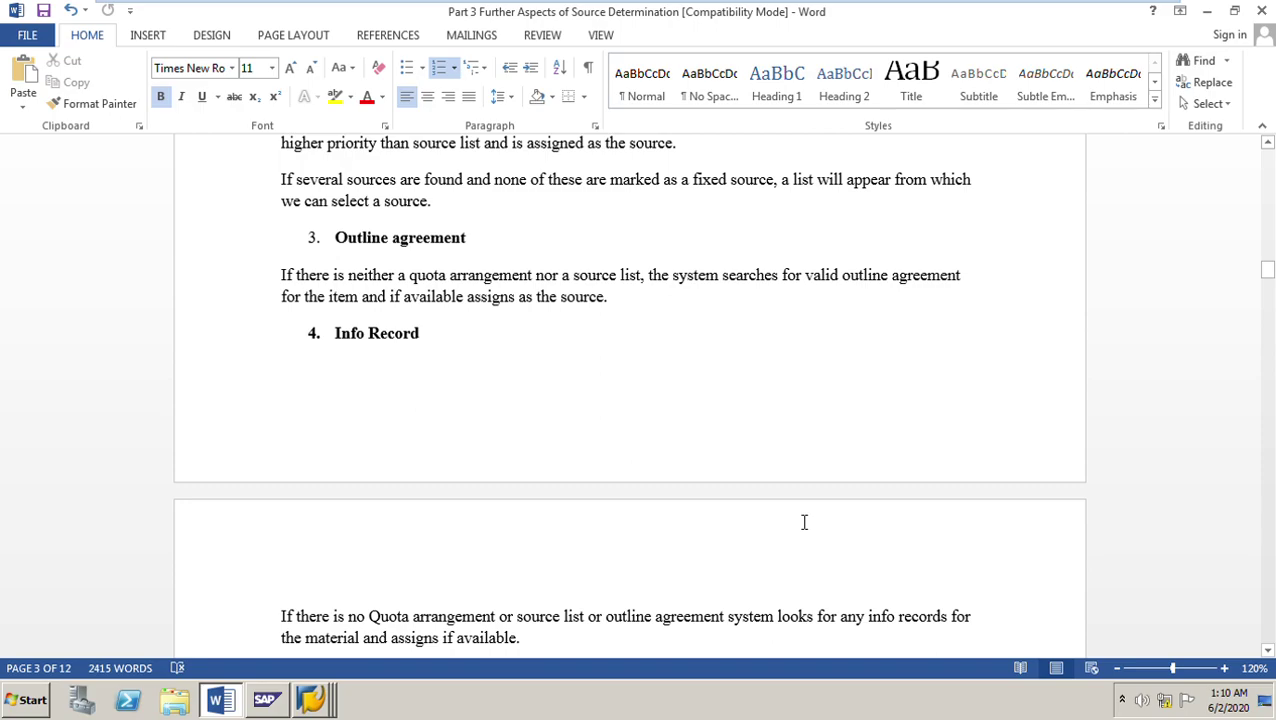
pyautogui.scroll(-2, 508, 432)
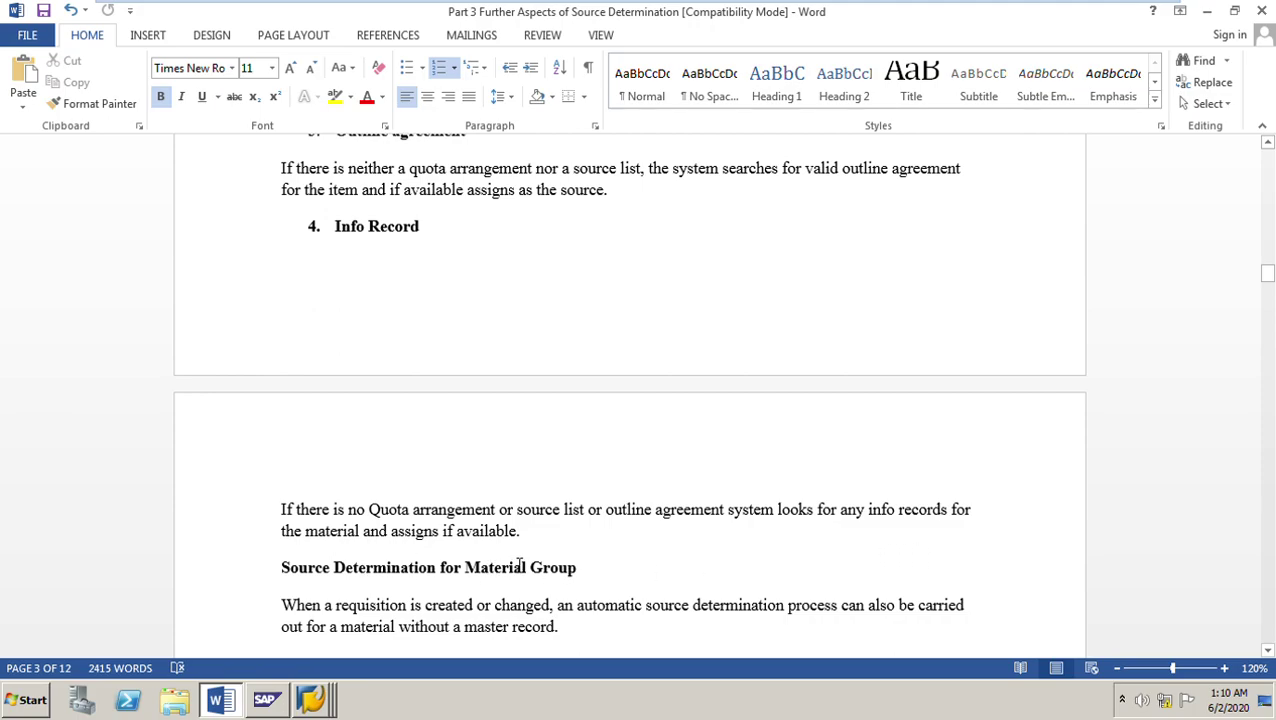
# Step: Read the Source Determination for Material Group section, including its diagram and the priority rule for outline agreement items
pyautogui.scroll(-2, 556, 553)
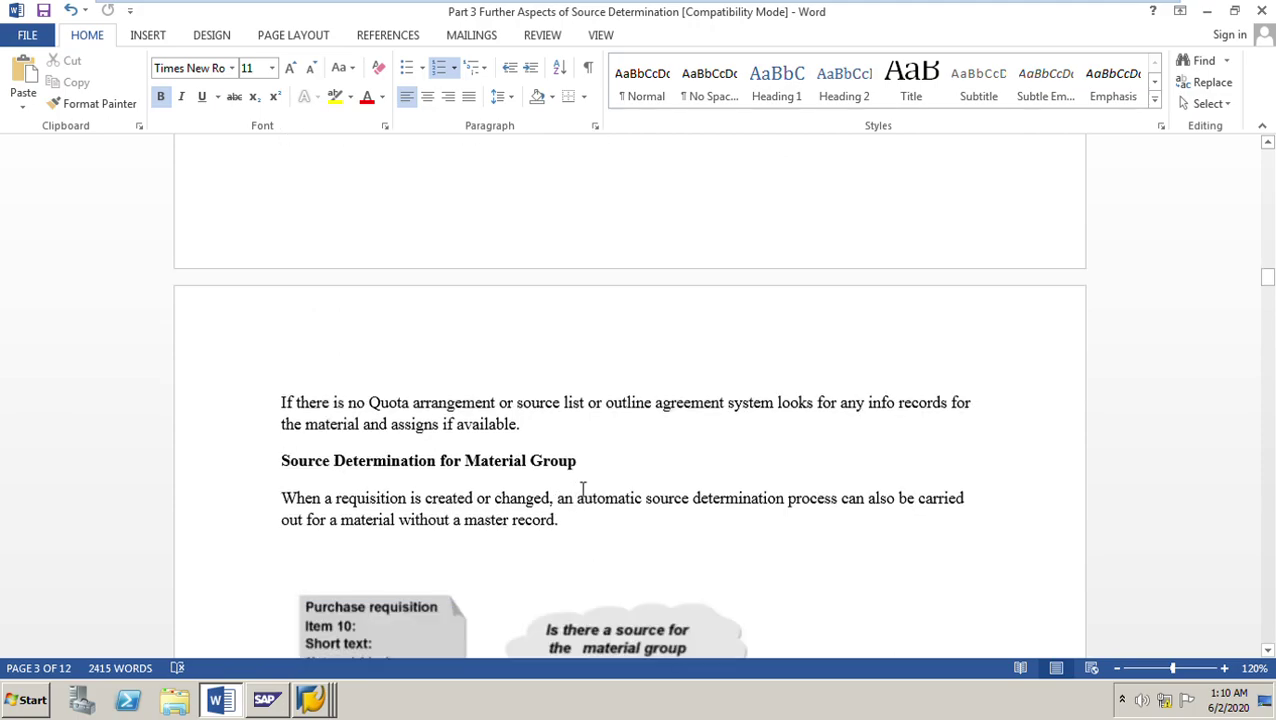
pyautogui.scroll(-2, 583, 490)
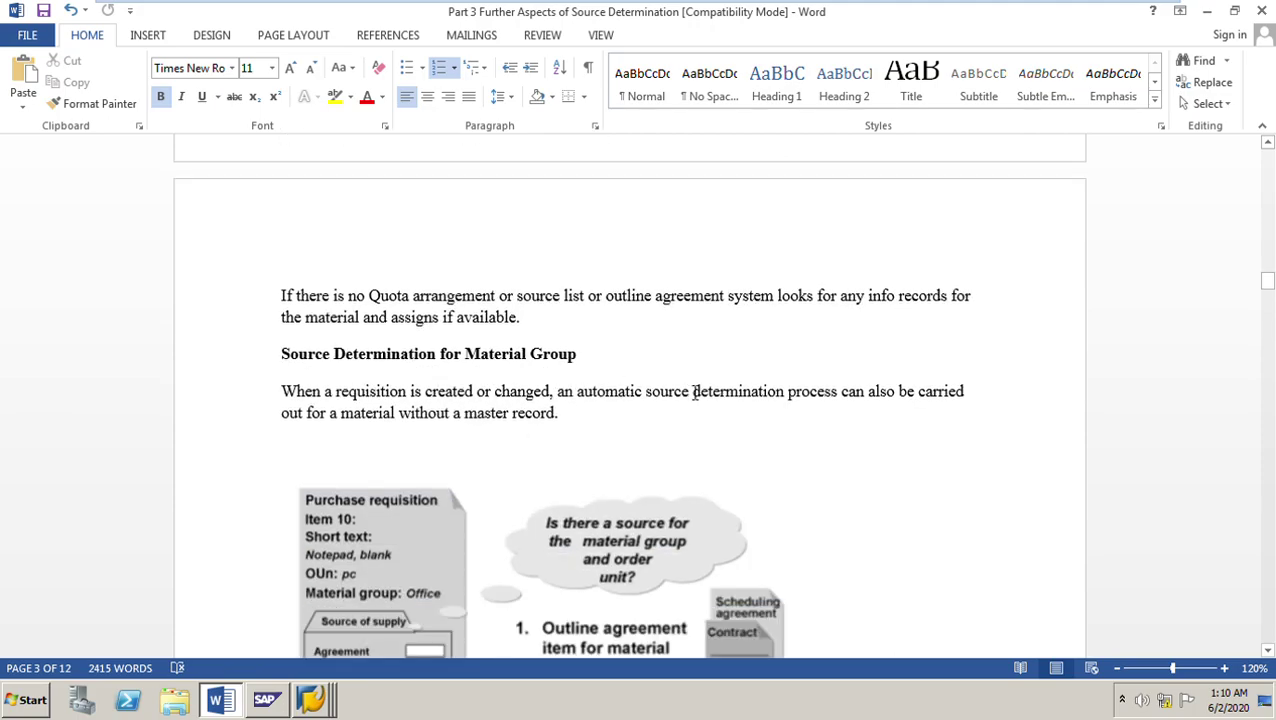
pyautogui.scroll(-2, 690, 392)
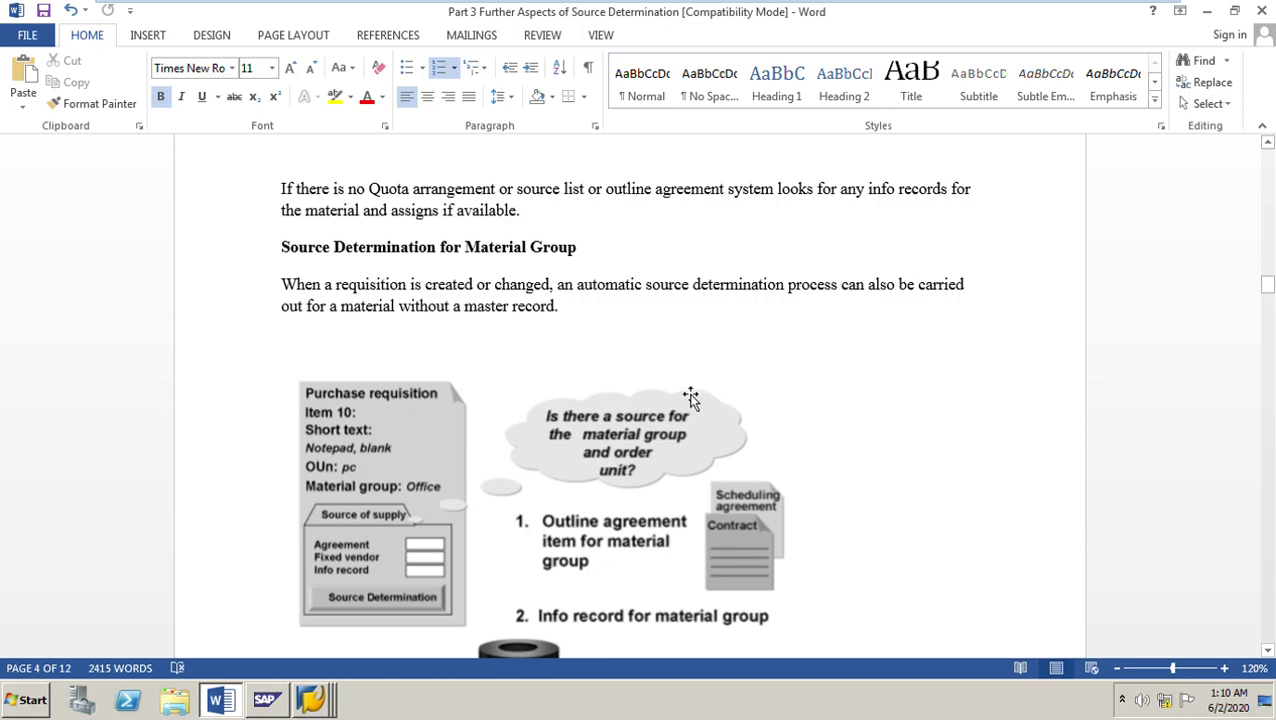
pyautogui.moveTo(281, 247); pyautogui.dragTo(629, 245)
pyautogui.press('Left')
pyautogui.keyDown('shift'); pyautogui.click(633, 245); pyautogui.keyUp('shift')
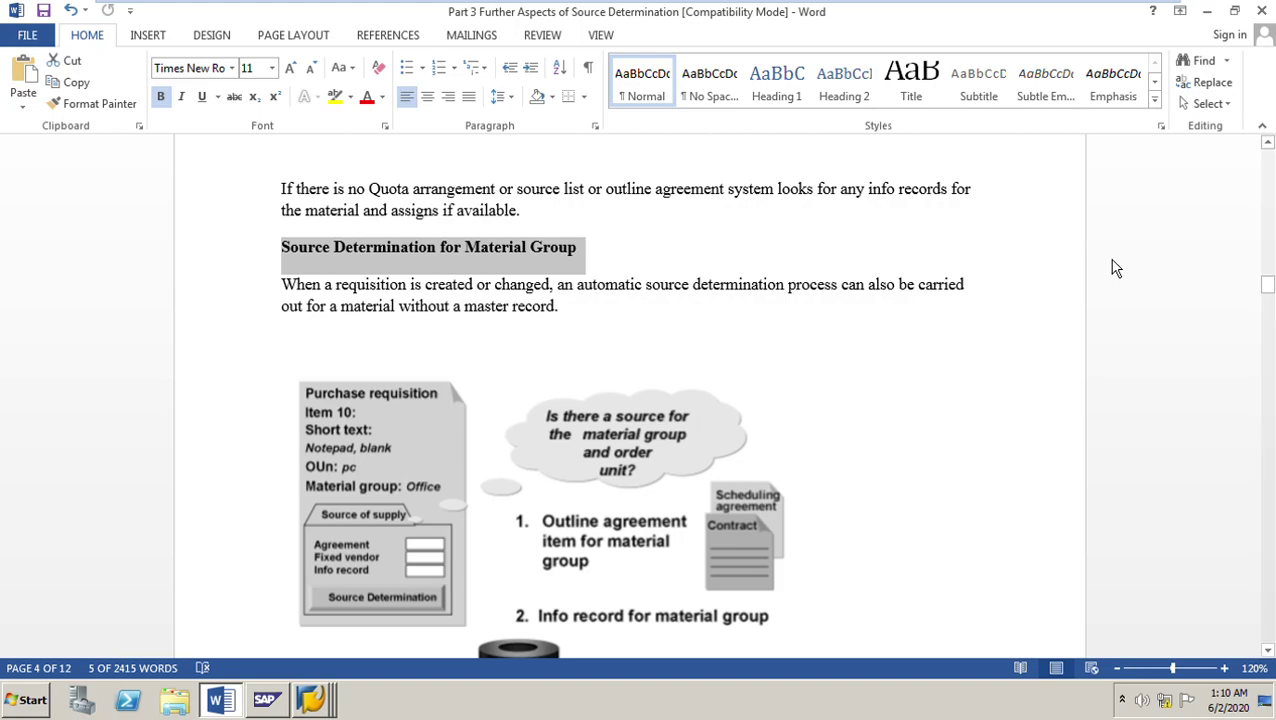
pyautogui.click(613, 334)
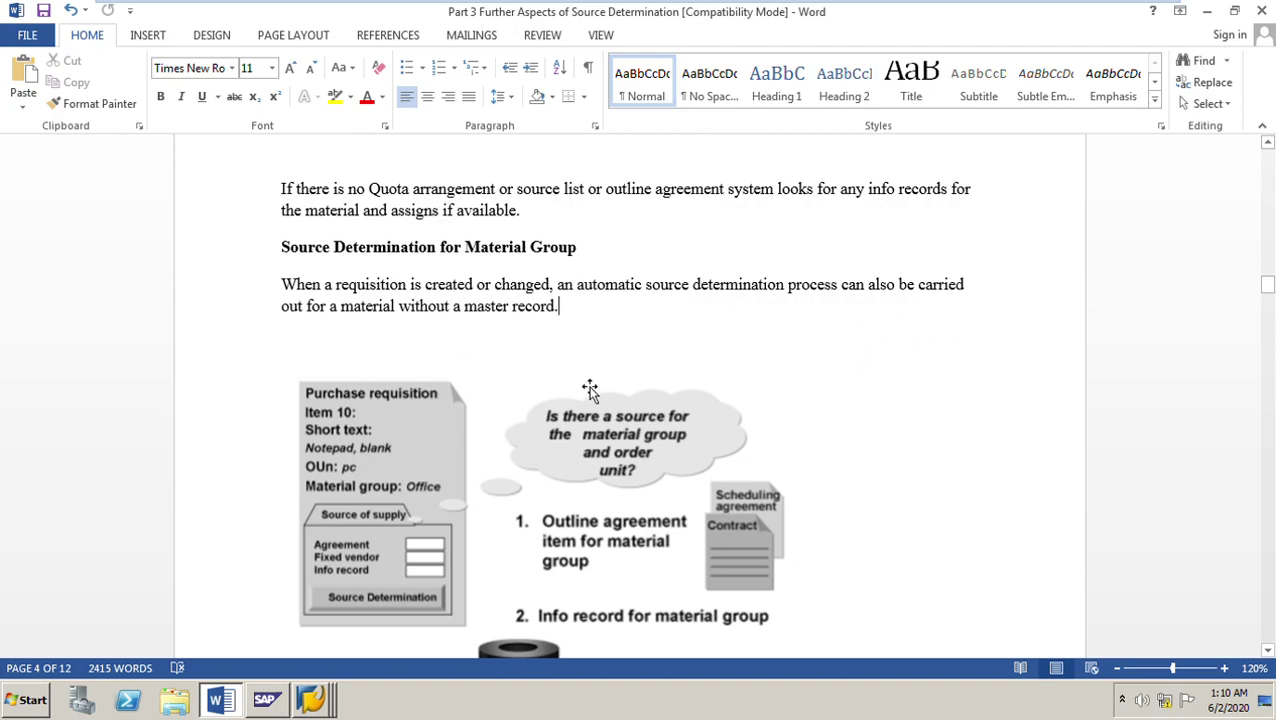
pyautogui.scroll(-2, 590, 390)
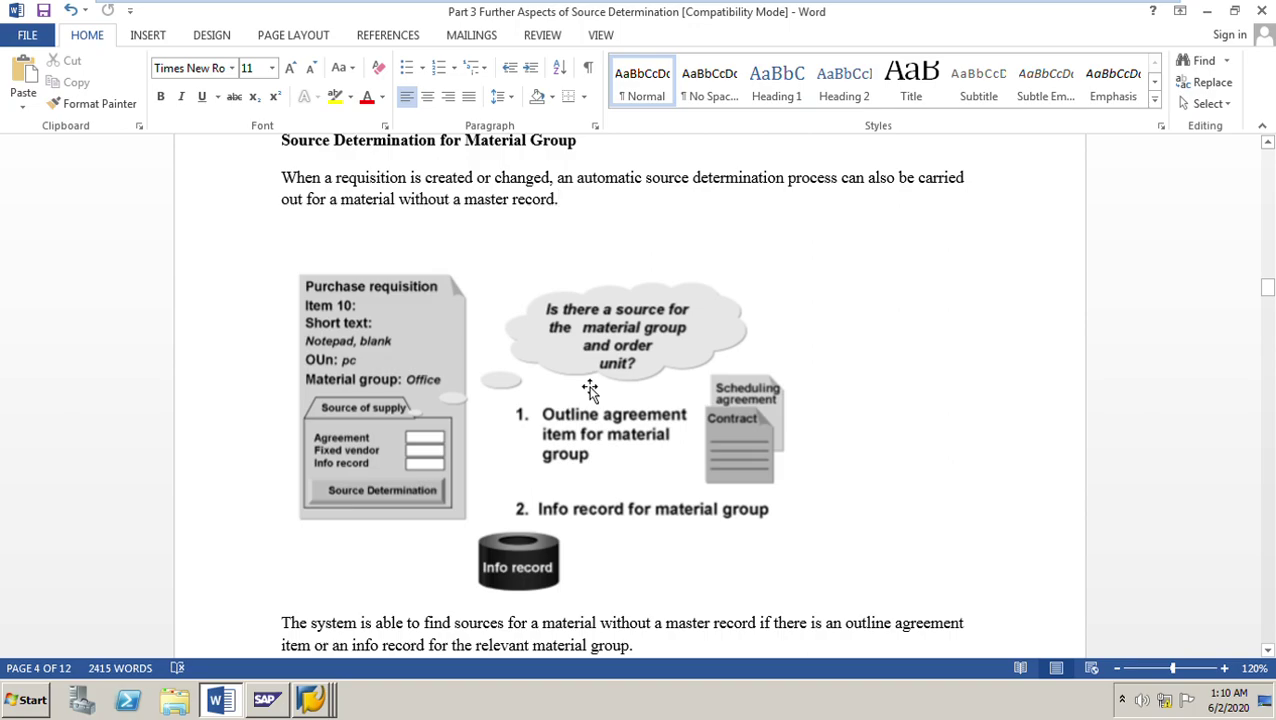
pyautogui.scroll(-2, 590, 390)
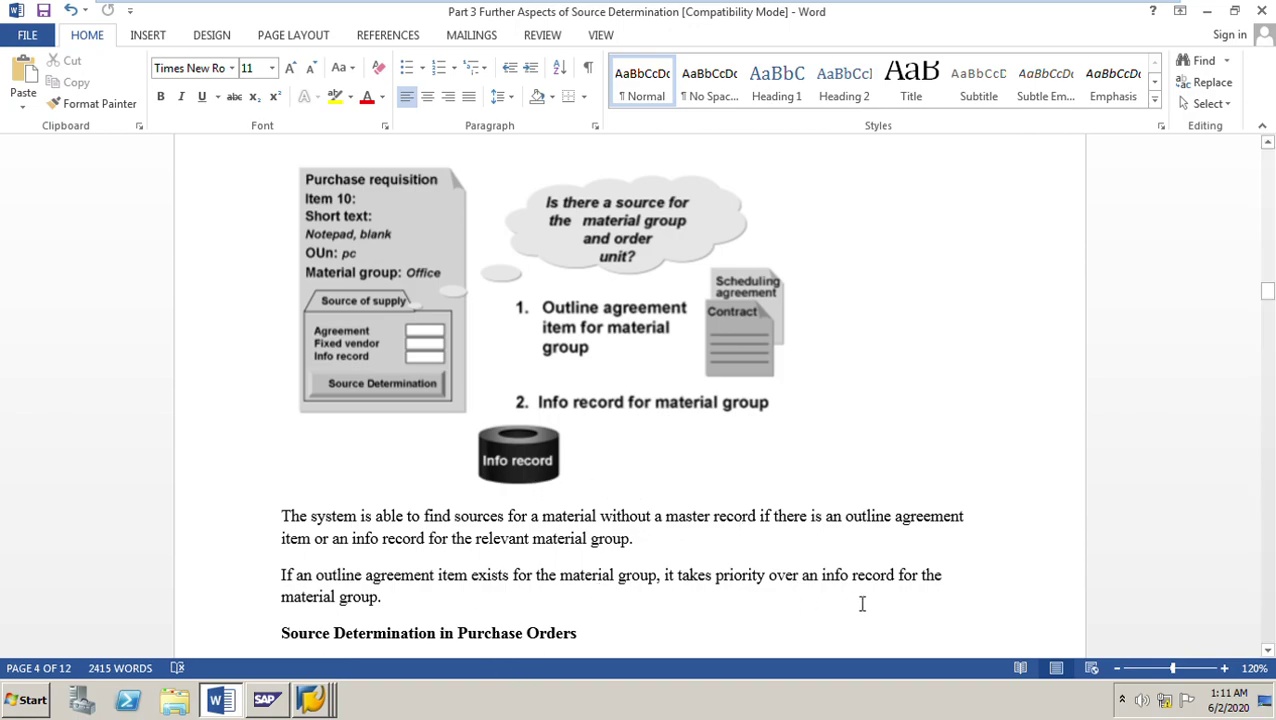
pyautogui.scroll(-2, 893, 607)
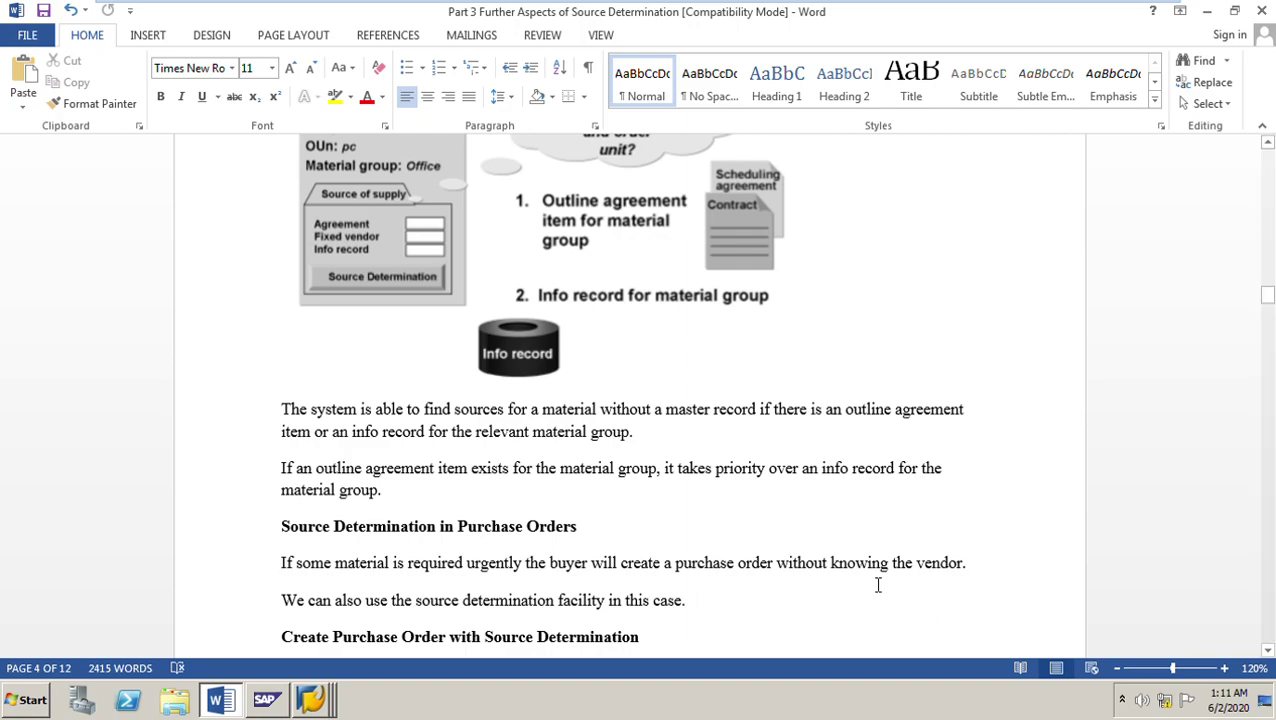
# Step: Read the Source Determination in Purchase Orders section, covering urgent purchases with an unknown vendor
pyautogui.scroll(-3, 705, 583)
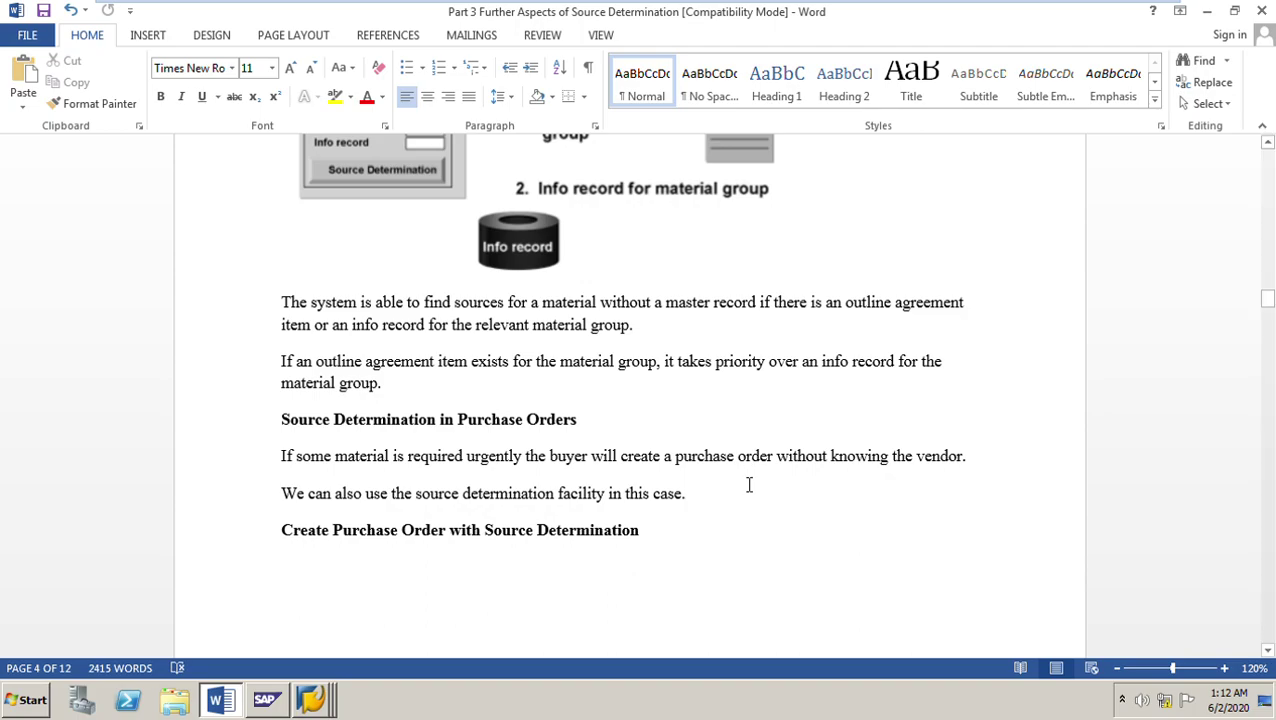
pyautogui.scroll(-1, 749, 485)
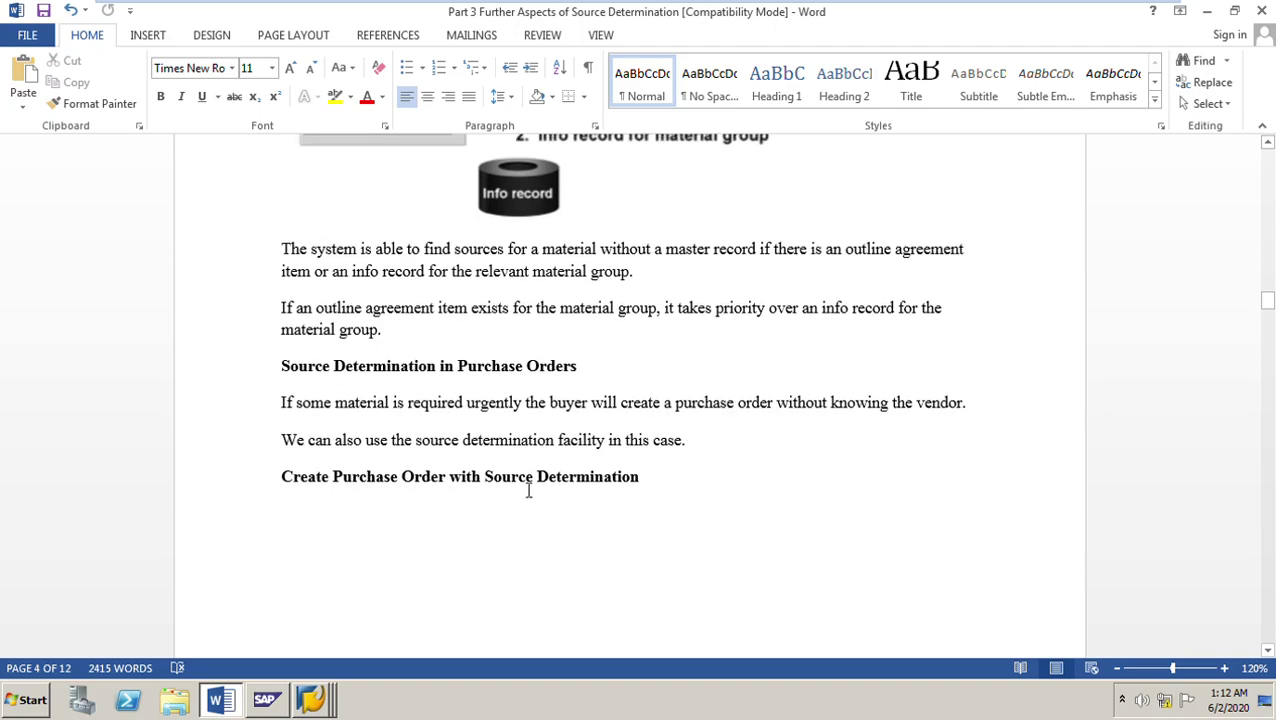
pyautogui.keyDown('shift'); pyautogui.click(628, 364); pyautogui.keyUp('shift')
pyautogui.click(720, 543)
pyautogui.scroll(-2, 660, 463)
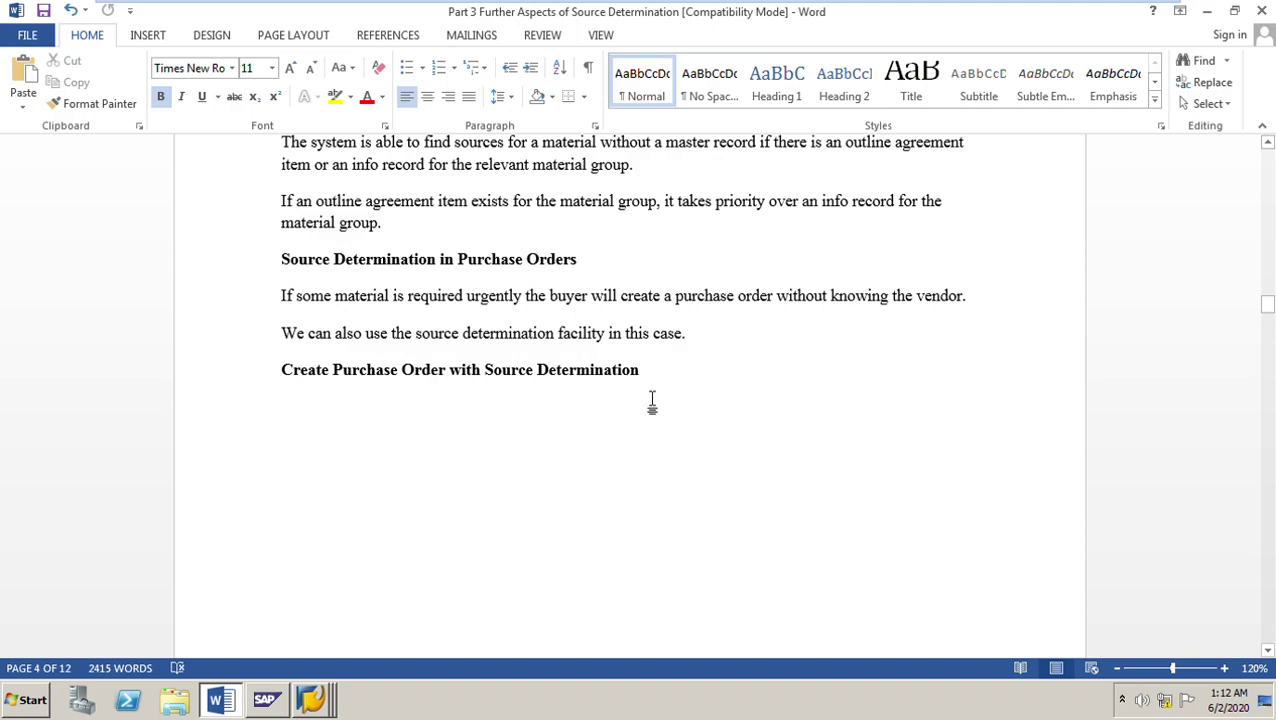
# Step: Examine the Create Purchase Order with Source Determination diagram and highlight the phrase about not knowing the vendor in the preceding section
pyautogui.scroll(-12, 650, 400)
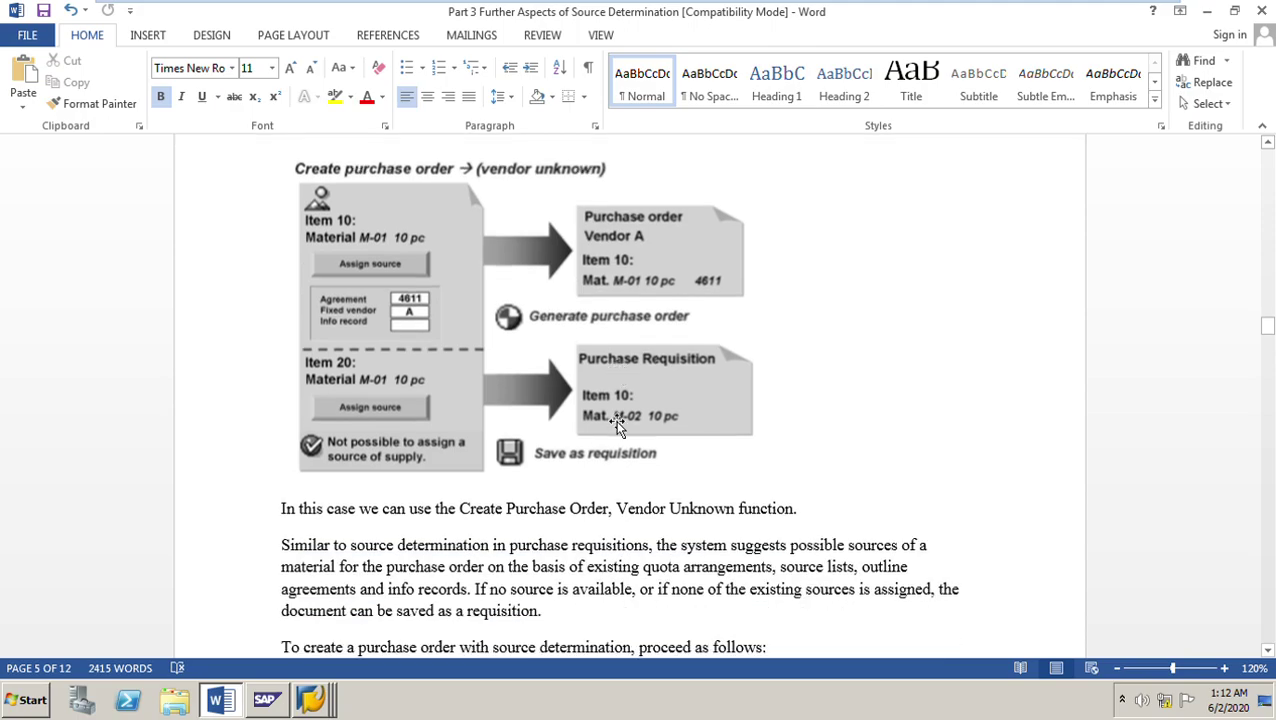
pyautogui.scroll(-2, 607, 452)
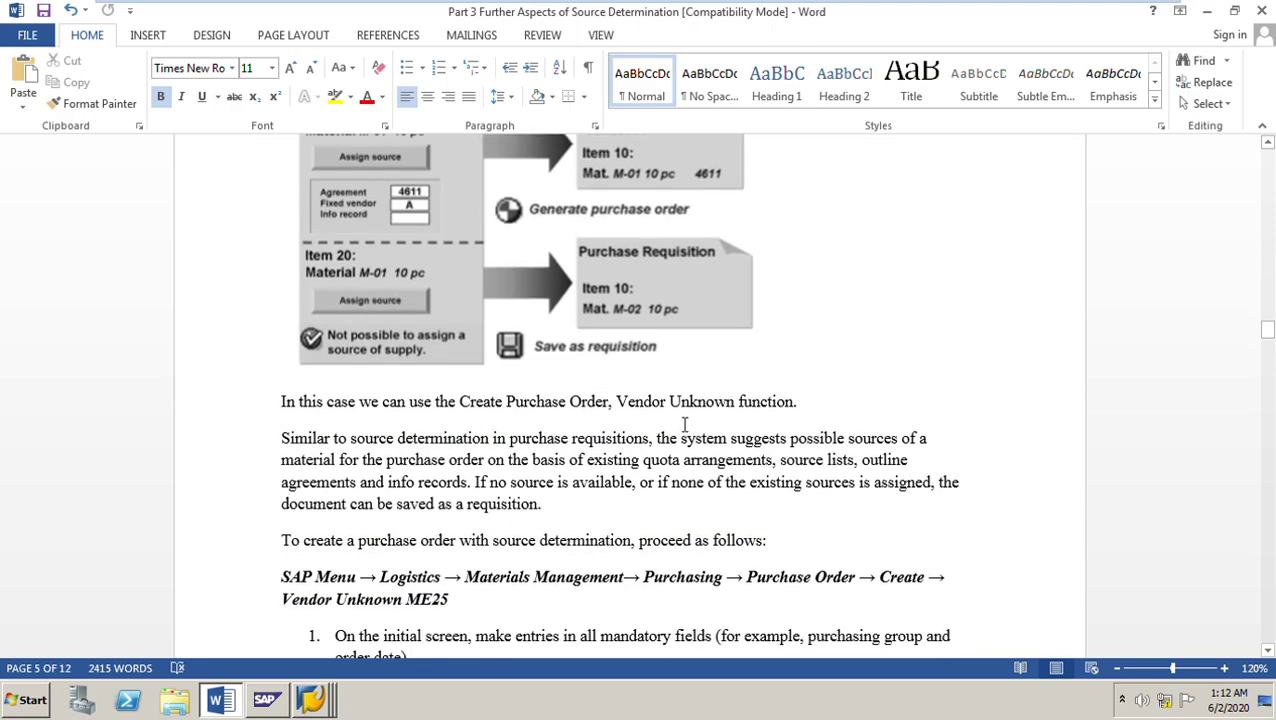
pyautogui.scroll(13, 855, 427)
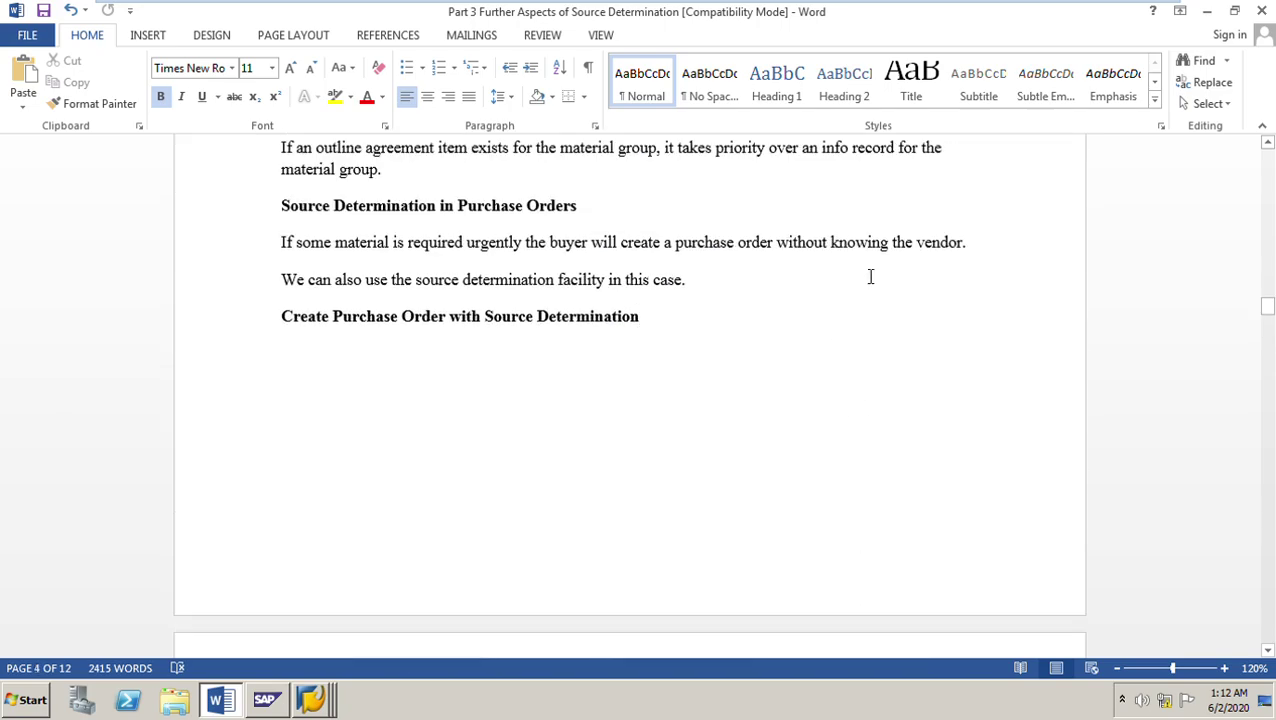
pyautogui.moveTo(795, 252); pyautogui.dragTo(968, 253)
pyautogui.scroll(-4, 770, 412)
pyautogui.scroll(-9, 768, 417)
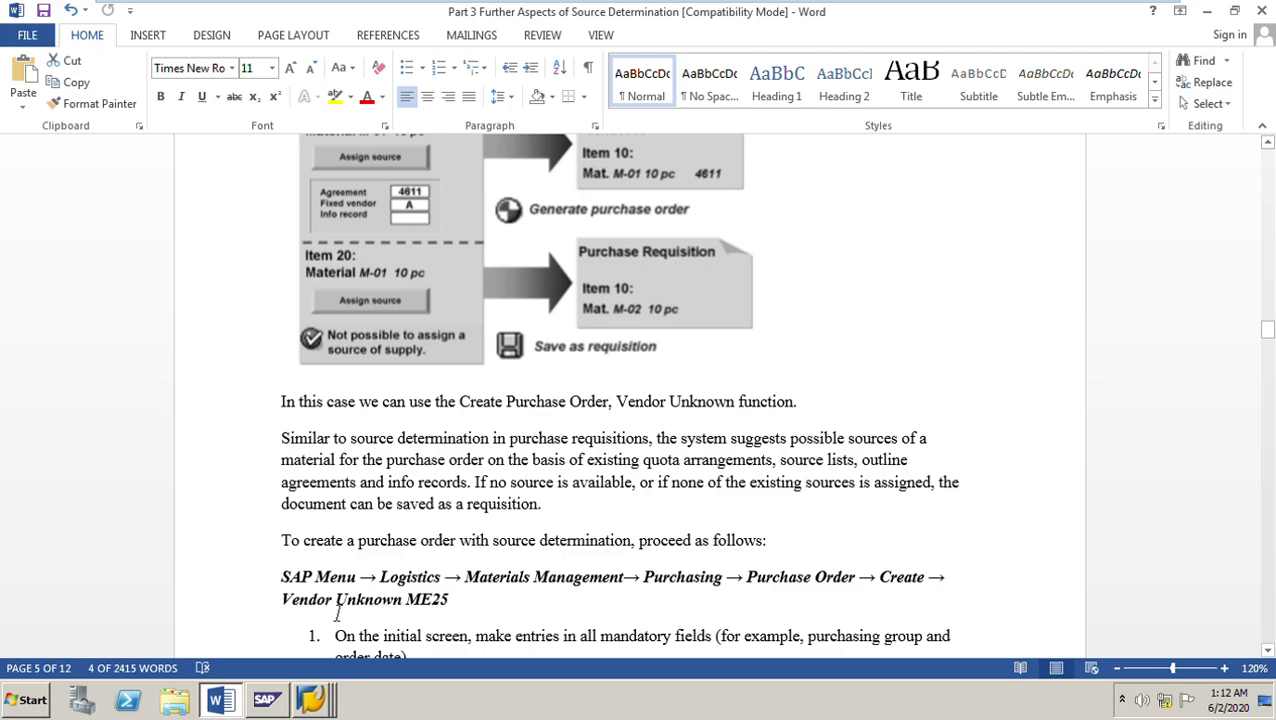
# Step: Highlight transaction code ME25, read the initial-screen instructions for purchase orders with unknown vendor, and switch to the SAP source list overview
pyautogui.moveTo(426, 604); pyautogui.dragTo(468, 604)
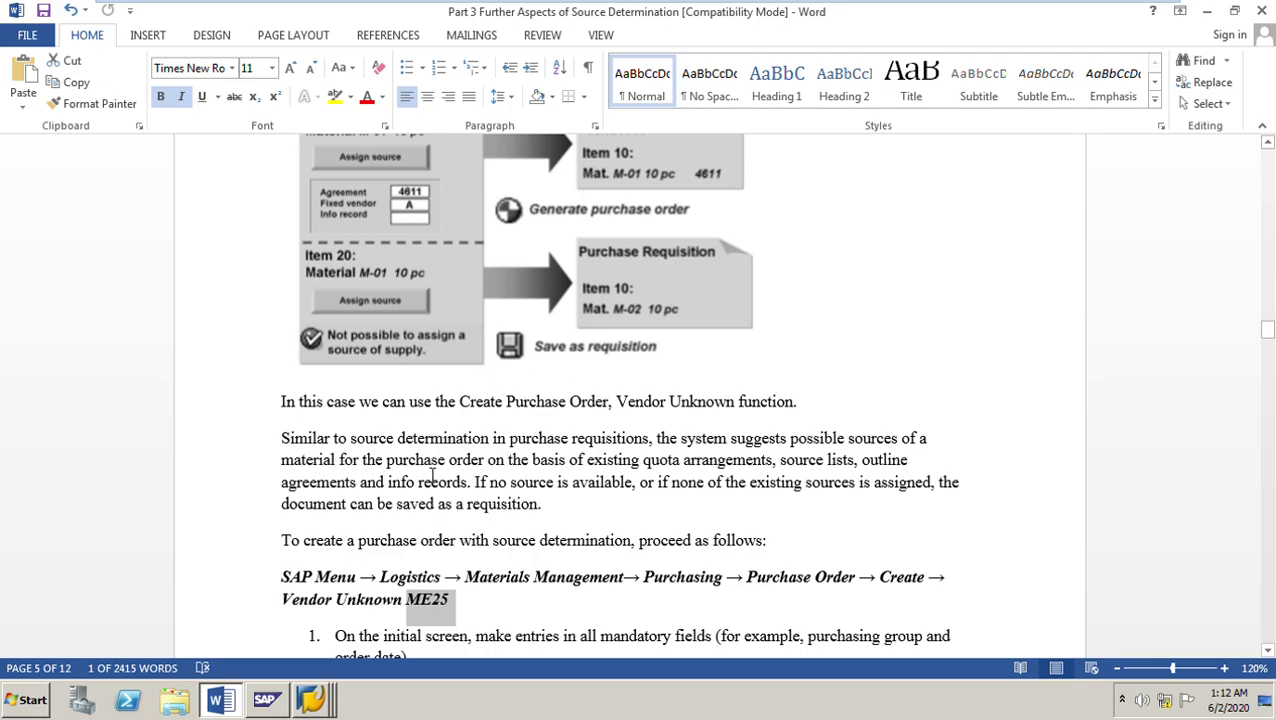
pyautogui.click(463, 481)
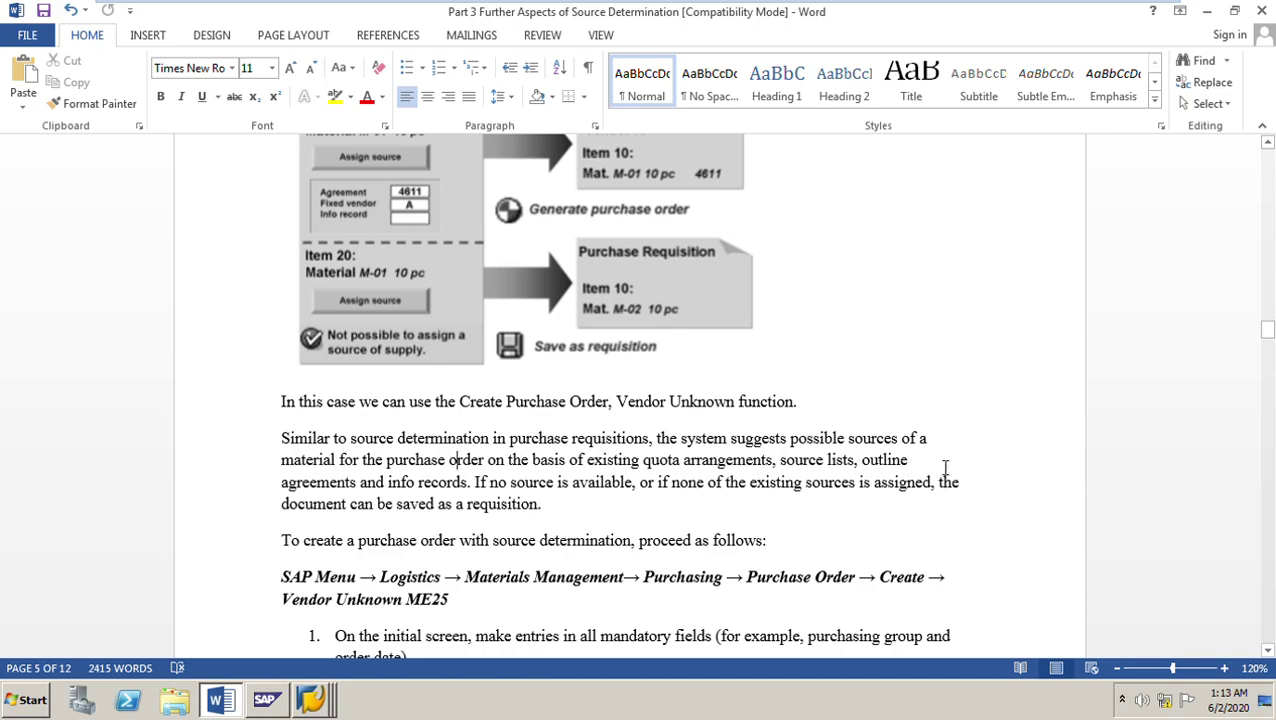
pyautogui.press('Up')
pyautogui.scroll(-3, 603, 537)
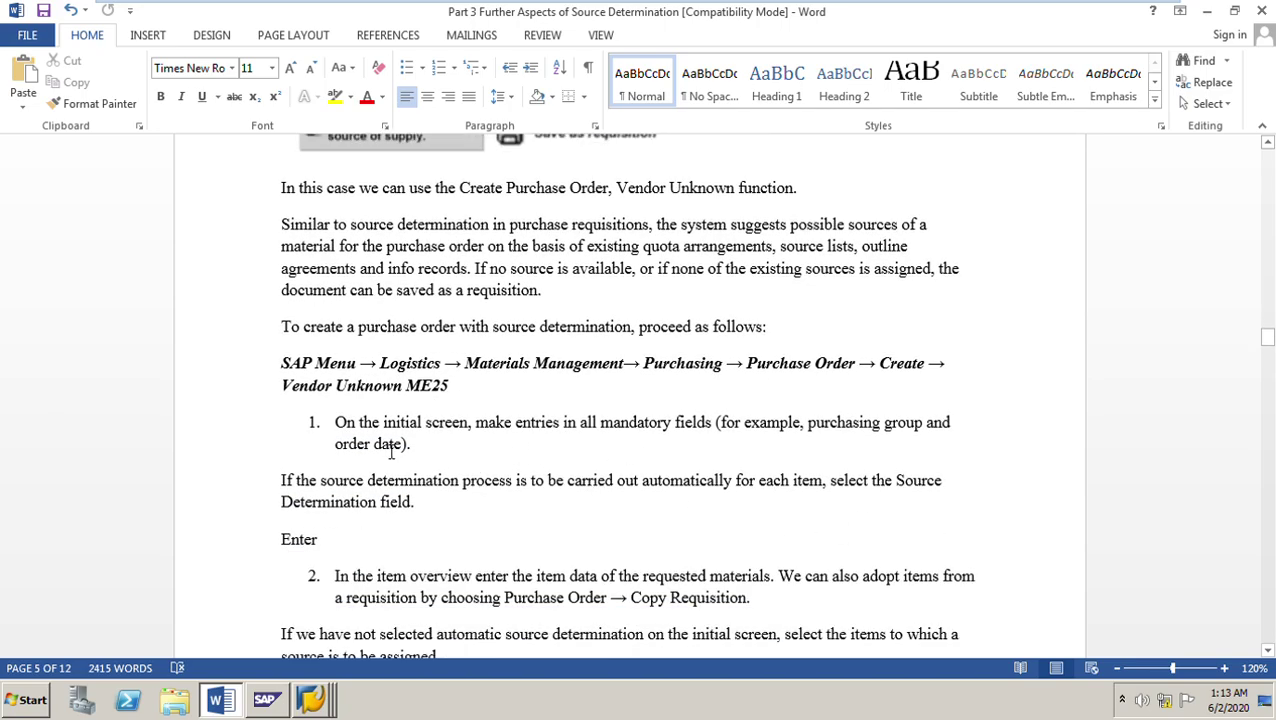
pyautogui.click(328, 703)
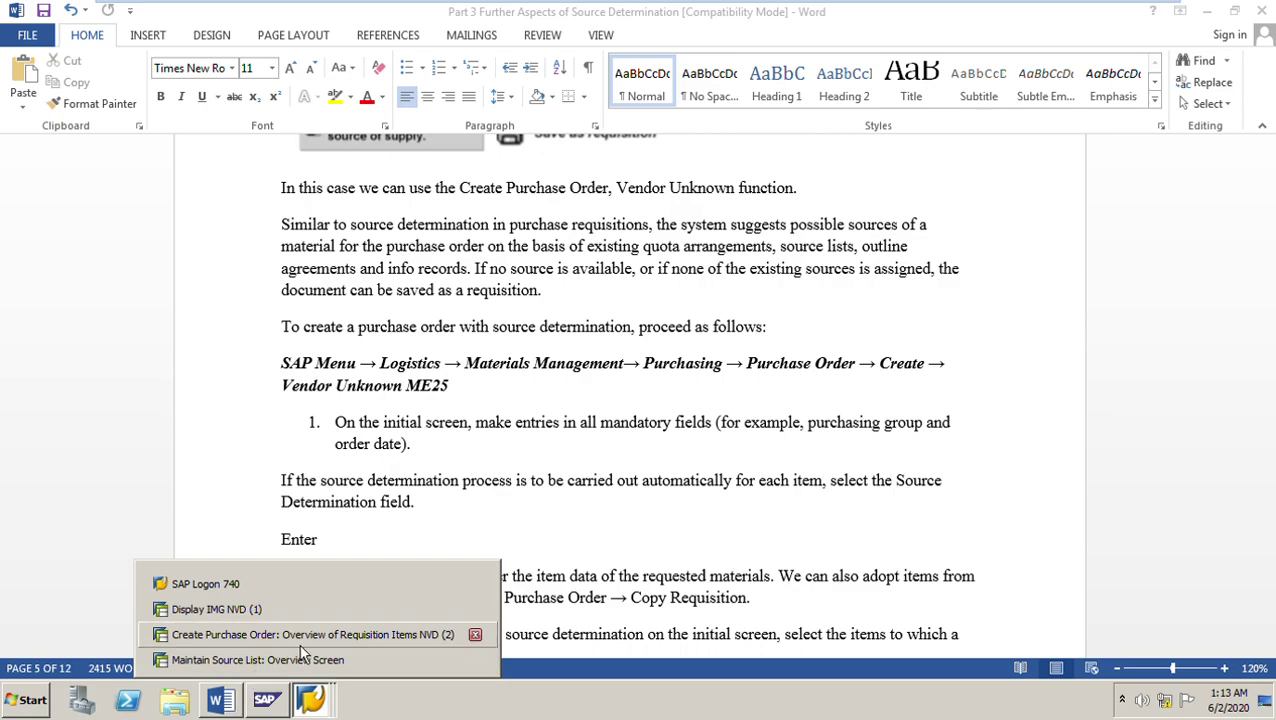
pyautogui.click(300, 660)
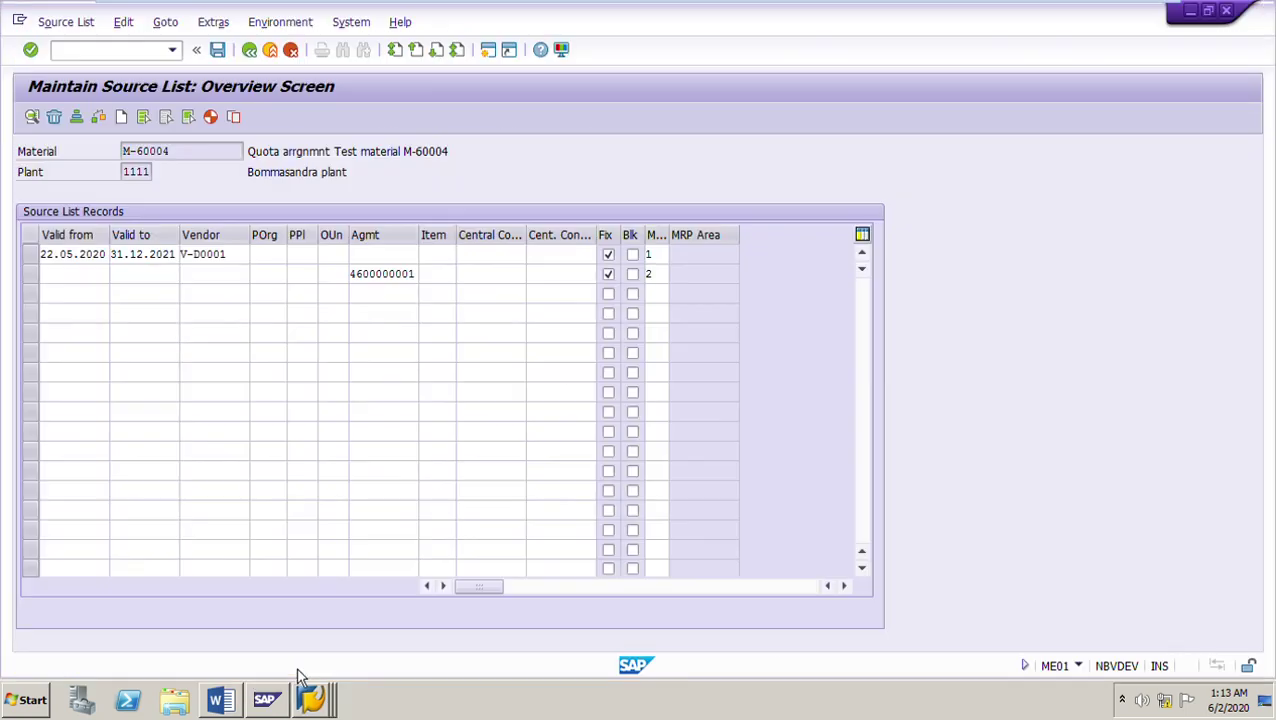
# Step: Leave the source list maintenance and start the Vendor Unknown purchase order transaction ME25
pyautogui.click(257, 57)
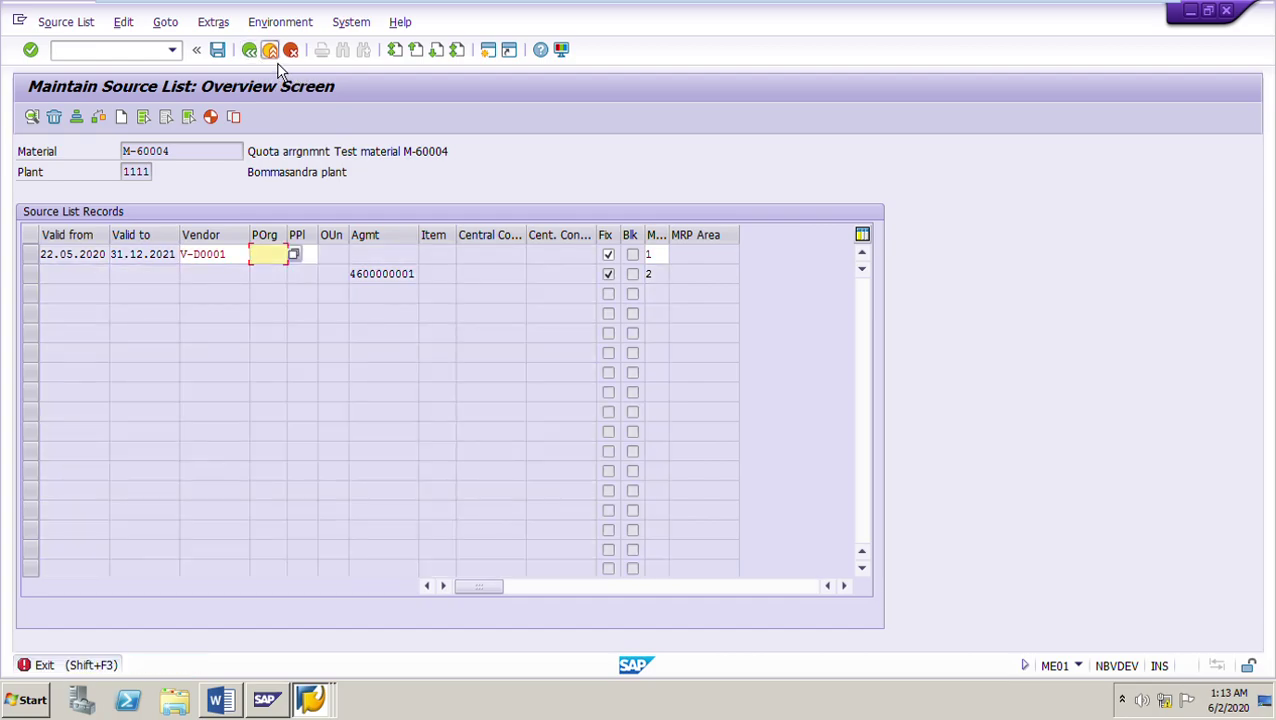
pyautogui.click(271, 52)
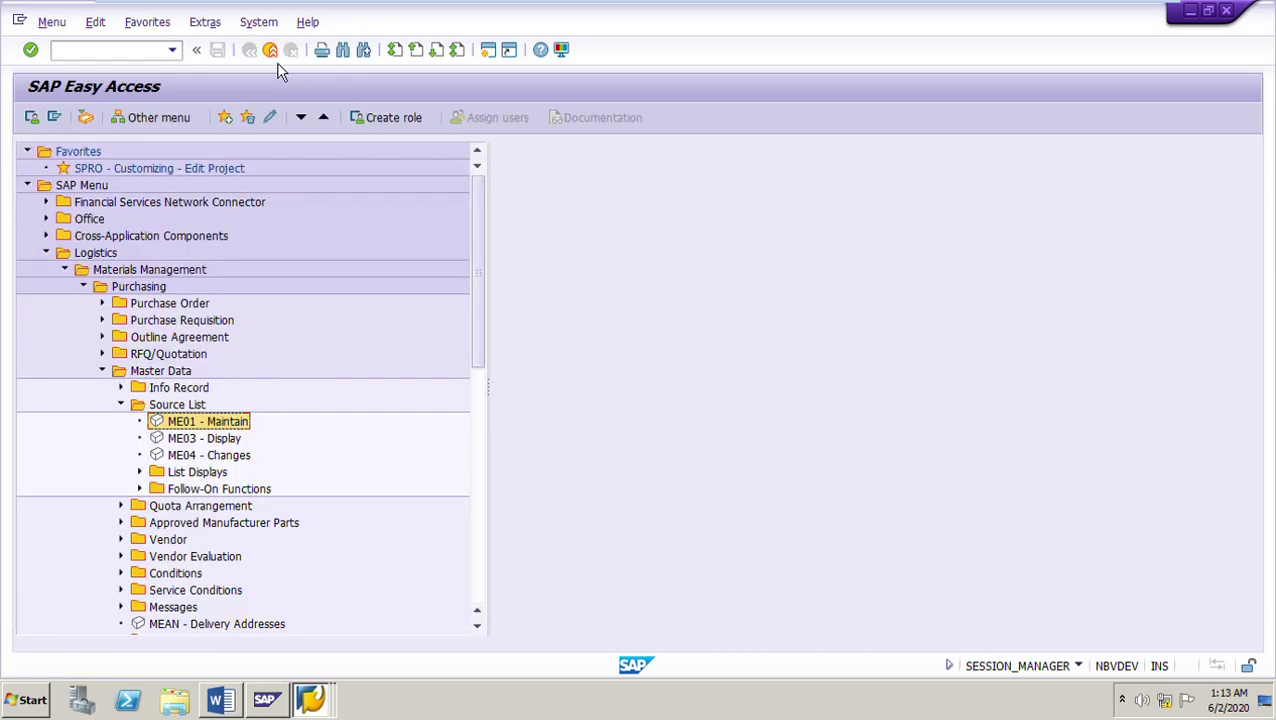
pyautogui.click(102, 304)
pyautogui.click(121, 320)
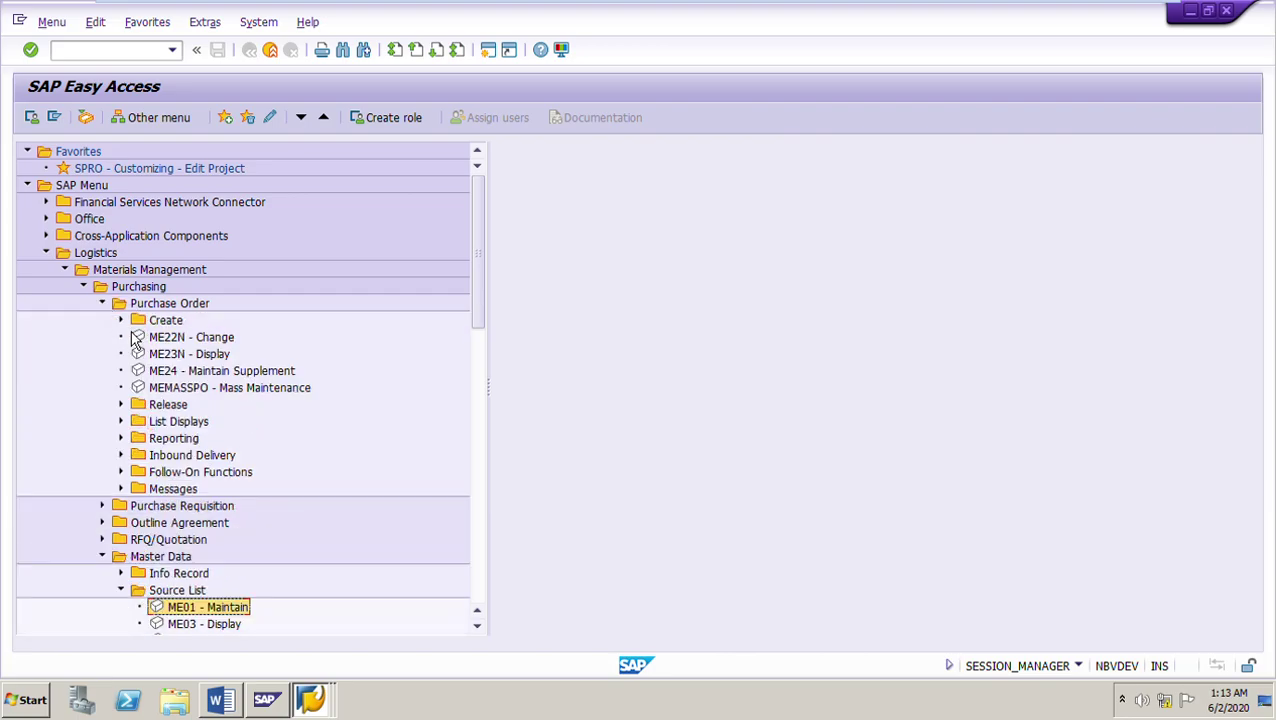
pyautogui.doubleClick(241, 360)
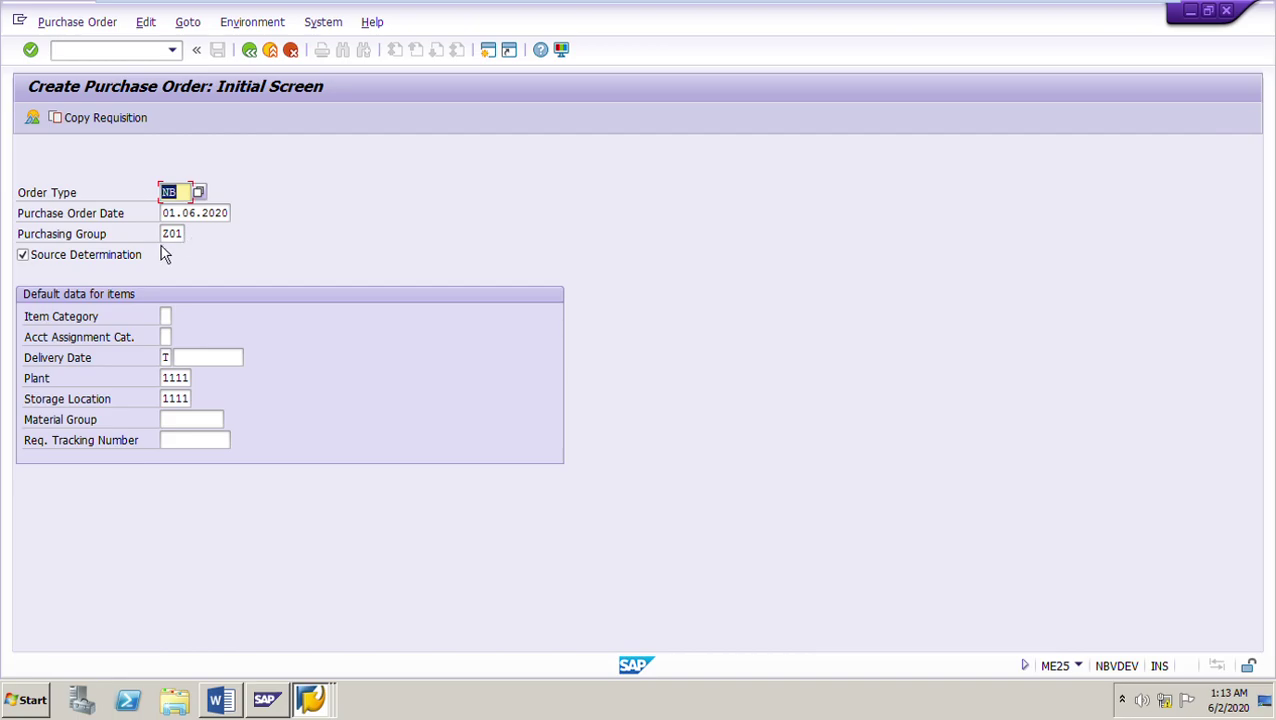
# Step: Set the default delivery date to 04.06.2020 and continue to the requisition item overview
pyautogui.click(212, 366)
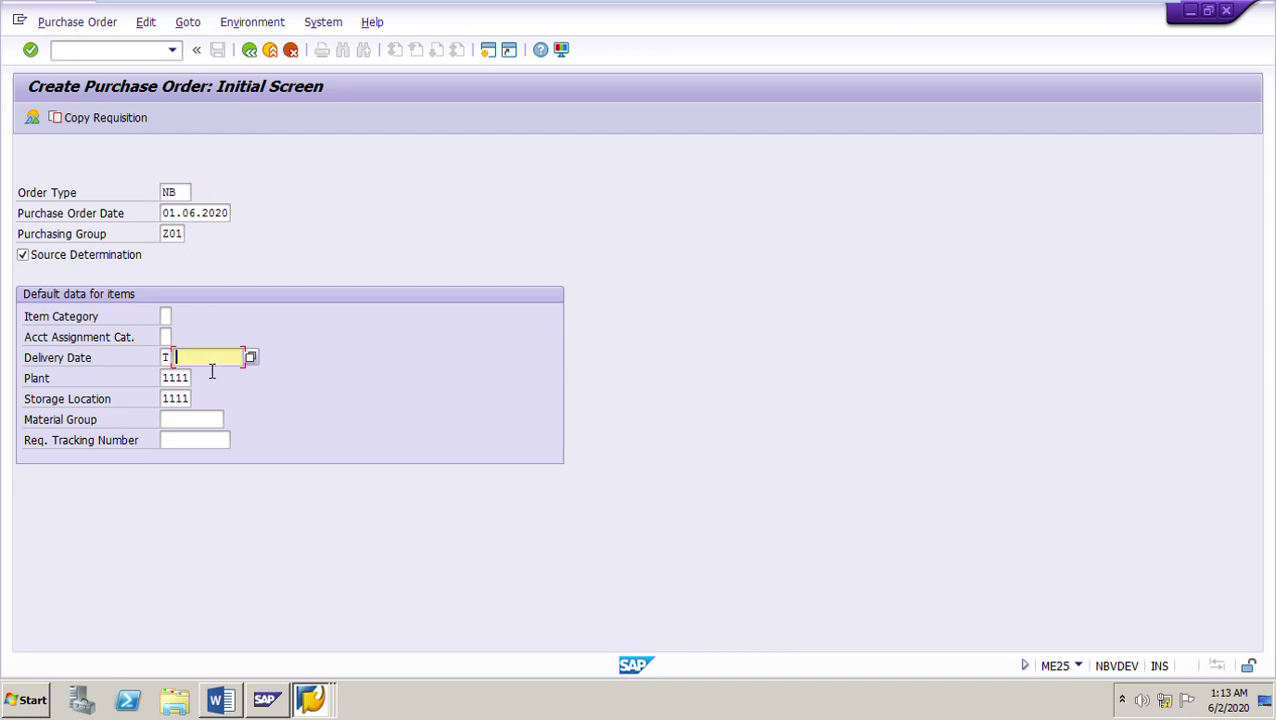
pyautogui.click(220, 381)
pyautogui.press('Return')
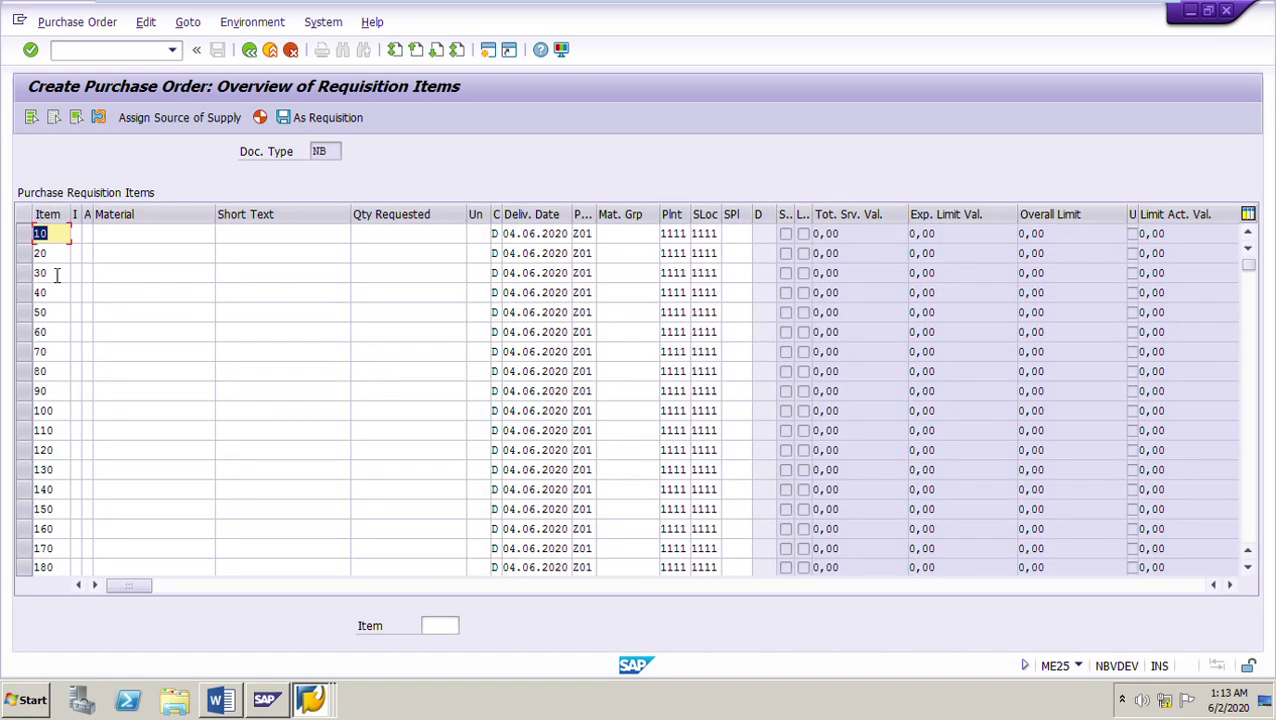
# Step: Enter material M-60004 with a requested quantity of 100 for item 10
pyautogui.click(134, 240)
pyautogui.click(130, 252)
pyautogui.click(399, 240)
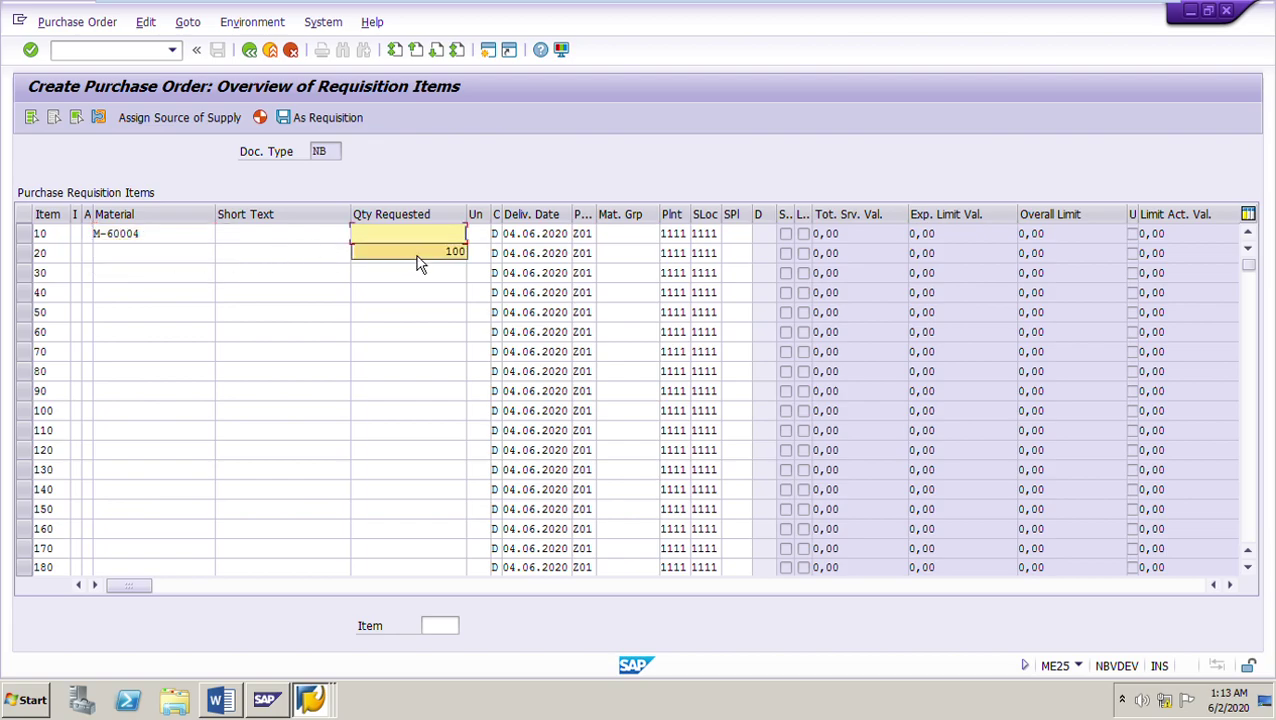
pyautogui.click(419, 255)
pyautogui.press('Return')
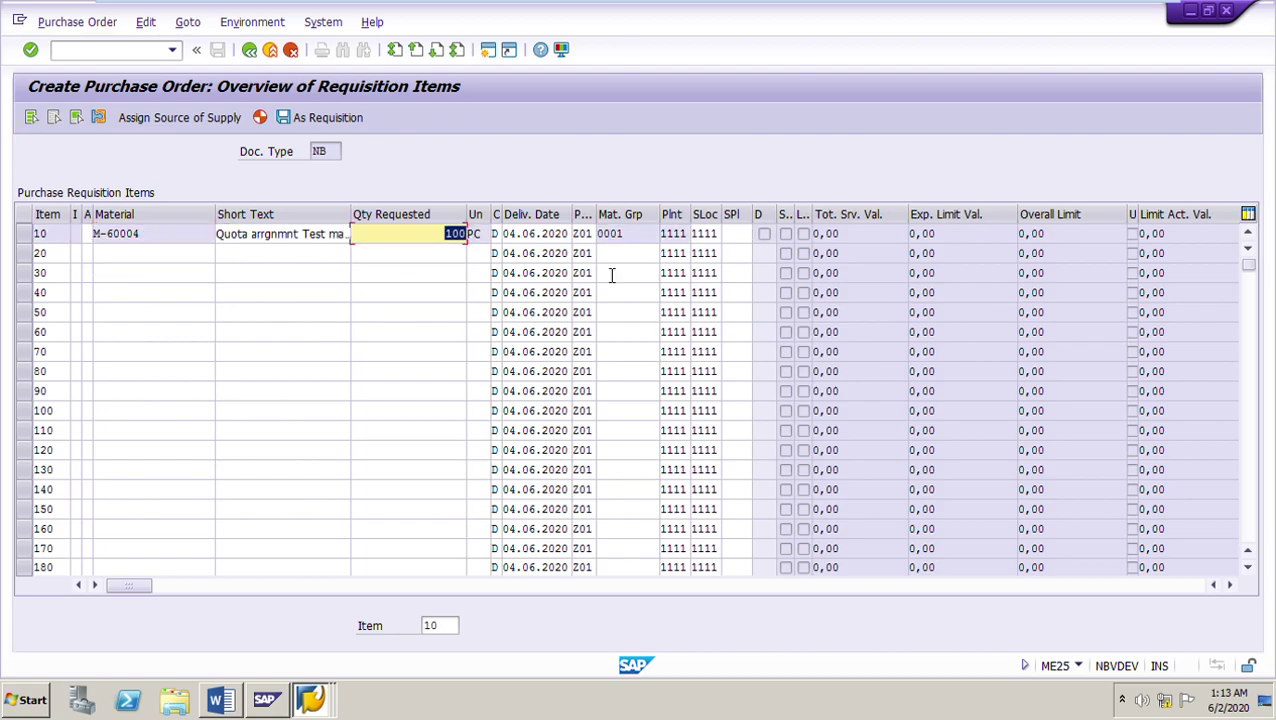
# Step: Read the Word guide's instructions on automatic source determination and item data, and return to the SAP item overview
pyautogui.click(232, 708)
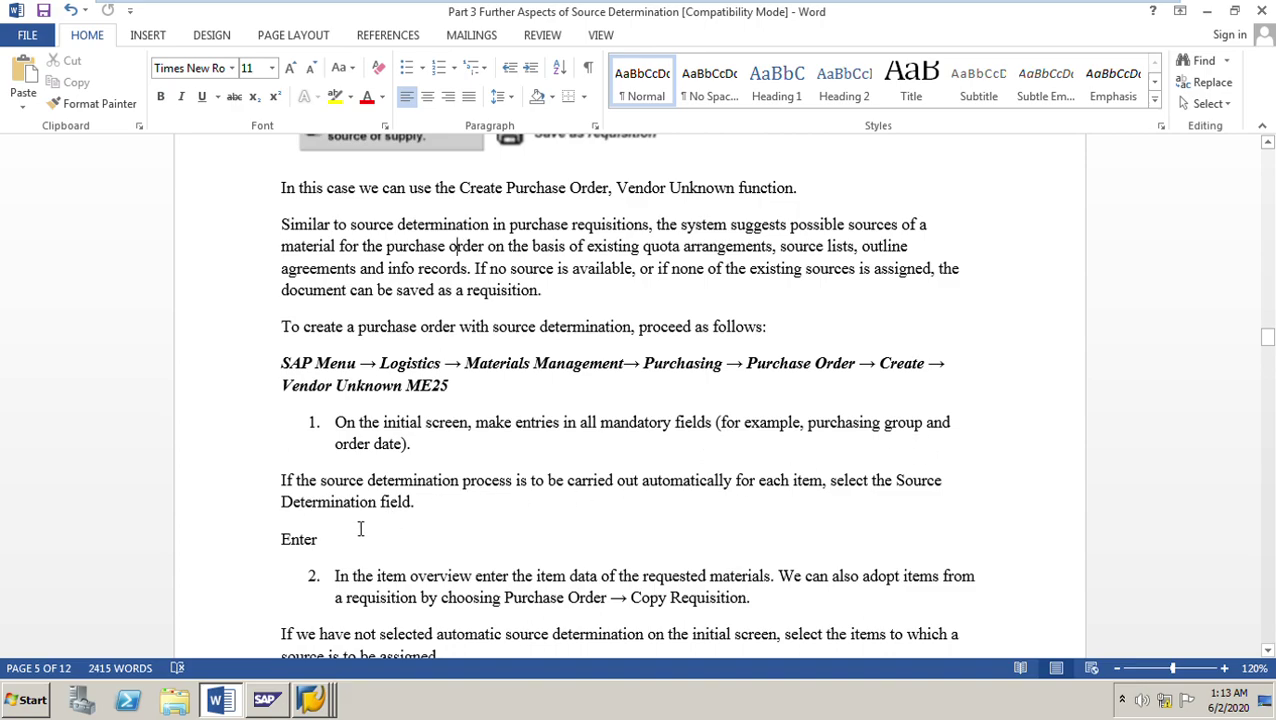
pyautogui.scroll(-1, 360, 525)
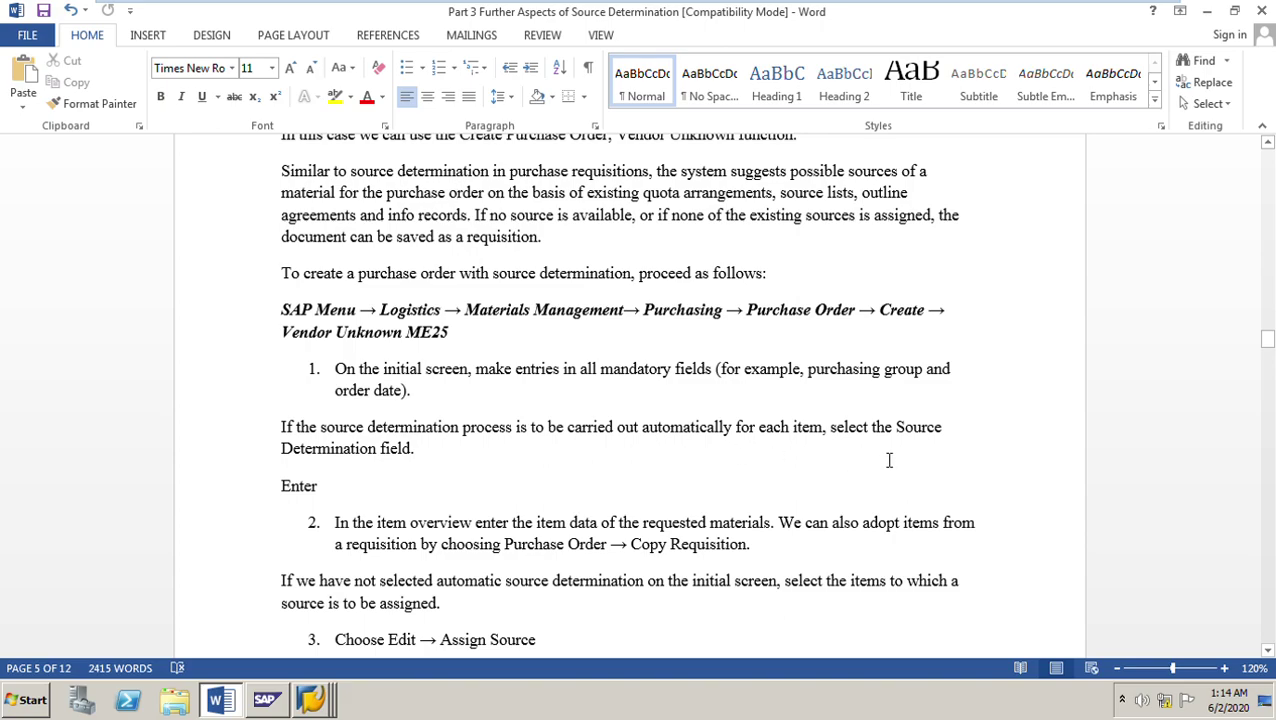
pyautogui.click(310, 697)
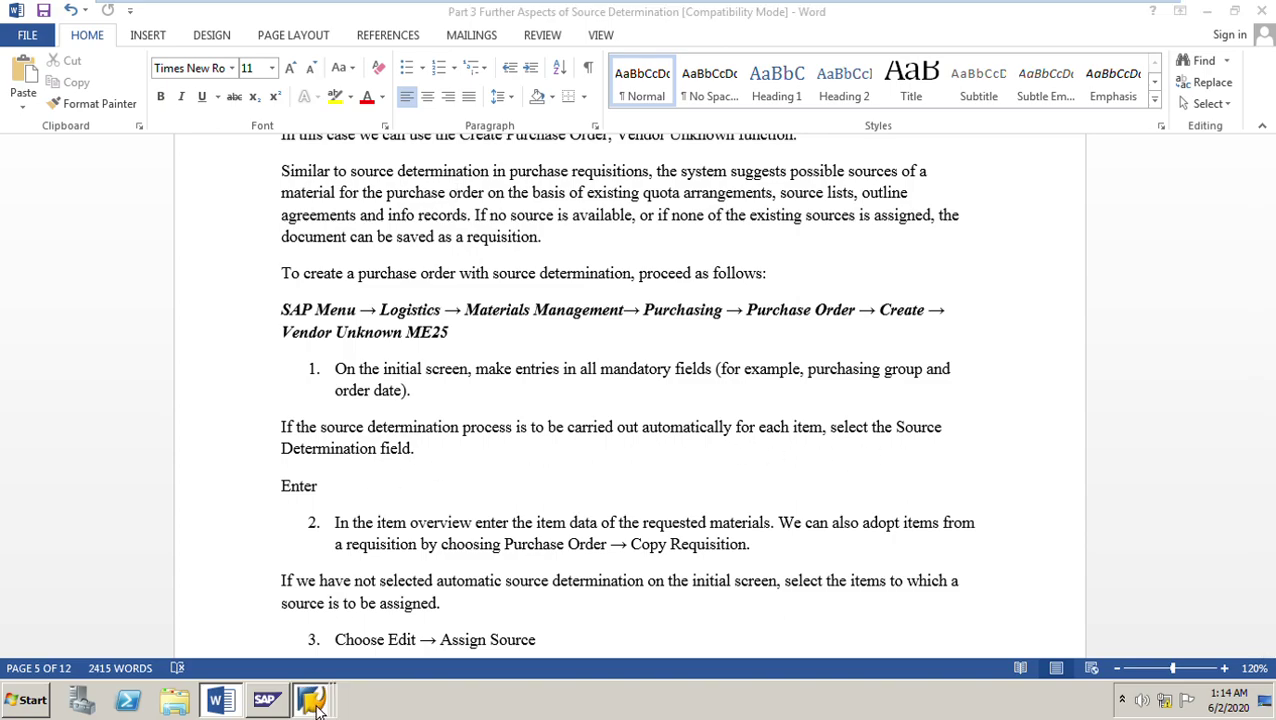
pyautogui.click(296, 664)
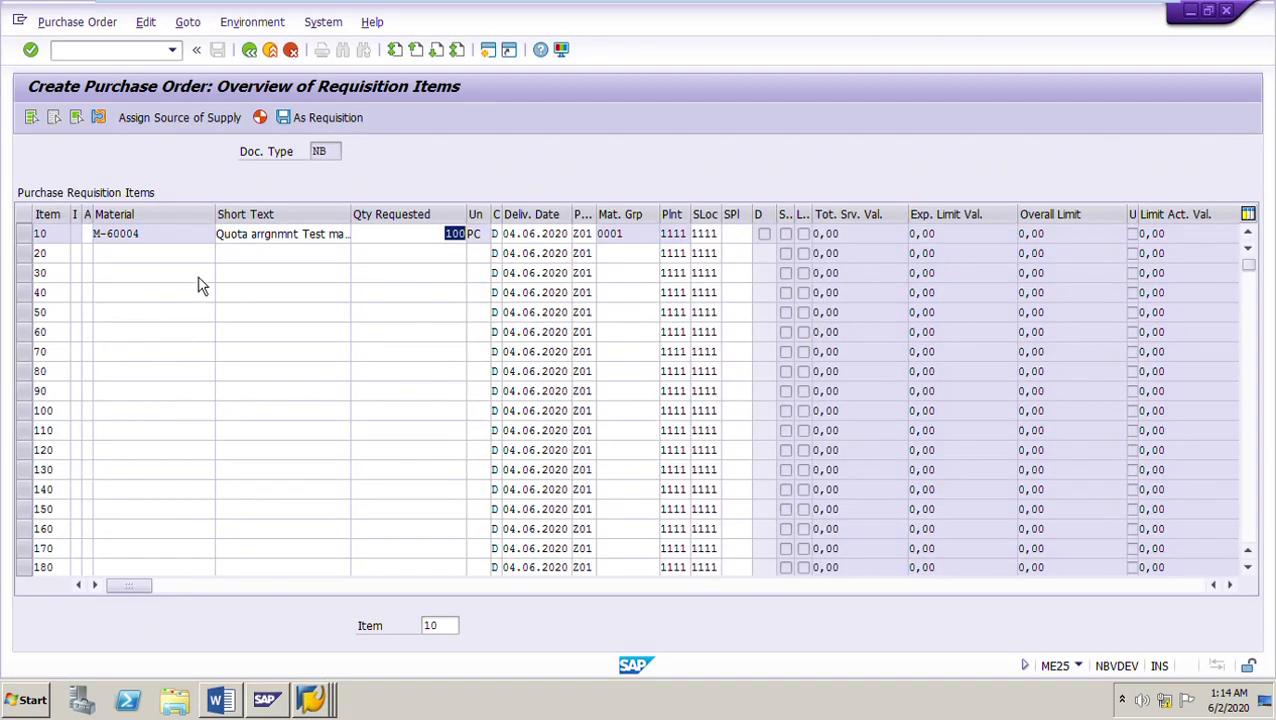
# Step: Go back to the ME25 initial screen, discarding the entered item, and toggle the Source Determination option
pyautogui.click(250, 50)
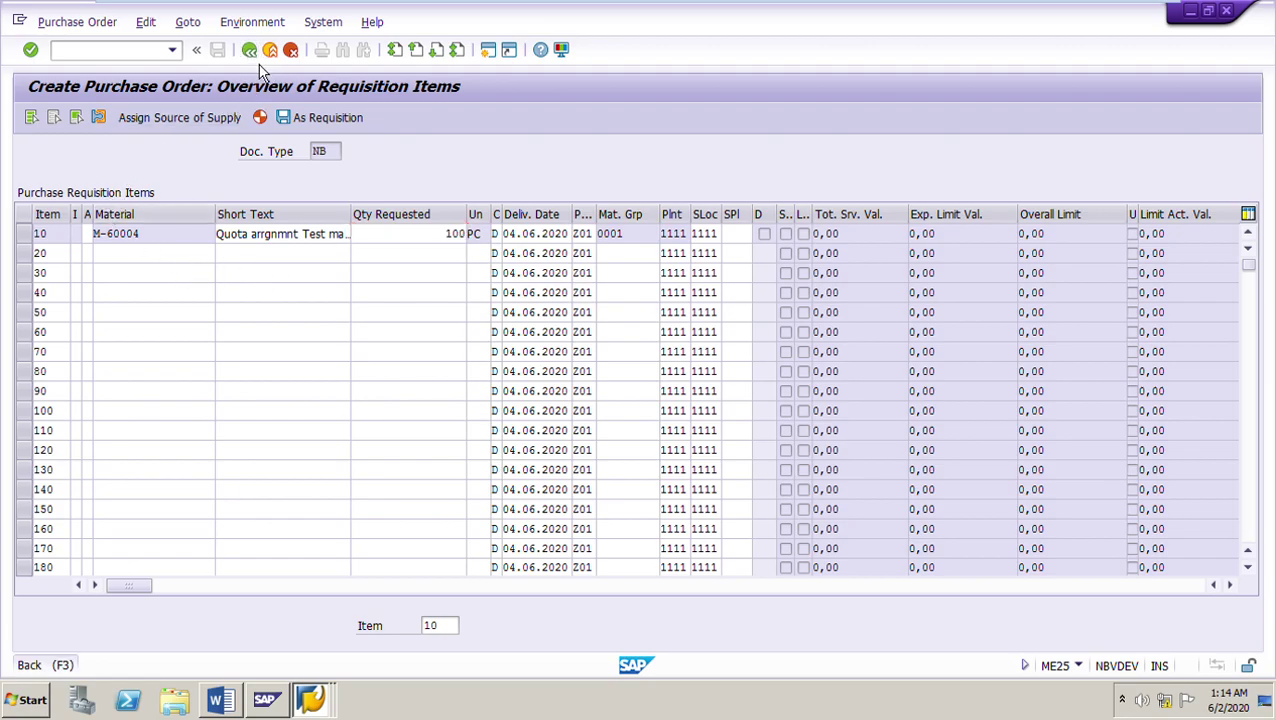
pyautogui.click(328, 408)
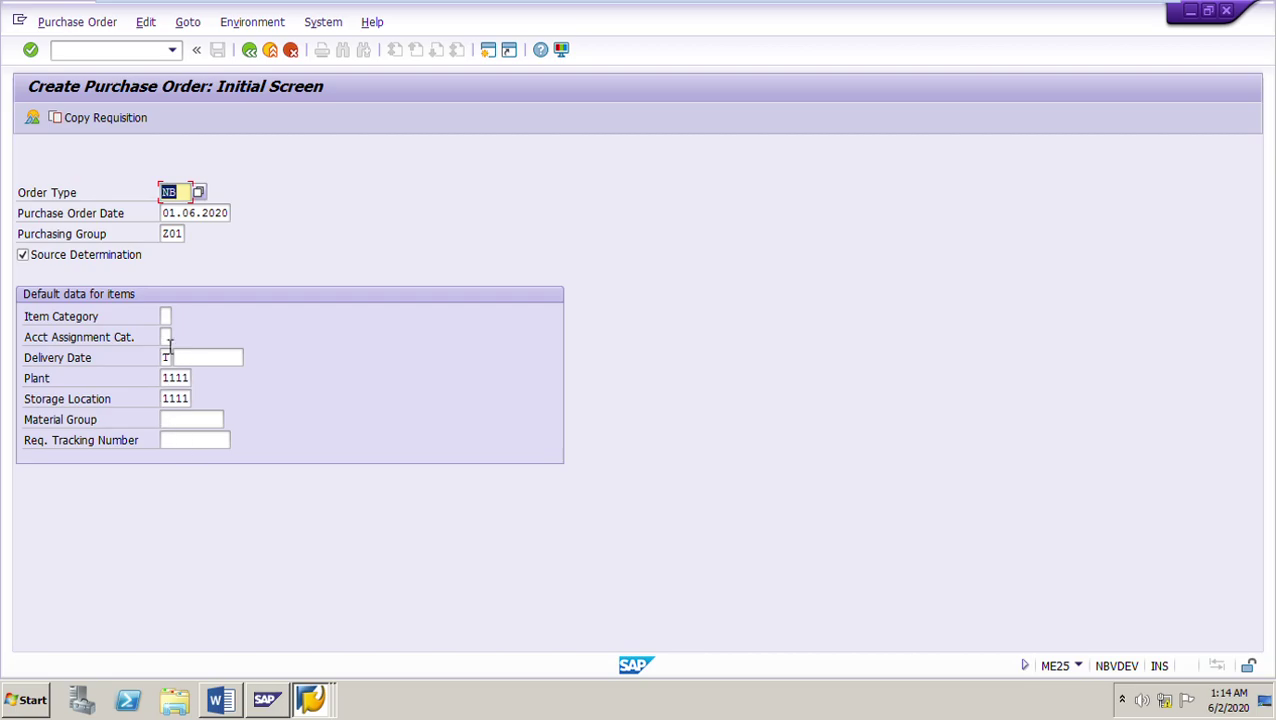
pyautogui.click(36, 258)
pyautogui.click(35, 266)
# Step: Choose 04.06.2020 as the default delivery date again and open the requisition item overview
pyautogui.click(224, 361)
pyautogui.click(231, 383)
pyautogui.press('Return')
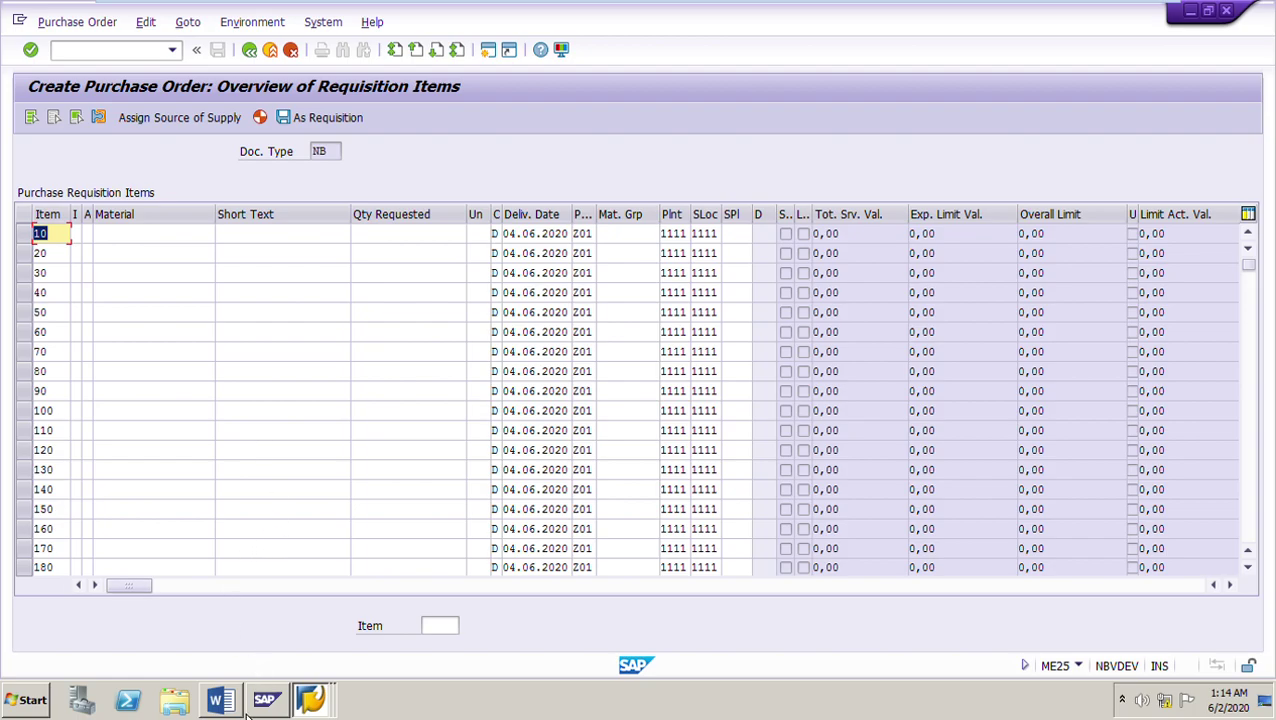
# Step: Read step 2 in the Word guide, mark the "Purchase Order → Copy Requisition" path, and return to the SAP item overview
pyautogui.click(222, 700)
pyautogui.scroll(-2, 517, 484)
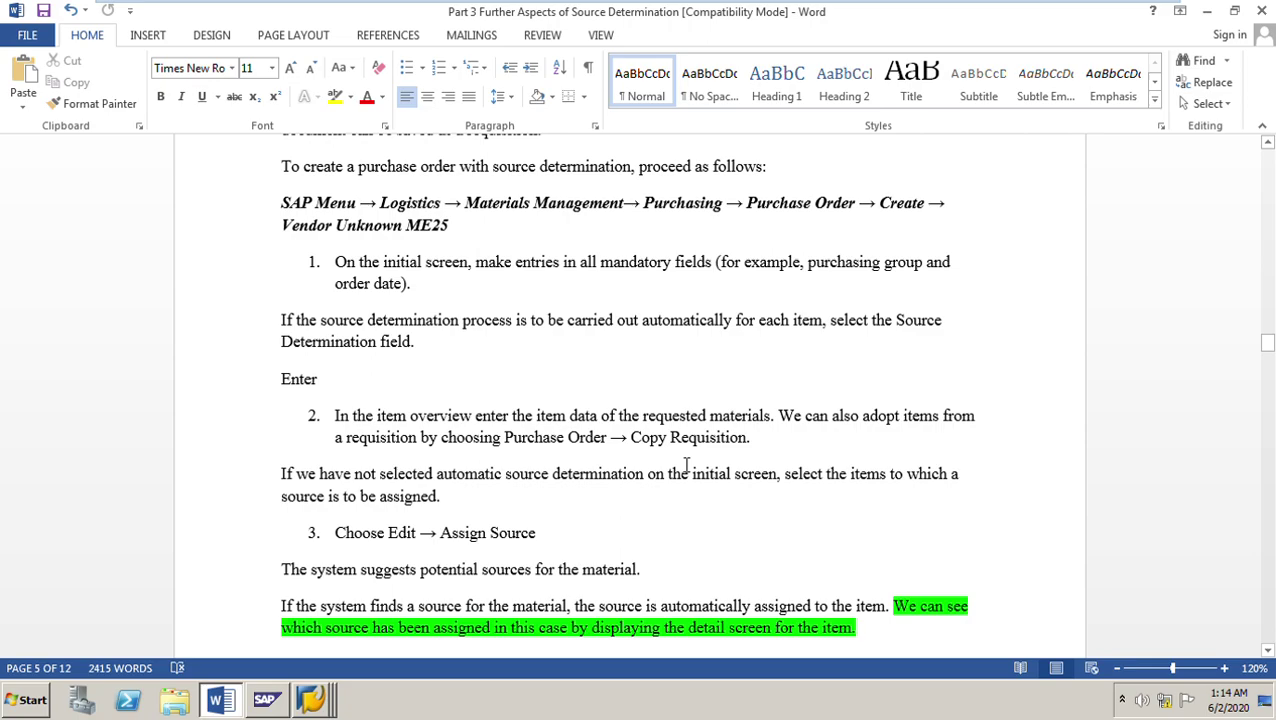
pyautogui.moveTo(505, 441); pyautogui.dragTo(746, 452)
pyautogui.click(312, 703)
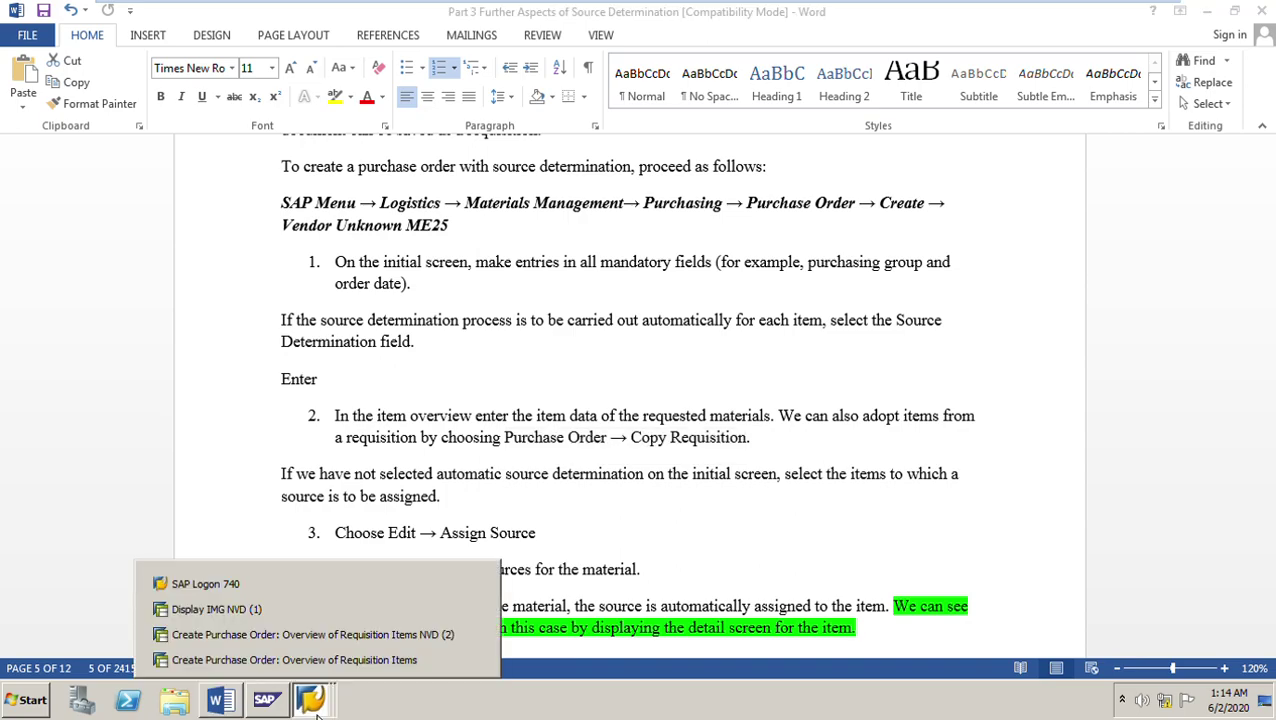
pyautogui.click(470, 656)
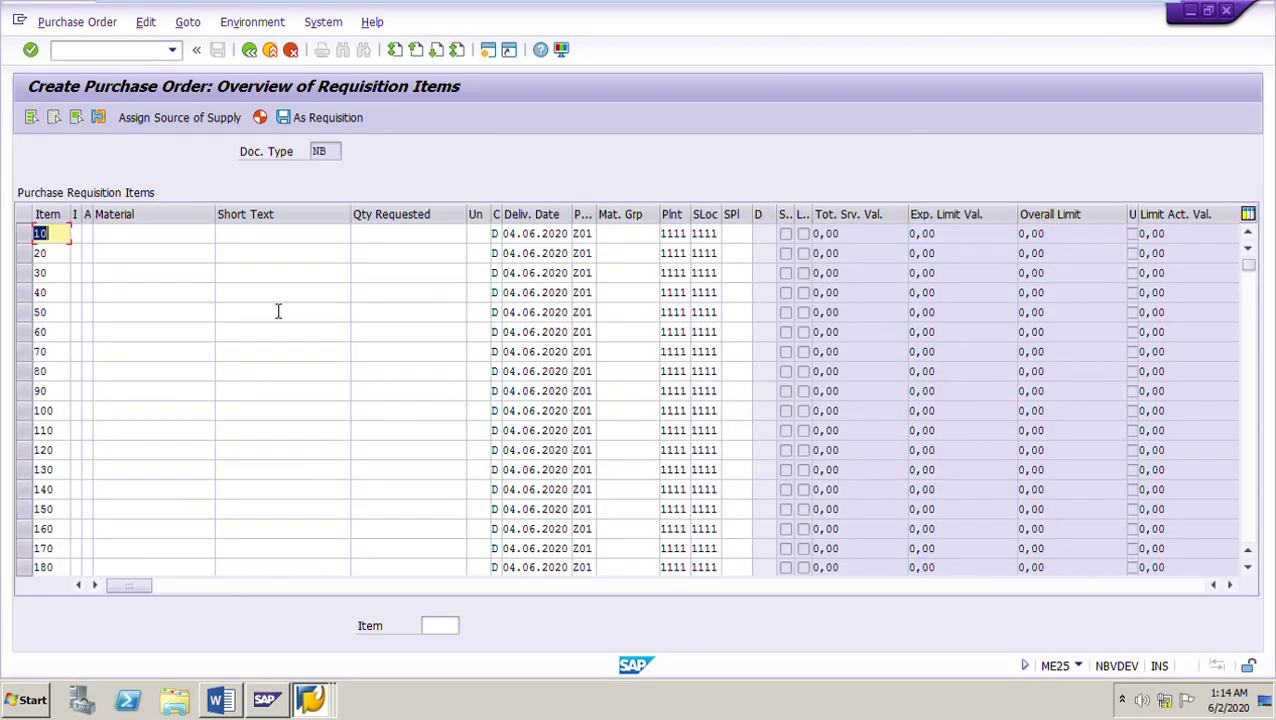
# Step: Enter material M-60004 with quantity 100 in item 10 and select that item row
pyautogui.click(154, 236)
pyautogui.click(154, 236)
pyautogui.click(157, 260)
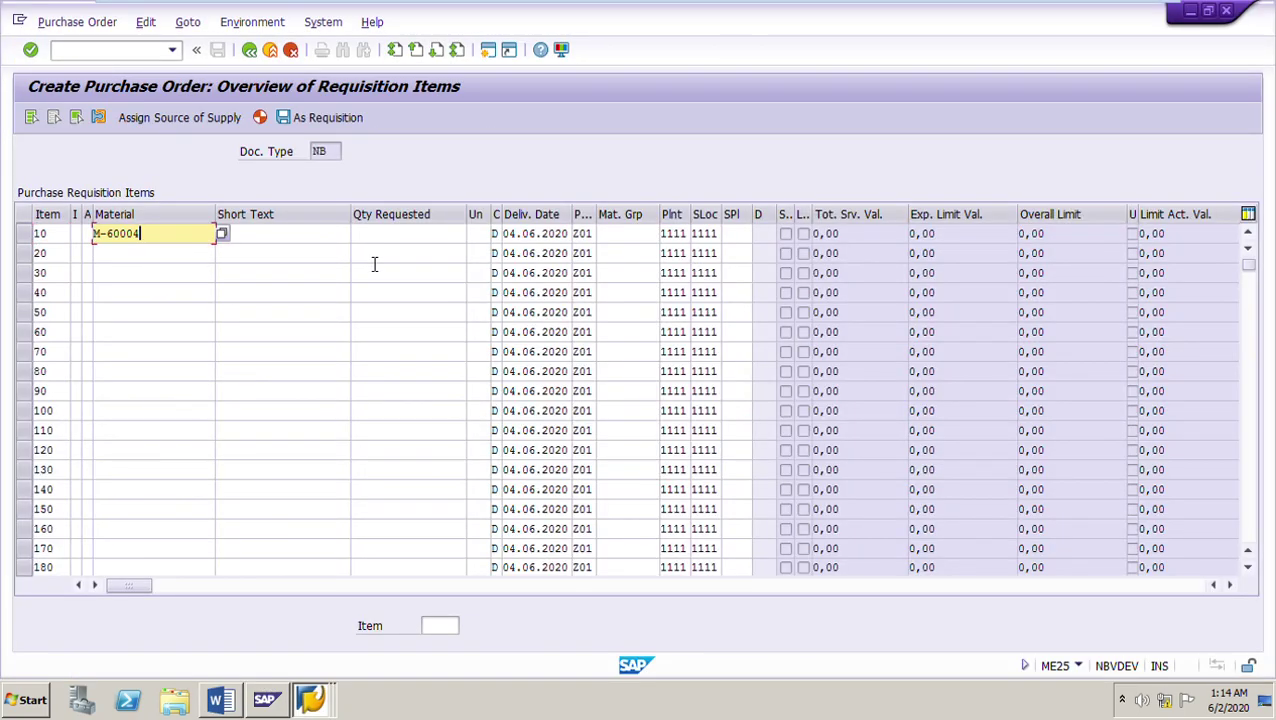
pyautogui.click(440, 240)
pyautogui.click(445, 252)
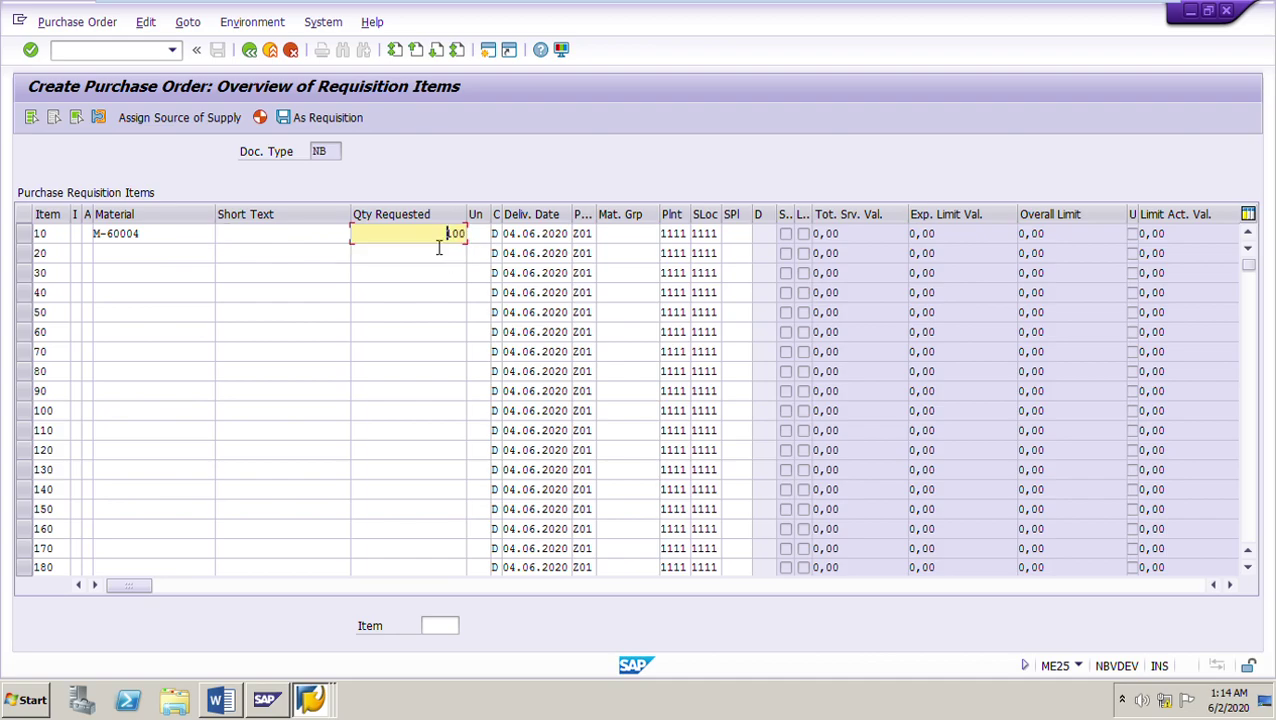
pyautogui.press('Return')
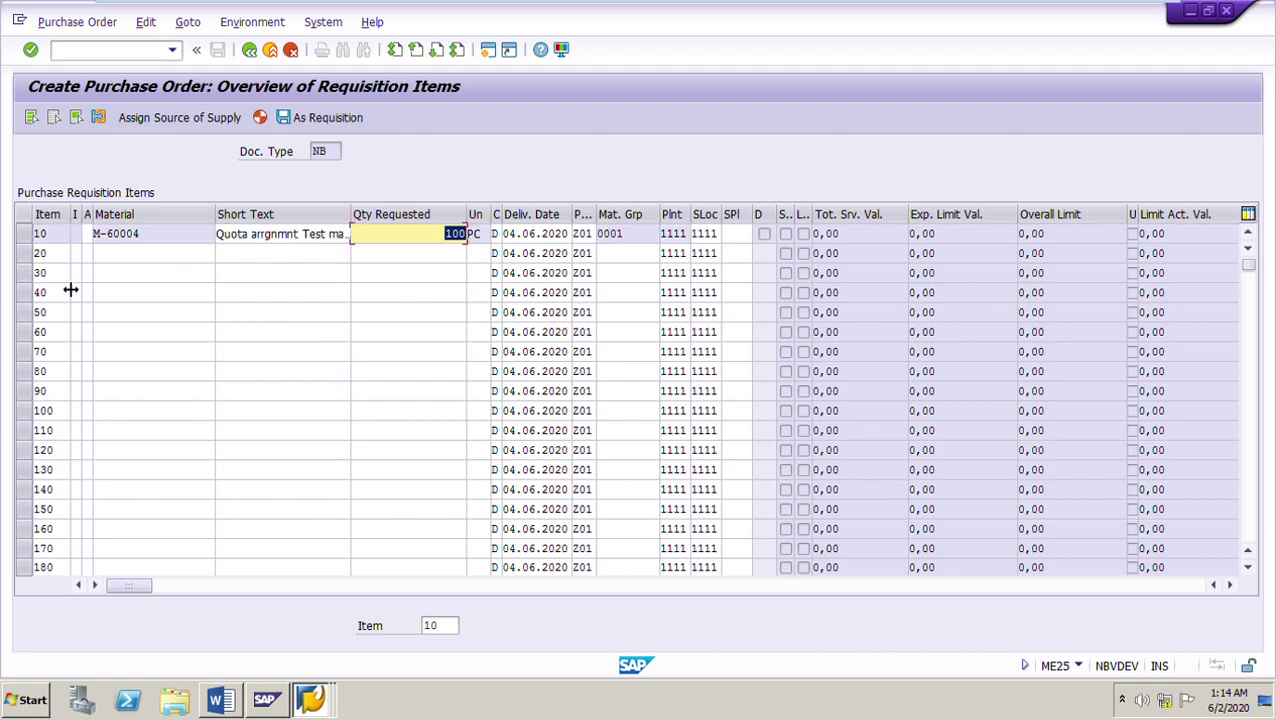
pyautogui.click(24, 234)
pyautogui.moveTo(150, 236); pyautogui.dragTo(52, 242)
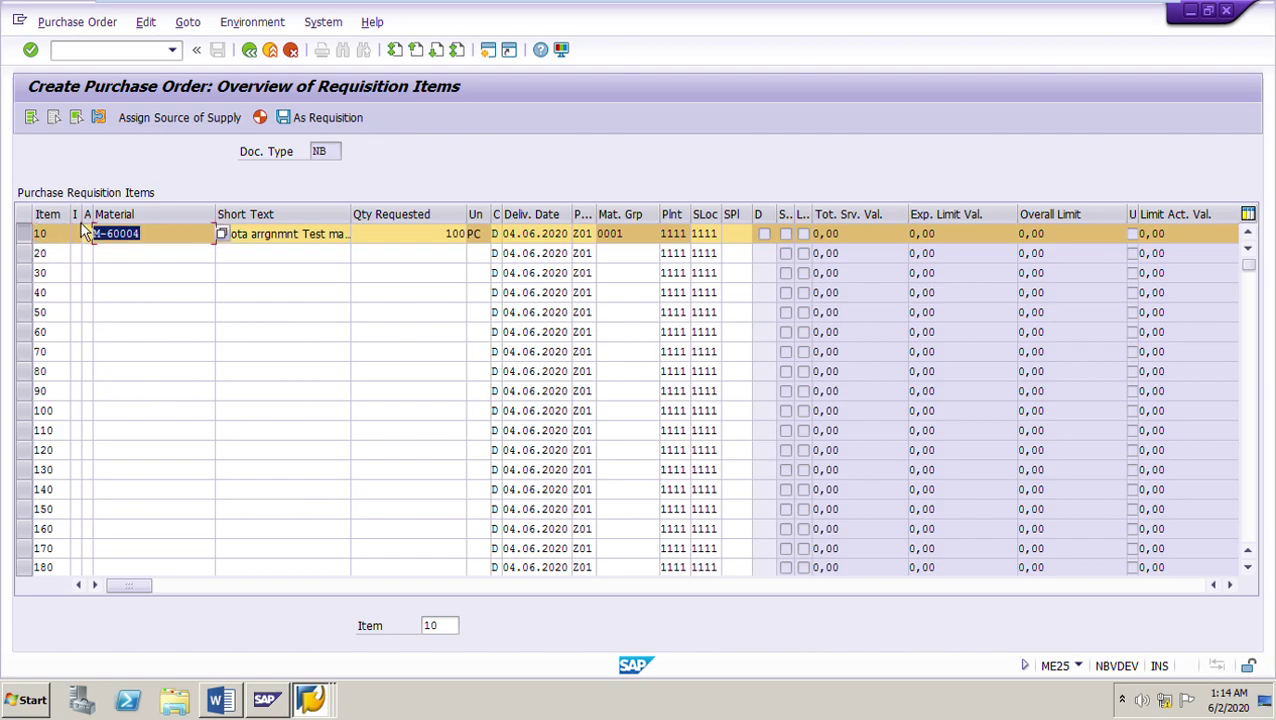
# Step: Try to copy a purchase requisition by searching for material M-60004 in plant 1111 and picking the entry with item 00020
pyautogui.click(98, 22)
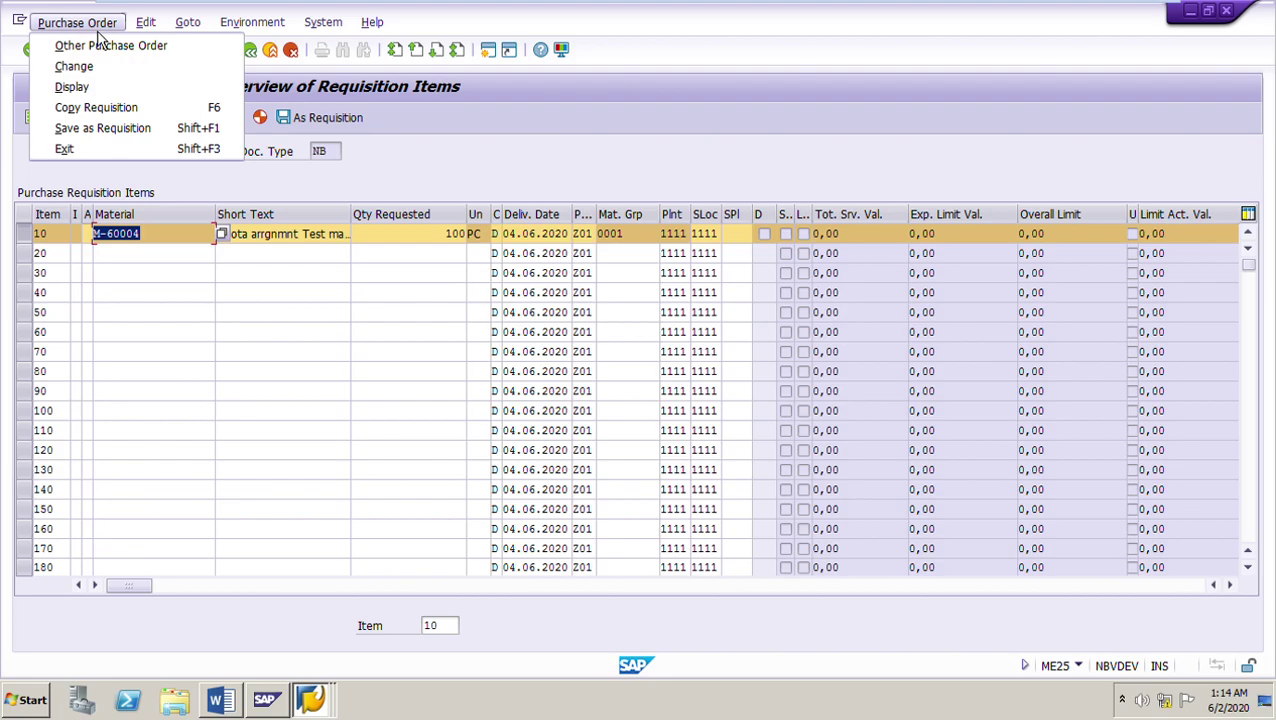
pyautogui.click(121, 112)
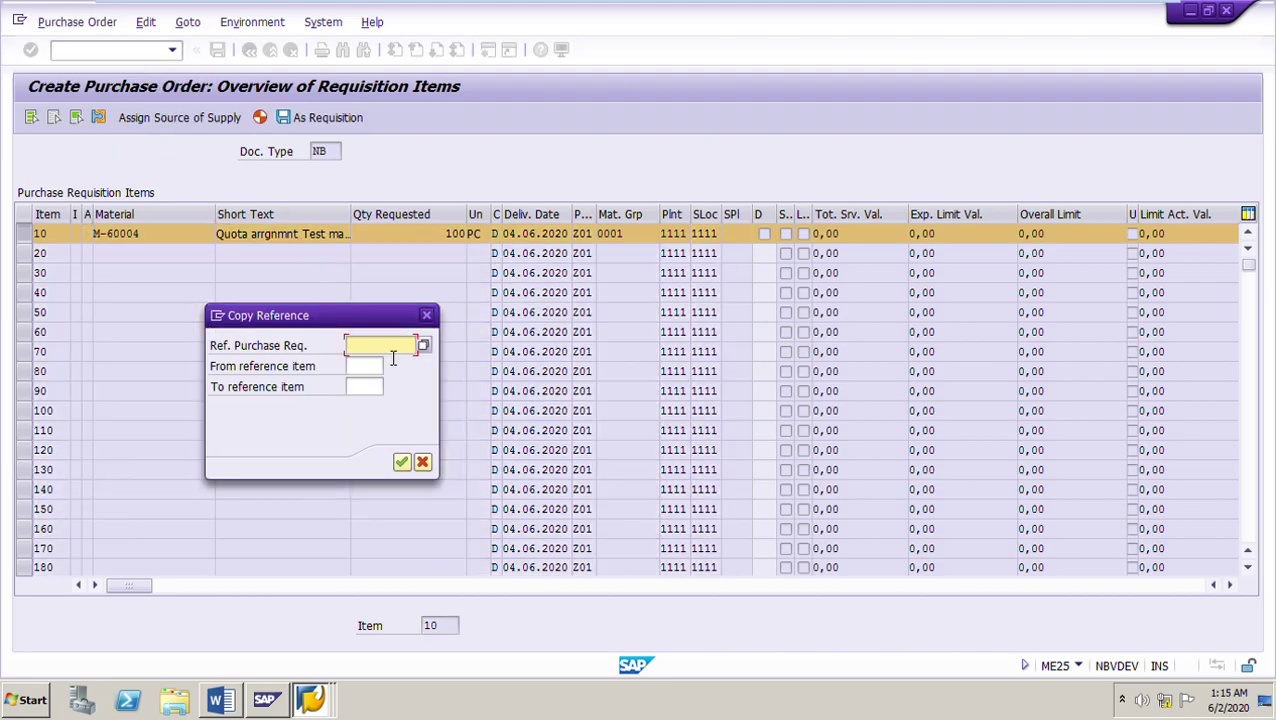
pyautogui.click(428, 347)
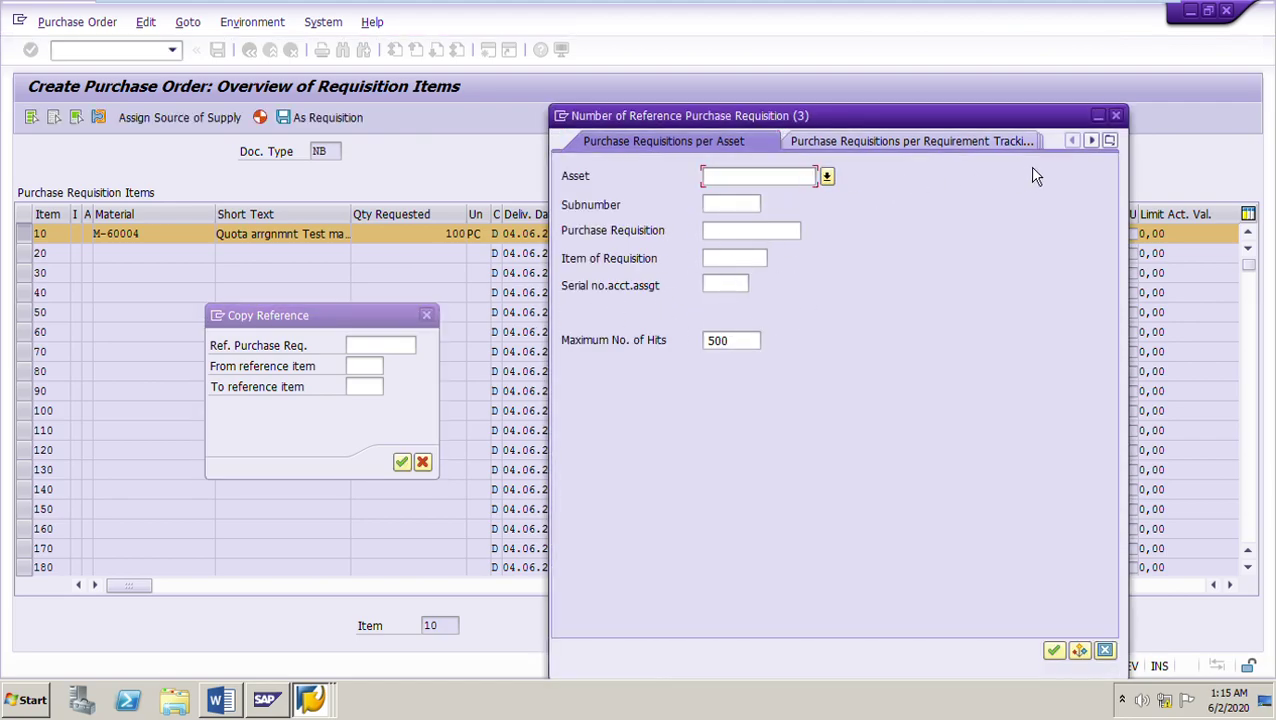
pyautogui.click(1110, 141)
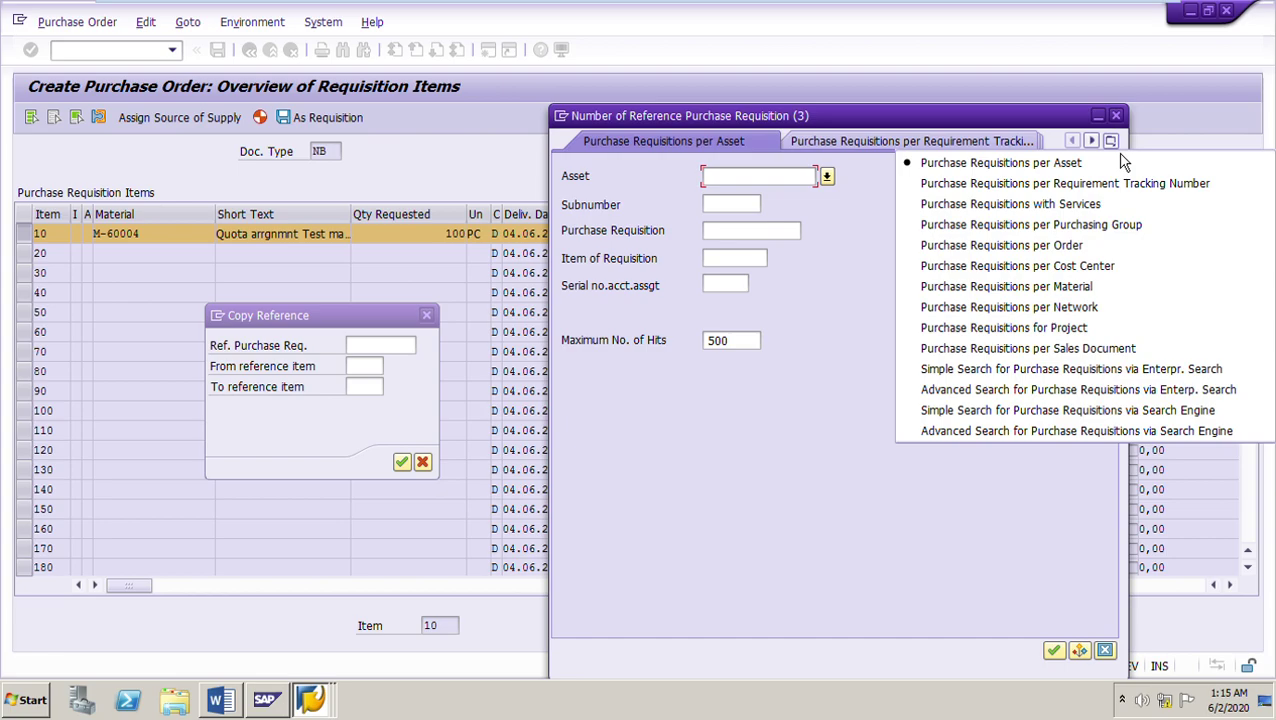
pyautogui.click(1095, 288)
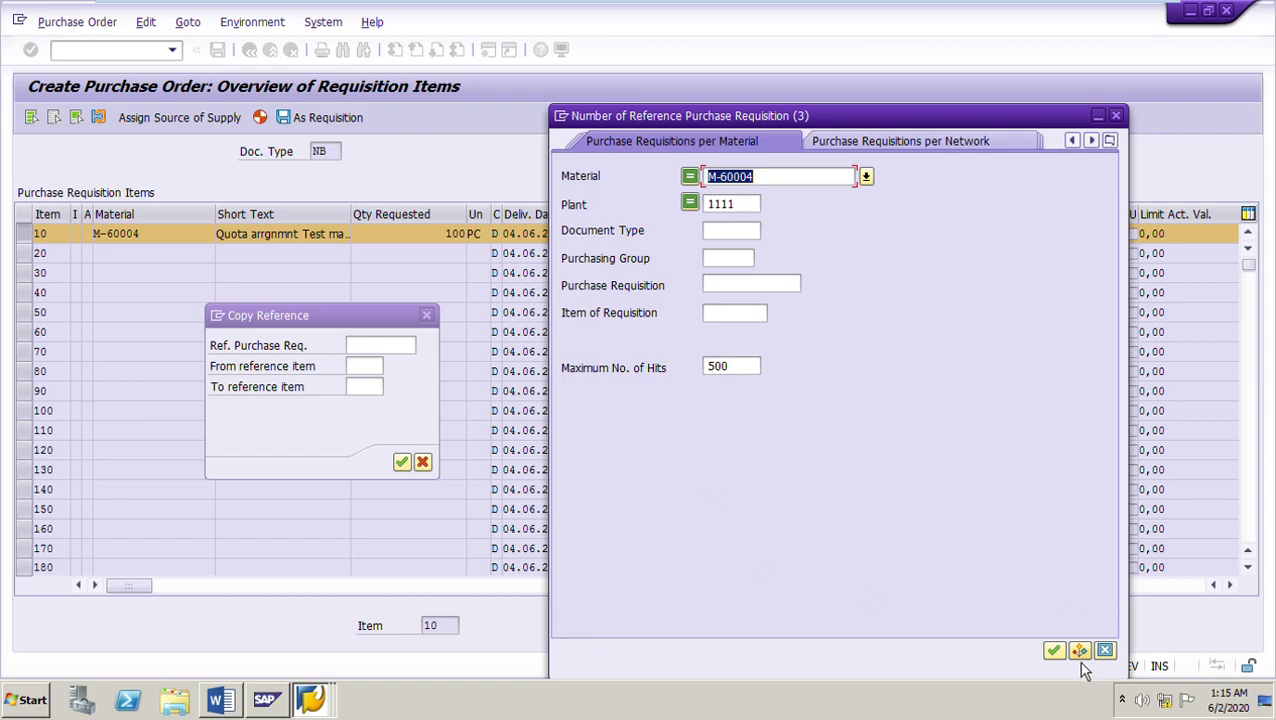
pyautogui.click(1055, 651)
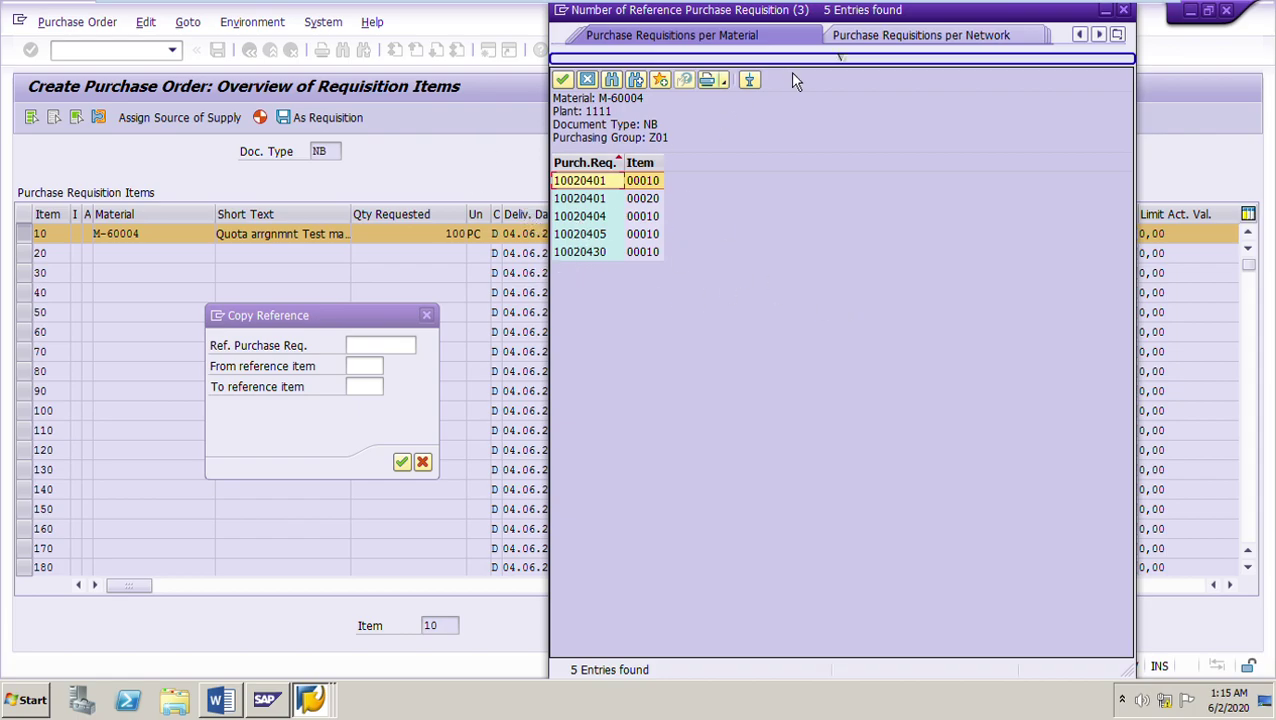
pyautogui.click(595, 204)
pyautogui.press('Return')
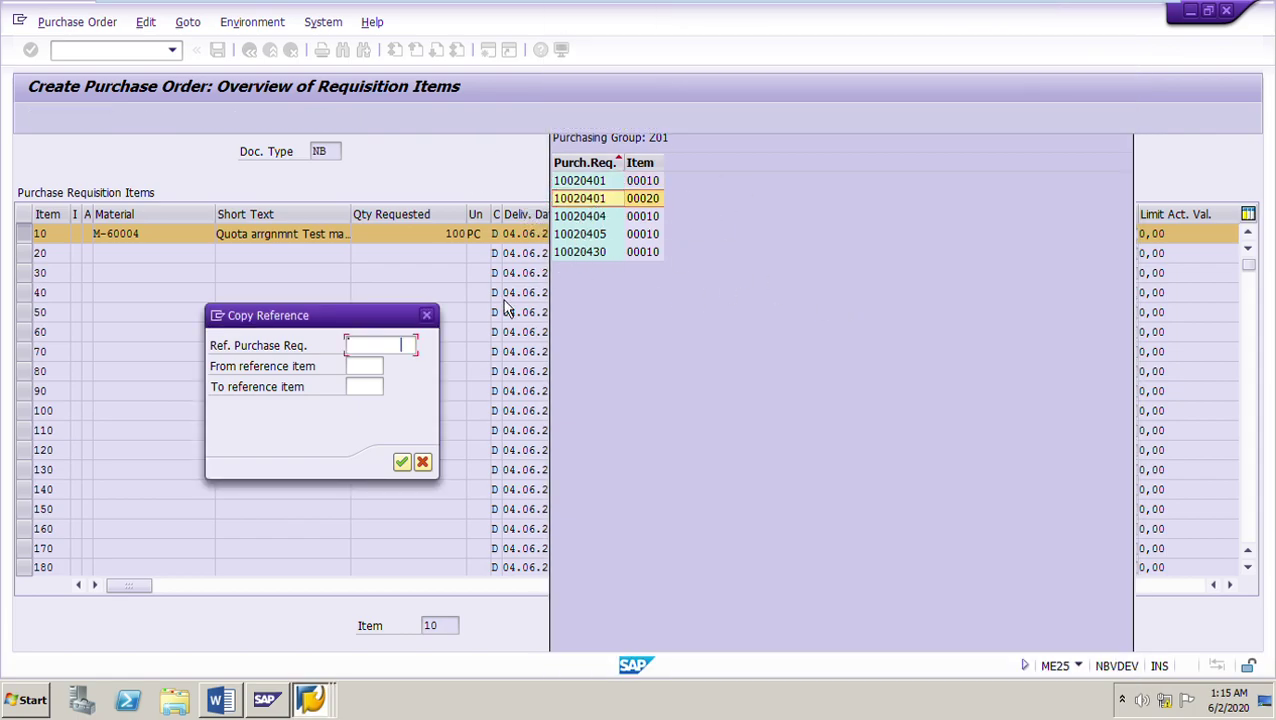
pyautogui.press('Return')
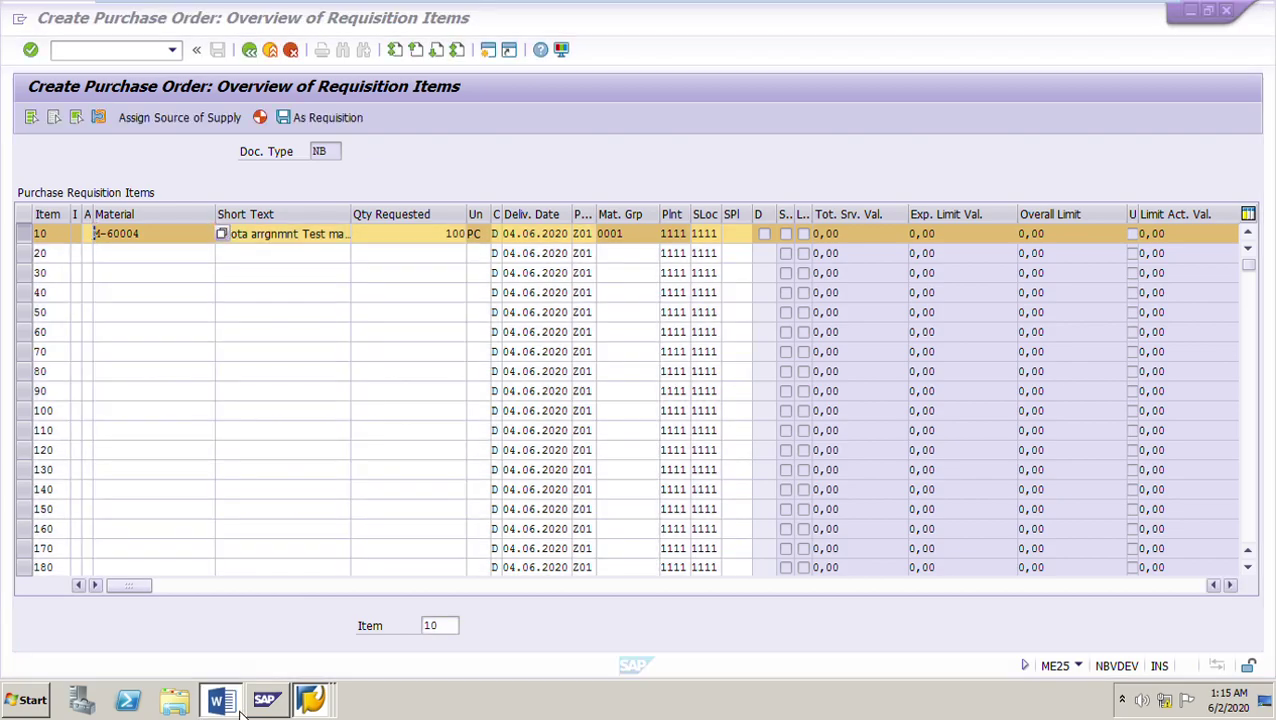
# Step: Read the Word guide's Edit → Assign Source instructions and the highlighted note on checking assigned sources, and return to the SAP item overview
pyautogui.click(225, 700)
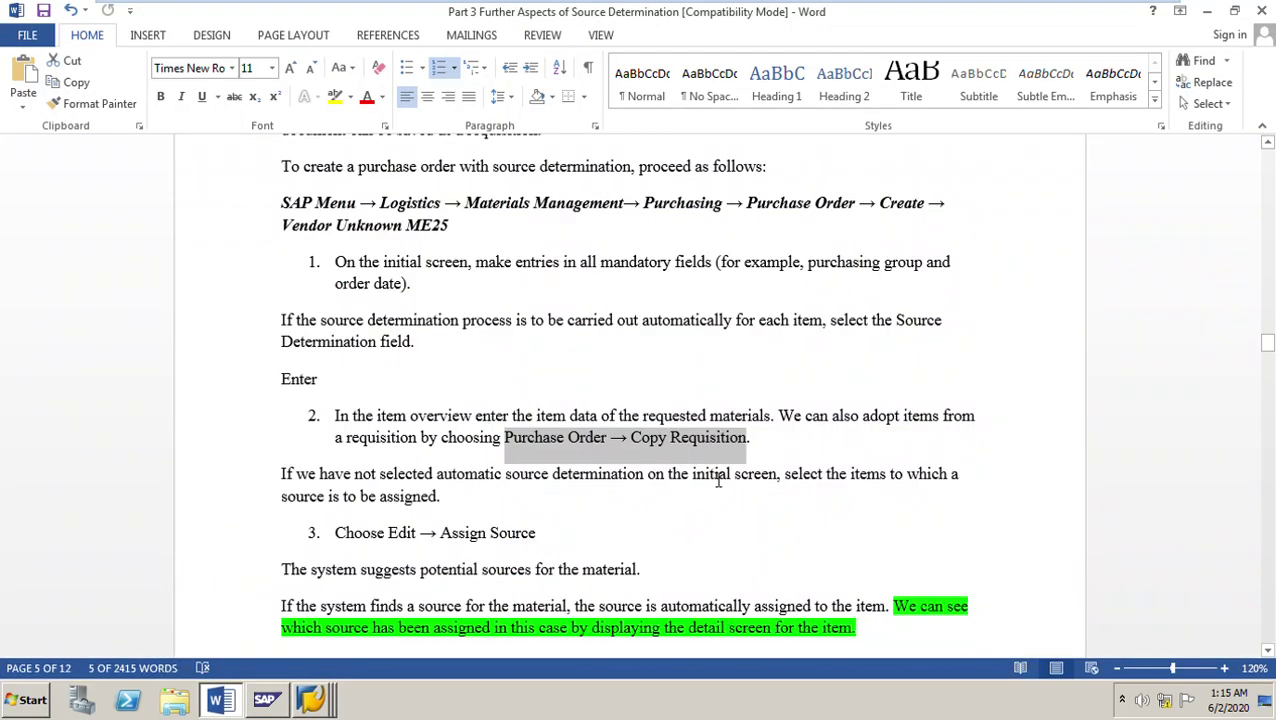
pyautogui.scroll(-2, 645, 463)
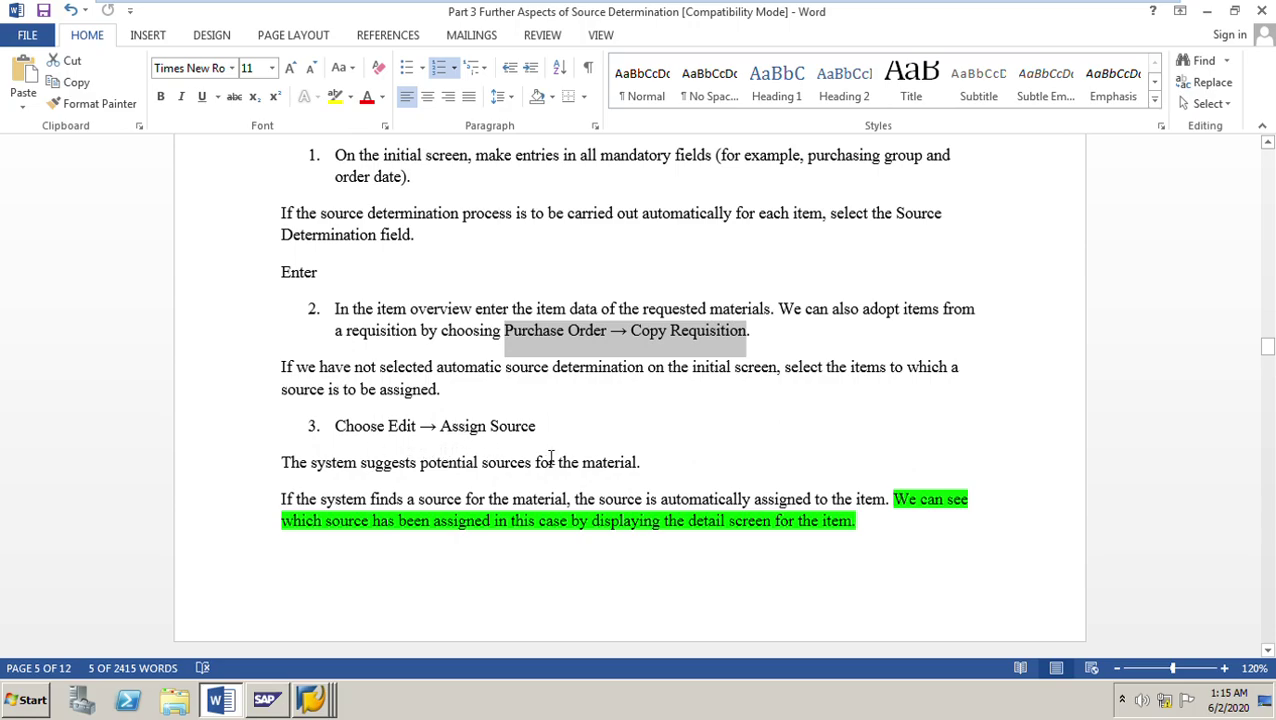
pyautogui.scroll(-1, 551, 458)
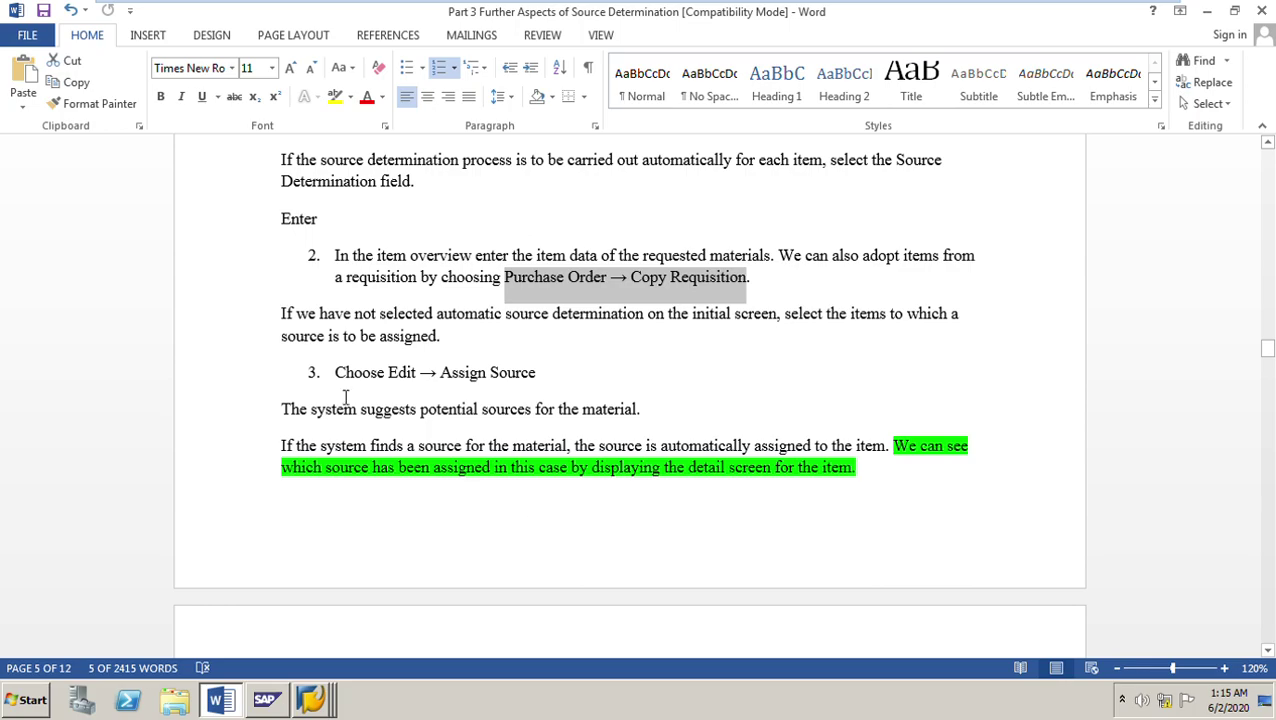
pyautogui.click(312, 700)
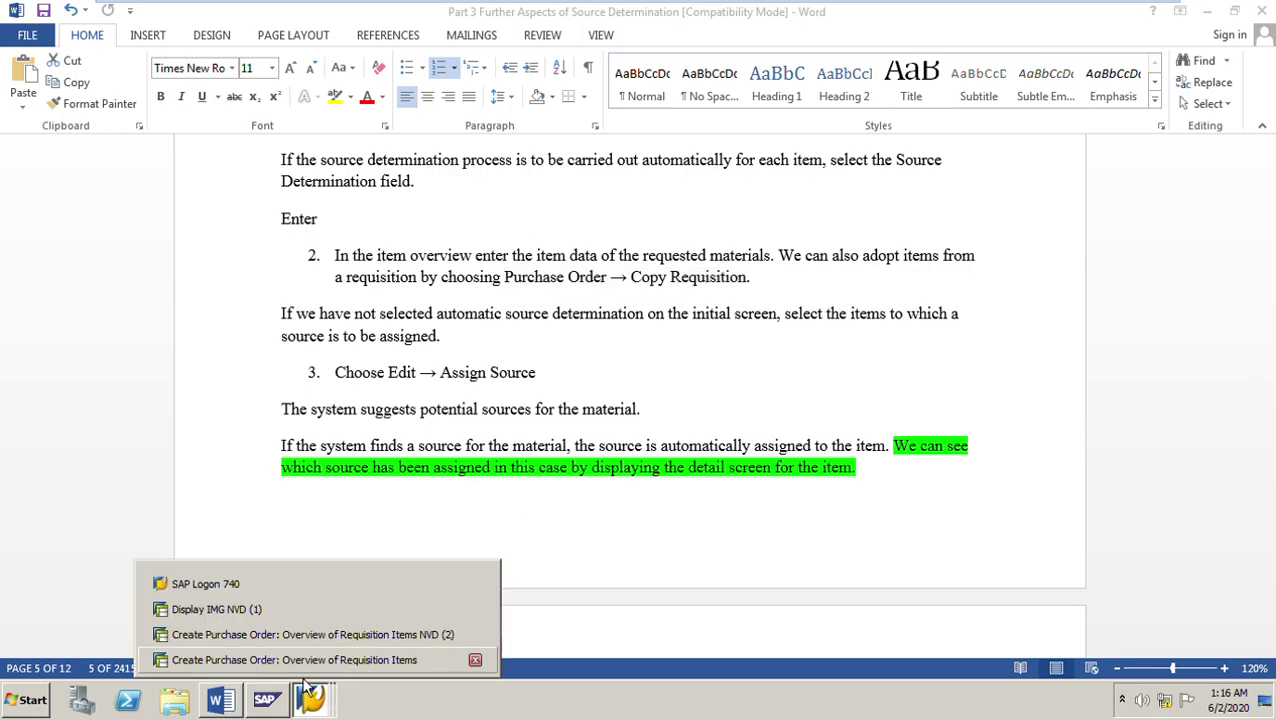
pyautogui.click(470, 658)
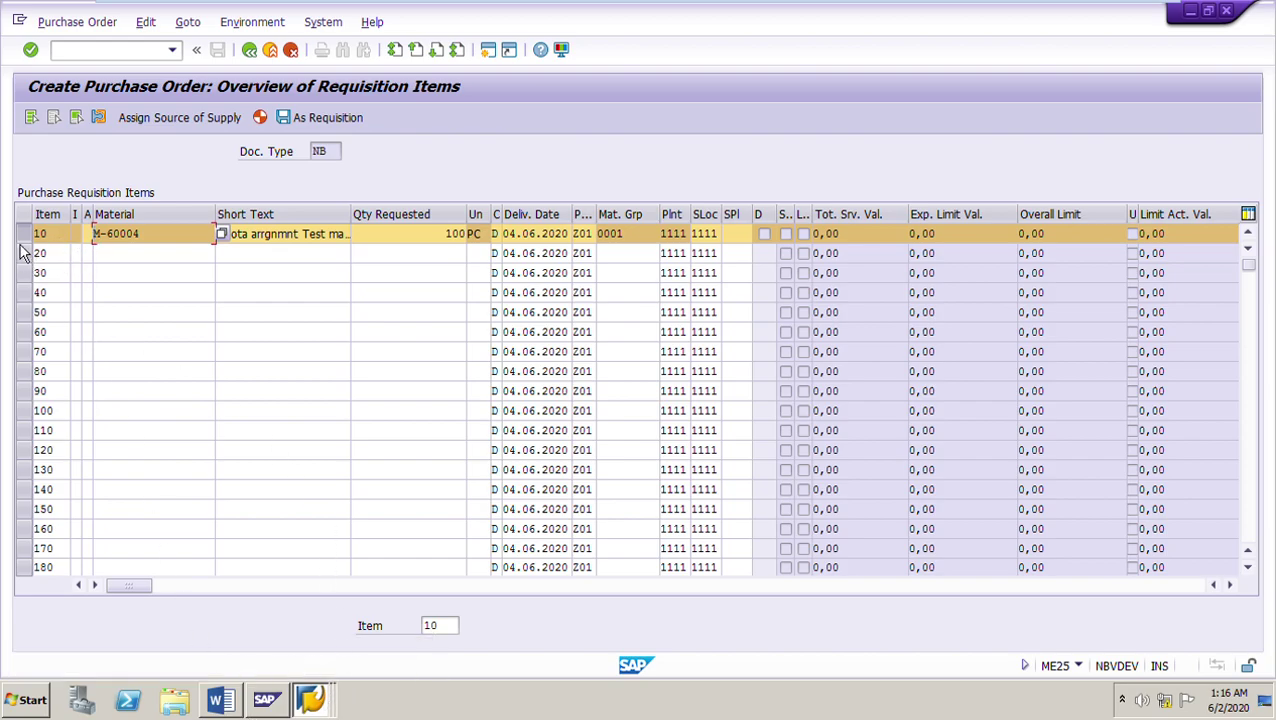
# Step: Locate the Assign Source of Supply command, reread the Word guide's note on displaying the item detail screen, and return to the SAP item overview
pyautogui.click(158, 30)
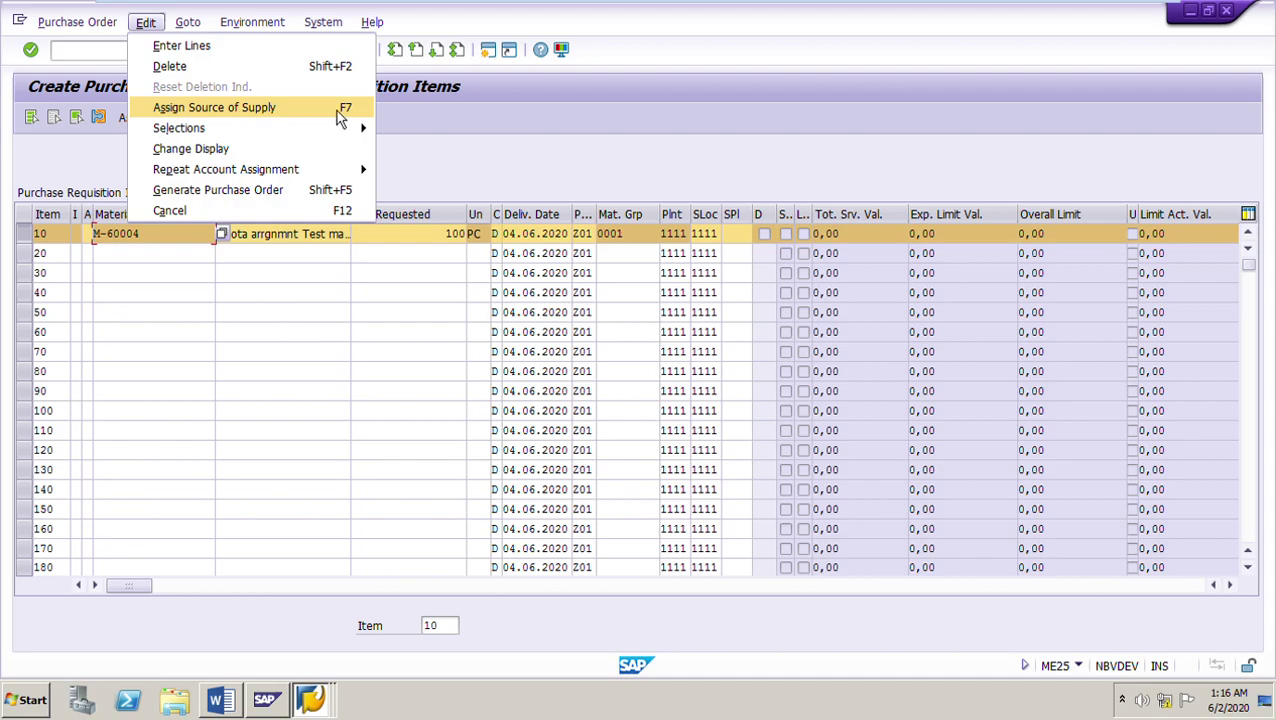
pyautogui.click(478, 150)
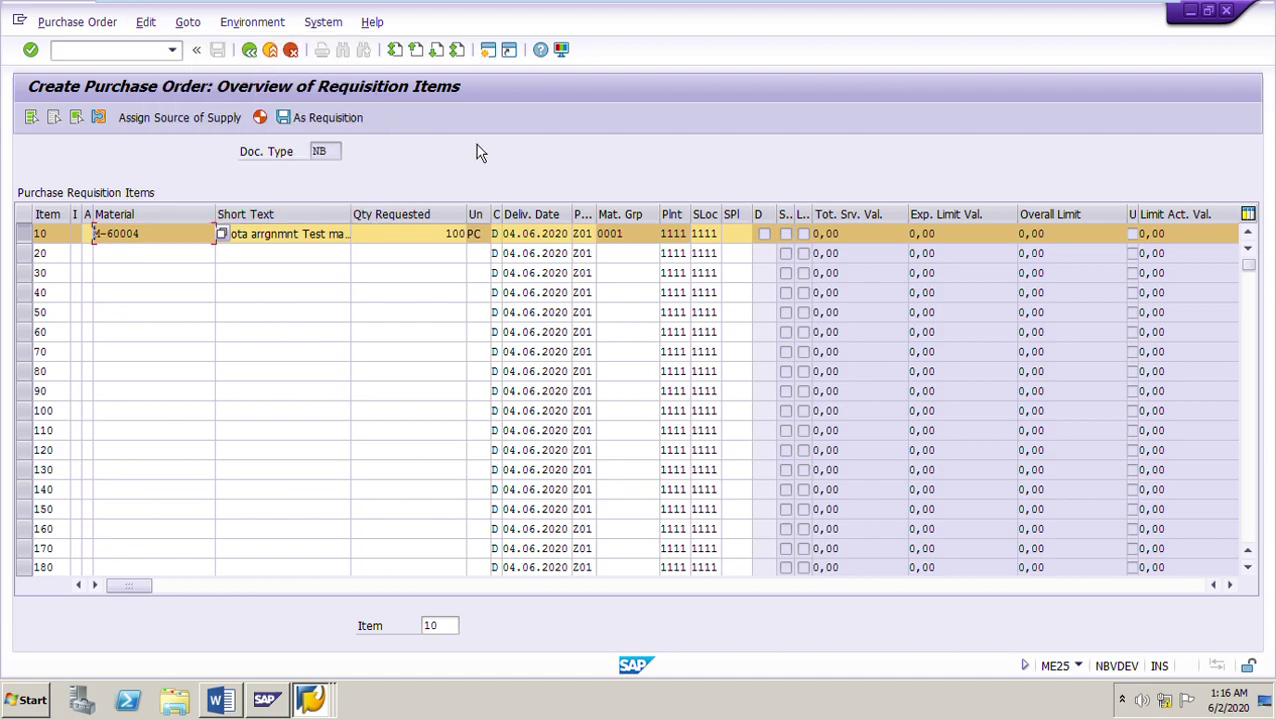
pyautogui.click(224, 712)
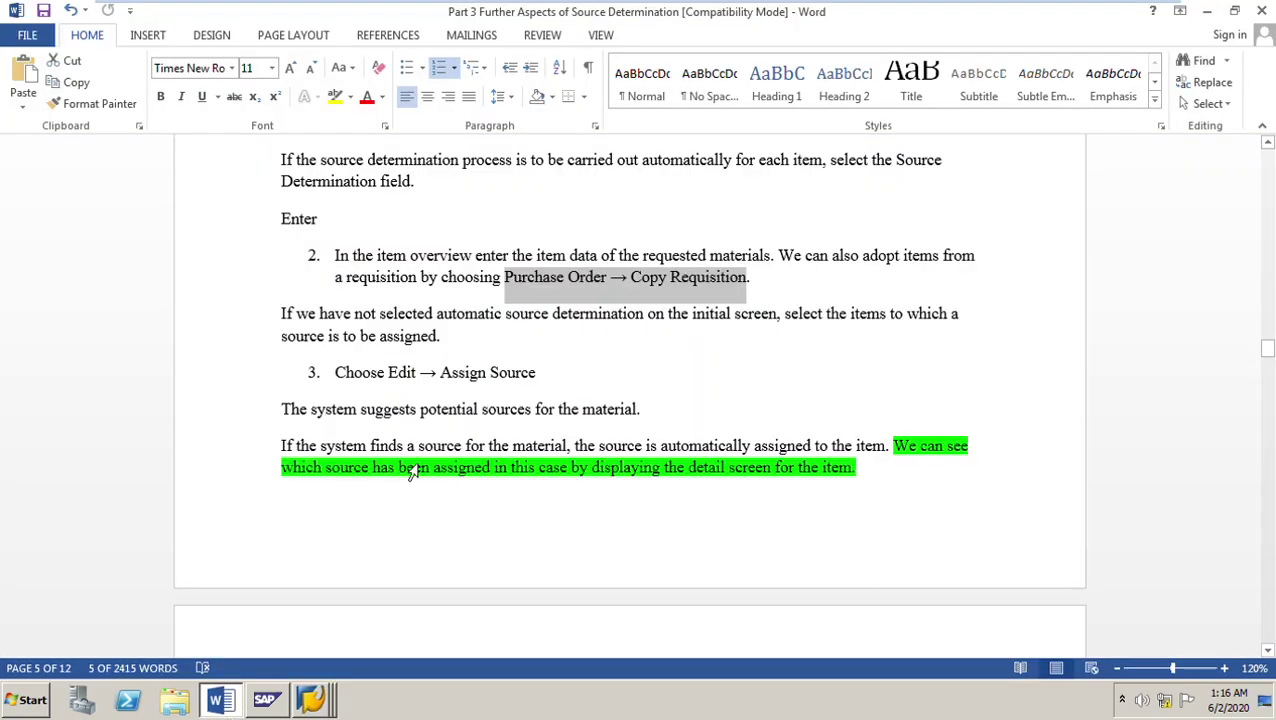
pyautogui.scroll(-2, 845, 386)
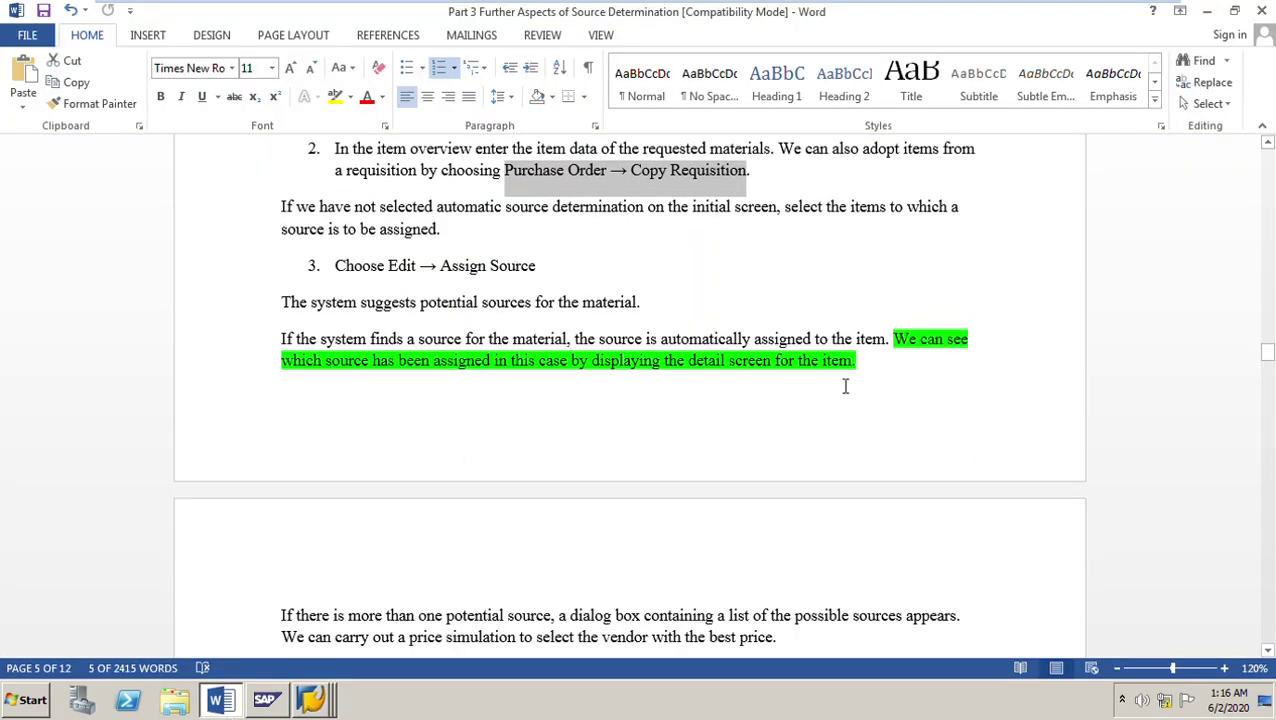
pyautogui.click(310, 700)
pyautogui.click(312, 664)
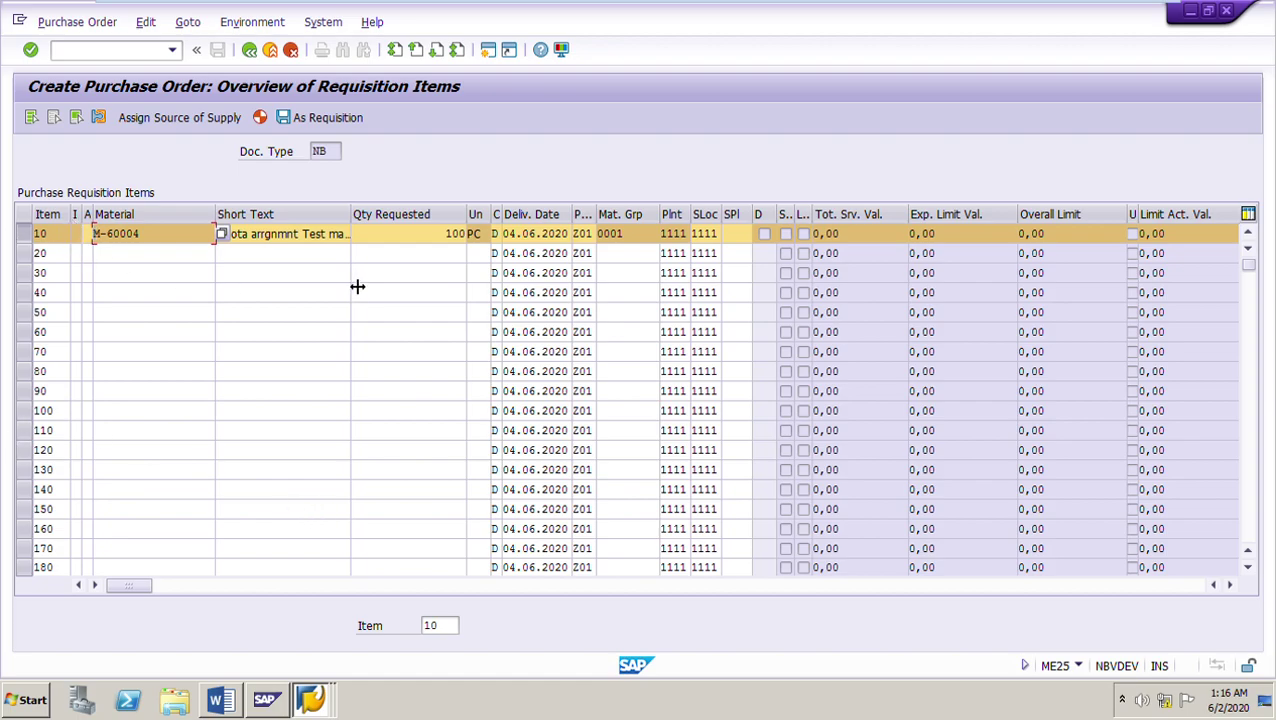
# Step: Select item 10 with material M-60004 and display its detail screen
pyautogui.click(34, 238)
pyautogui.click(24, 234)
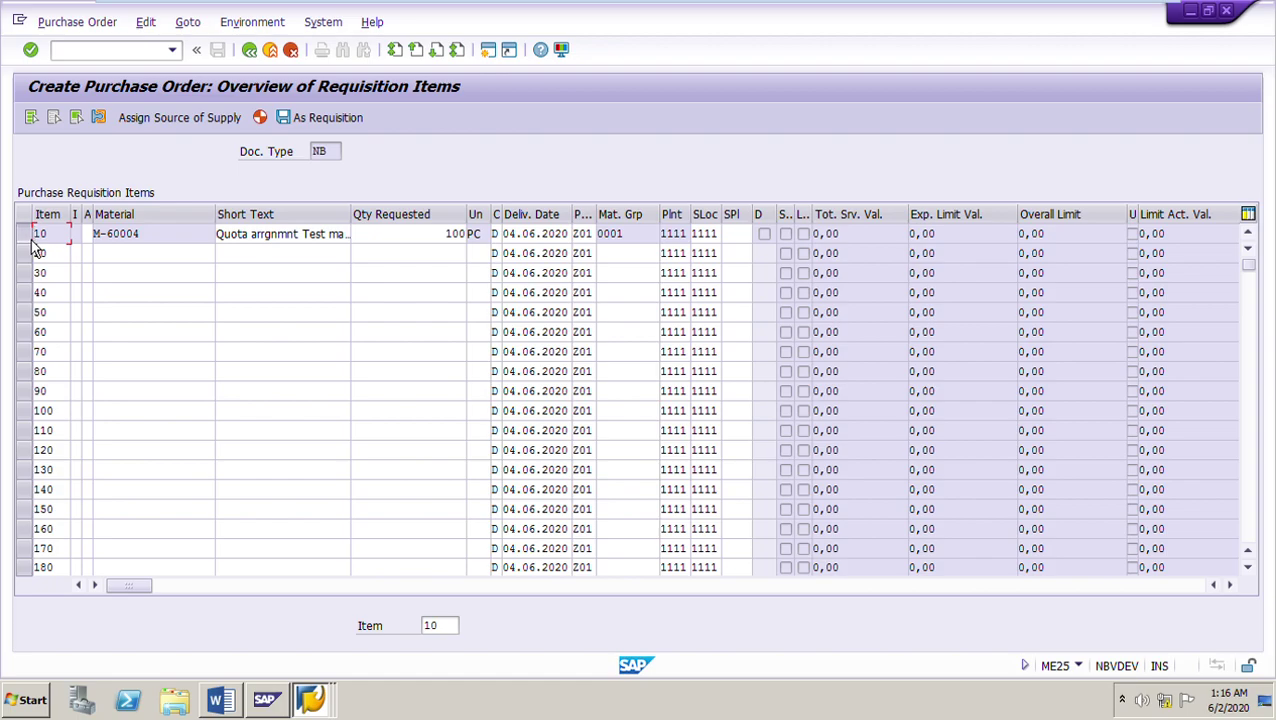
pyautogui.click(191, 25)
pyautogui.click(109, 145)
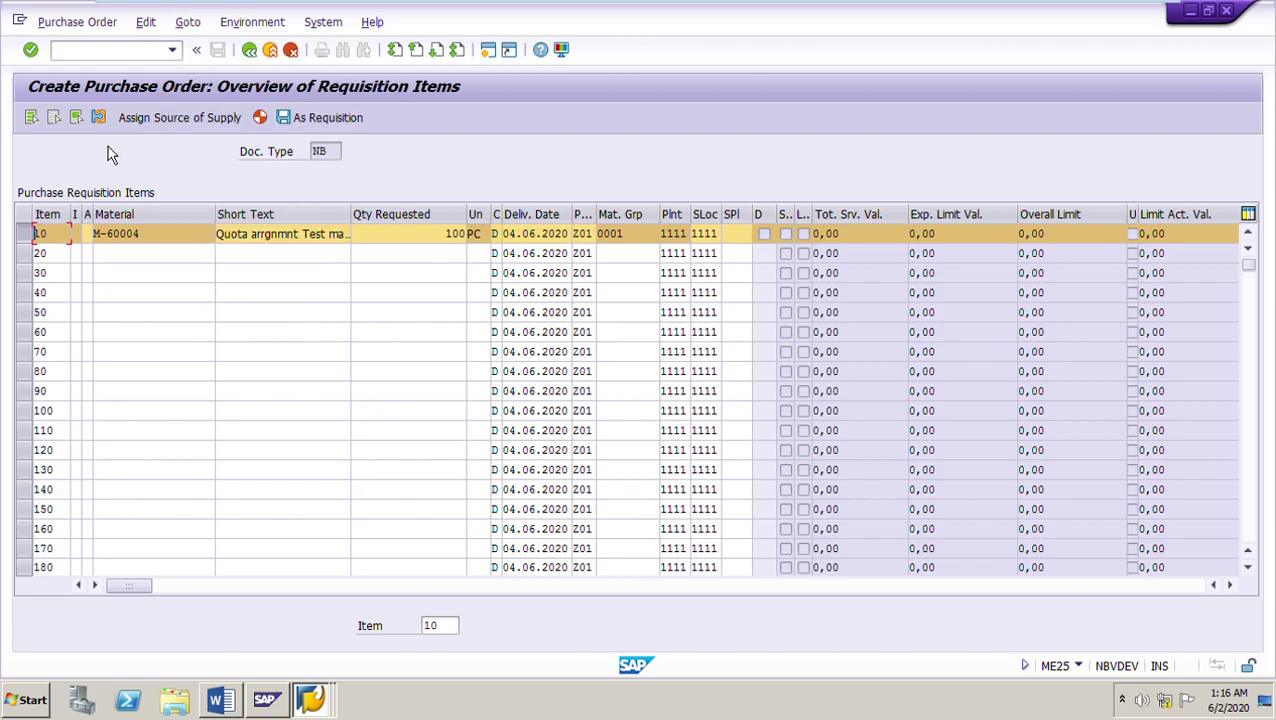
pyautogui.click(100, 120)
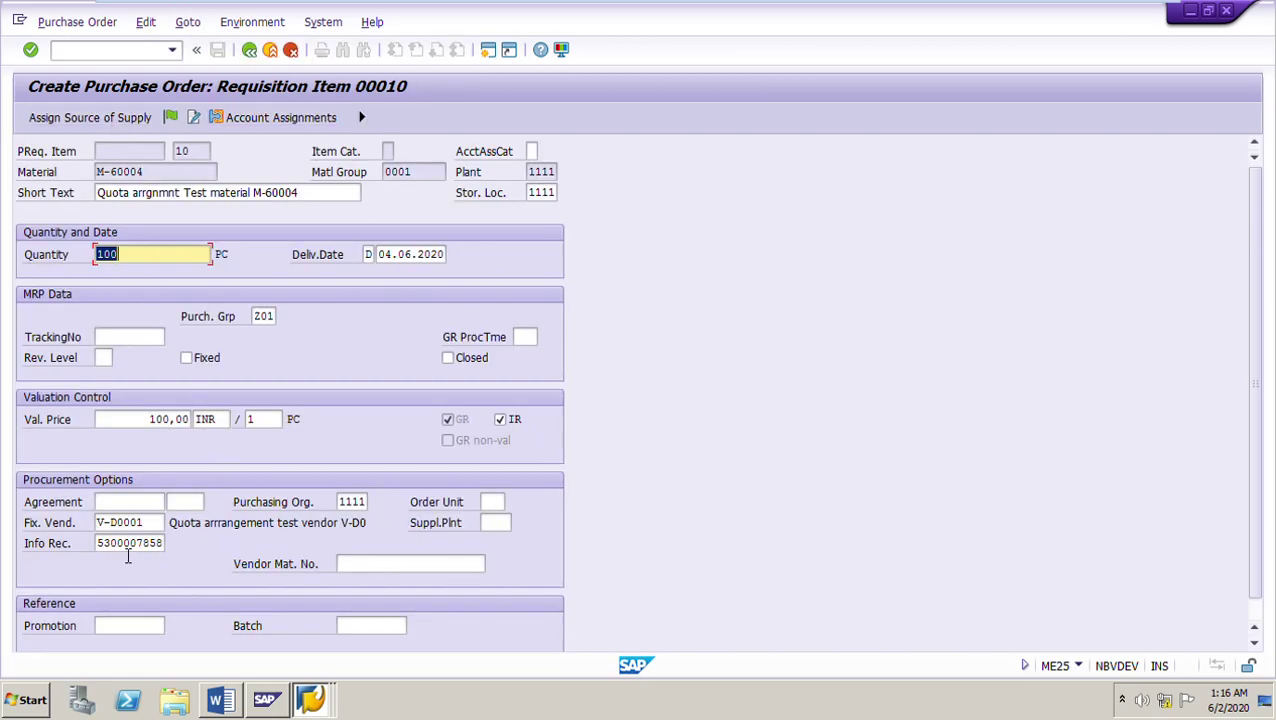
# Step: Examine the assigned fixed vendor, info record and purchasing organization of item 10, and return to the item overview
pyautogui.moveTo(152, 522); pyautogui.dragTo(75, 532)
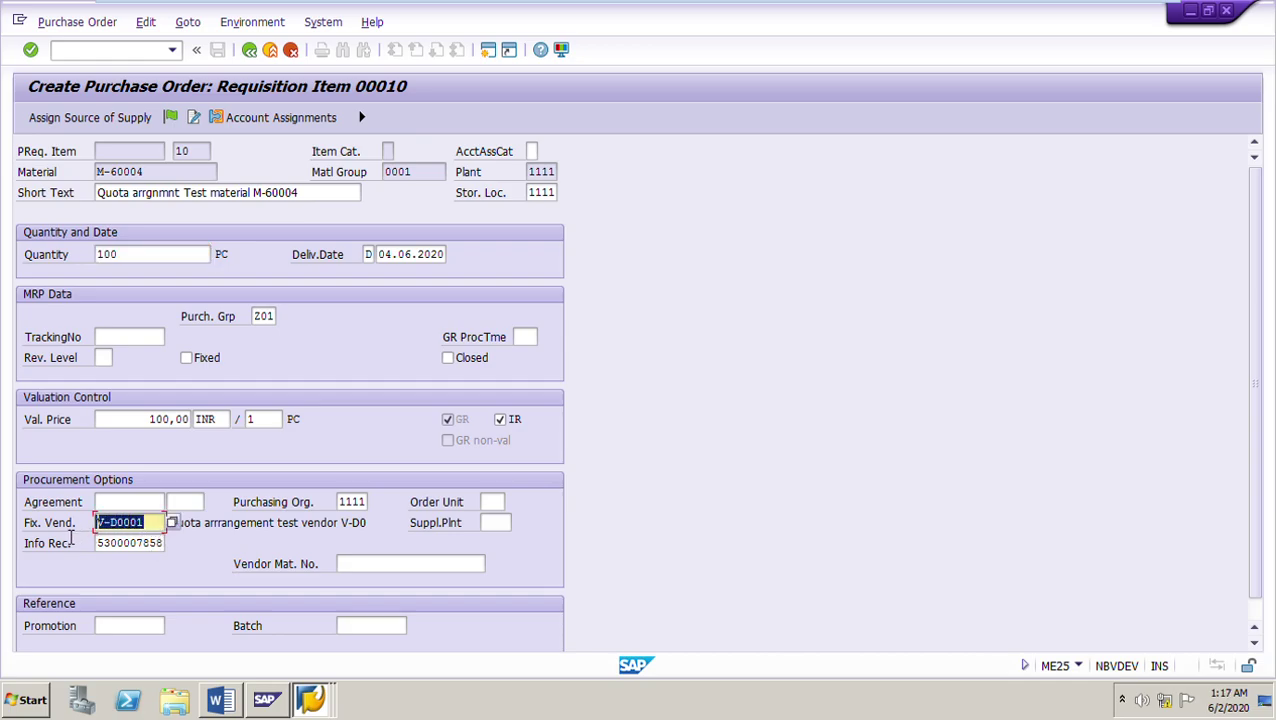
pyautogui.click(156, 524)
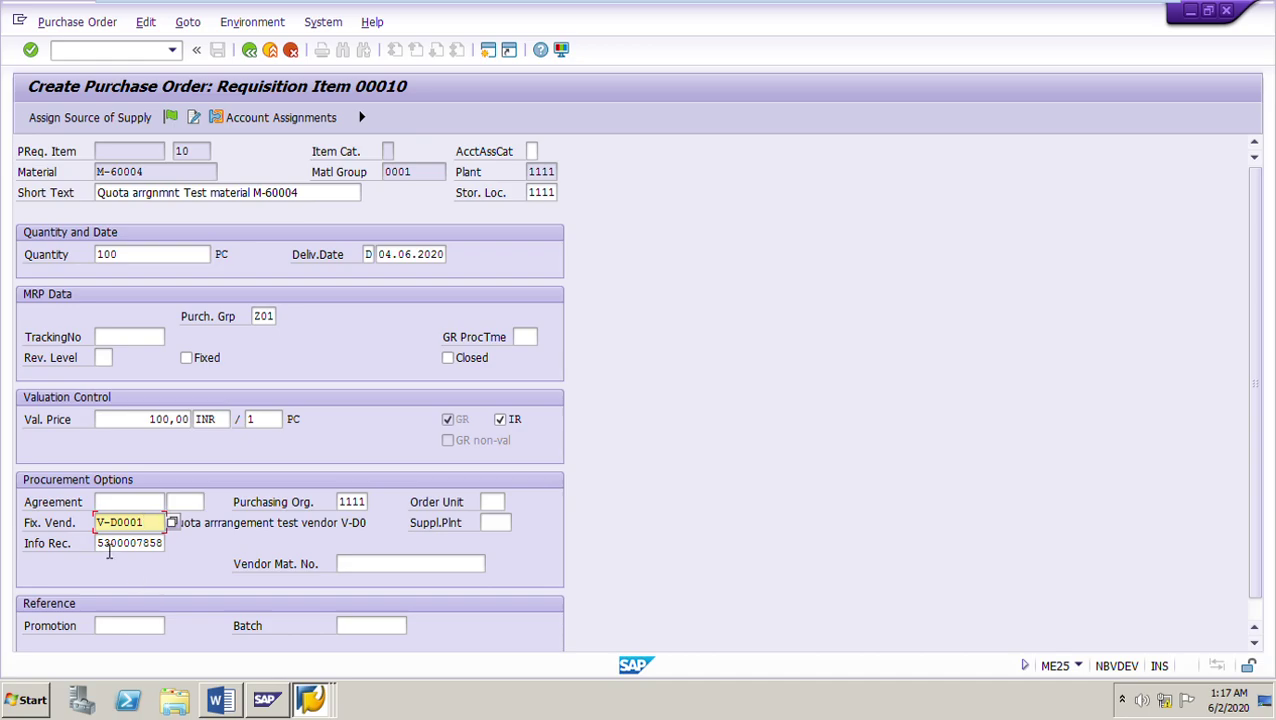
pyautogui.moveTo(104, 550); pyautogui.dragTo(165, 541)
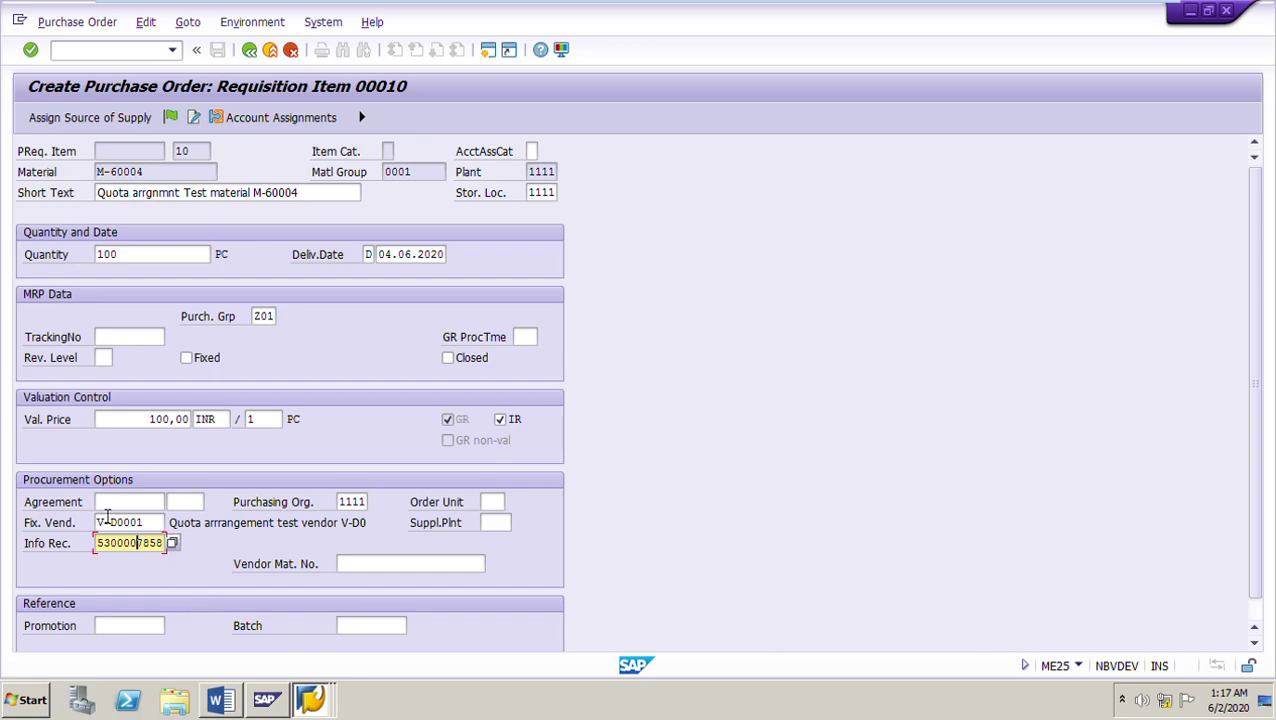
pyautogui.doubleClick(350, 503)
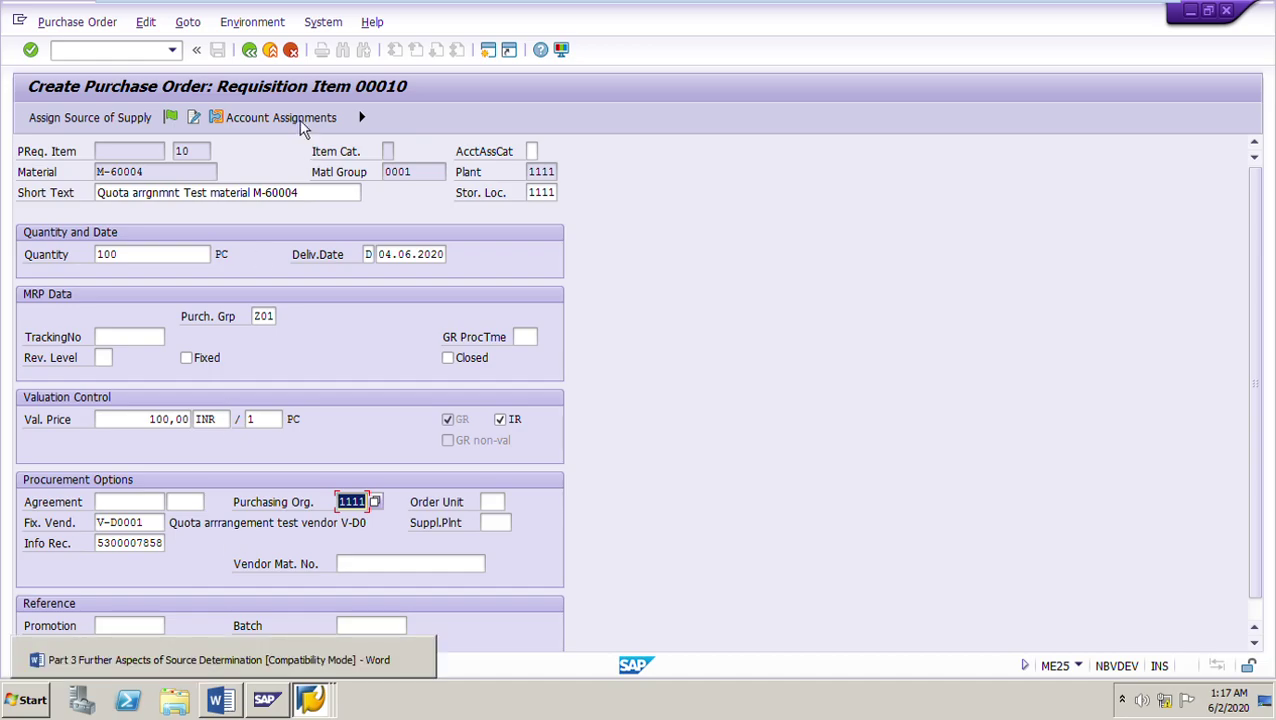
pyautogui.click(258, 60)
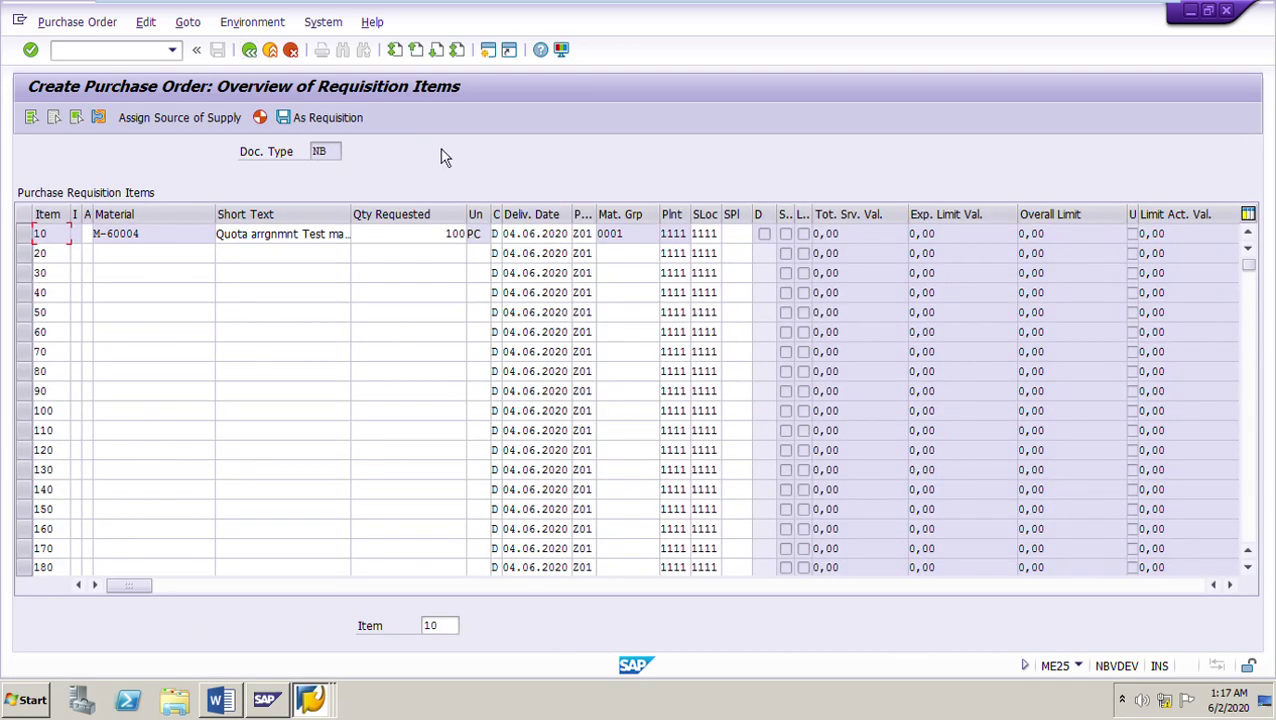
# Step: Read the Word guide's passage on multiple potential sources and generating purchase orders, and return to the SAP item overview
pyautogui.click(228, 706)
pyautogui.scroll(-3, 686, 440)
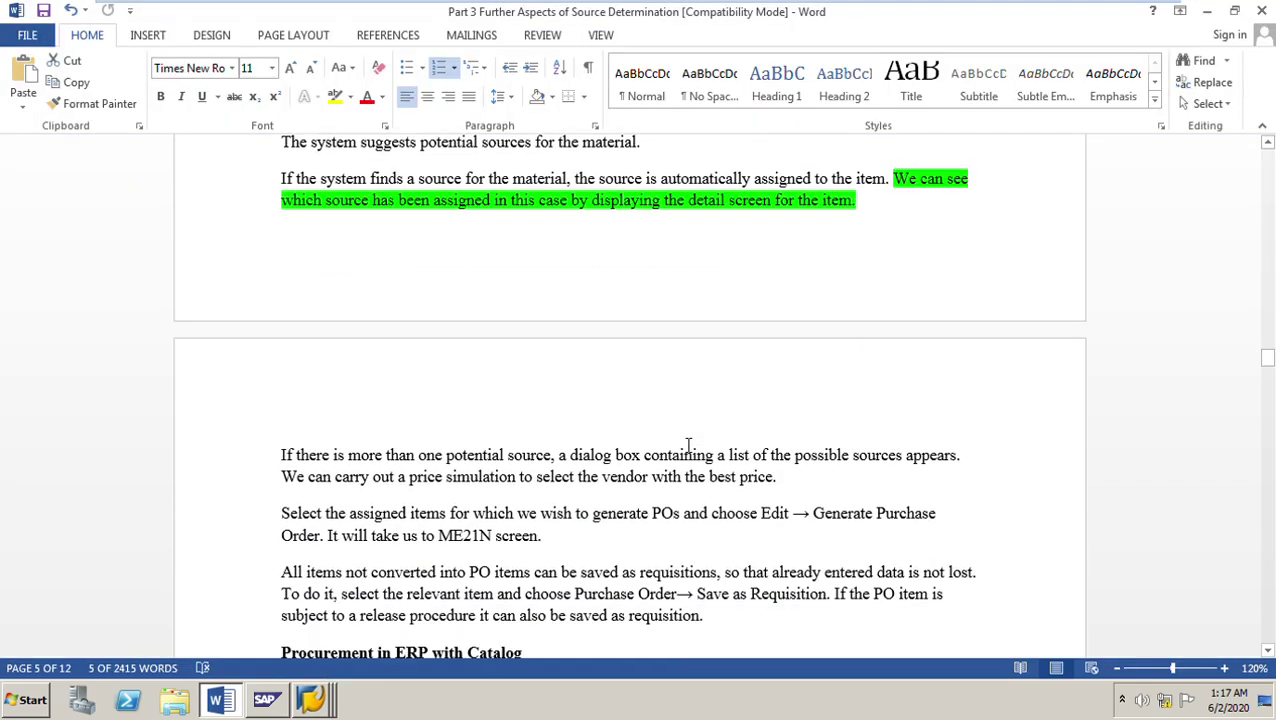
pyautogui.scroll(-2, 688, 444)
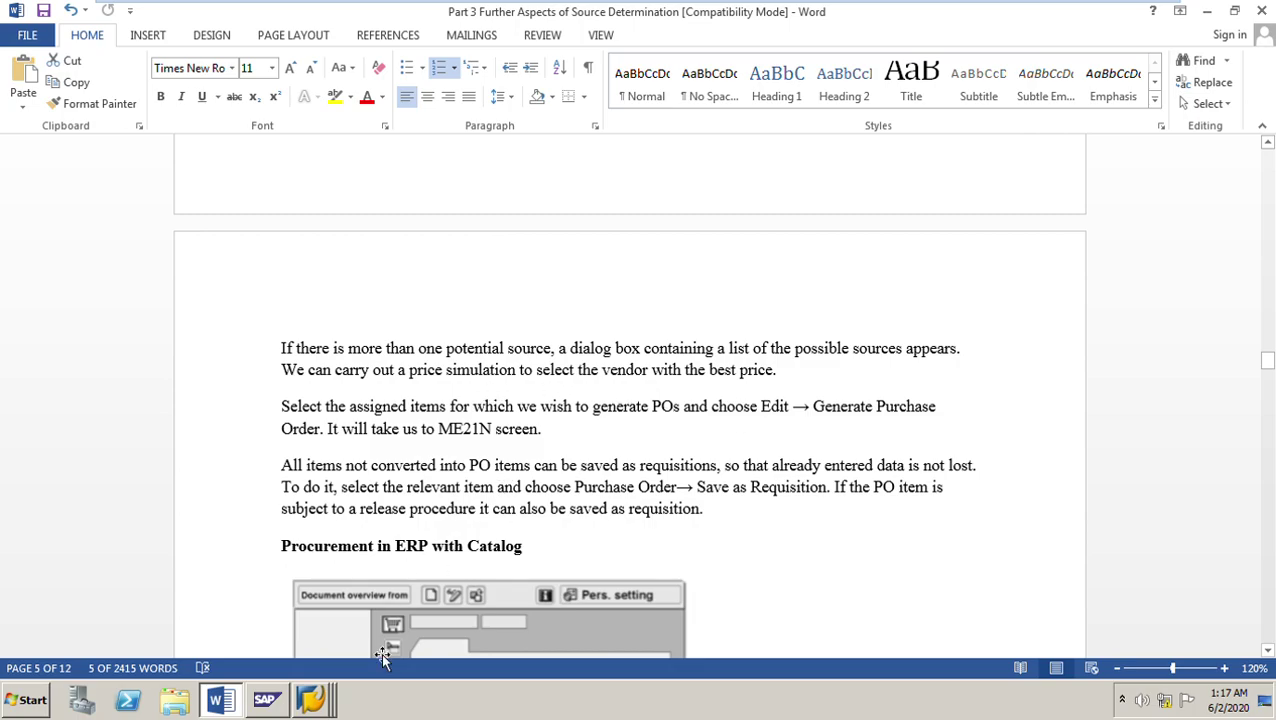
pyautogui.moveTo(329, 710)
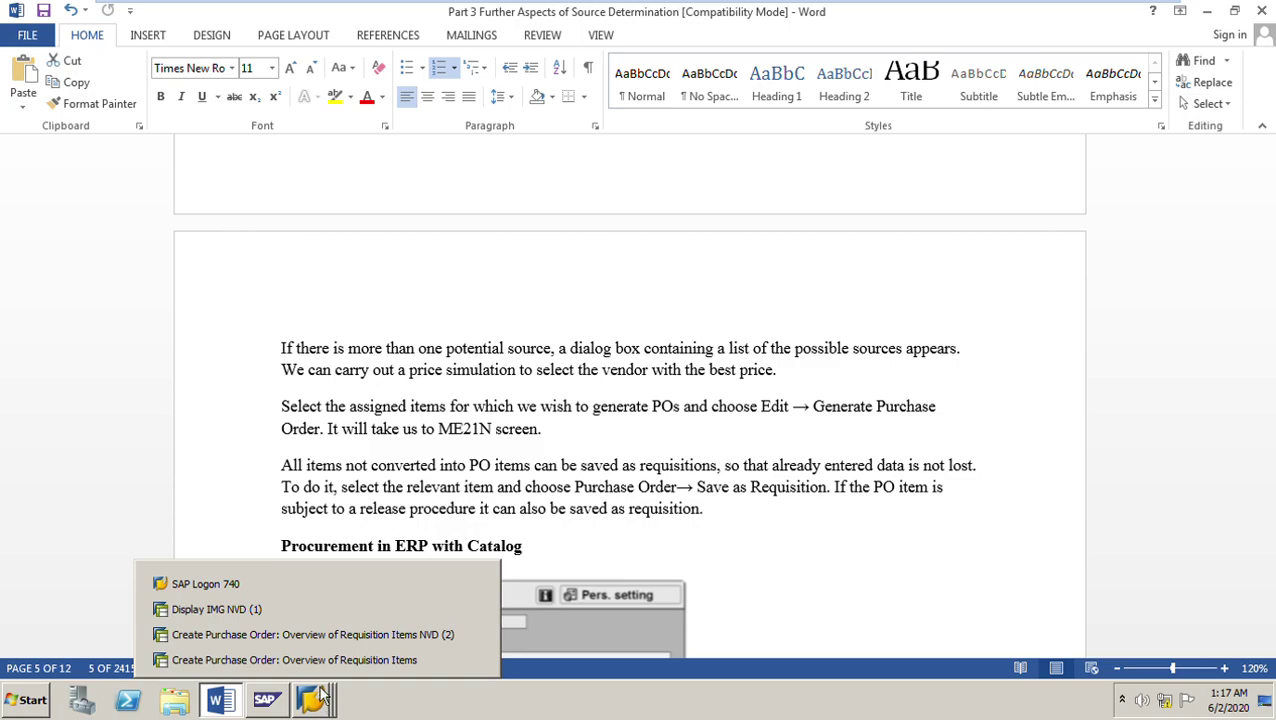
pyautogui.click(294, 660)
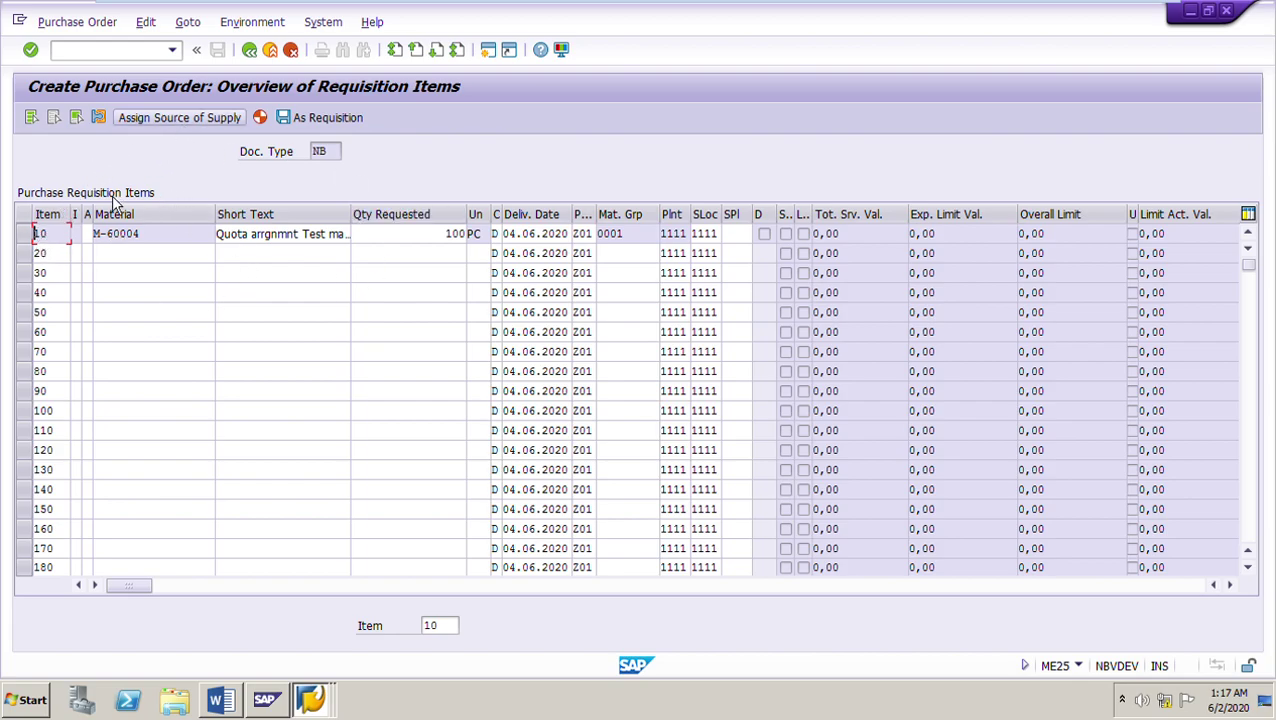
# Step: Select item 10, reread the guide's Generate Purchase Order instruction, generate and check the purchase order in SAP, and exit it without saving
pyautogui.click(24, 234)
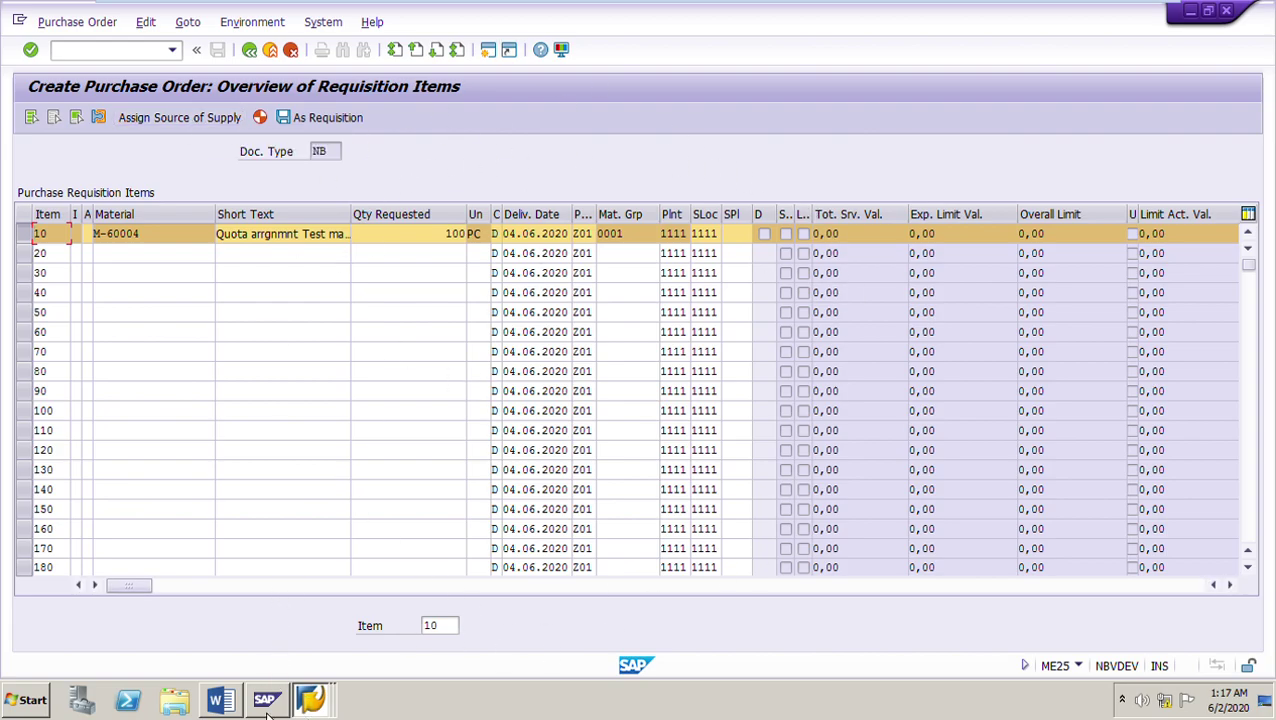
pyautogui.moveTo(222, 702)
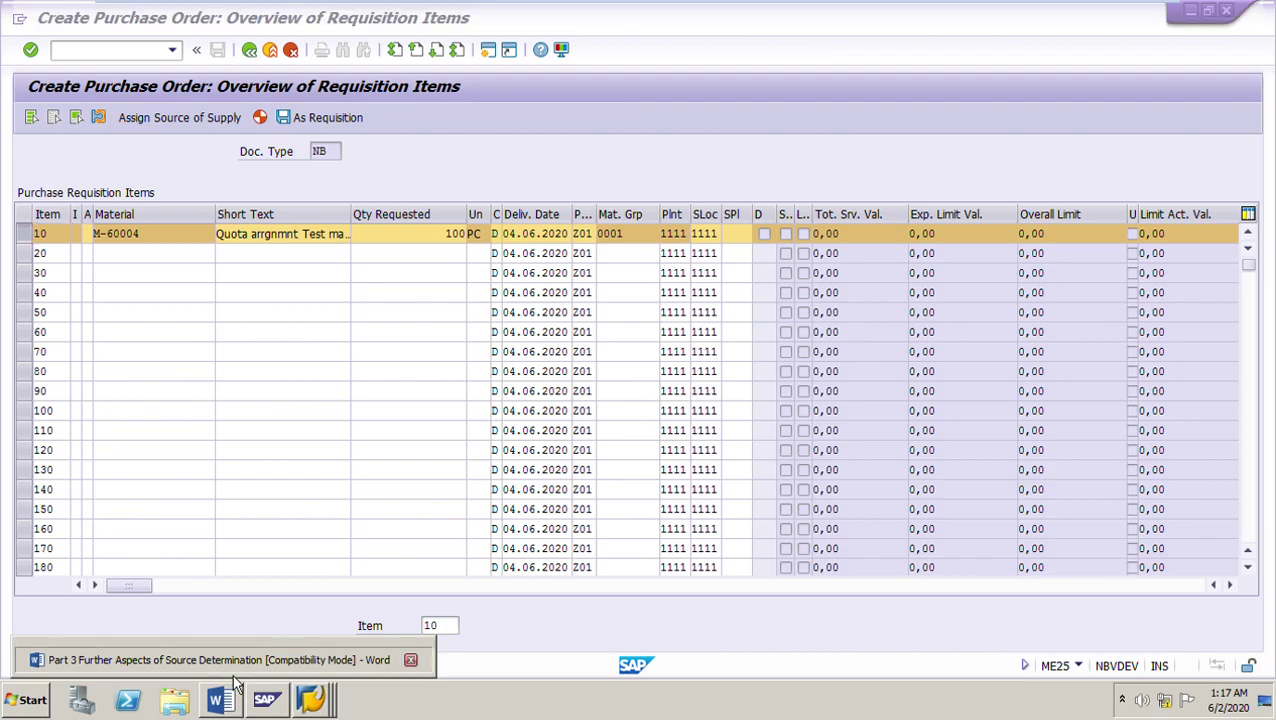
pyautogui.click(234, 675)
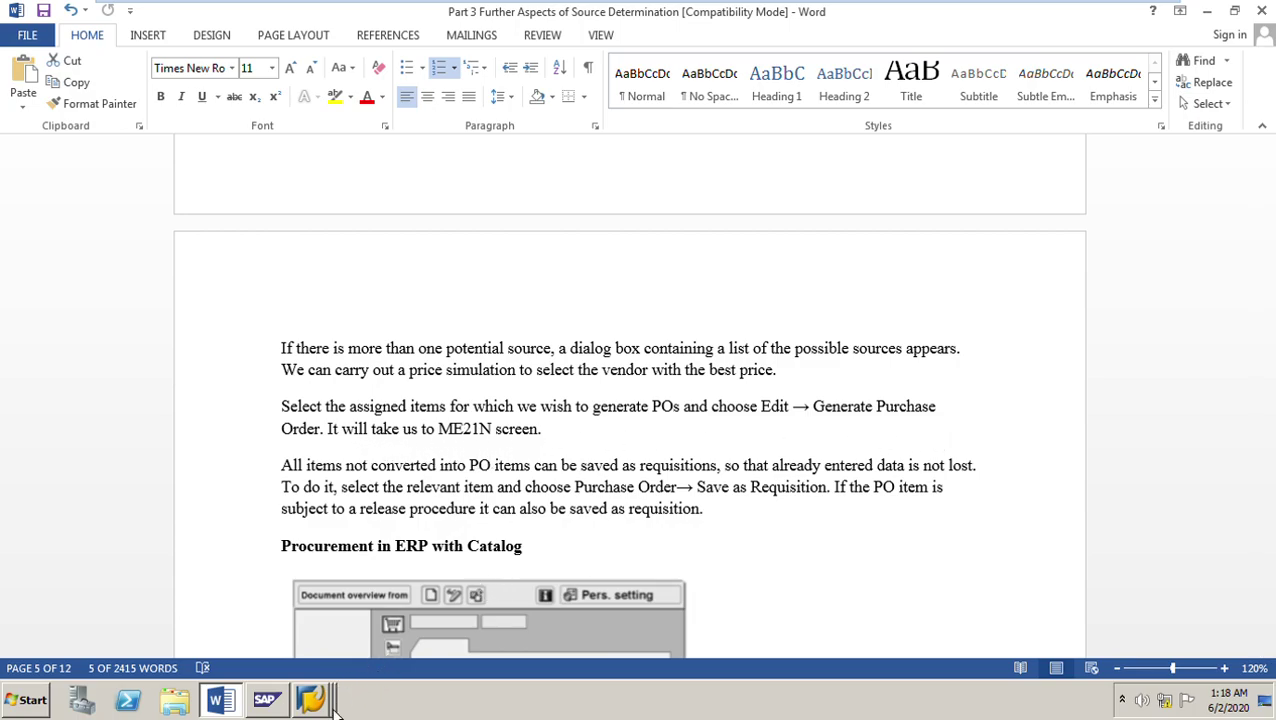
pyautogui.moveTo(335, 705)
pyautogui.click(300, 659)
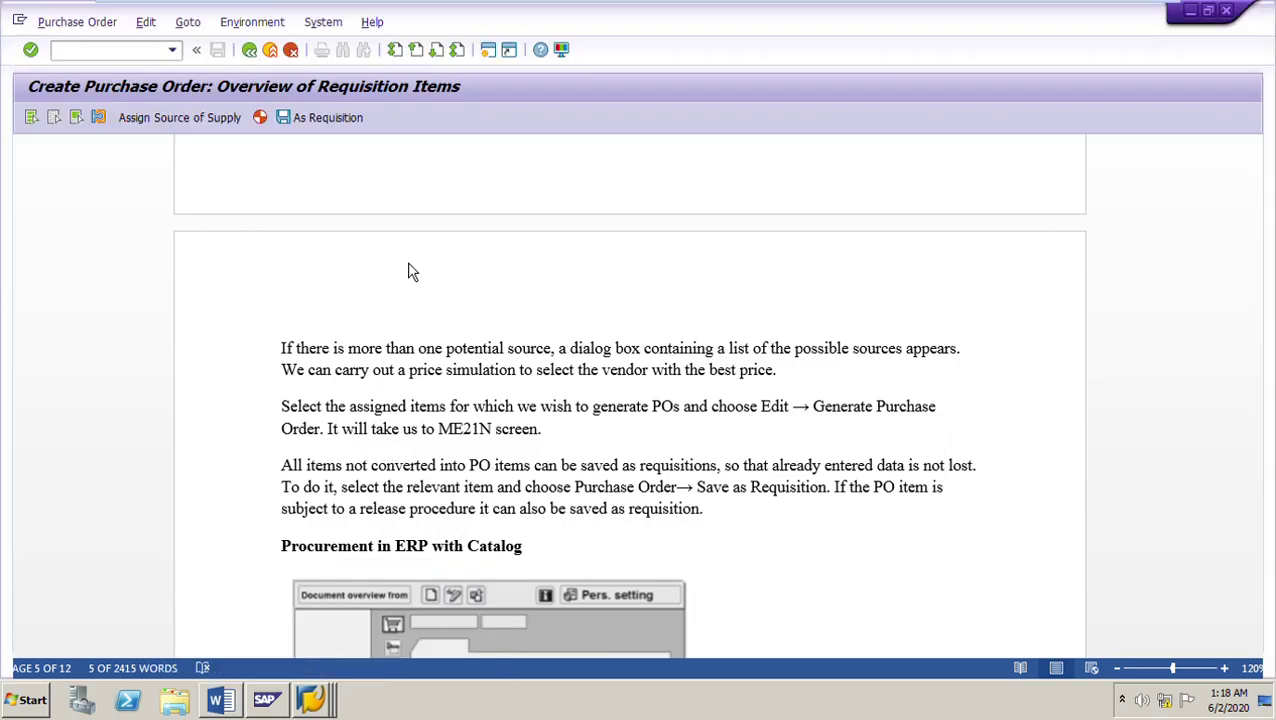
pyautogui.click(270, 126)
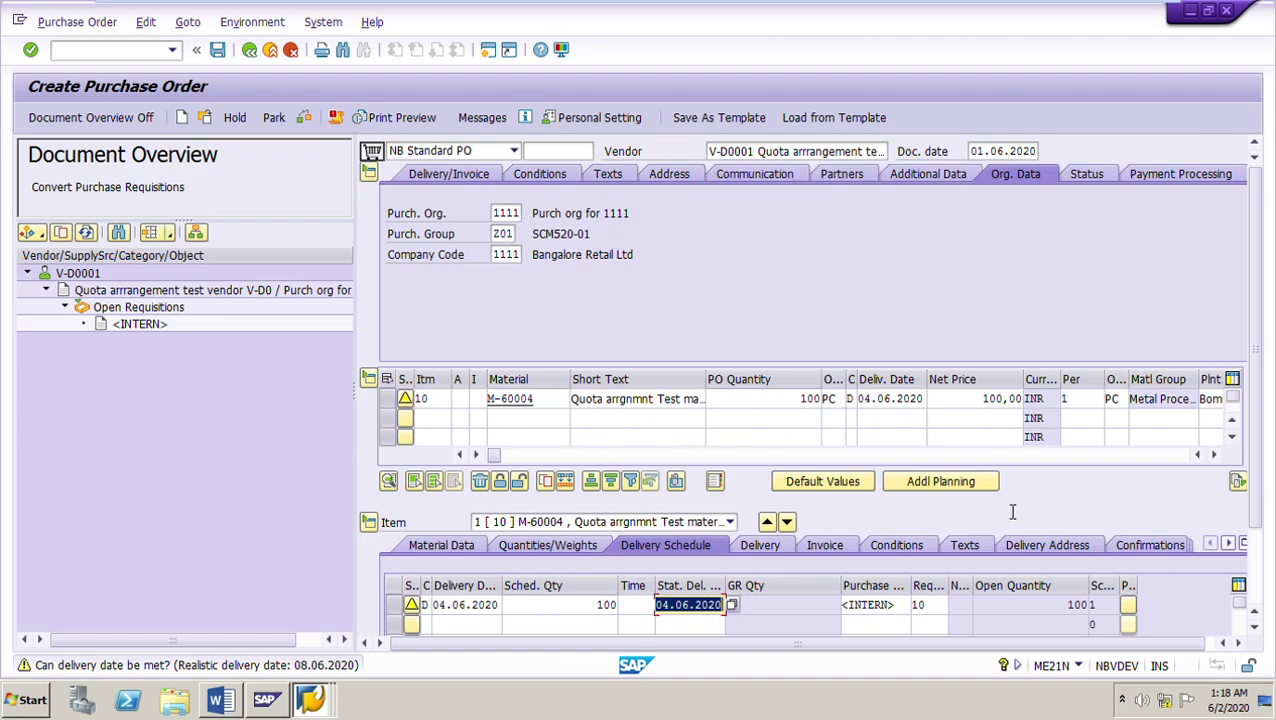
pyautogui.click(320, 128)
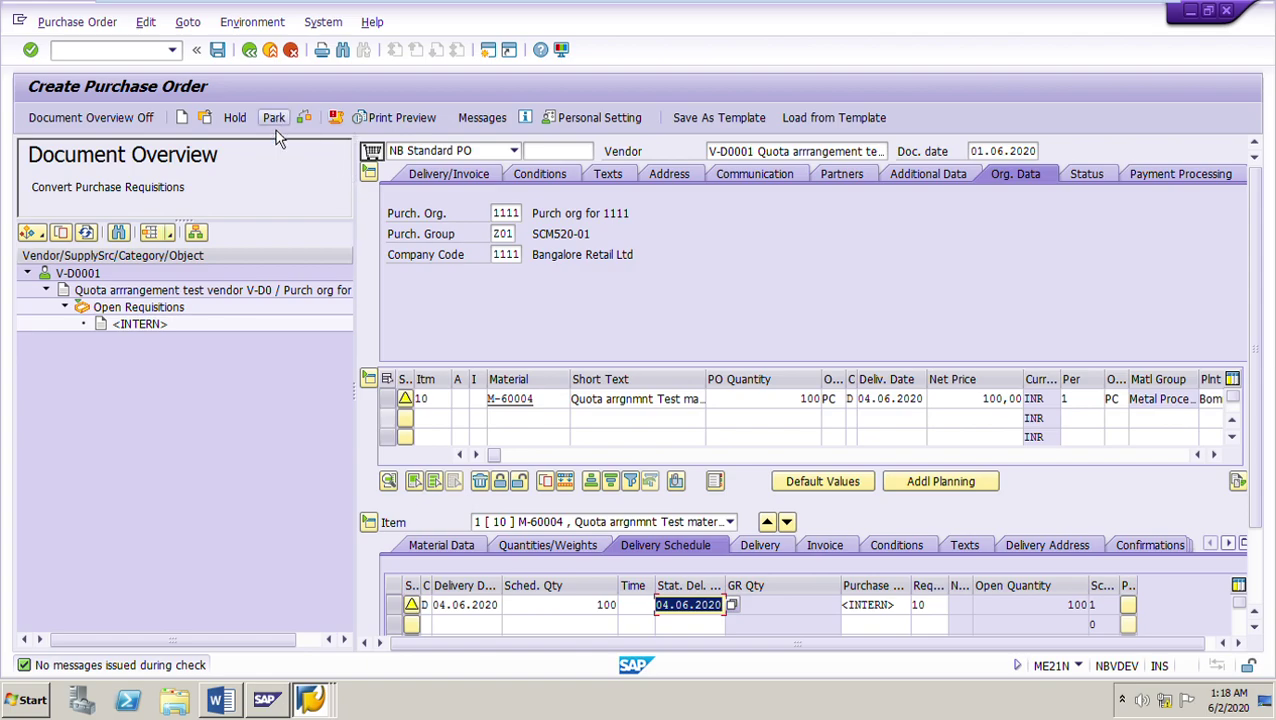
pyautogui.click(250, 51)
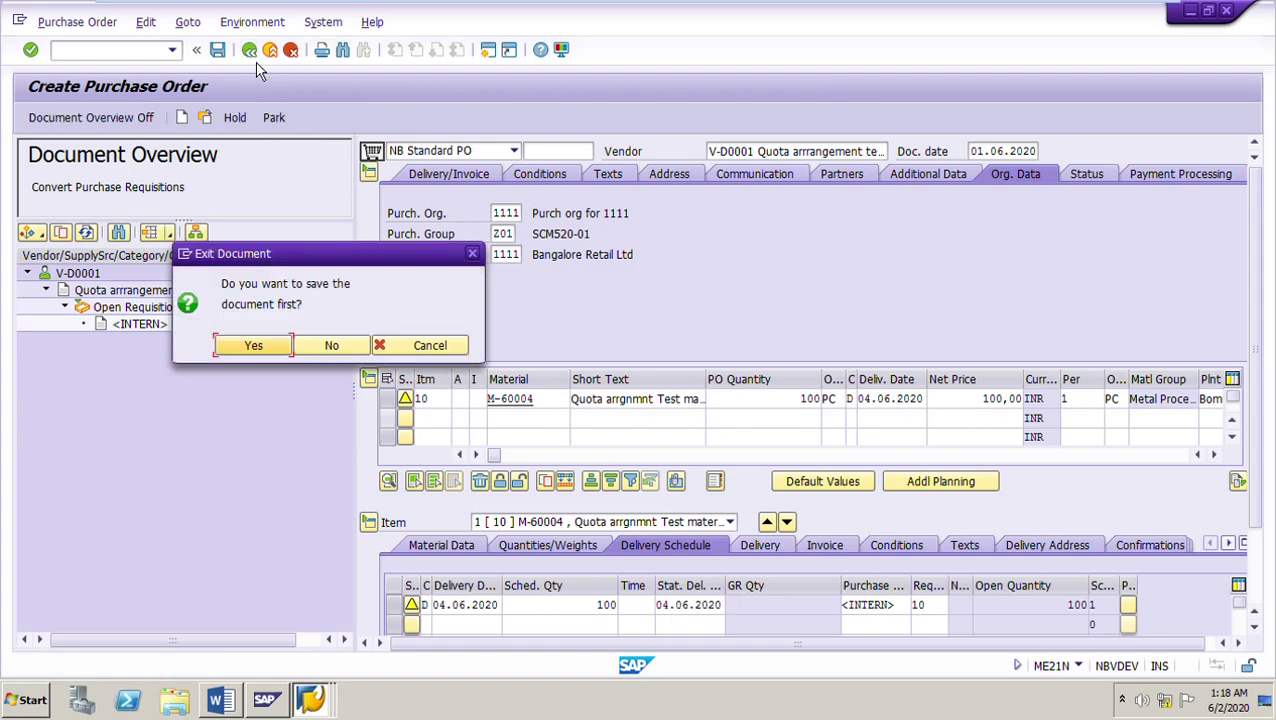
pyautogui.click(331, 346)
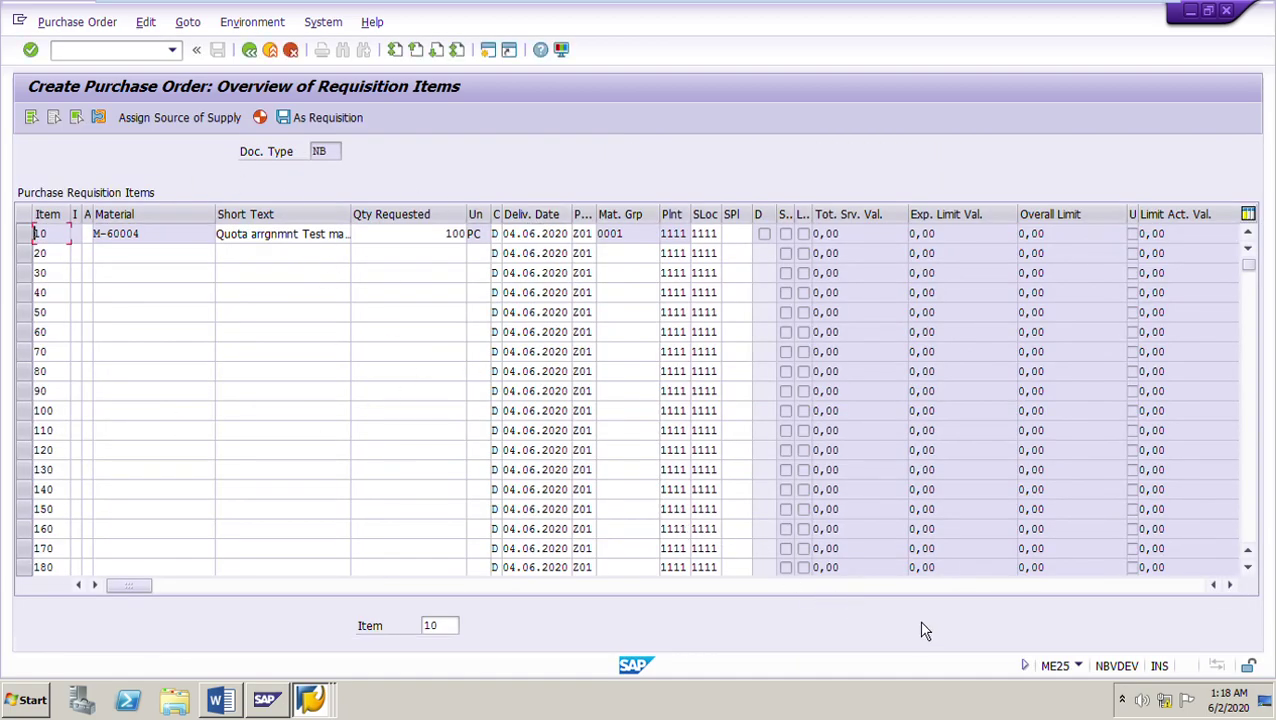
# Step: Read the Word guide's Save as Requisition instructions and save the SAP item as a purchase requisition
pyautogui.click(228, 712)
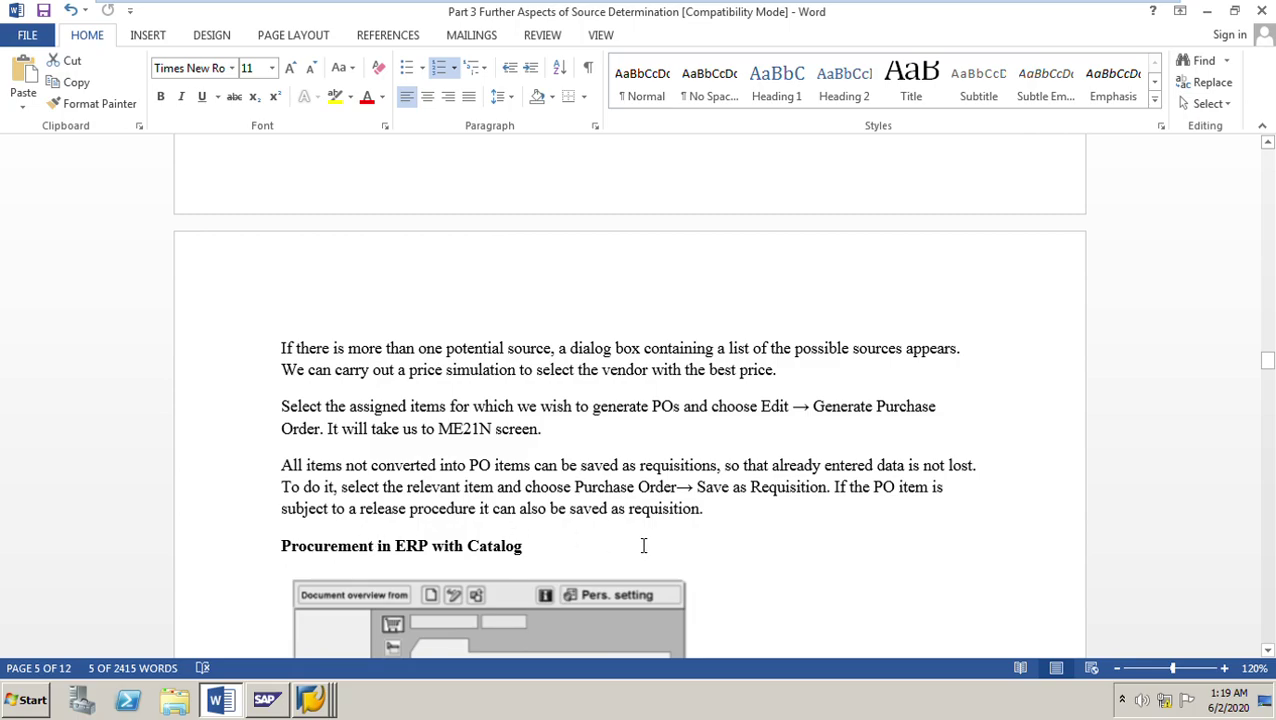
pyautogui.moveTo(330, 708)
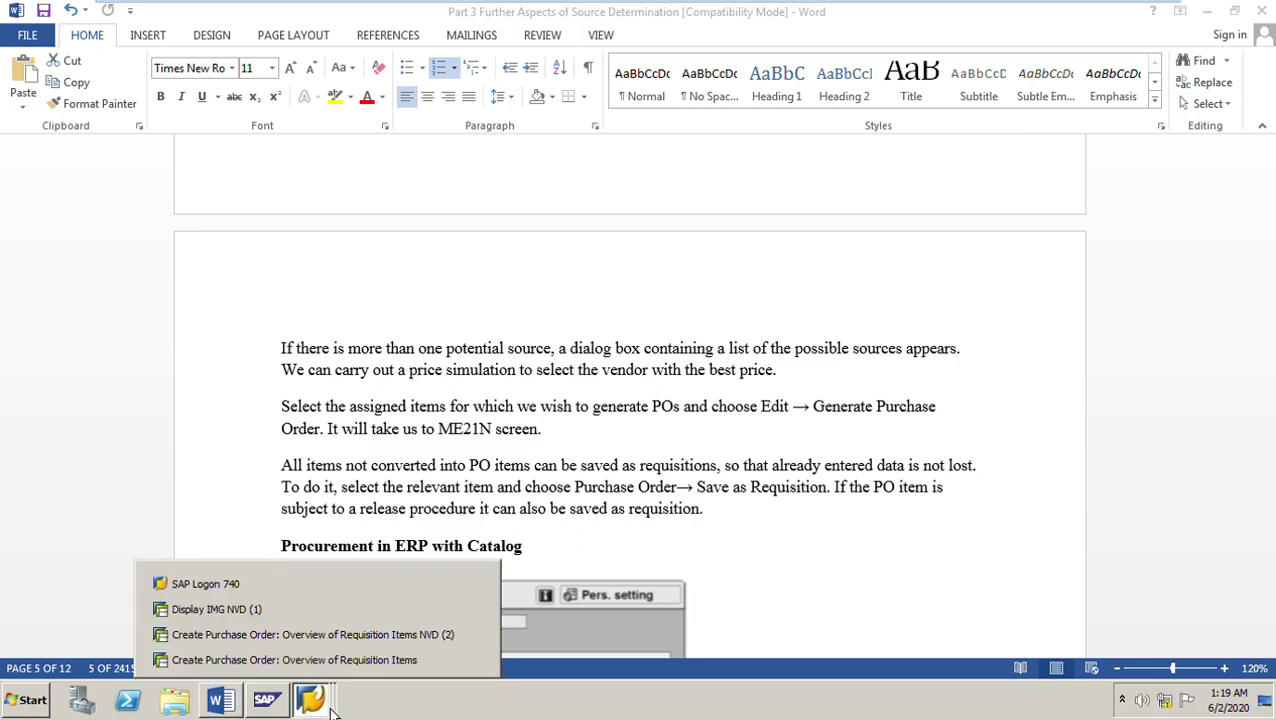
pyautogui.click(264, 662)
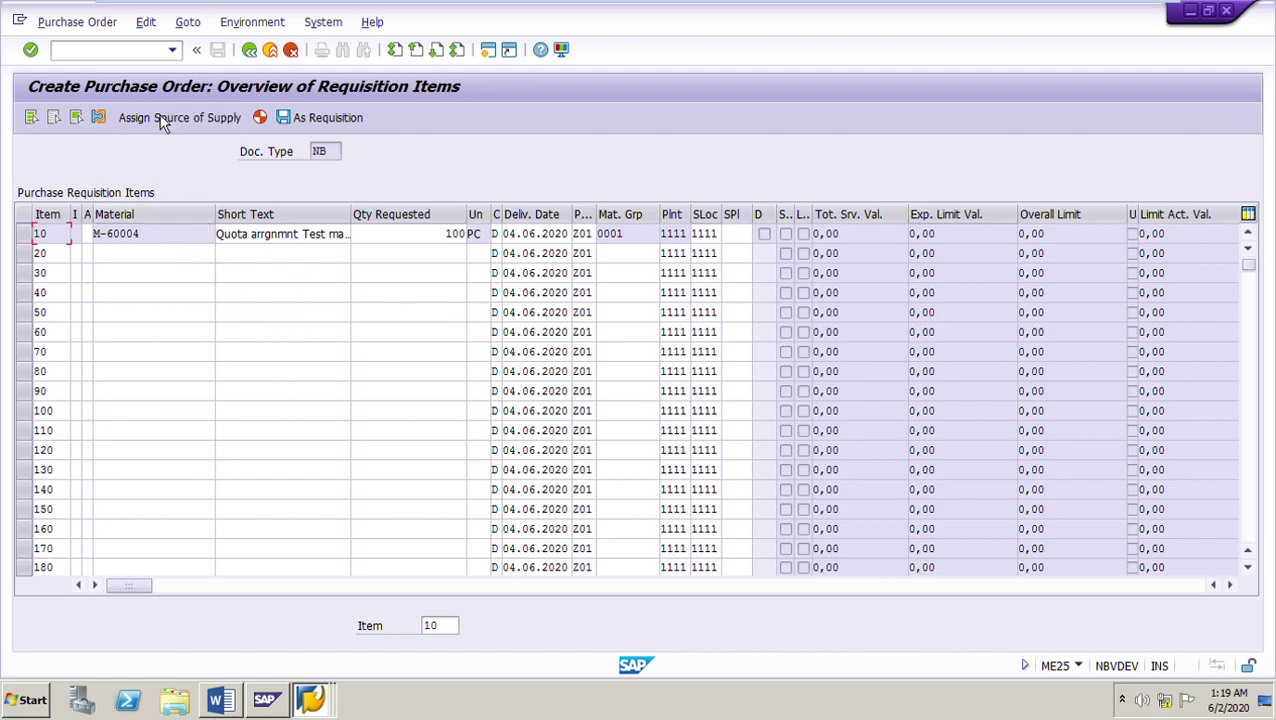
pyautogui.click(240, 709)
pyautogui.click(240, 709)
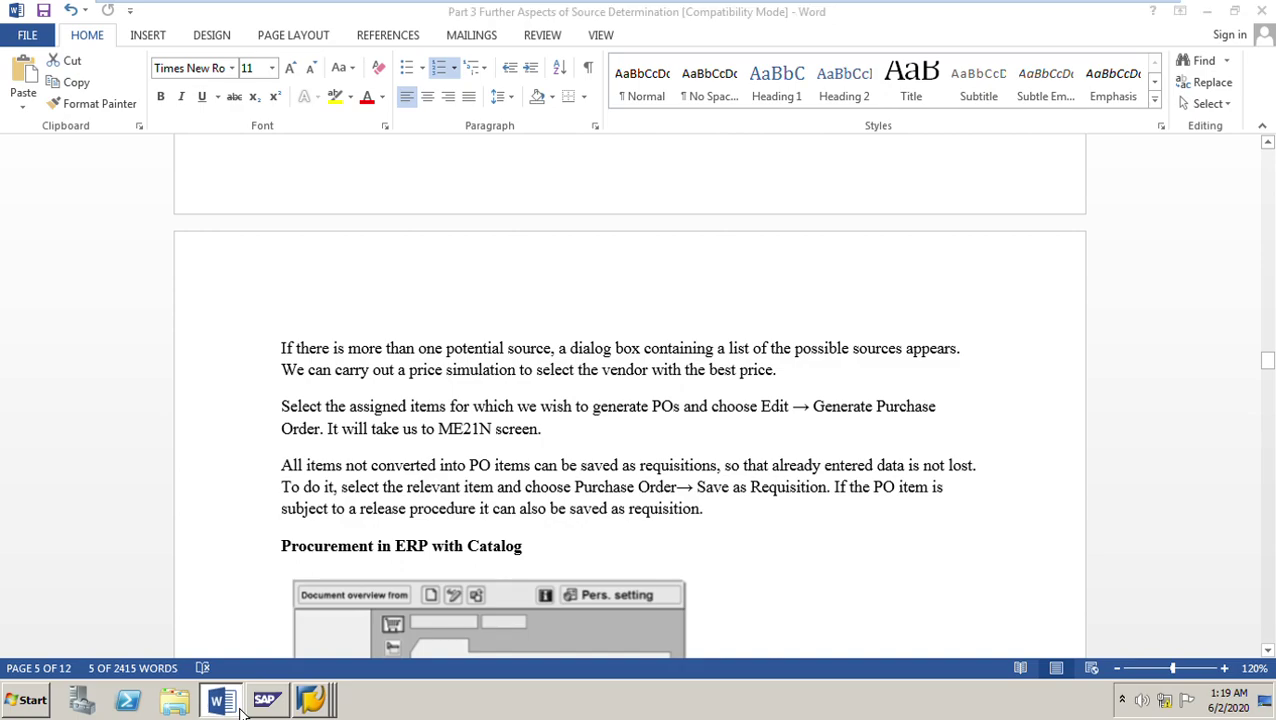
pyautogui.click(76, 24)
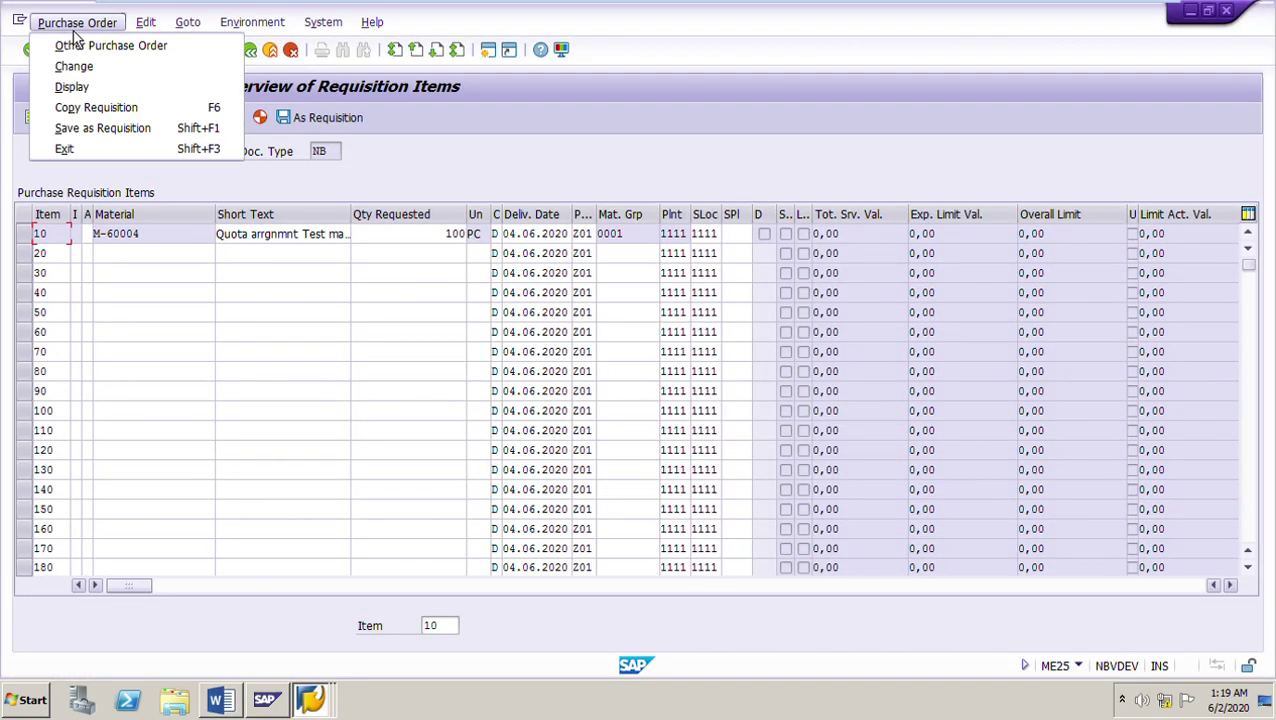
pyautogui.click(94, 138)
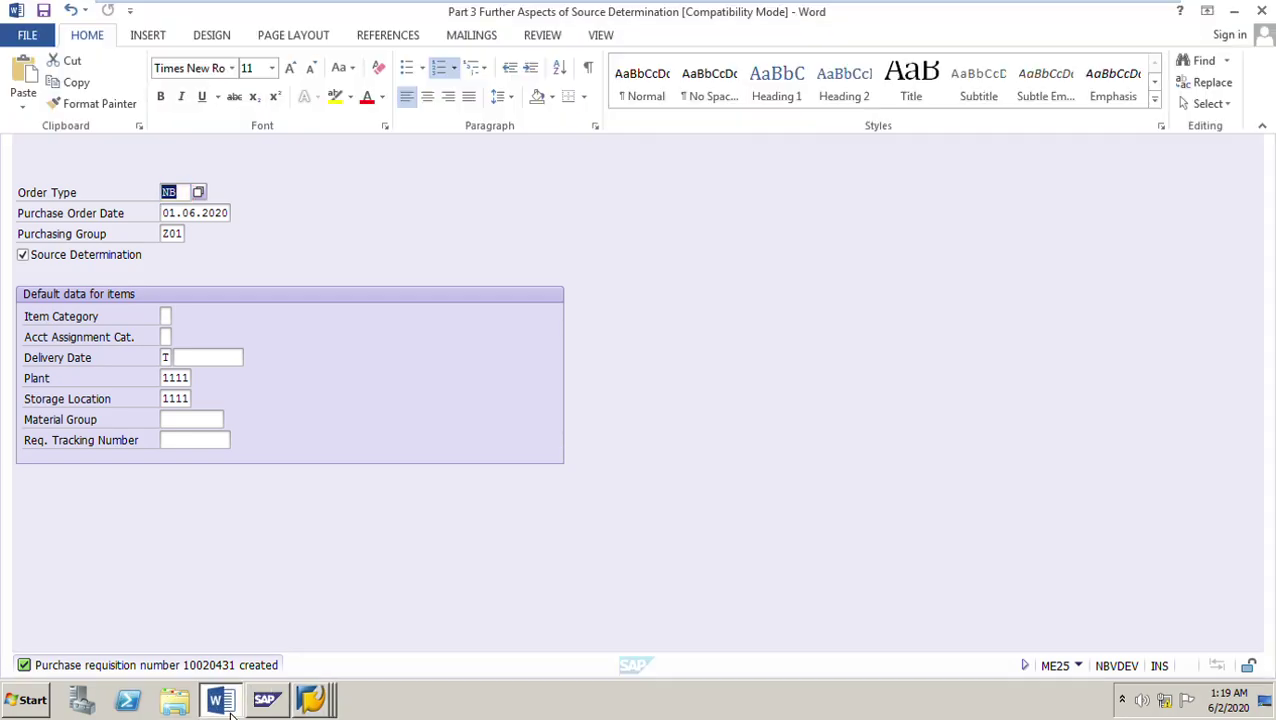
# Step: Return to the Word guide and read the "Procurement in ERP with Catalog" section, including the customizing path for connecting catalogs
pyautogui.hotkey('alt', 'Tab')
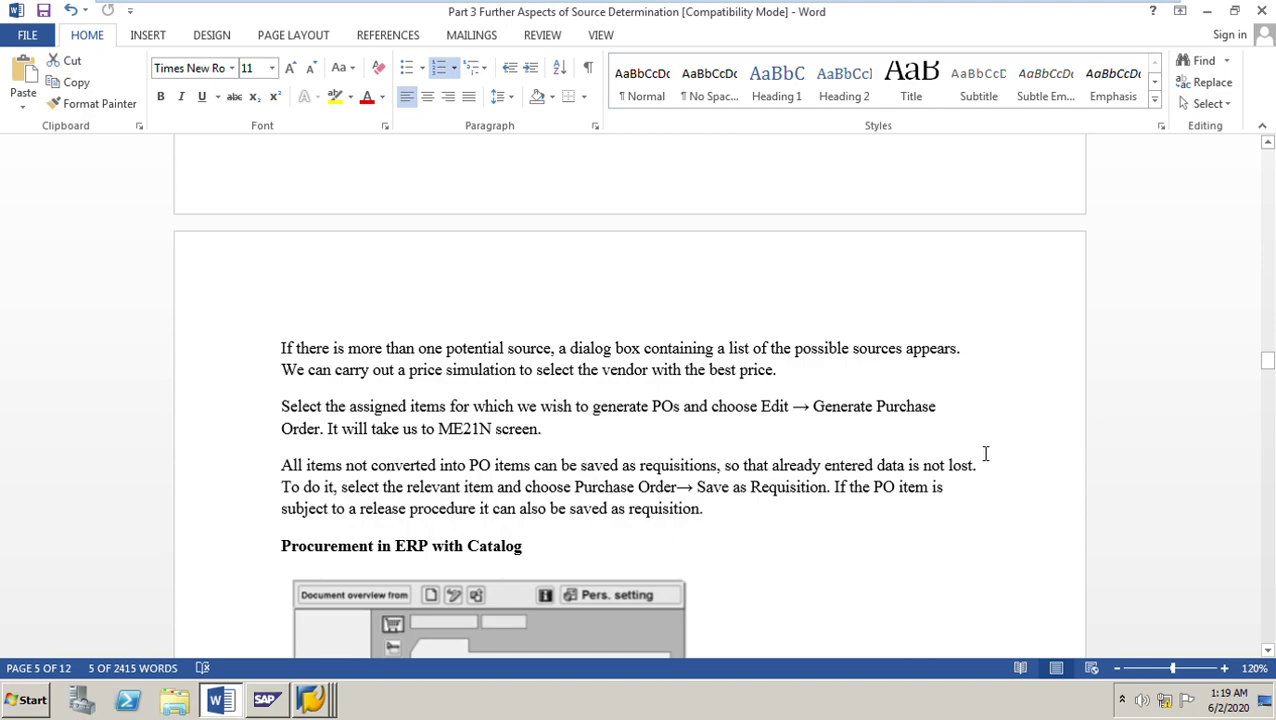
pyautogui.scroll(-5, 985, 453)
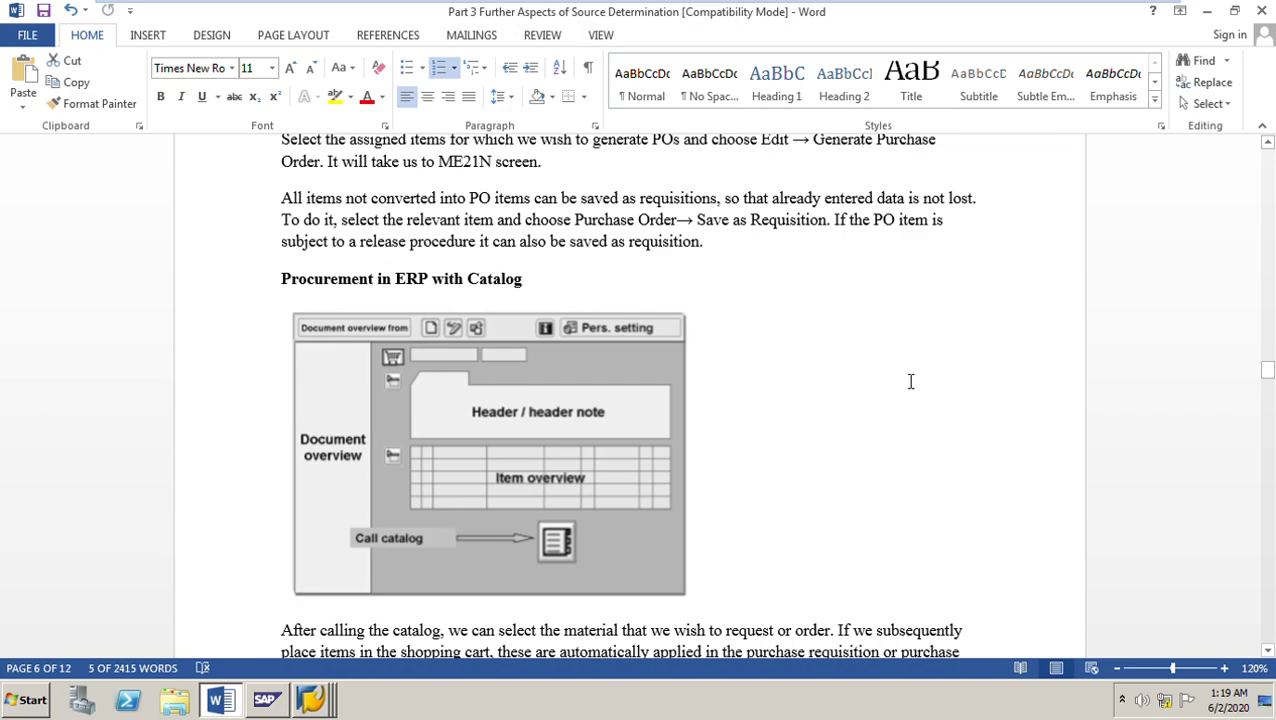
pyautogui.scroll(-2, 910, 381)
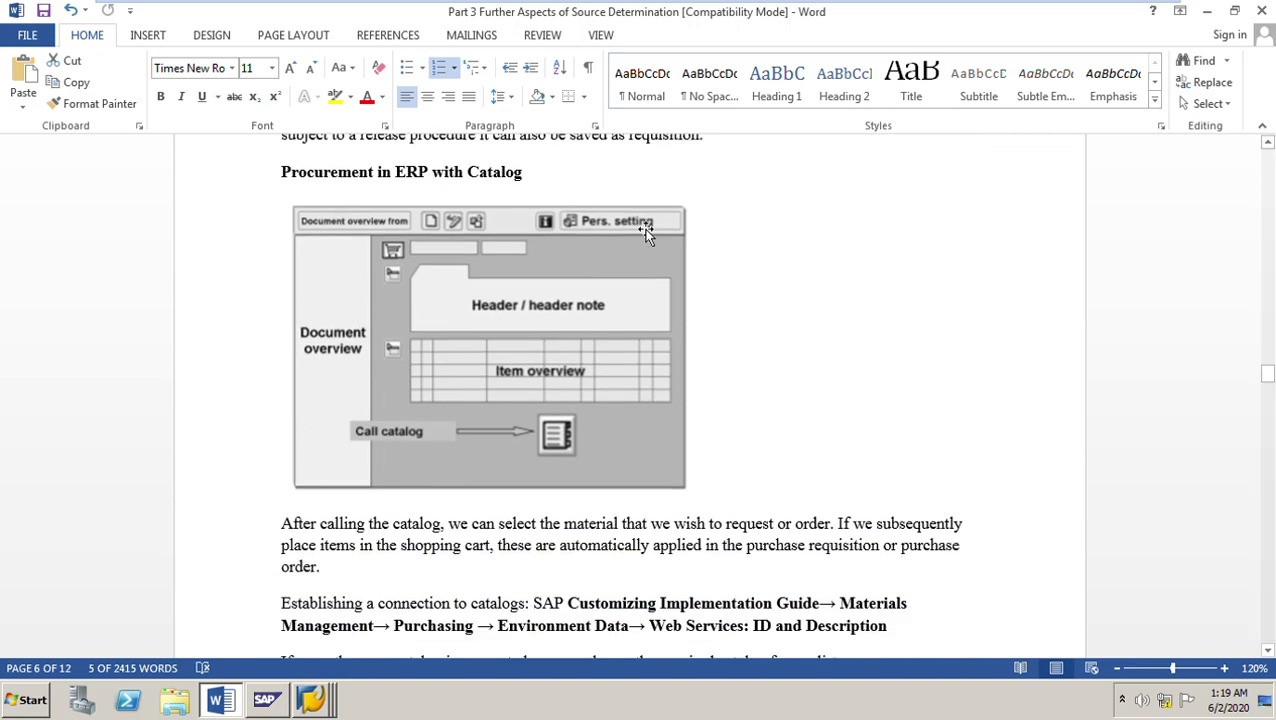
pyautogui.scroll(-2, 747, 273)
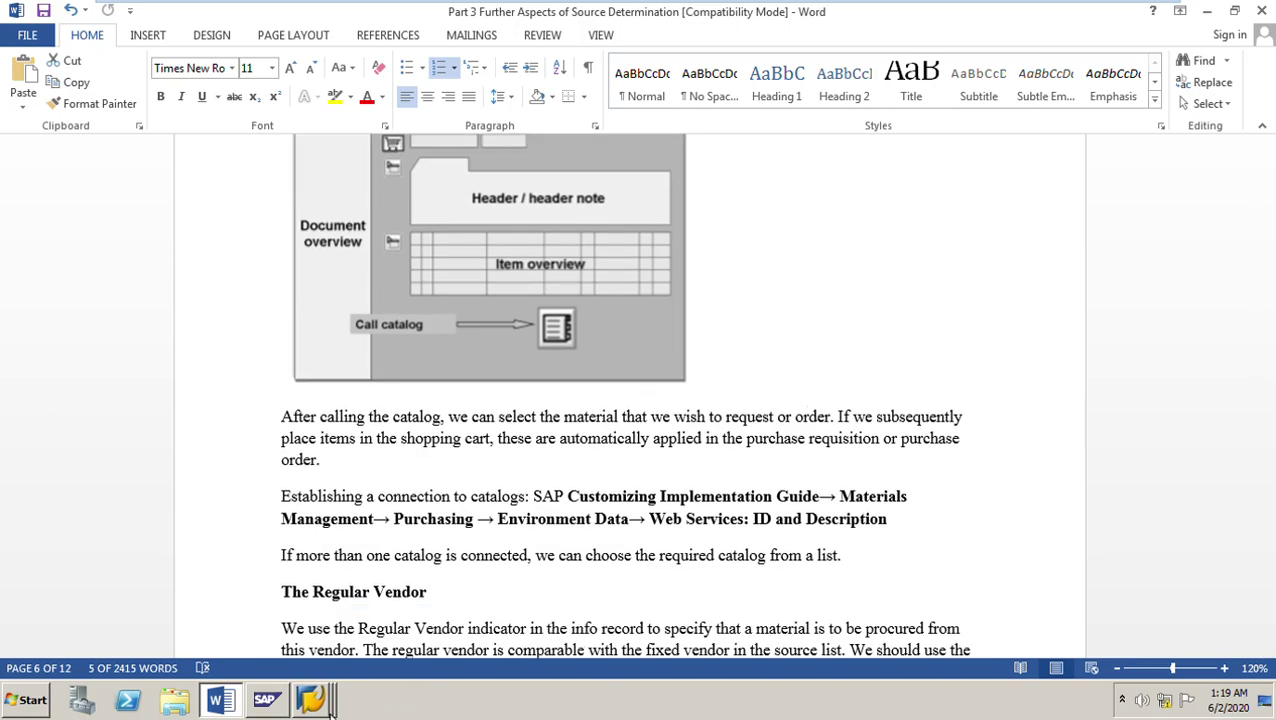
# Step: Return to SAP, exit the finished ME25 session, and open the other session's requisition item overview with delivery date 04.06.2020
pyautogui.moveTo(310, 700)
pyautogui.click(470, 660)
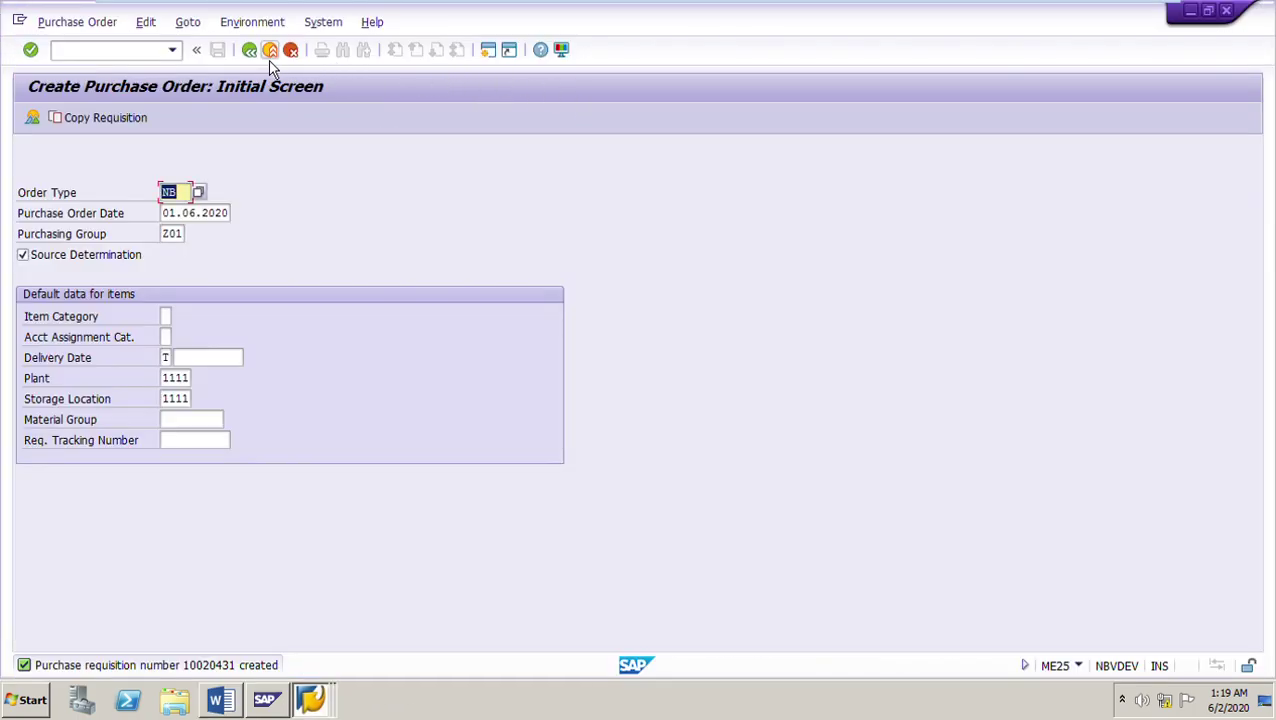
pyautogui.click(492, 56)
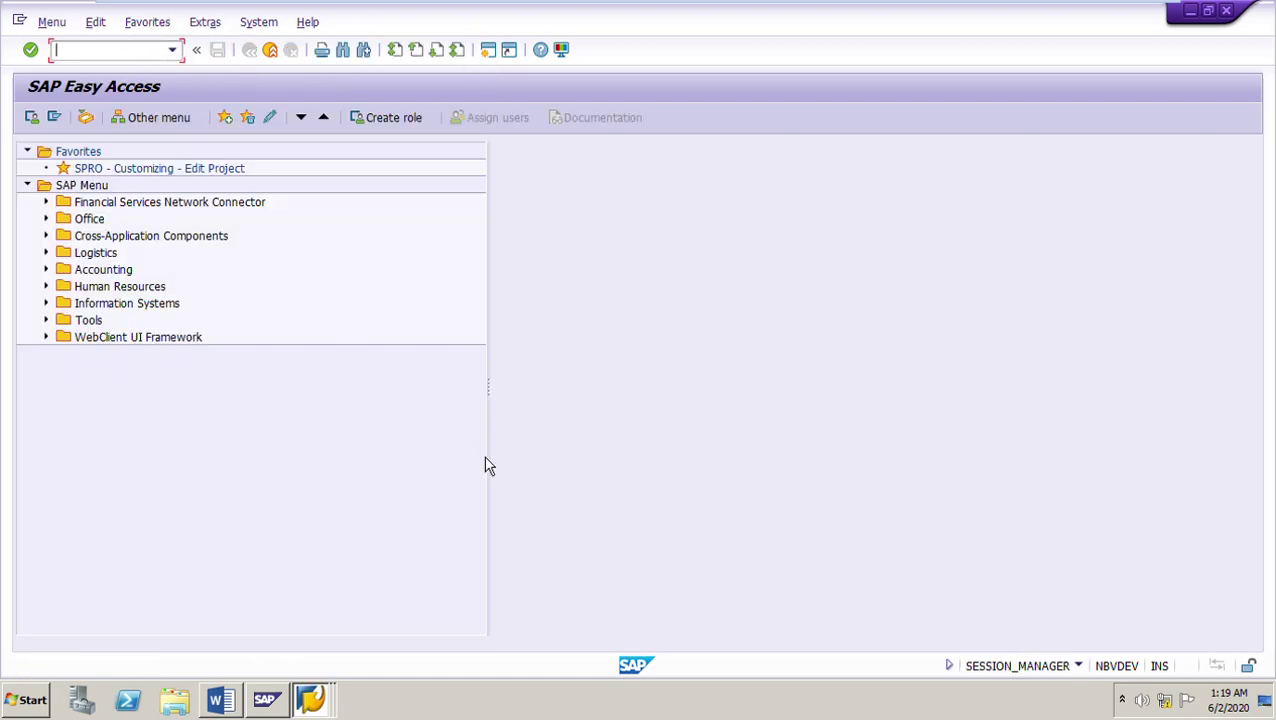
pyautogui.click(316, 700)
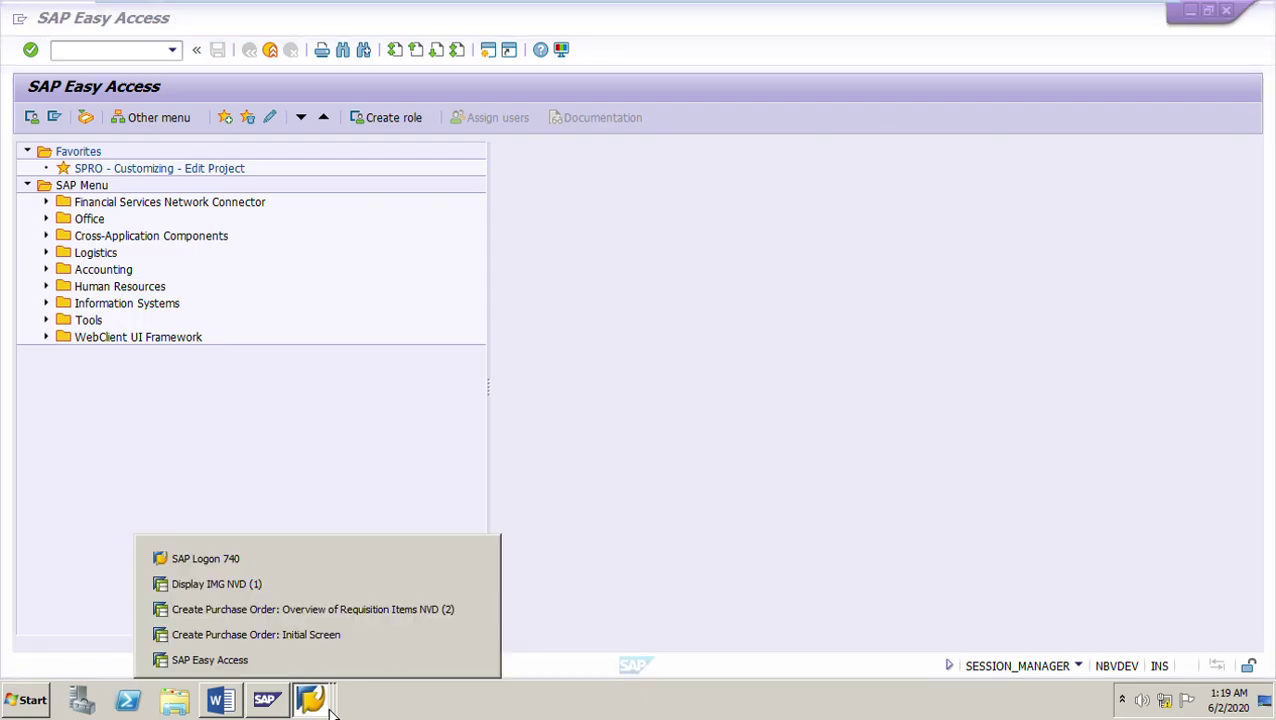
pyautogui.click(279, 641)
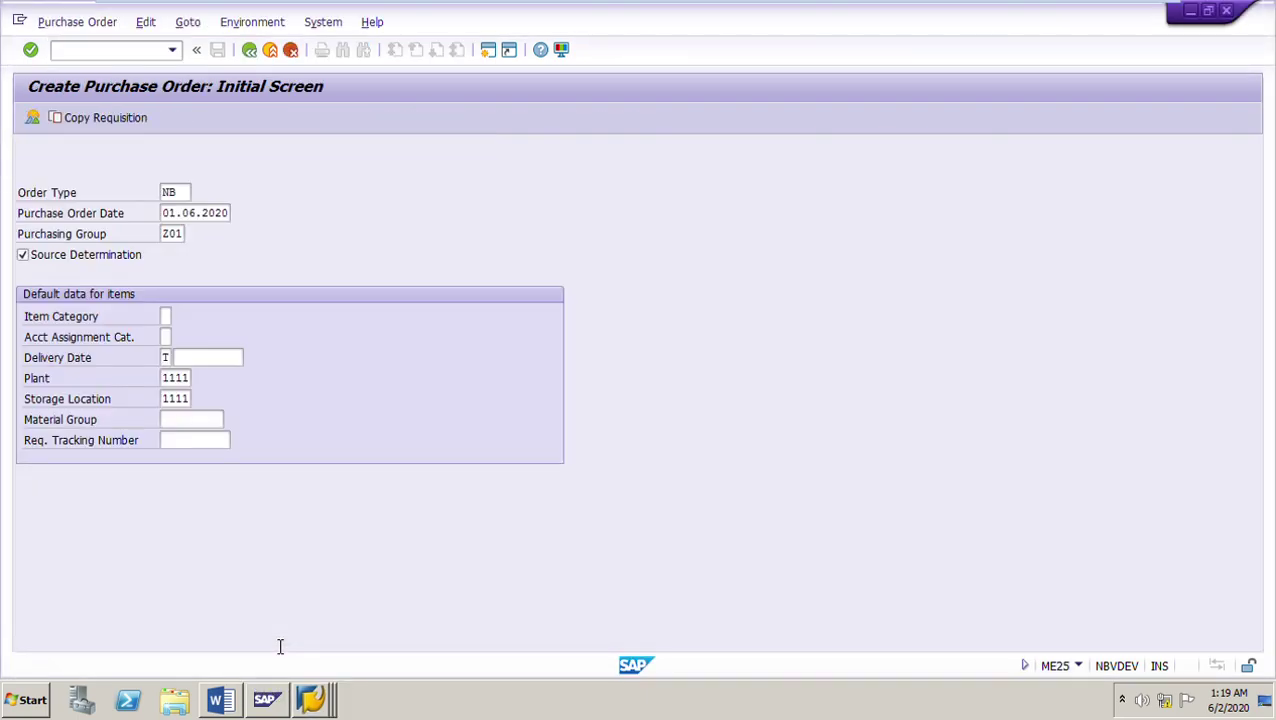
pyautogui.click(202, 362)
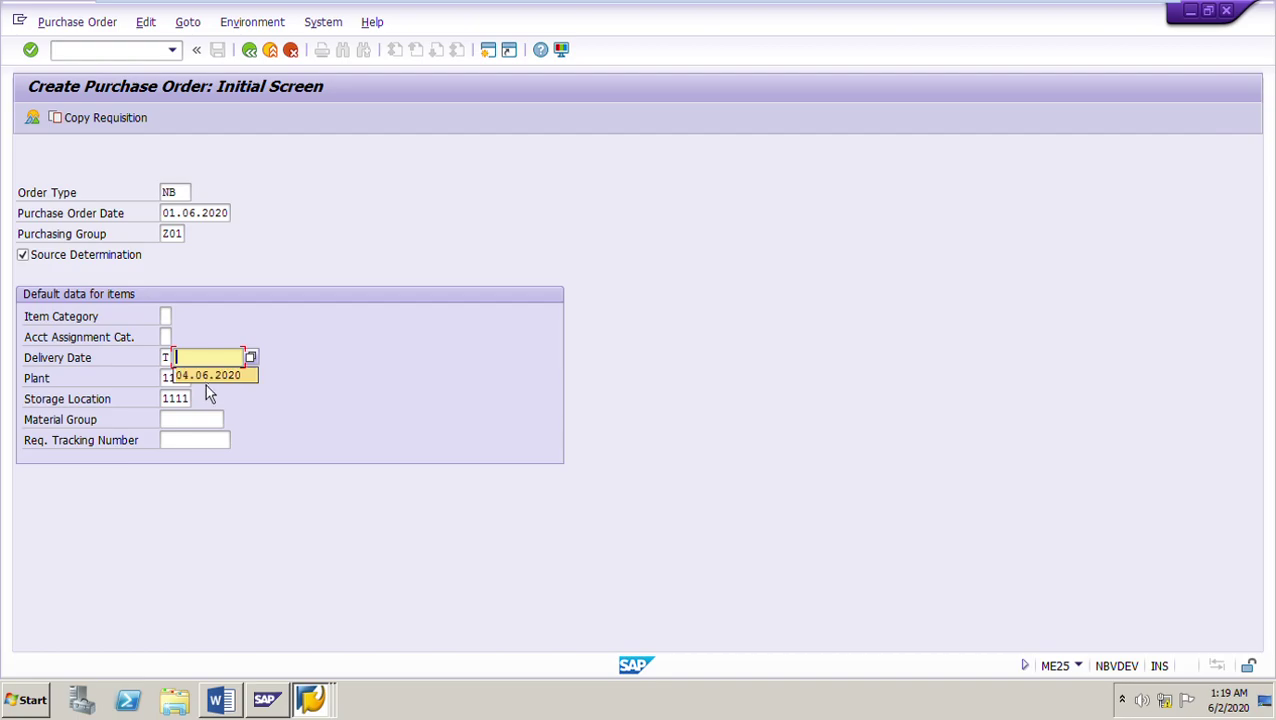
pyautogui.press('Return')
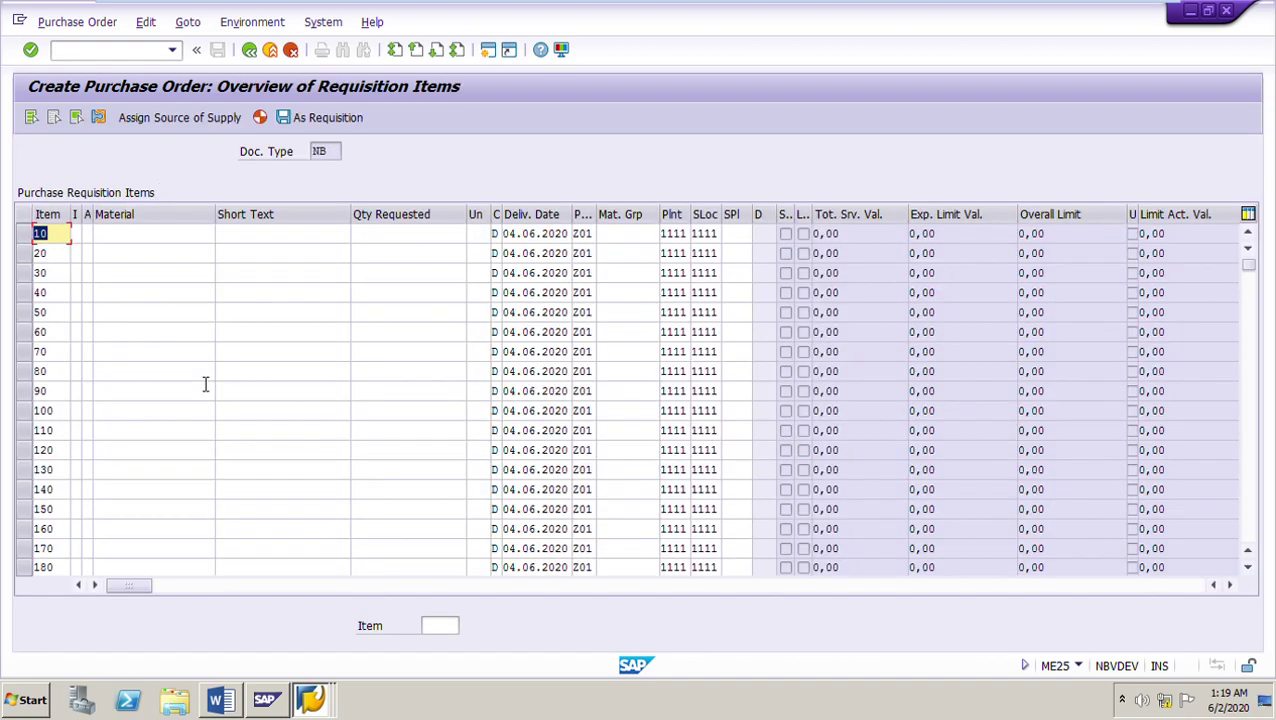
# Step: Enter material M-60004 with quantity 100 as item 10 and generate a purchase order from it
pyautogui.click(170, 241)
pyautogui.click(165, 265)
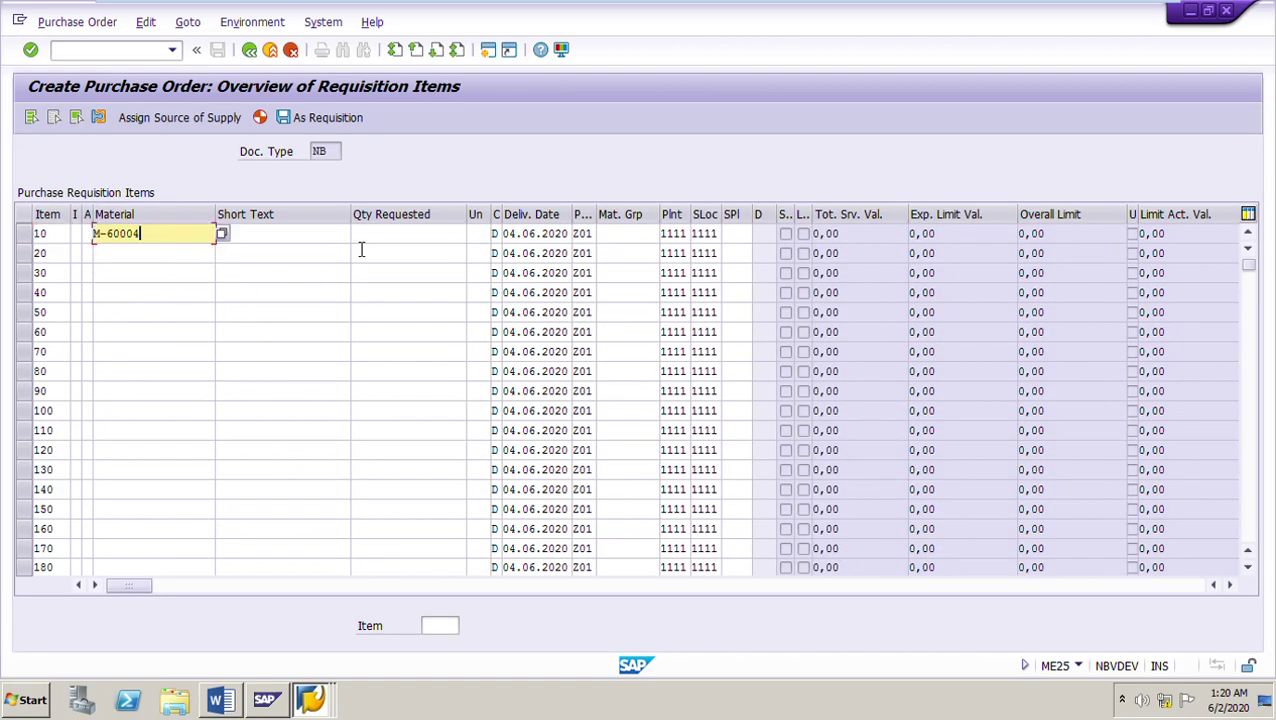
pyautogui.click(430, 240)
pyautogui.click(437, 254)
pyautogui.press('Return')
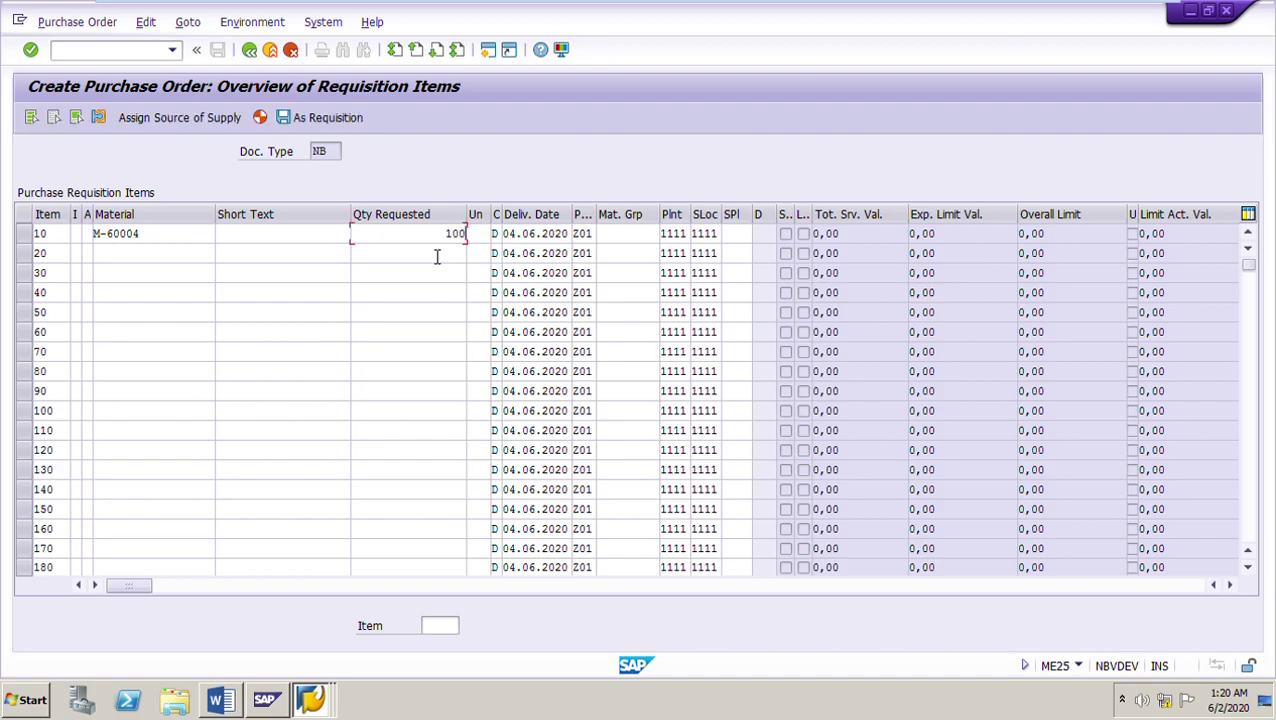
pyautogui.click(40, 250)
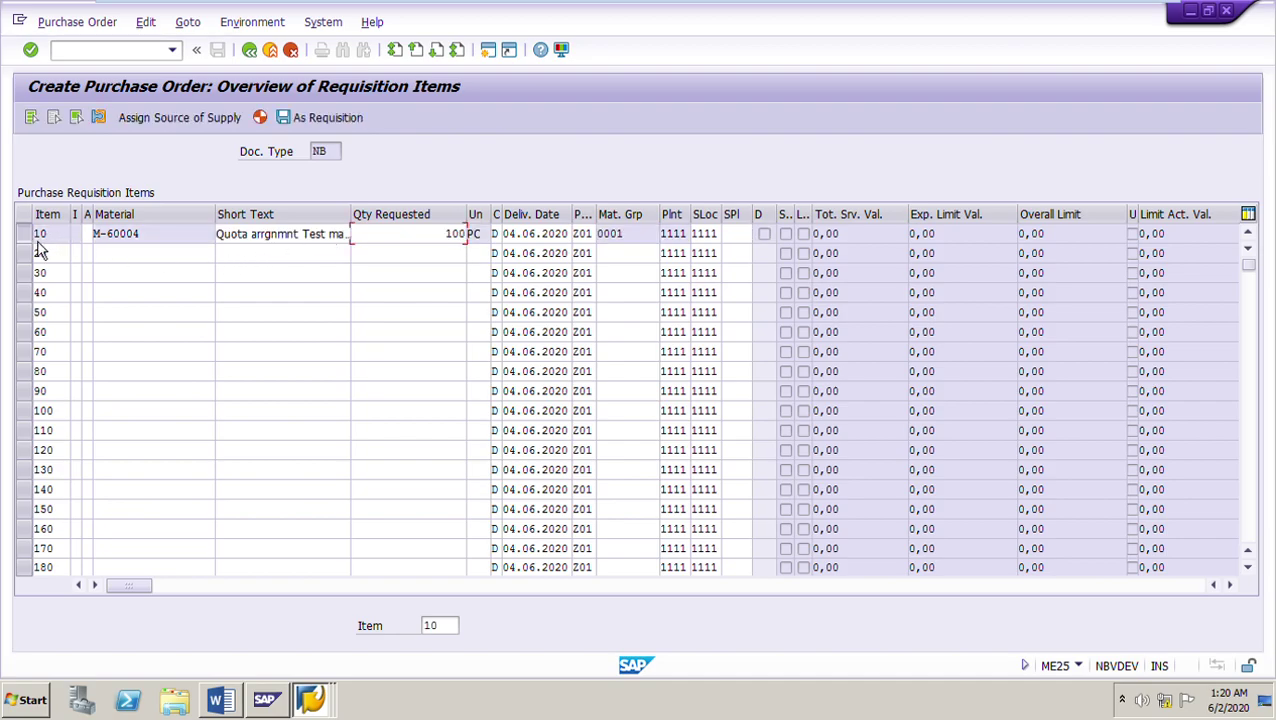
pyautogui.click(264, 120)
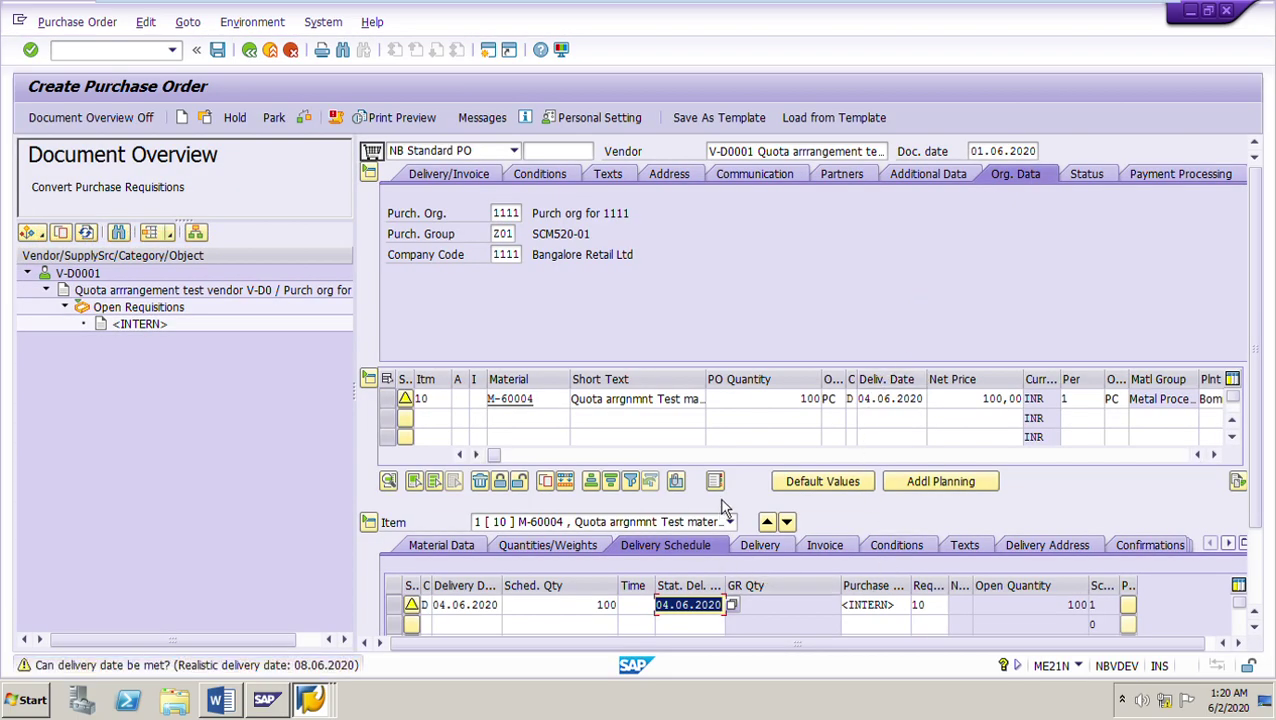
# Step: Call the catalog selection for purchase order item 10 and review the available web service catalogs
pyautogui.click(387, 398)
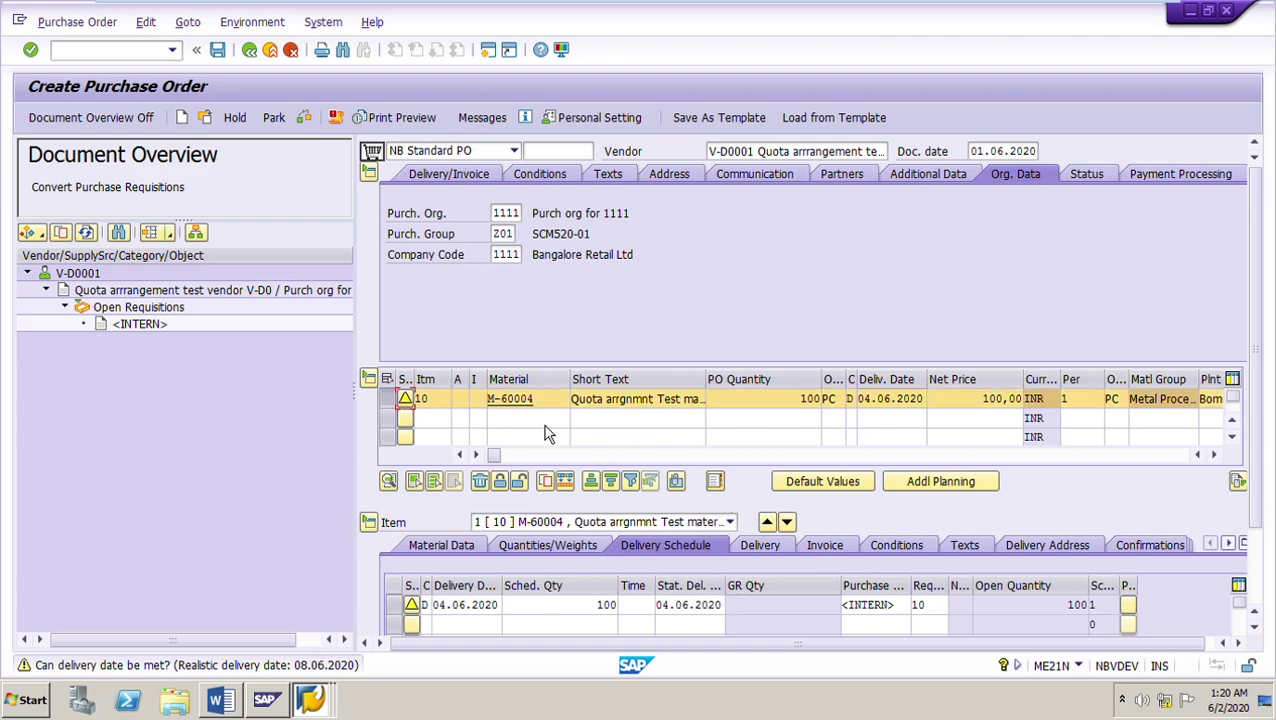
pyautogui.click(388, 398)
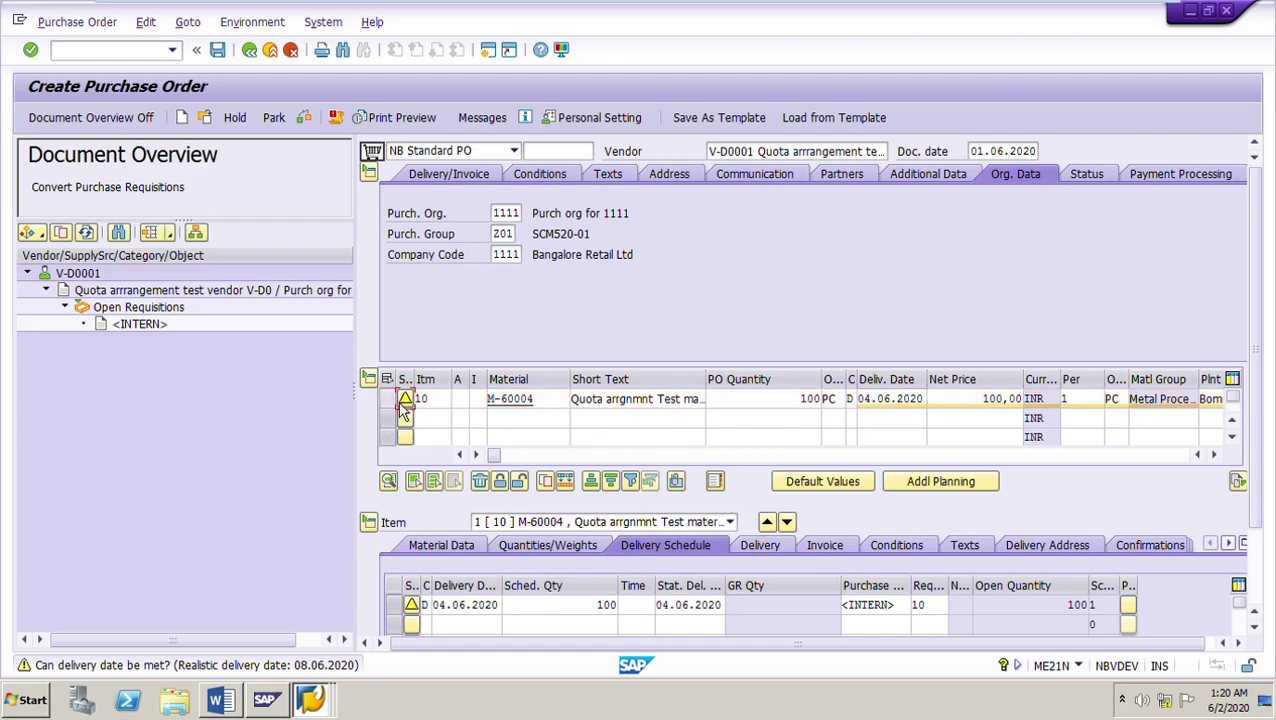
pyautogui.click(724, 488)
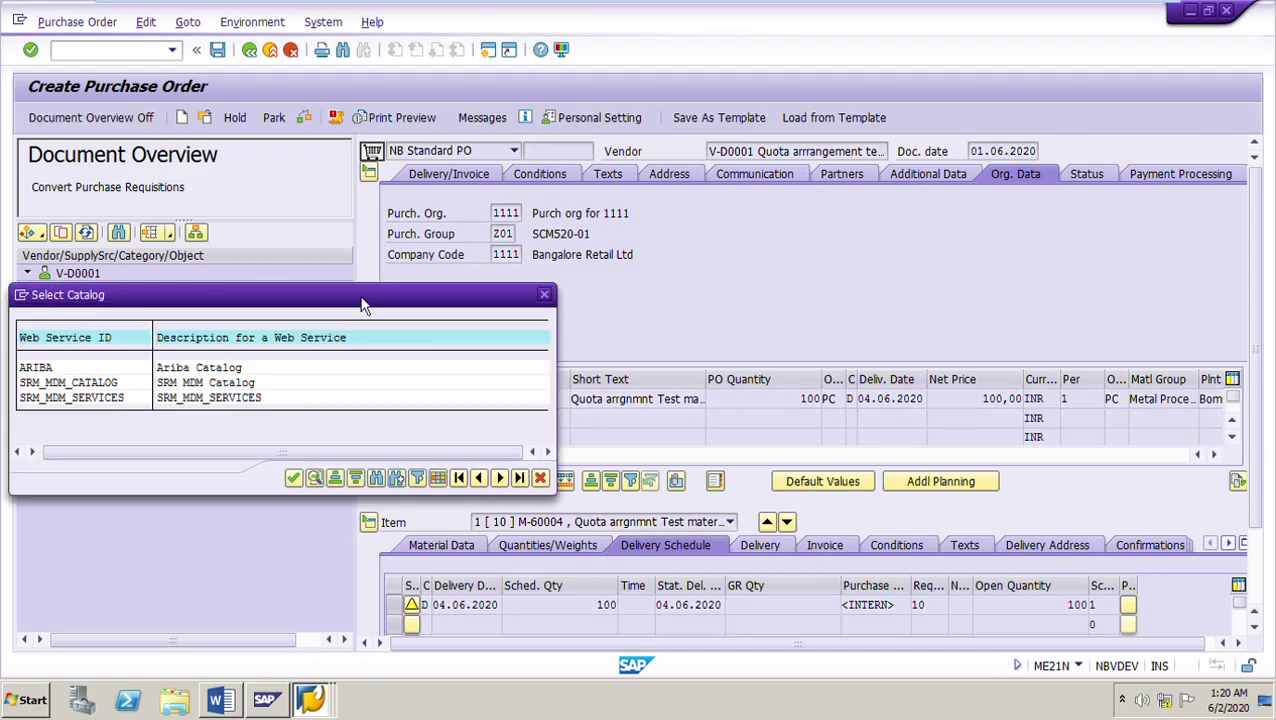
pyautogui.moveTo(451, 300); pyautogui.dragTo(597, 277)
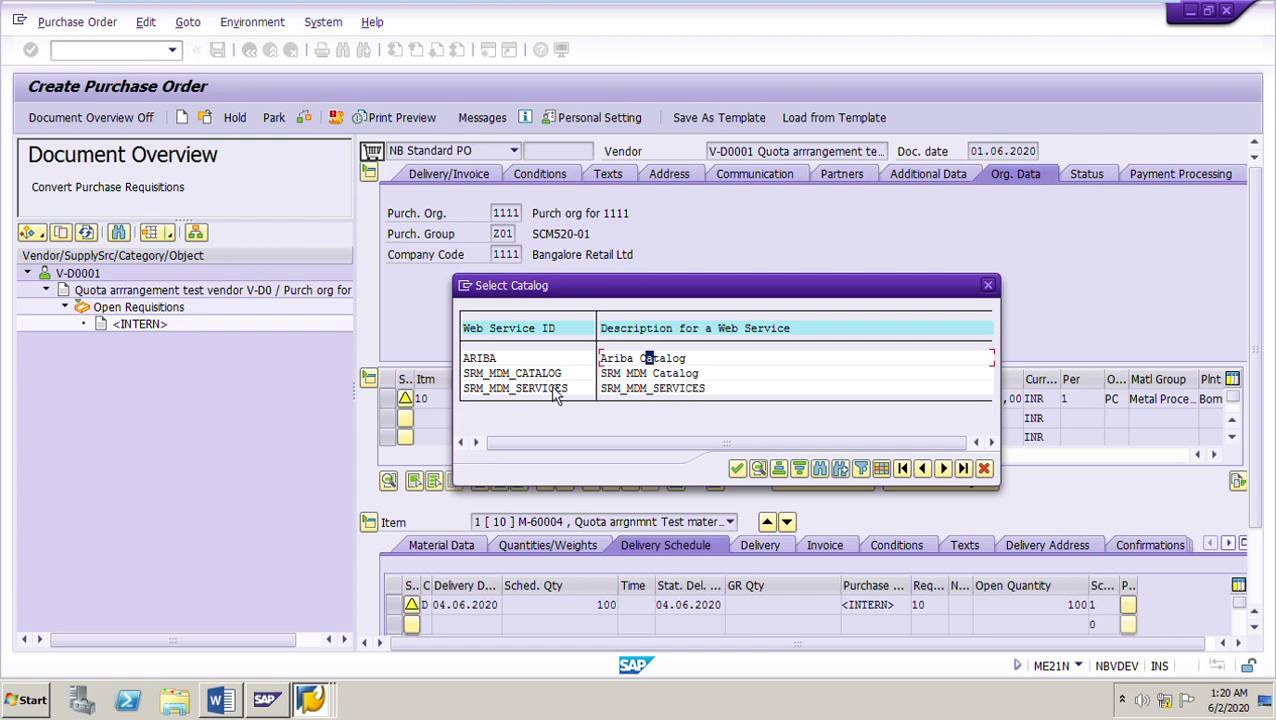
pyautogui.click(537, 383)
pyautogui.click(531, 402)
pyautogui.click(546, 384)
# Step: Reread the Word guide's catalog connection path and open Web Services: ID and Description under Purchasing > Environment Data in the SAP IMG
pyautogui.click(228, 708)
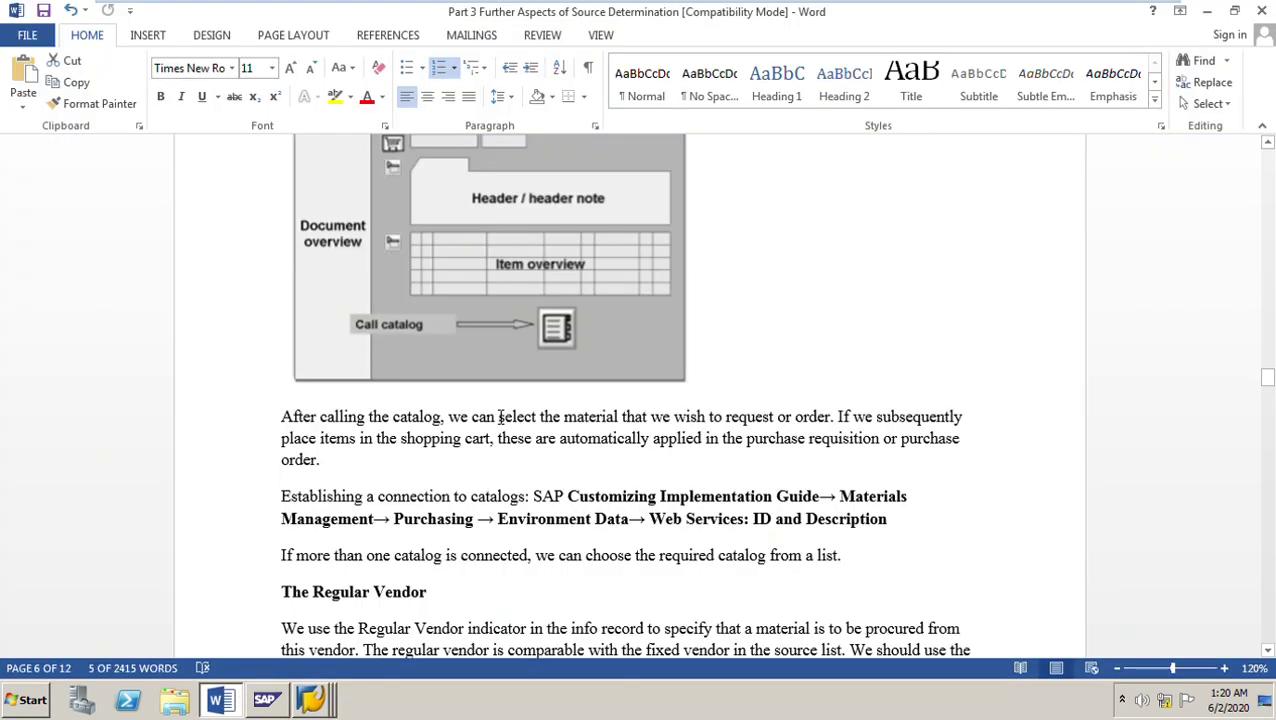
pyautogui.scroll(-2, 786, 475)
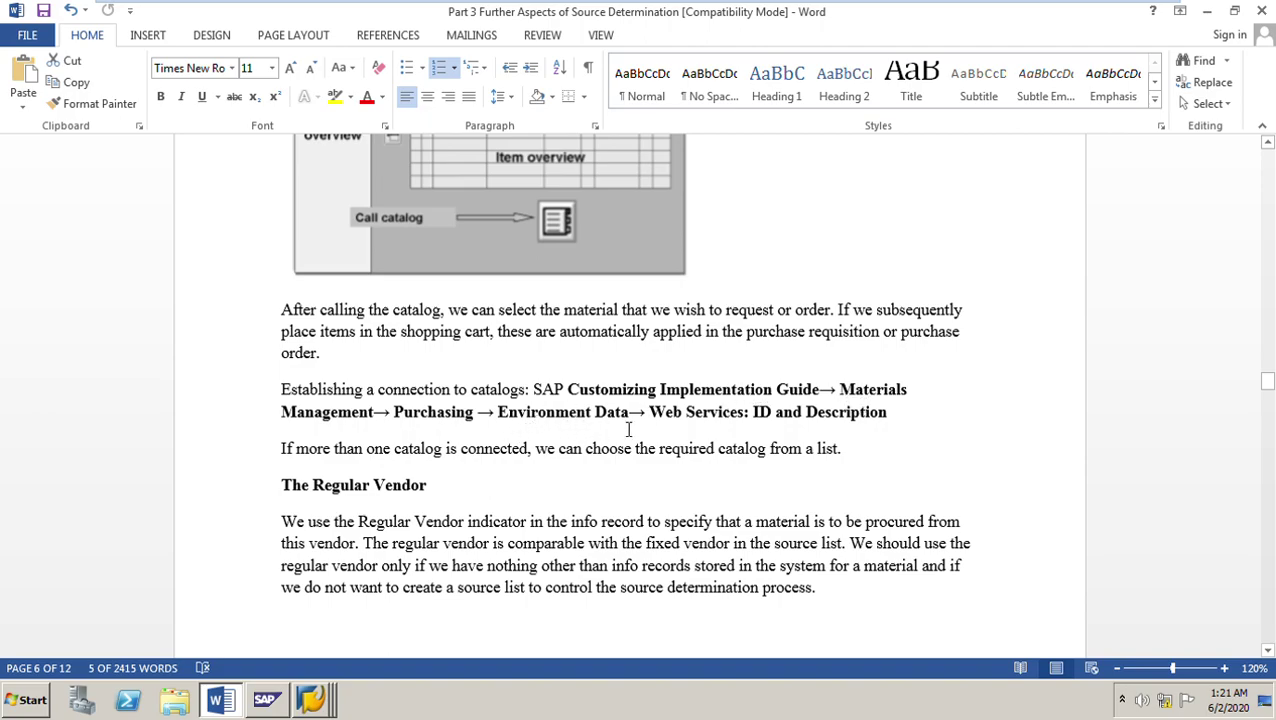
pyautogui.rightClick(312, 699)
pyautogui.click(262, 584)
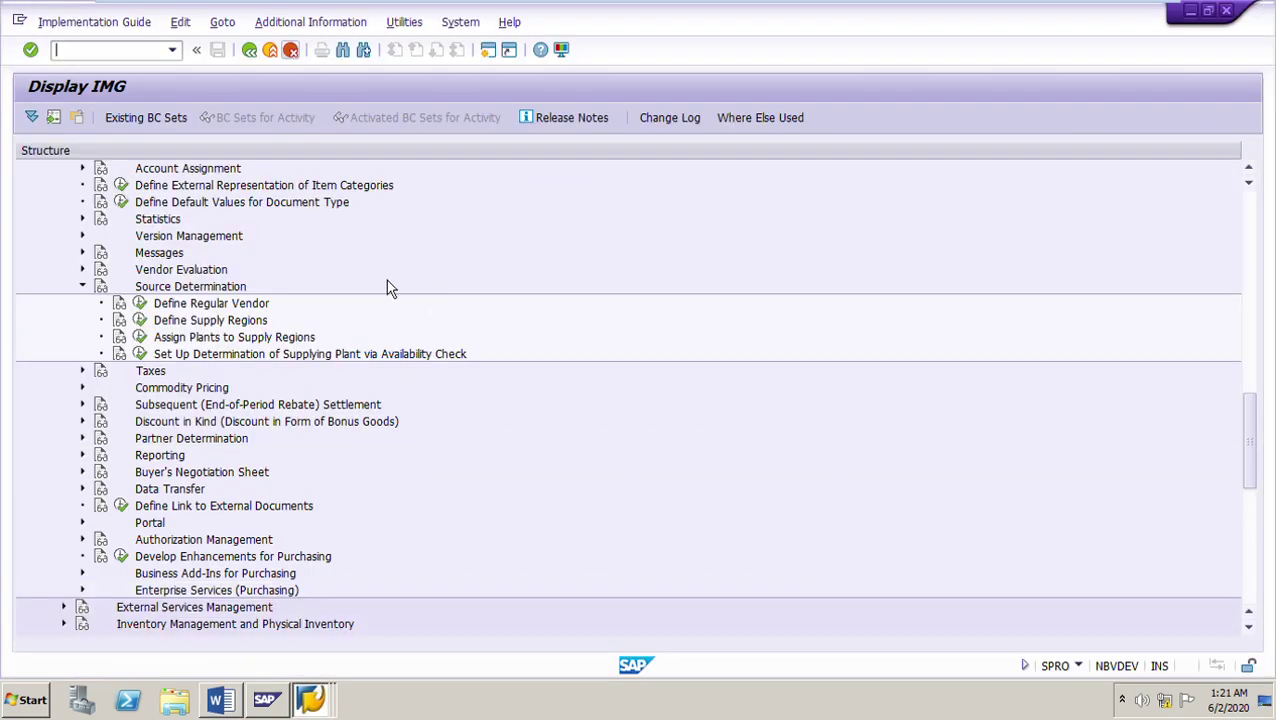
pyautogui.scroll(9, 1265, 240)
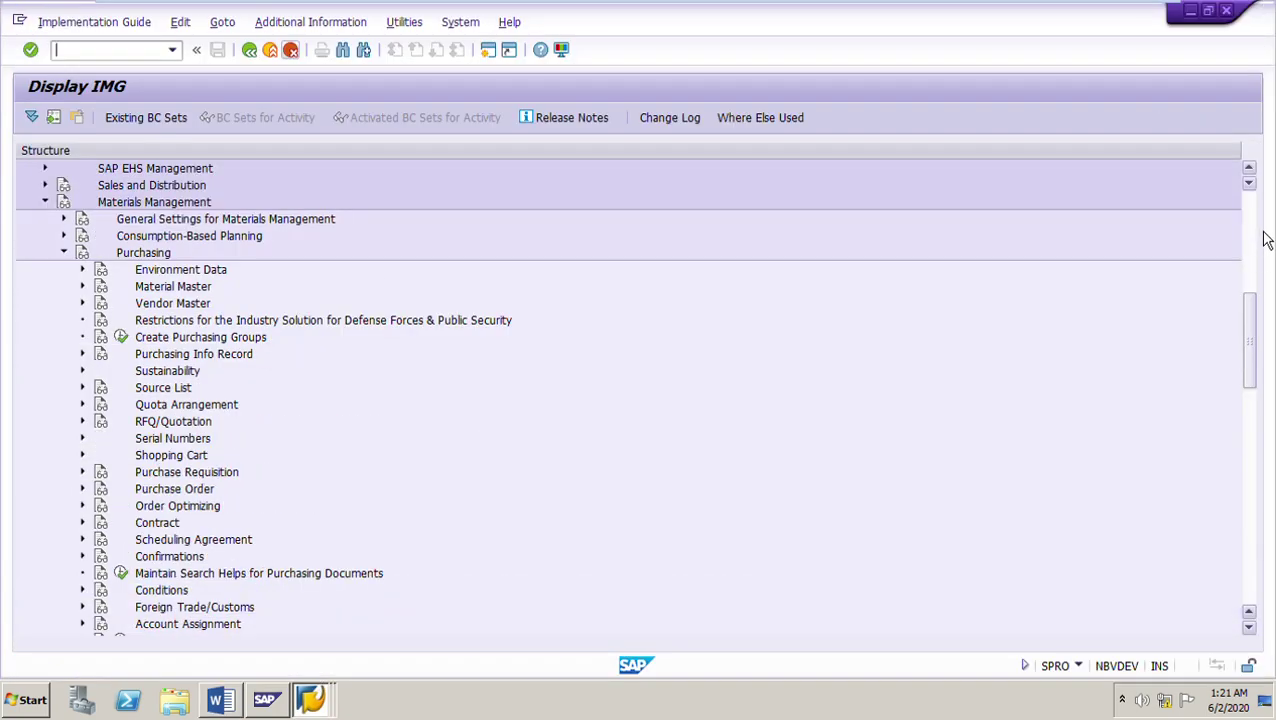
pyautogui.click(84, 270)
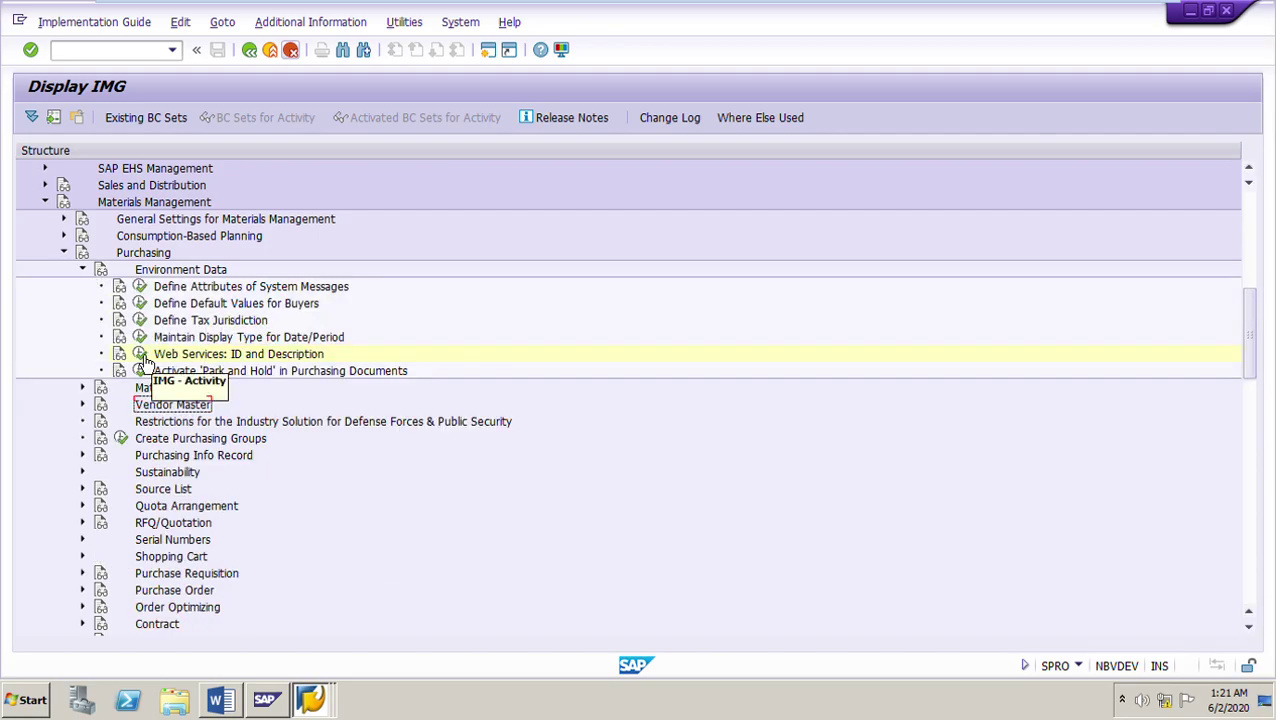
pyautogui.click(141, 355)
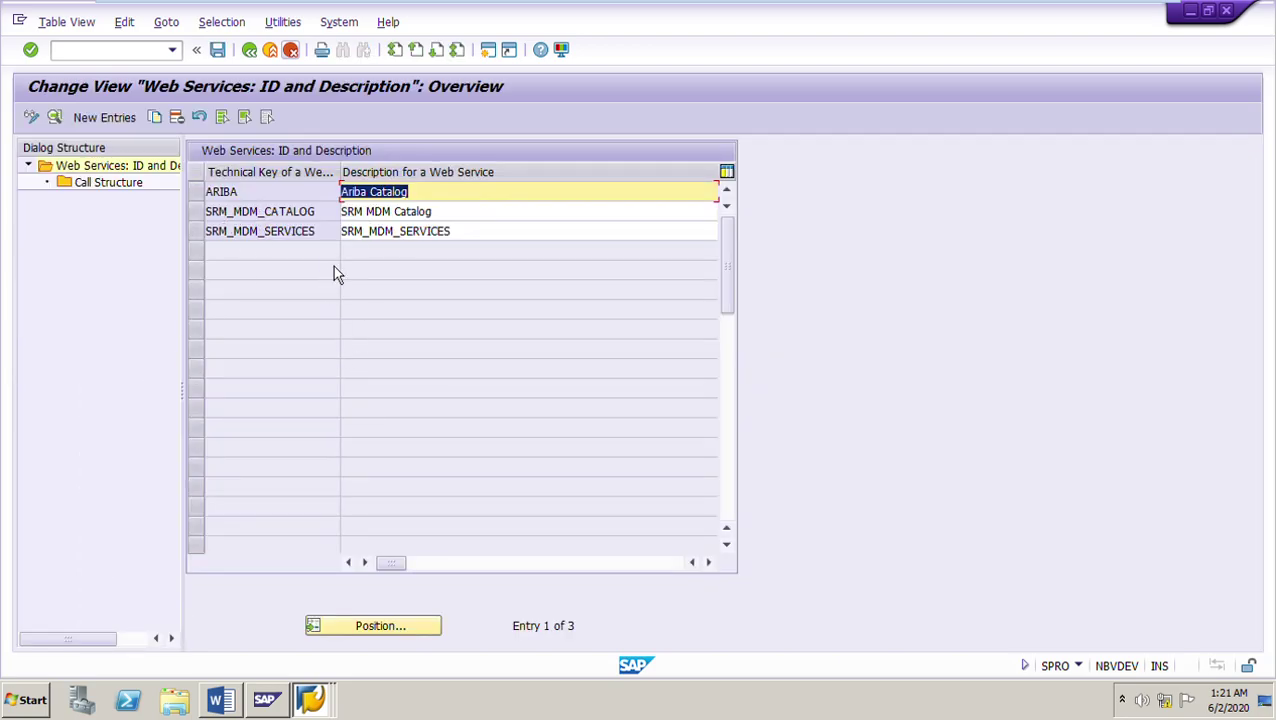
# Step: Examine the ARIBA web service's call structure, including the CATALOG_URL parameter, and return to the IMG
pyautogui.click(205, 195)
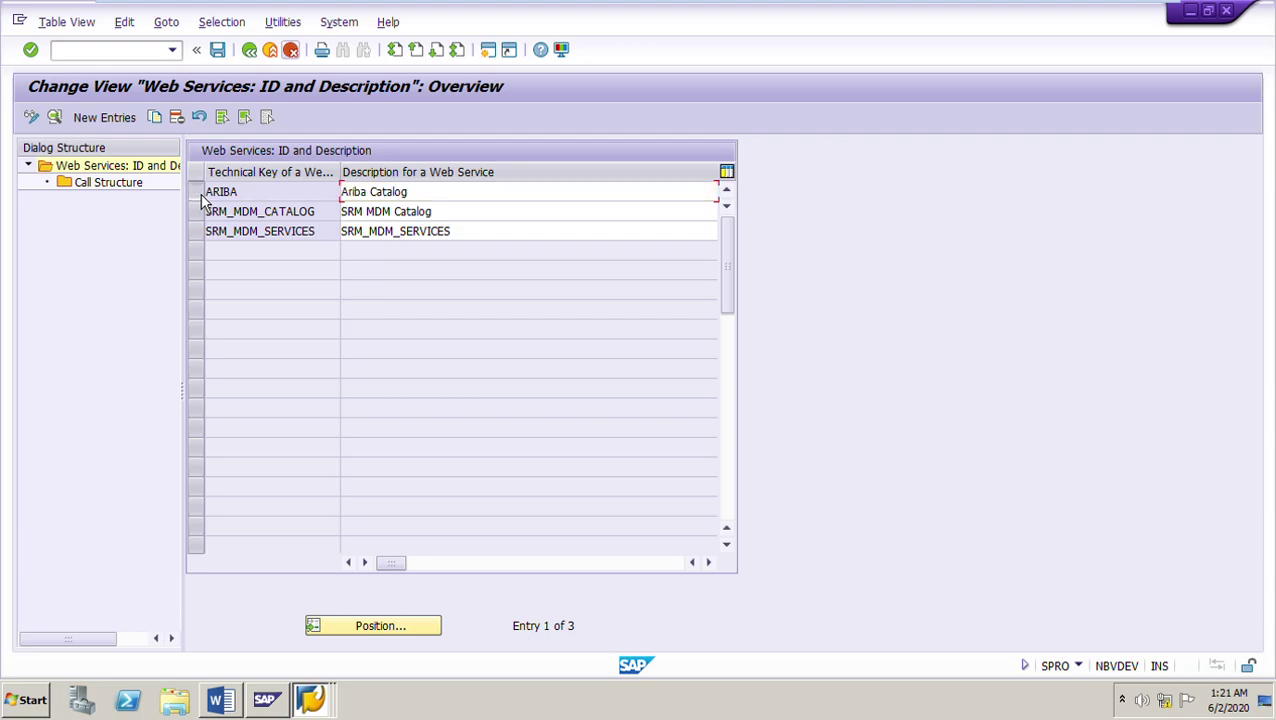
pyautogui.doubleClick(115, 192)
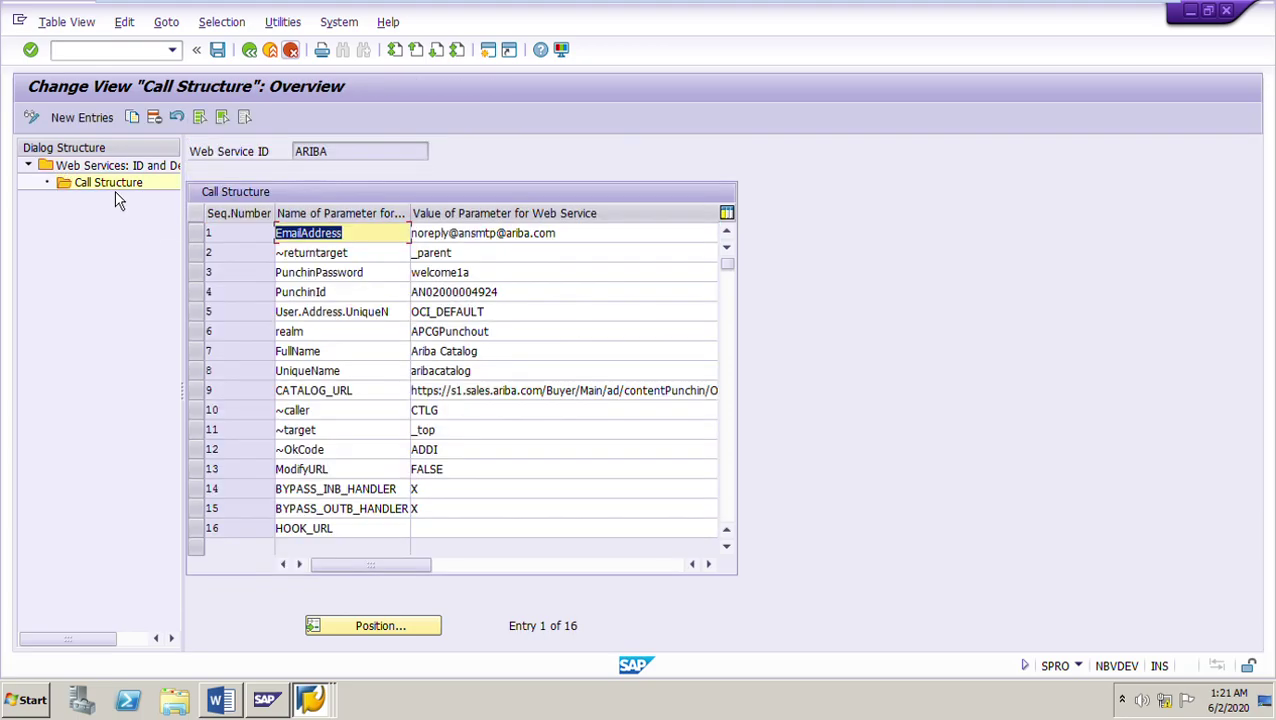
pyautogui.click(196, 390)
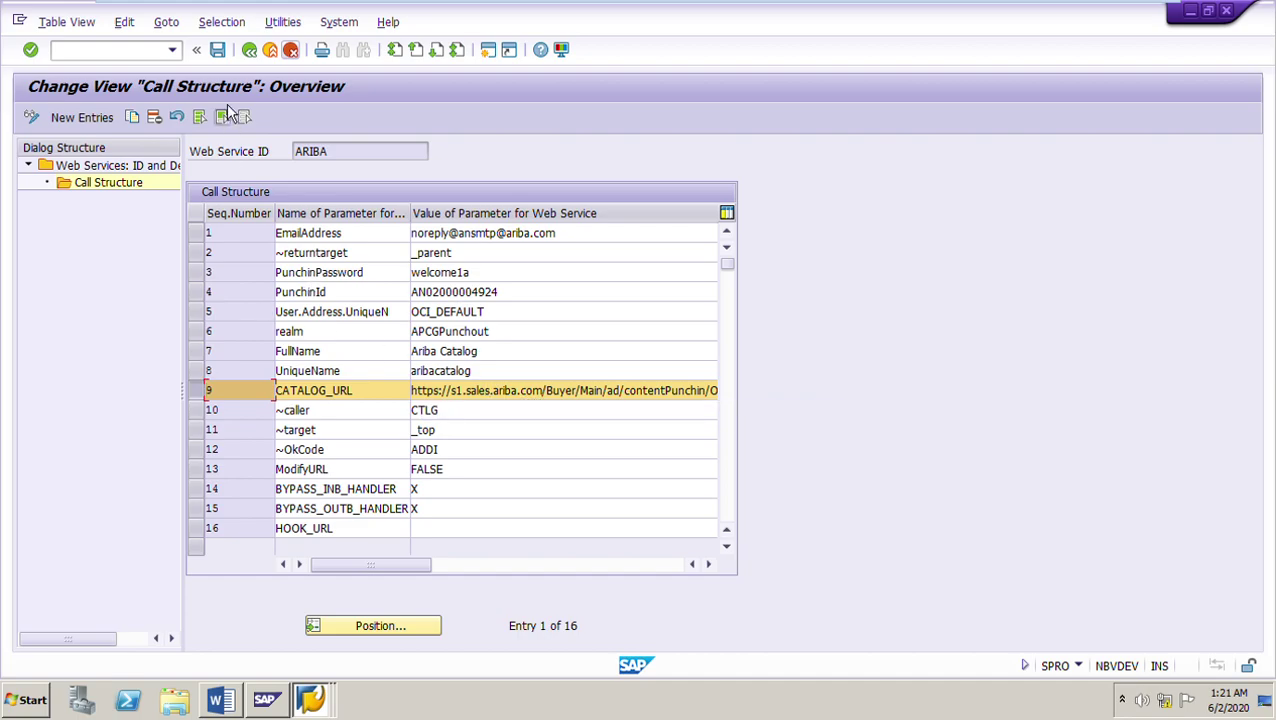
pyautogui.click(257, 57)
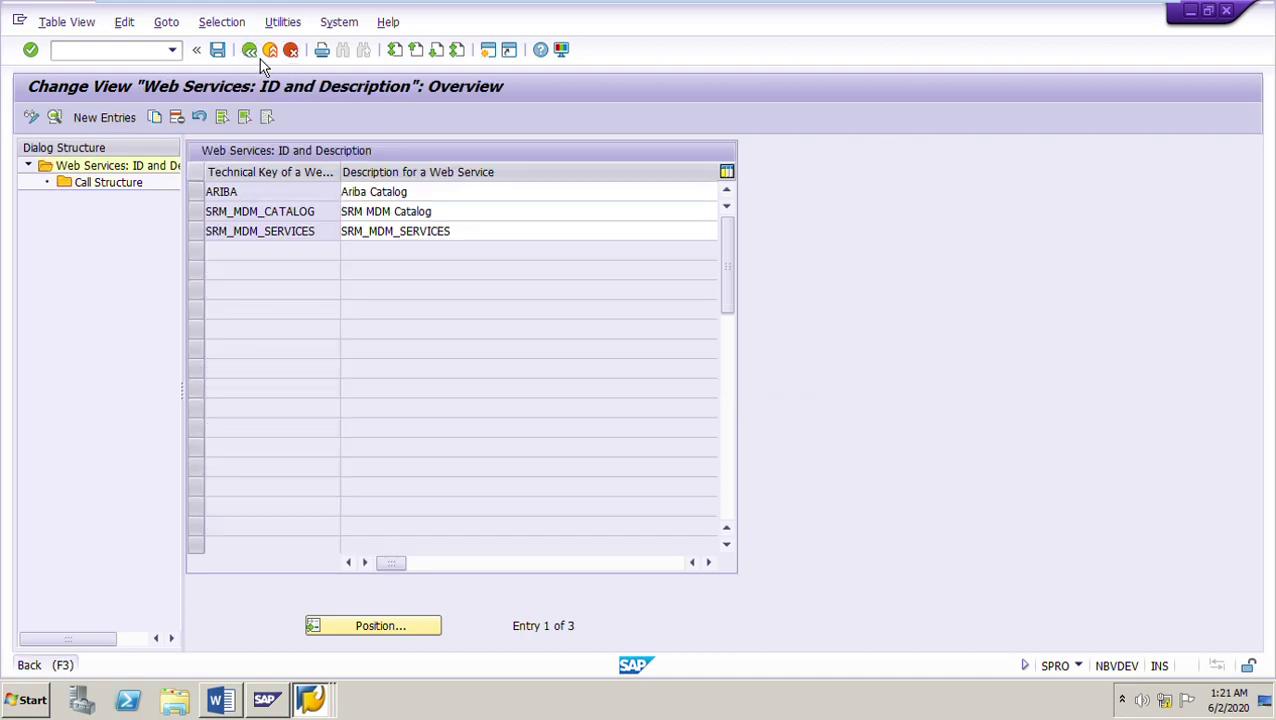
pyautogui.click(259, 59)
# Step: Read the Word guide's section "The Regular Vendor", its diagram, and the instructions for activating the regular vendor per plant
pyautogui.click(241, 703)
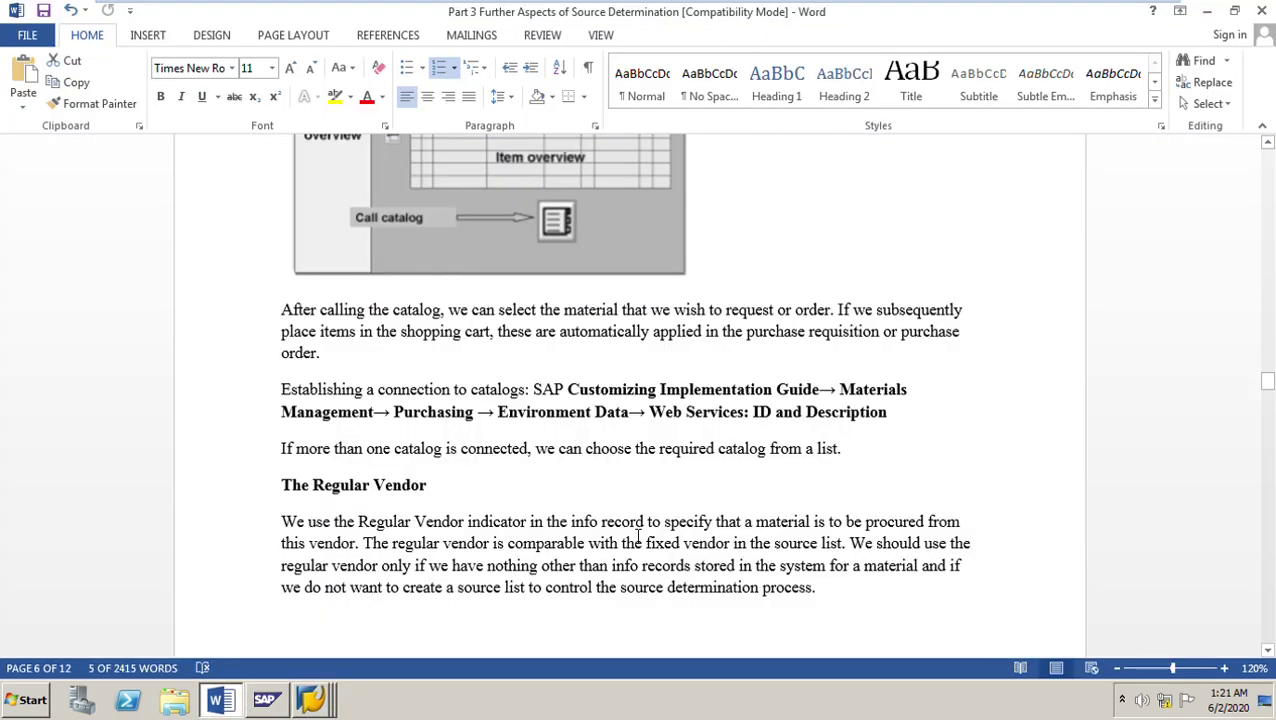
pyautogui.scroll(-3, 638, 537)
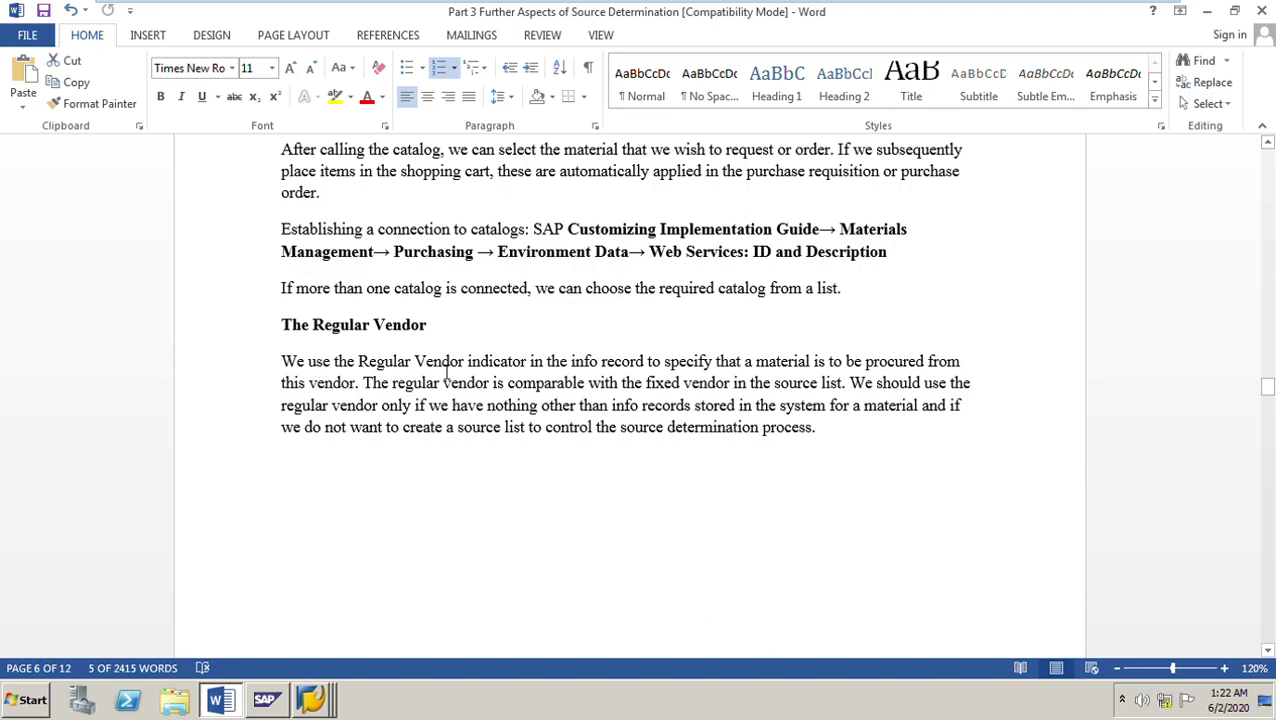
pyautogui.scroll(-10, 616, 467)
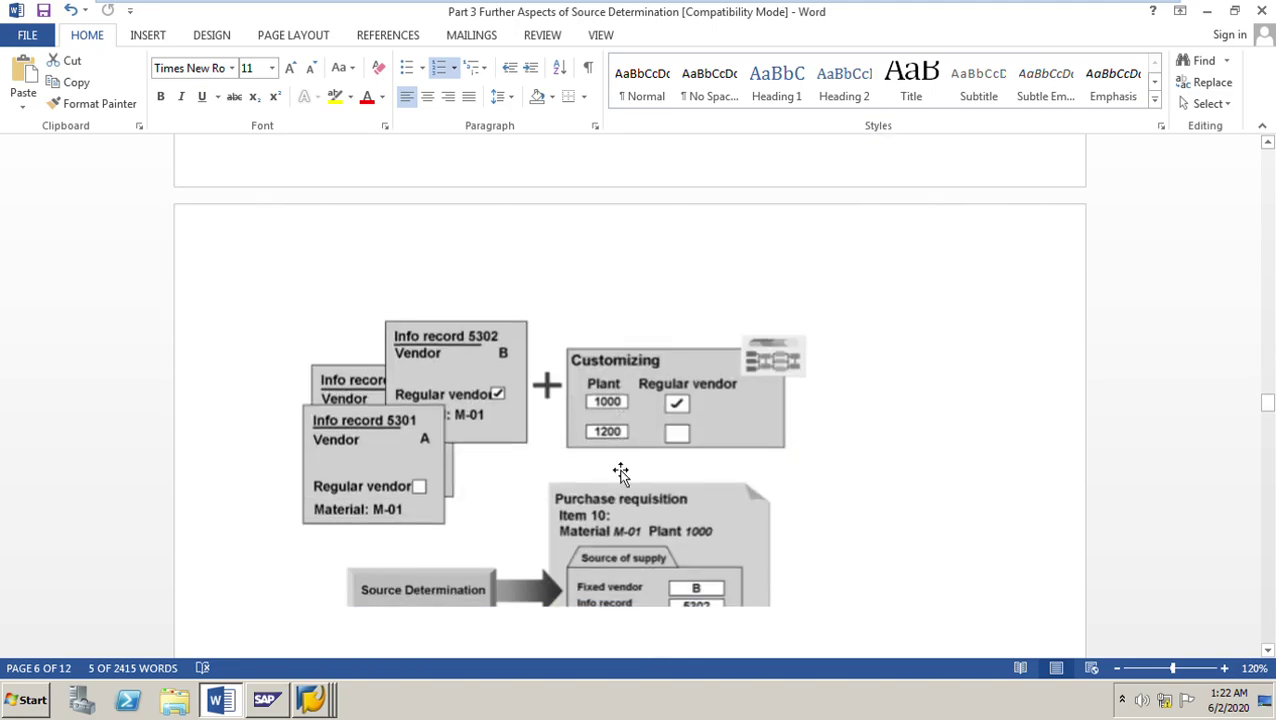
pyautogui.scroll(-2, 621, 473)
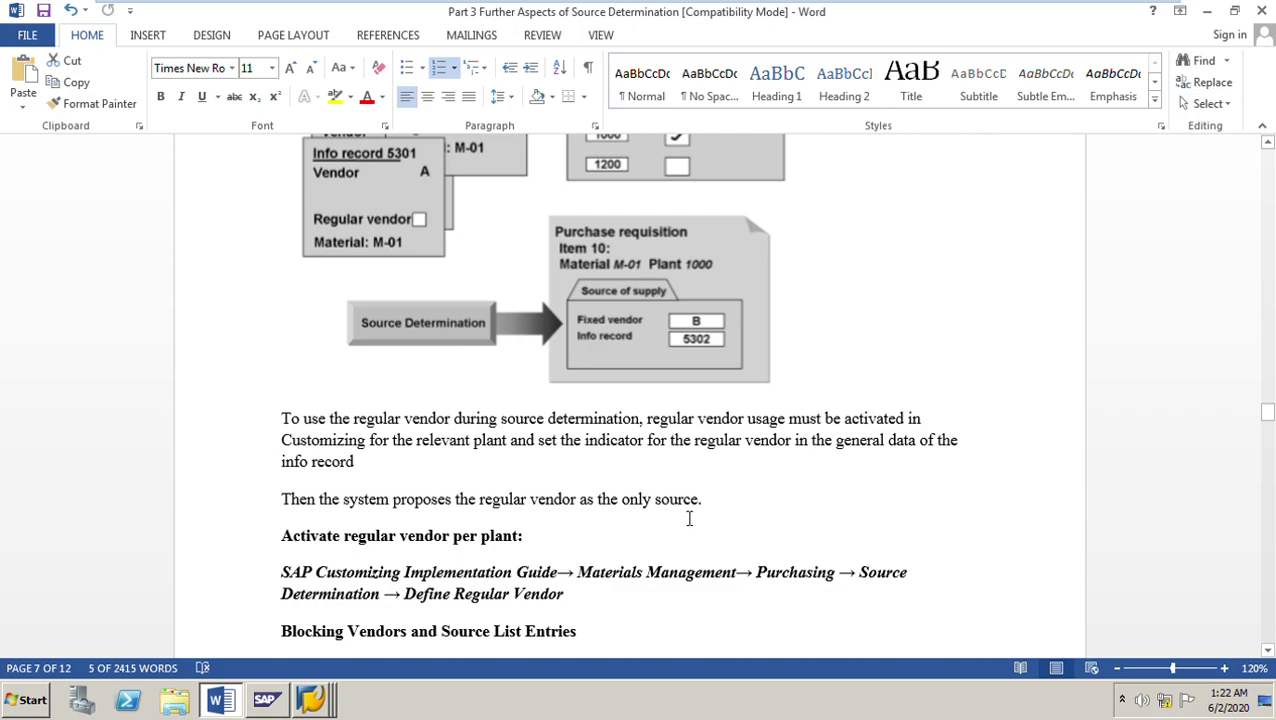
pyautogui.scroll(-2, 689, 518)
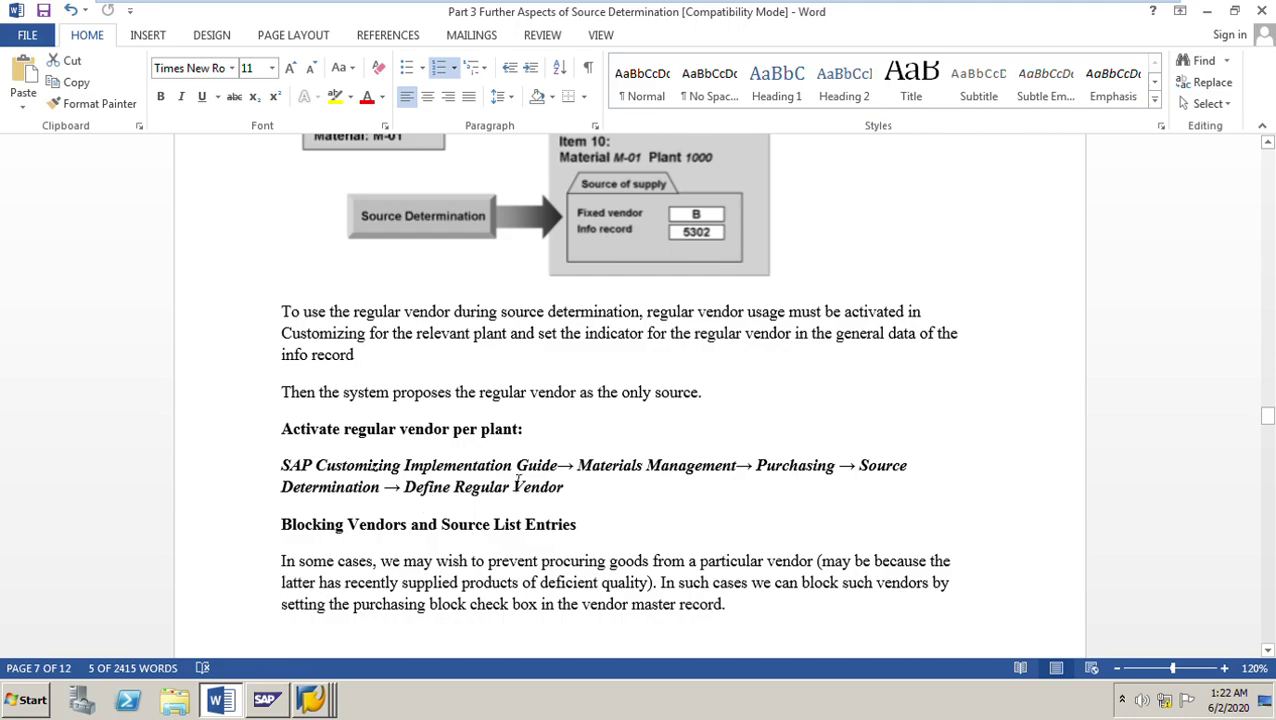
pyautogui.scroll(3, 640, 420)
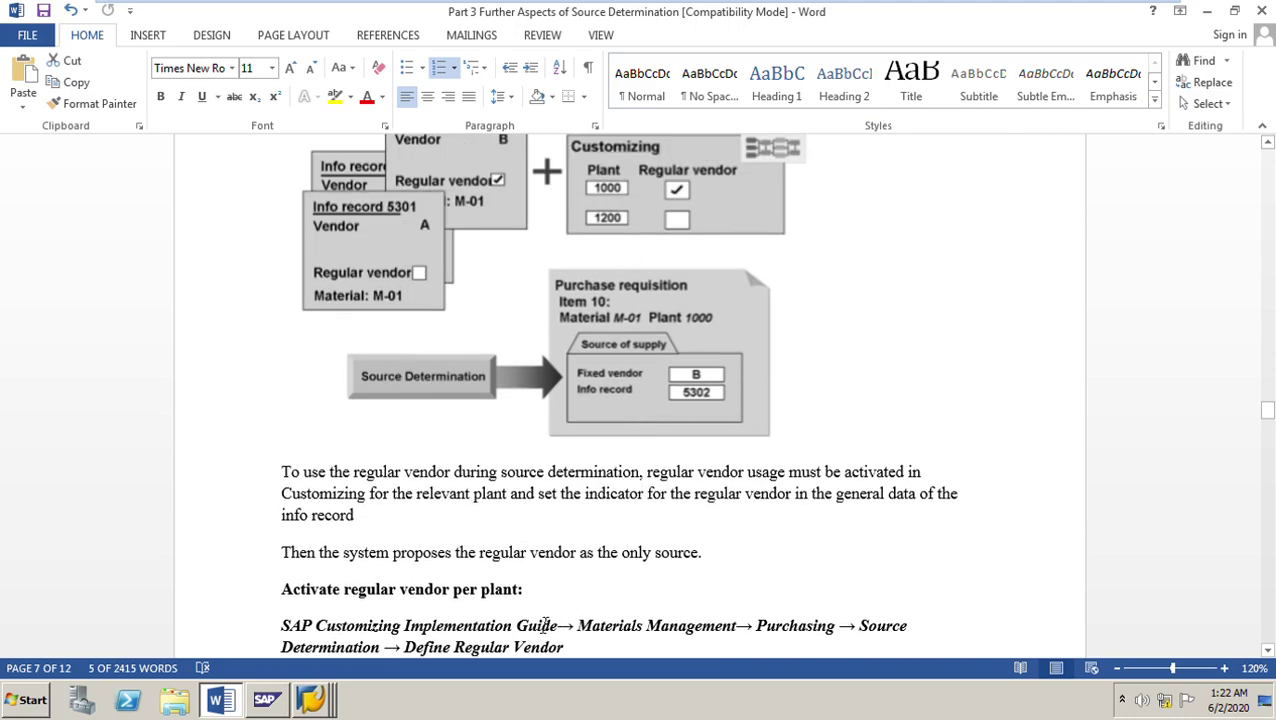
pyautogui.scroll(-3, 548, 625)
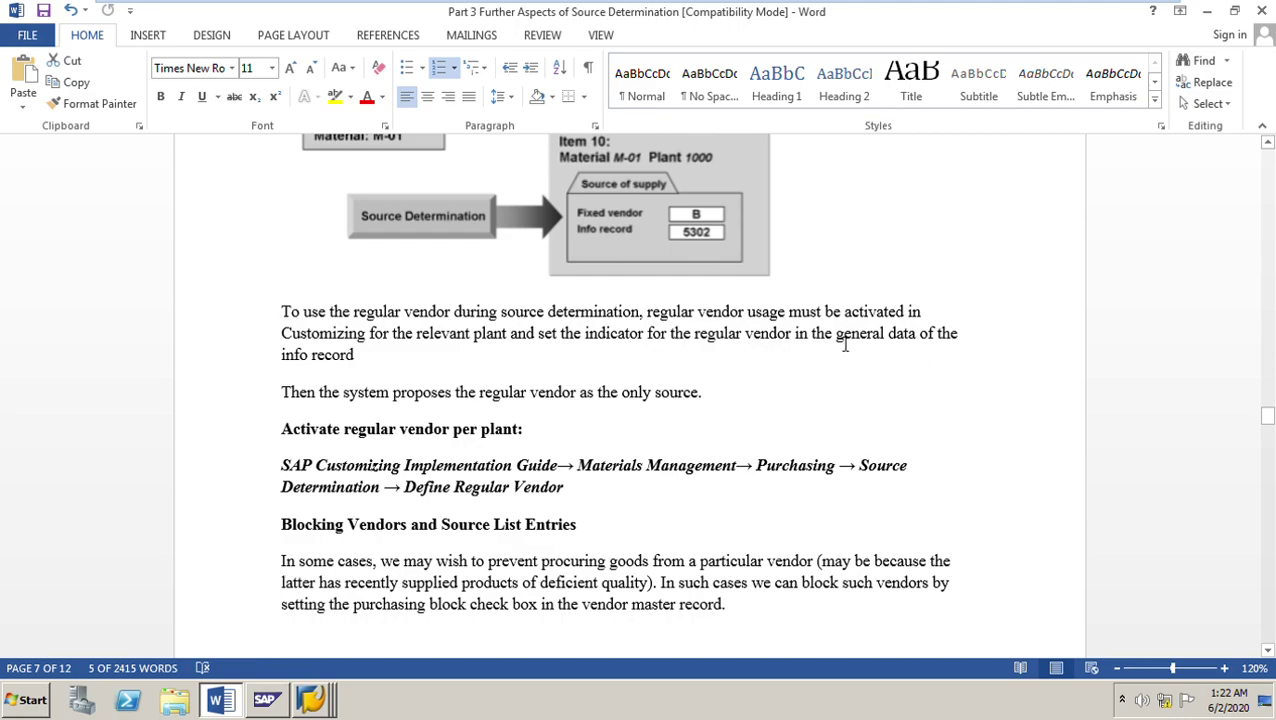
pyautogui.moveTo(845, 343); pyautogui.dragTo(1005, 356)
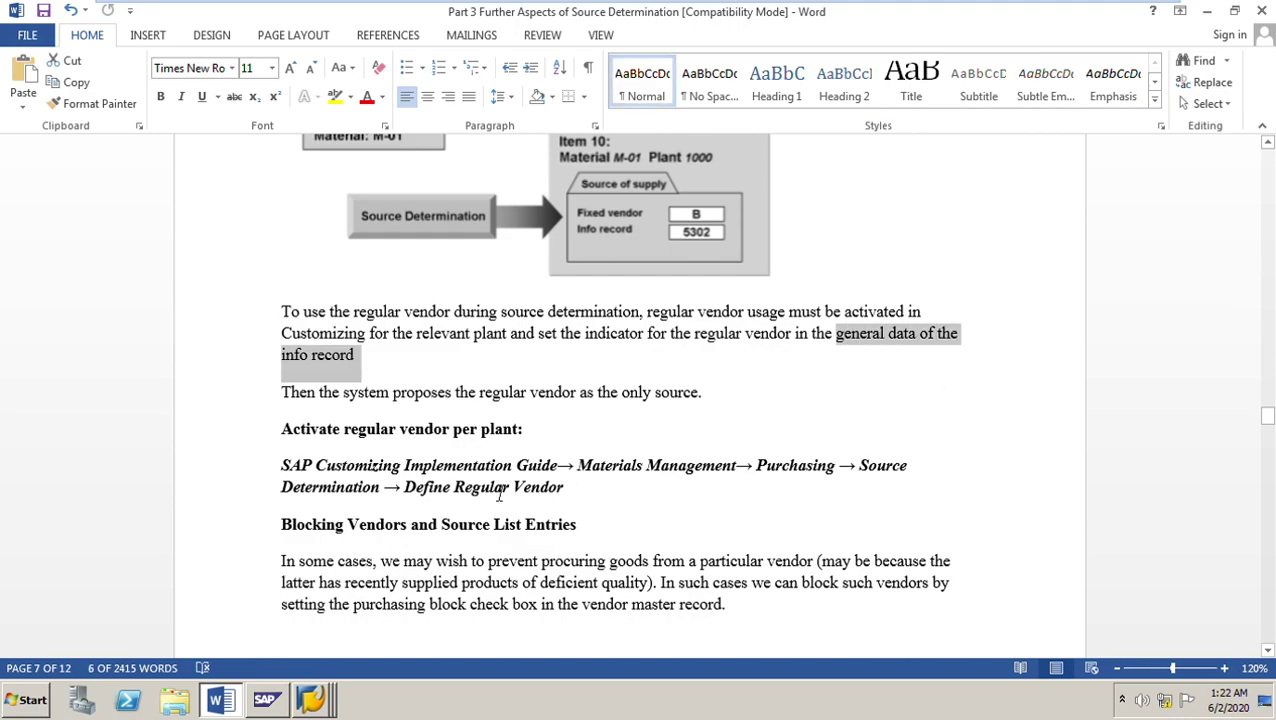
pyautogui.click(498, 495)
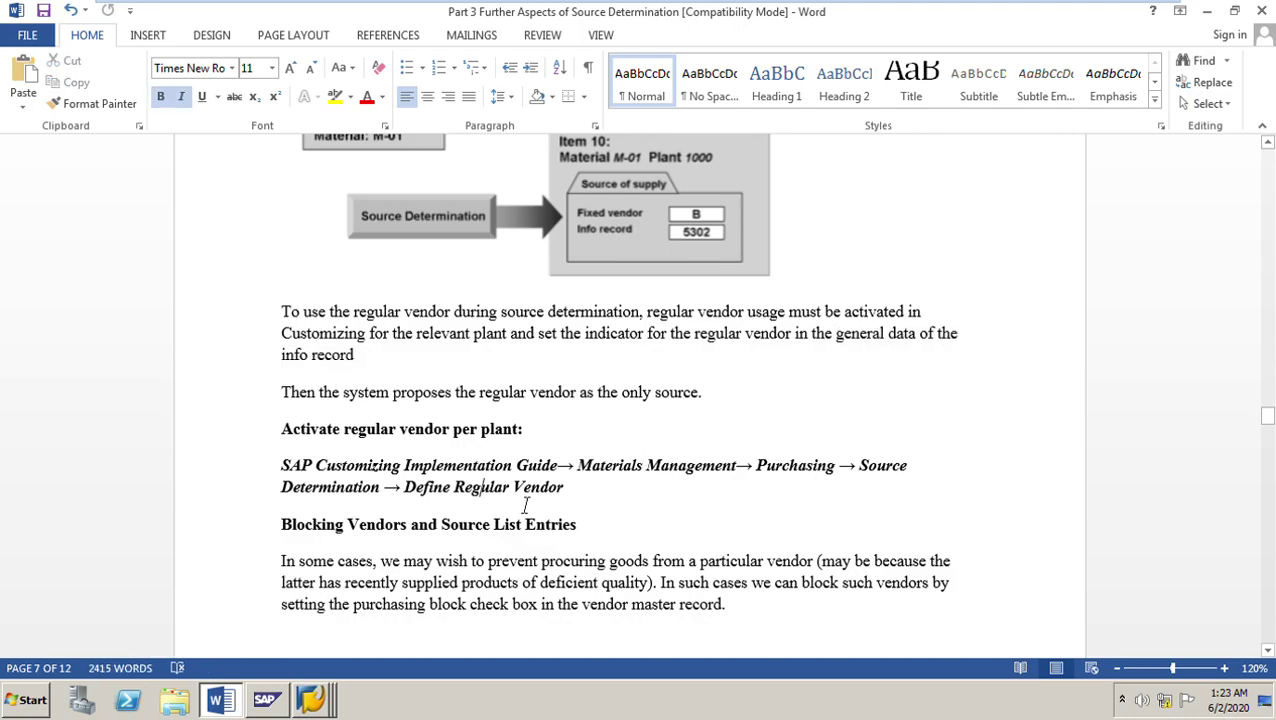
# Step: In the SAP IMG session, collapse Environment Data and open Define Regular Vendor under Purchasing > Source Determination
pyautogui.click(310, 699)
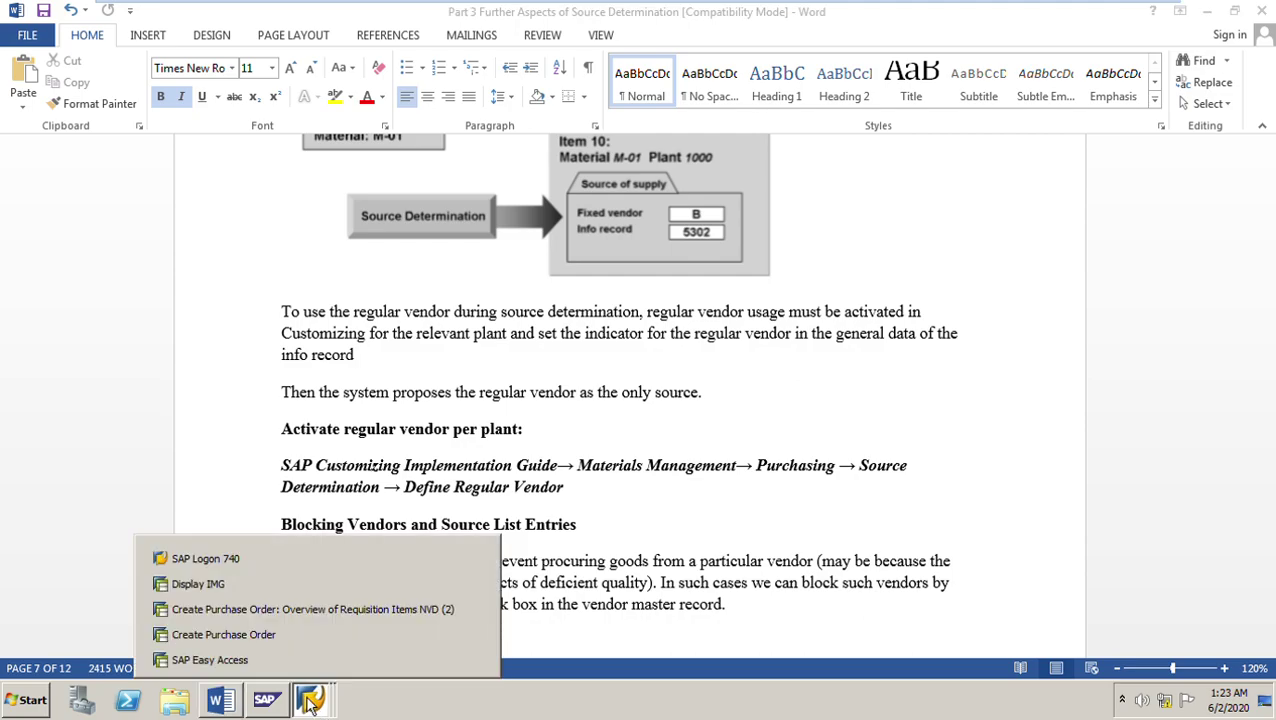
pyautogui.click(265, 612)
pyautogui.click(310, 699)
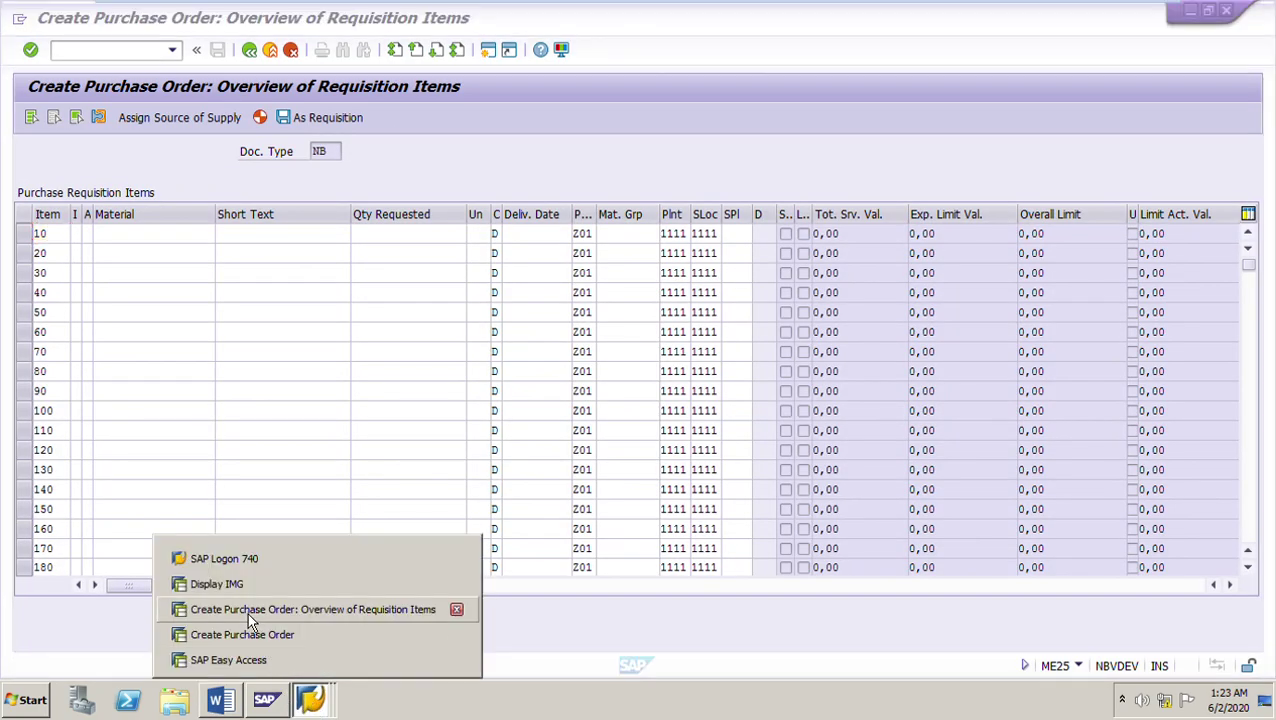
pyautogui.click(216, 584)
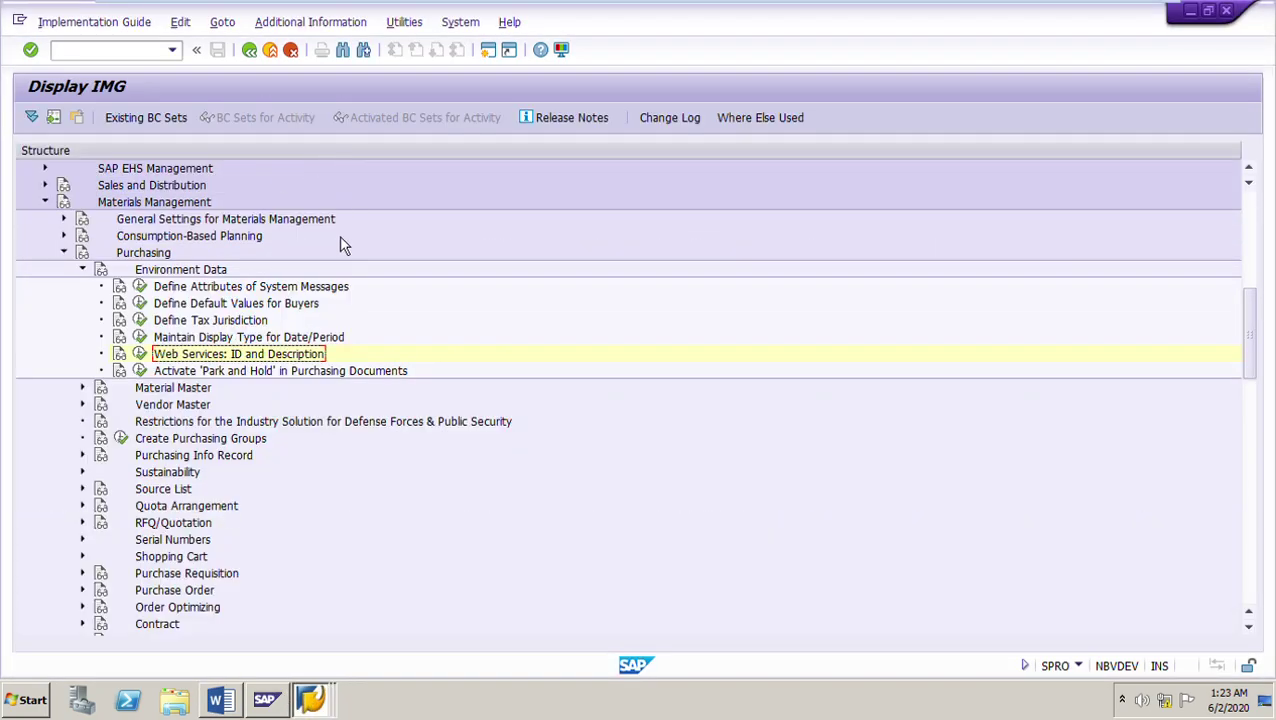
pyautogui.click(82, 270)
pyautogui.scroll(-1, 370, 427)
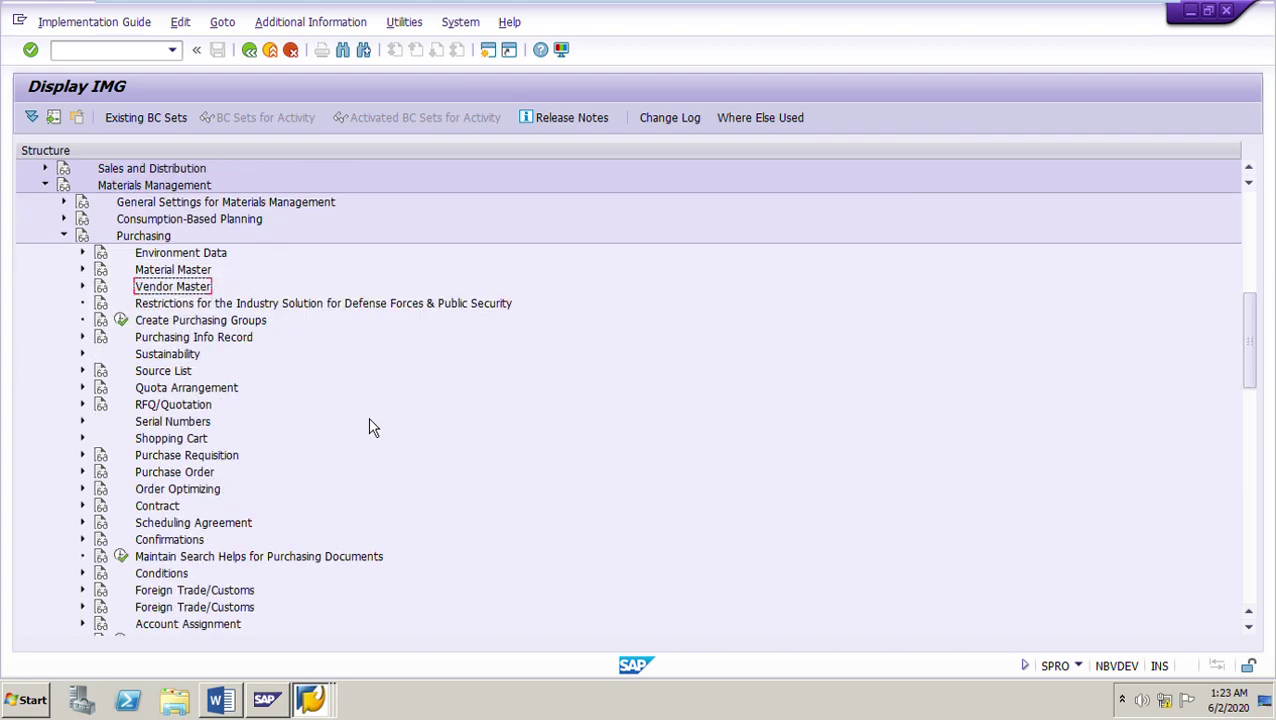
pyautogui.scroll(-6, 447, 485)
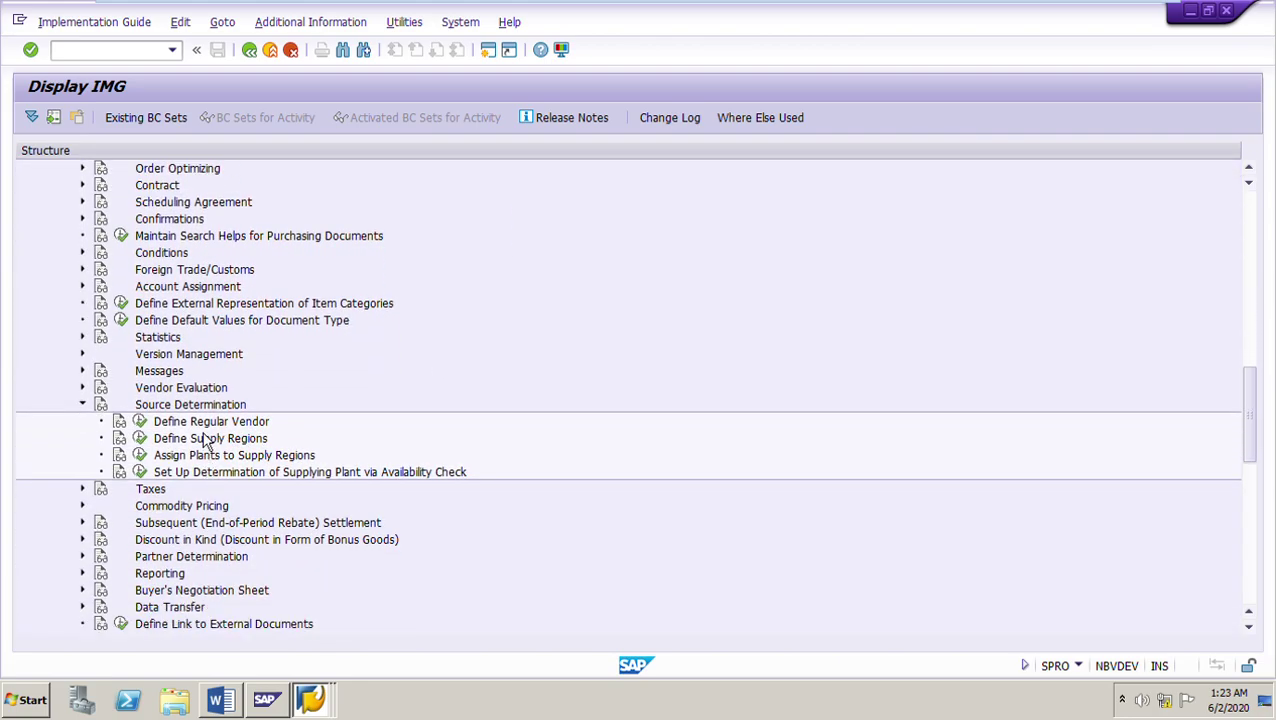
pyautogui.scroll(-2, 205, 443)
pyautogui.click(210, 326)
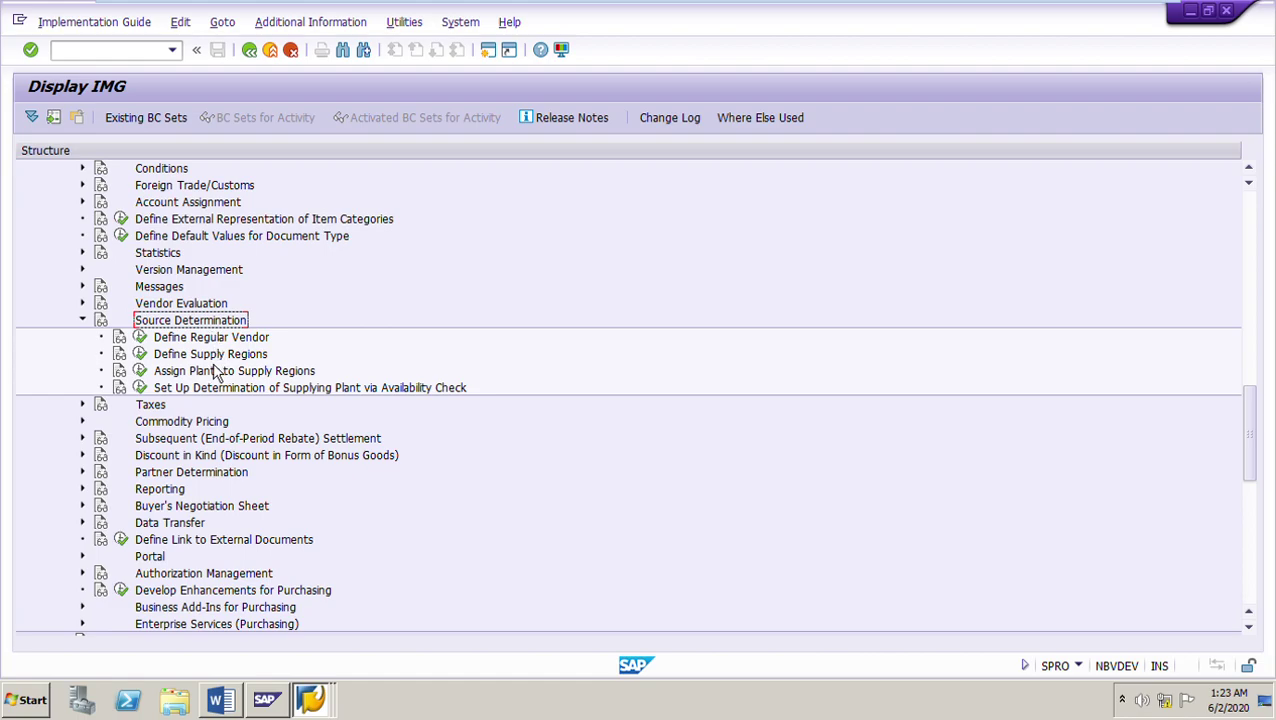
pyautogui.click(142, 340)
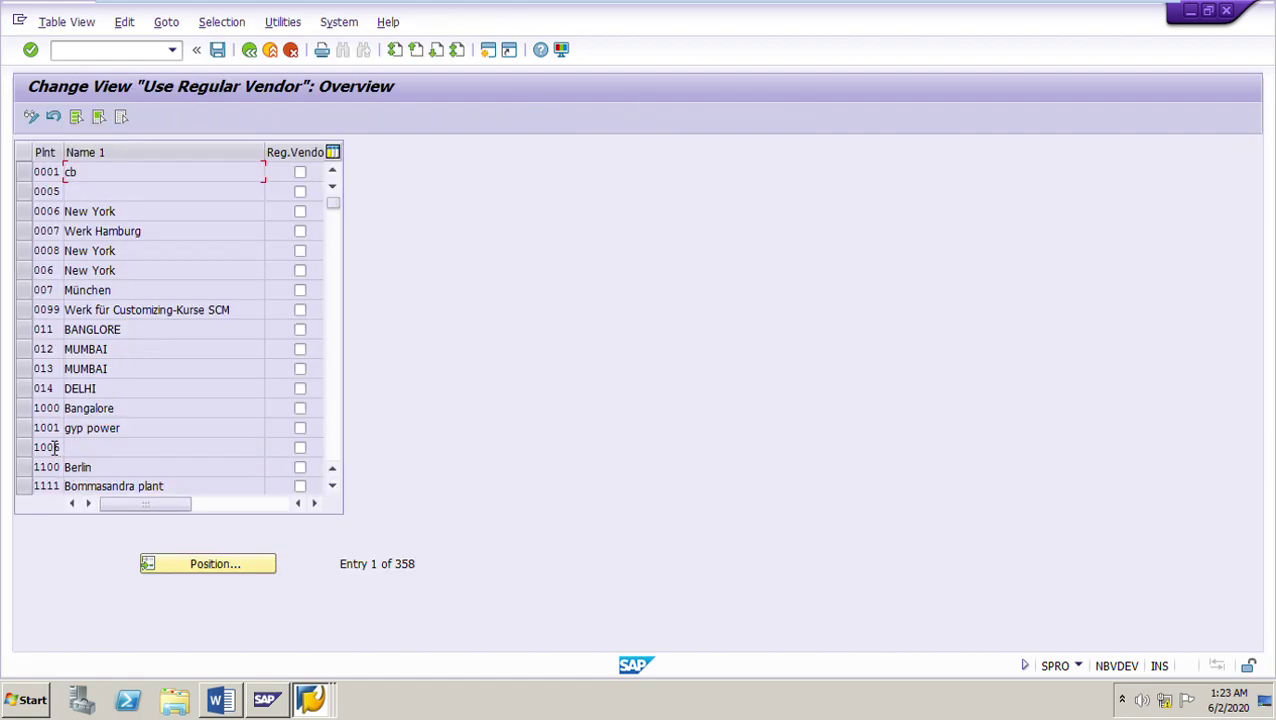
# Step: Examine the regular vendor indicator for plant 1111 and return to the IMG without keeping any change
pyautogui.click(24, 486)
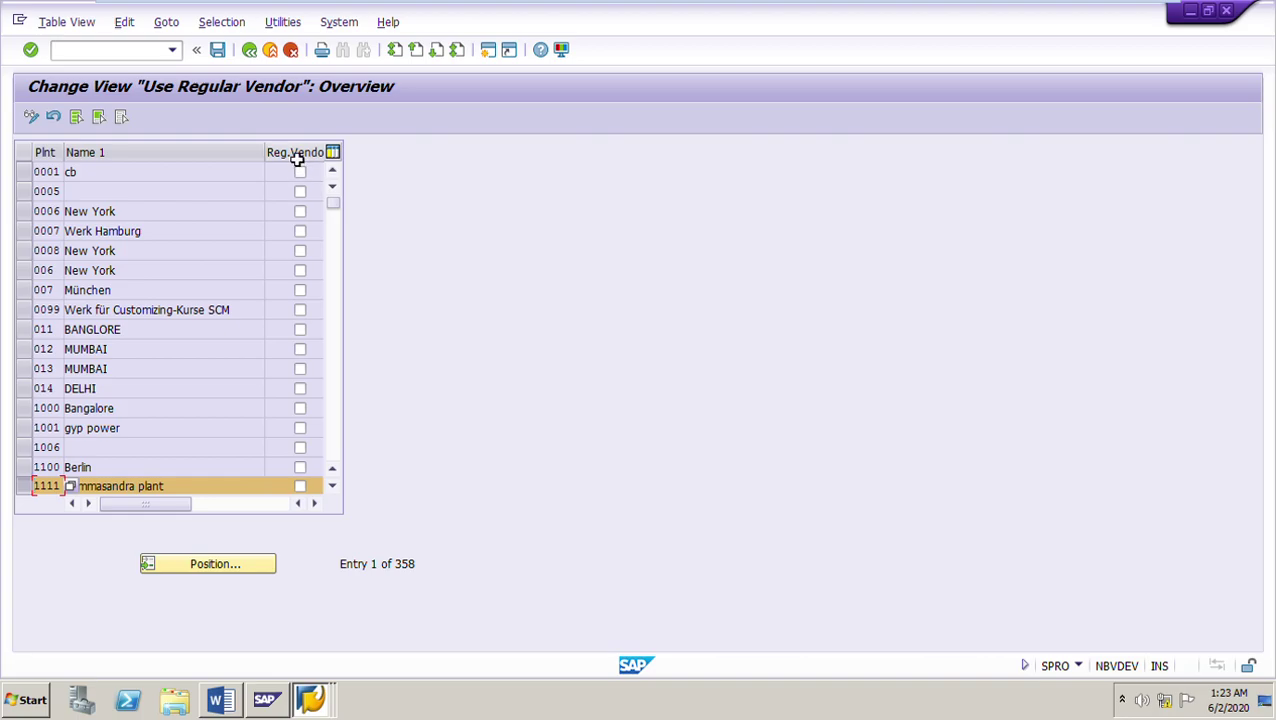
pyautogui.click(300, 486)
pyautogui.click(300, 486)
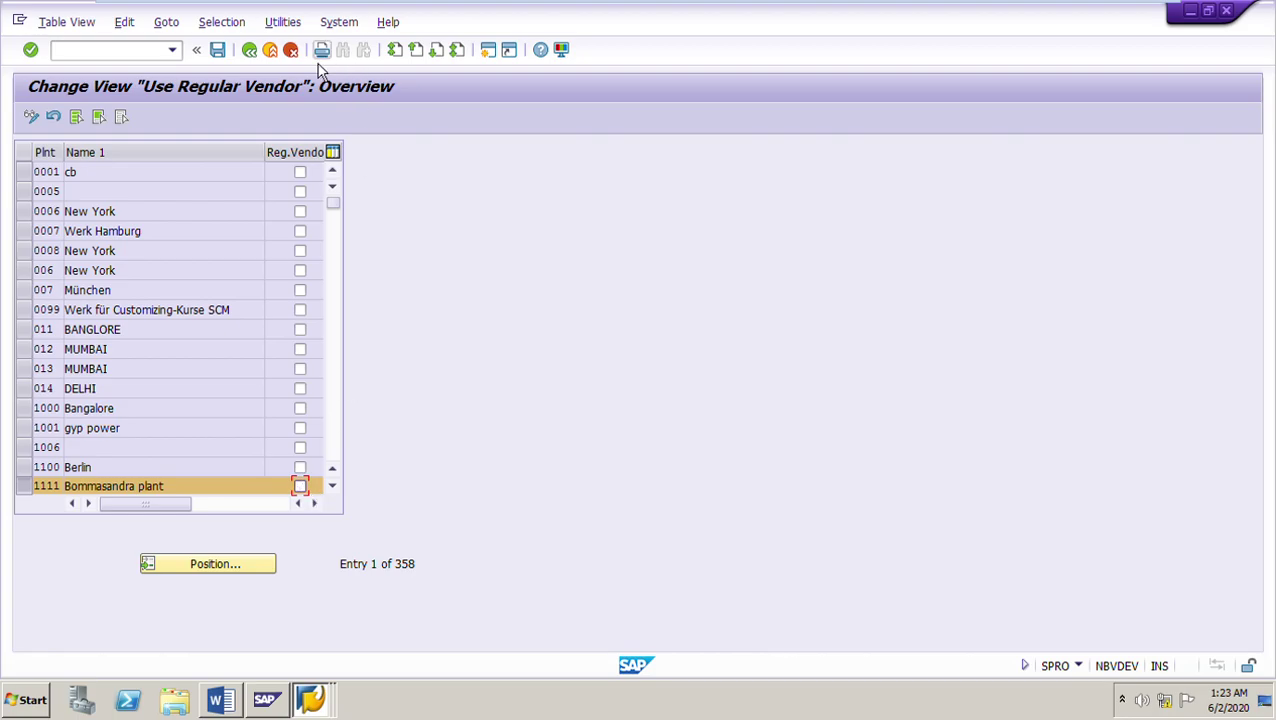
pyautogui.click(252, 54)
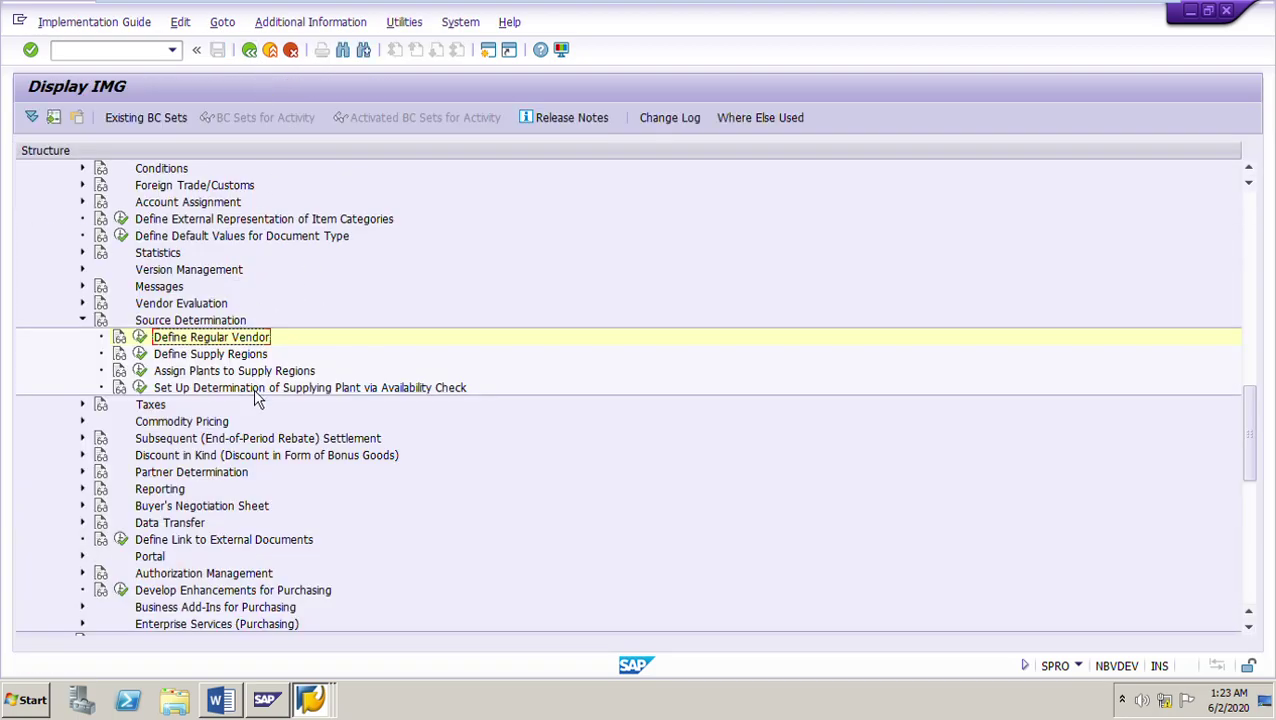
# Step: Try to create an info record with ME11 for vendor V-D0001, material M-60004, purchasing organization 1111 and plant 1111, and leave the transaction
pyautogui.rightClick(322, 706)
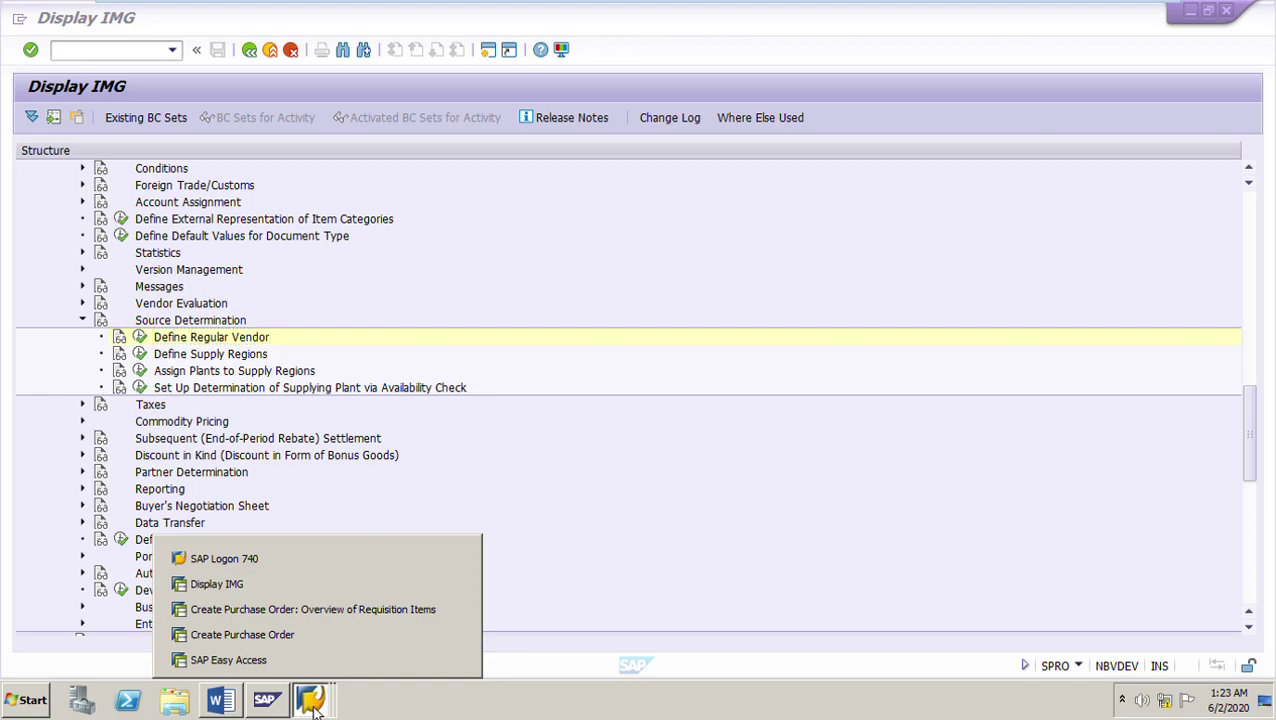
pyautogui.click(245, 660)
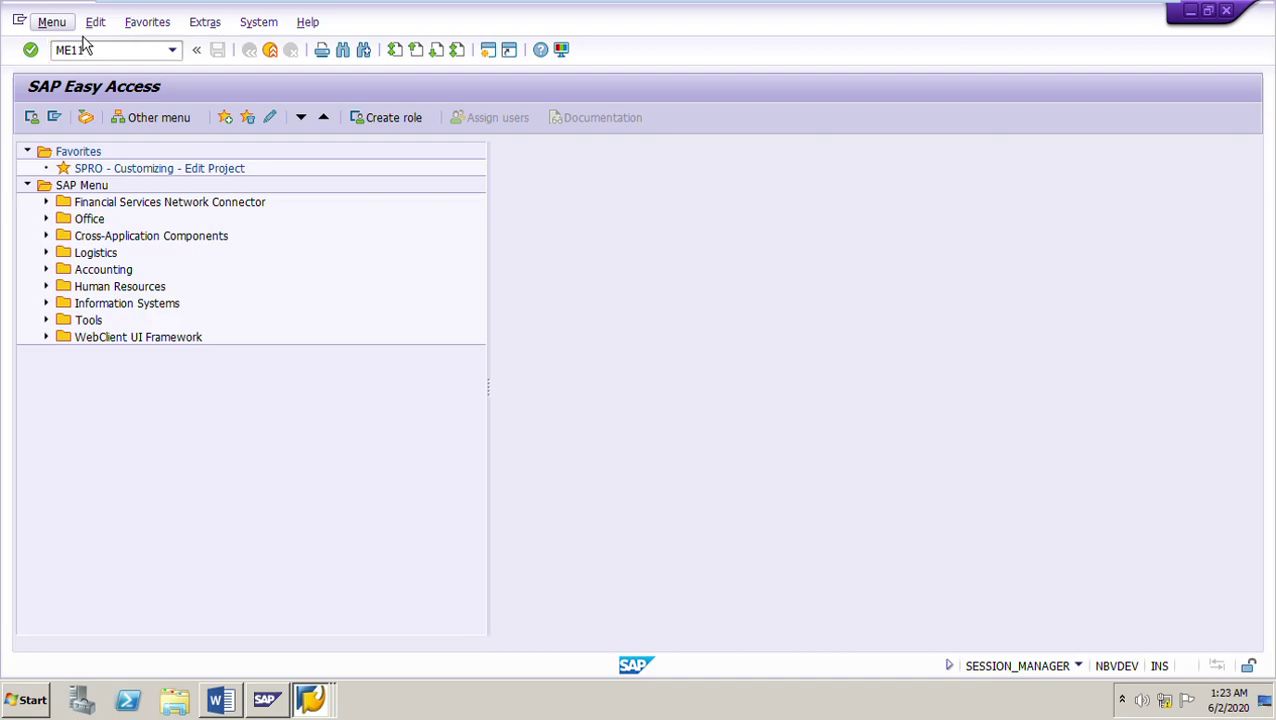
pyautogui.press('Return')
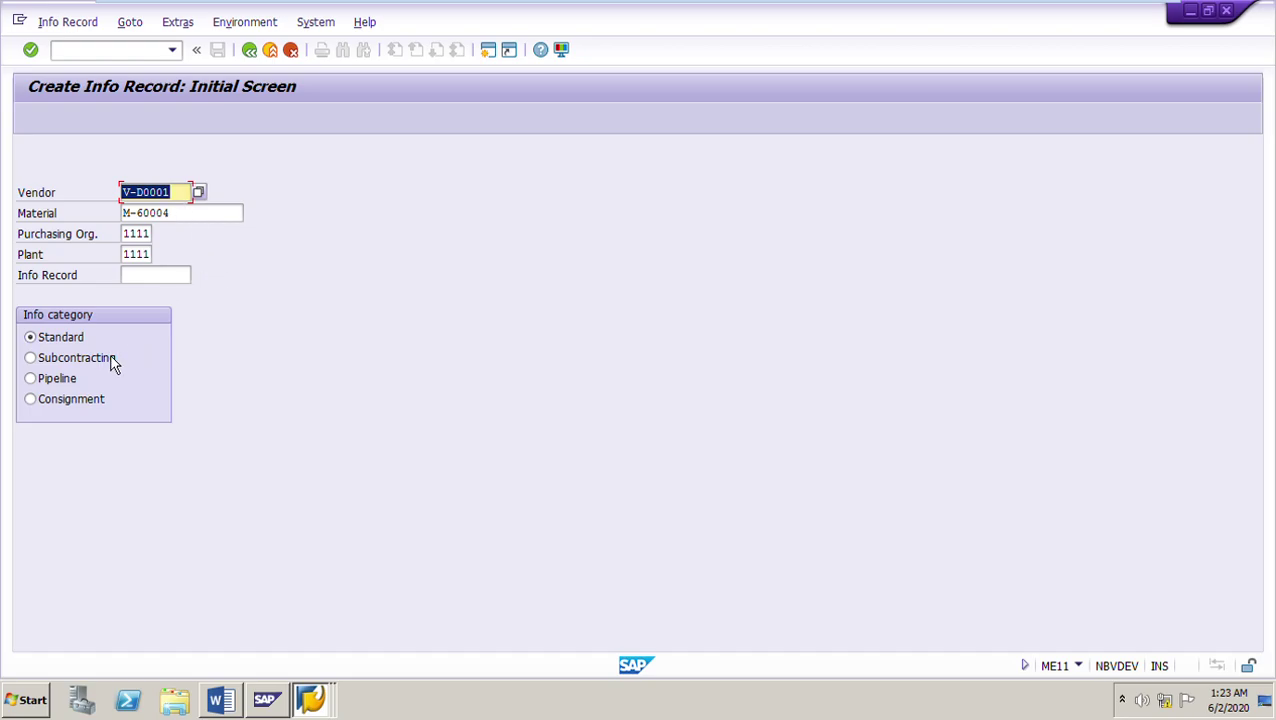
pyautogui.press('Return')
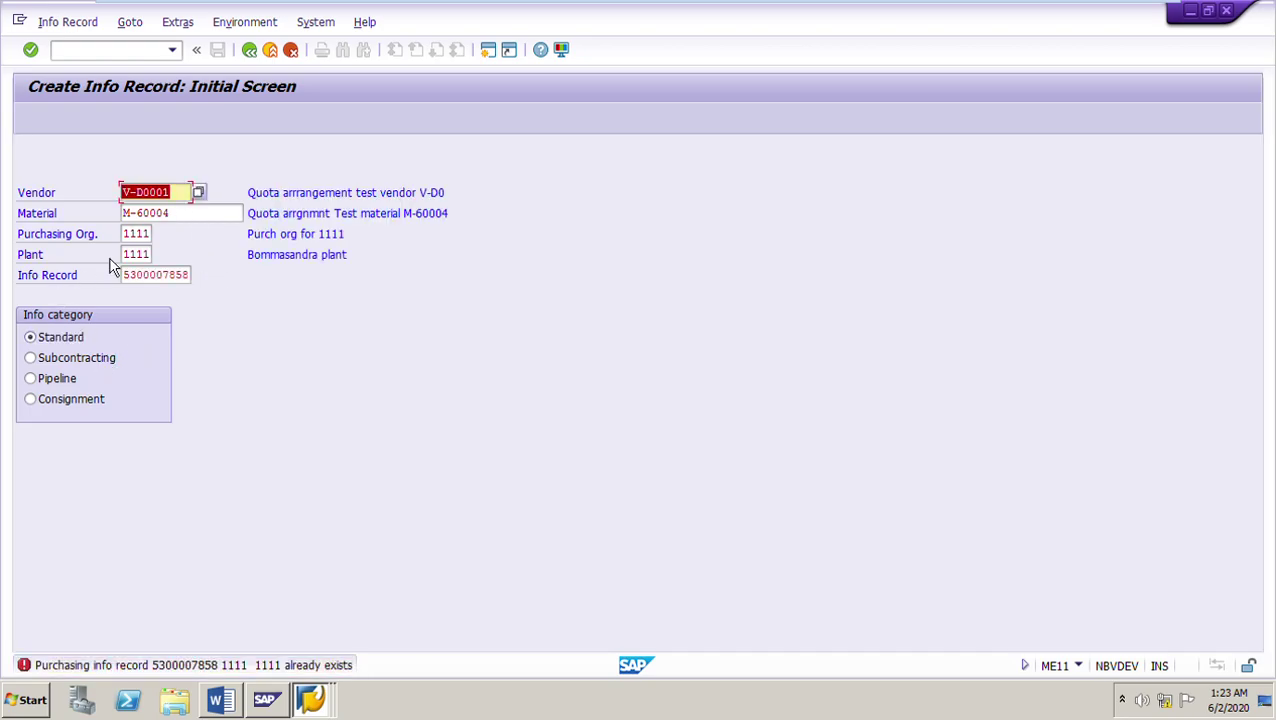
pyautogui.click(266, 55)
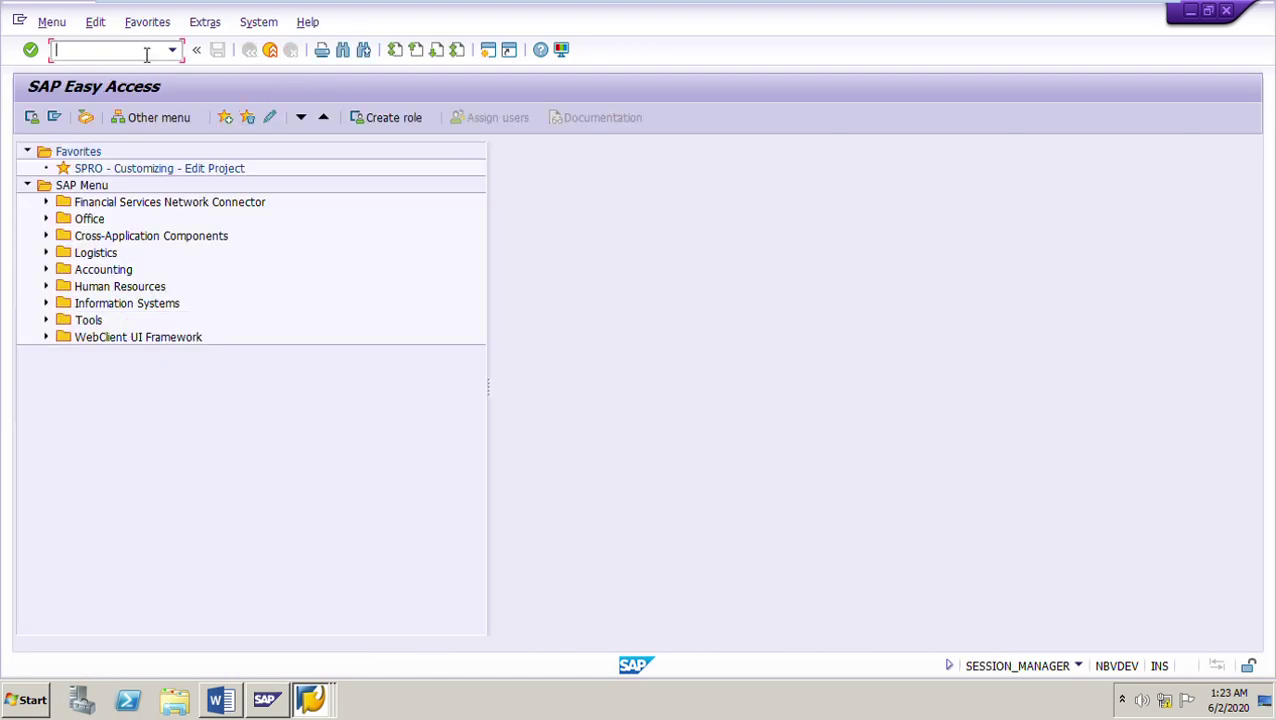
# Step: Display the info record for vendor V-D0001 and material M-60004 with ME13 and examine its Regular Vendor indicator under Supply Option
pyautogui.write('ME13')
pyautogui.press('Return')
pyautogui.press('Return')
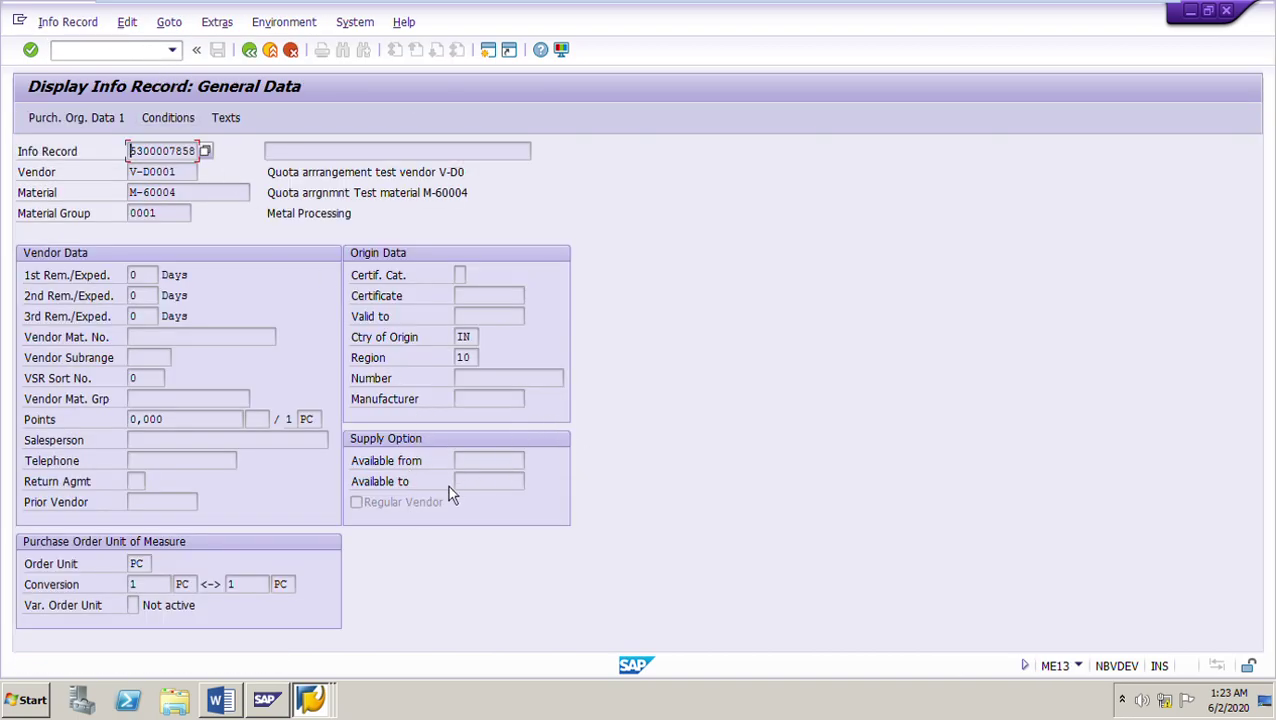
pyautogui.click(370, 518)
# Step: Read the Word guide's section "Blocking Vendors and Source List Entries", including its purchasing block diagram and the effects of the blocking indicator
pyautogui.click(224, 704)
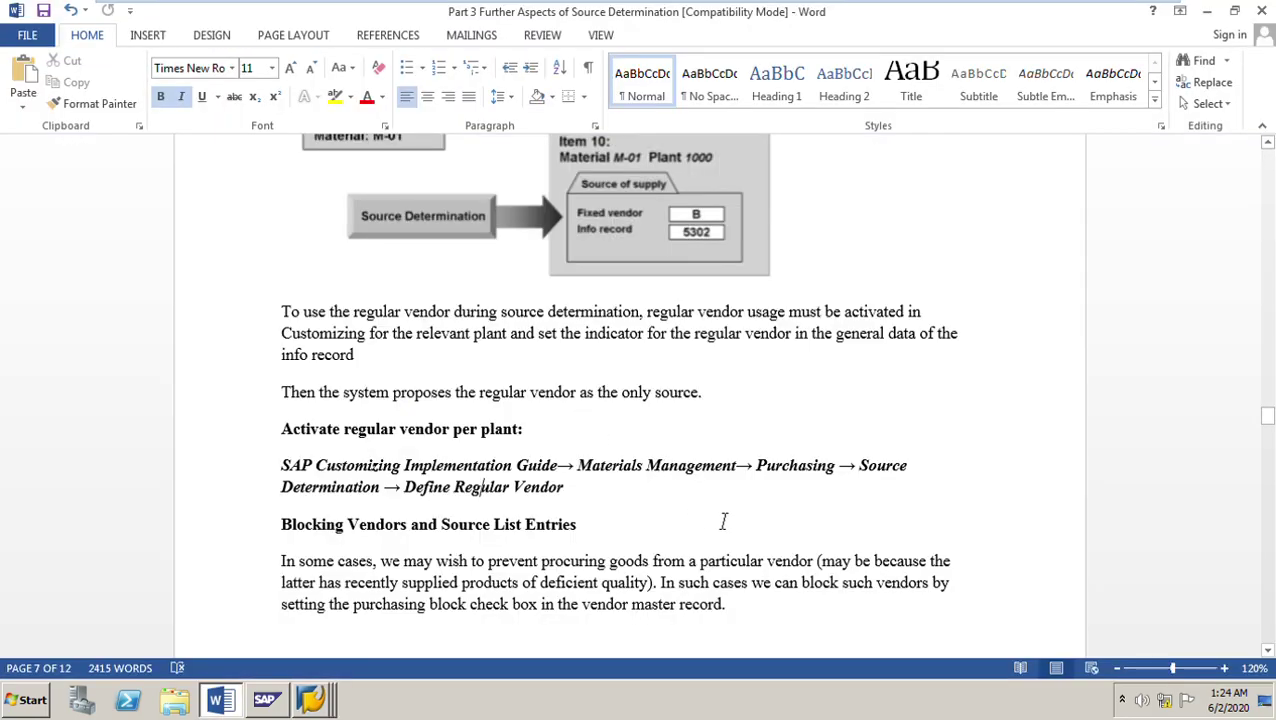
pyautogui.scroll(-3, 692, 500)
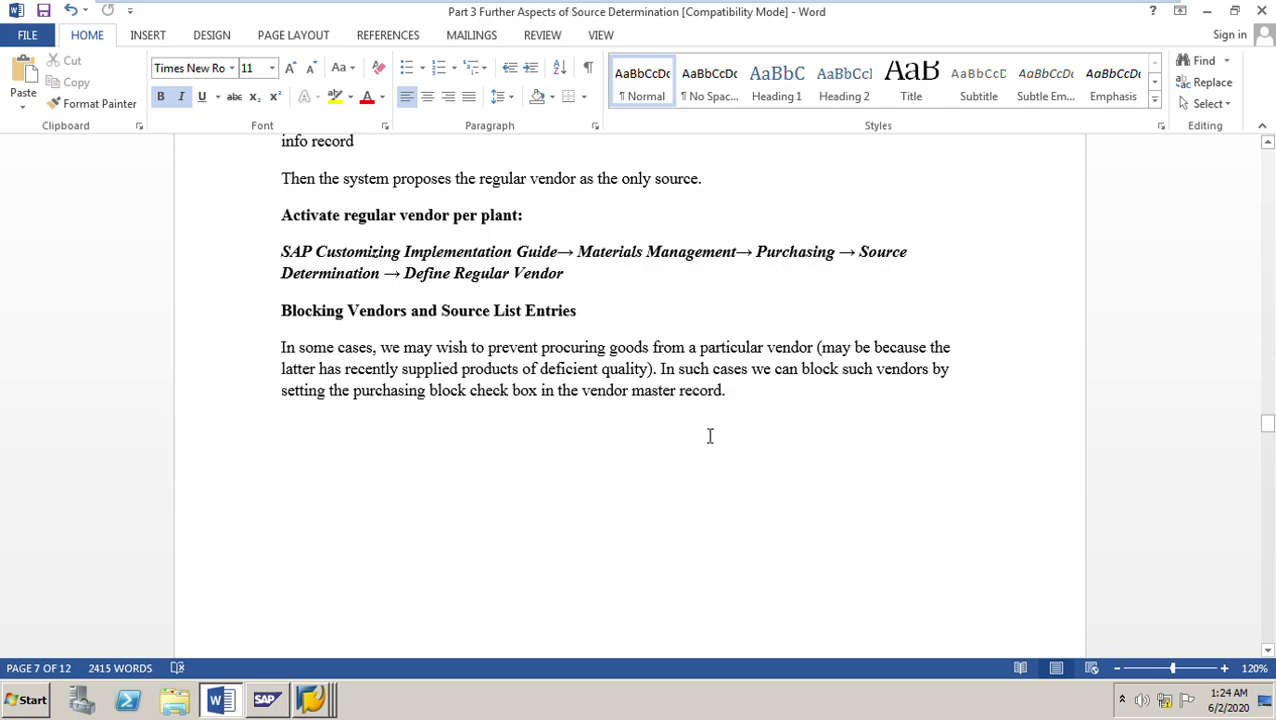
pyautogui.scroll(-10, 710, 436)
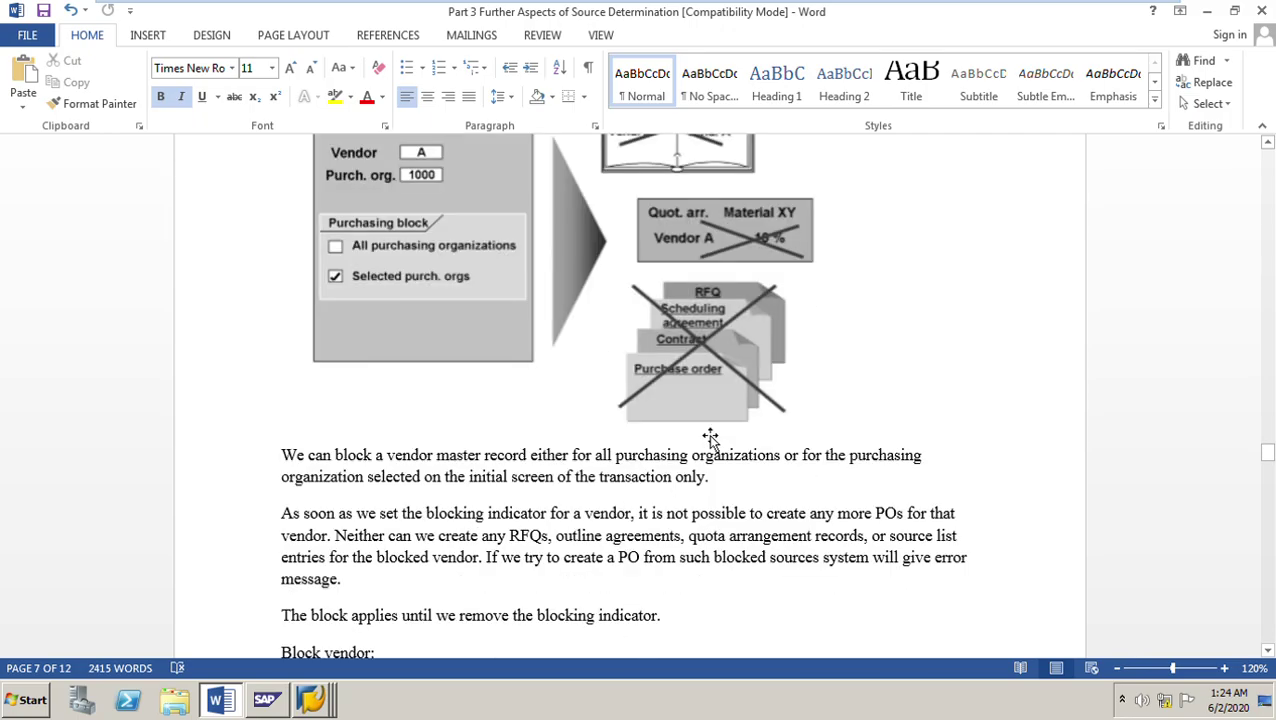
pyautogui.scroll(1, 710, 437)
pyautogui.scroll(-1, 708, 434)
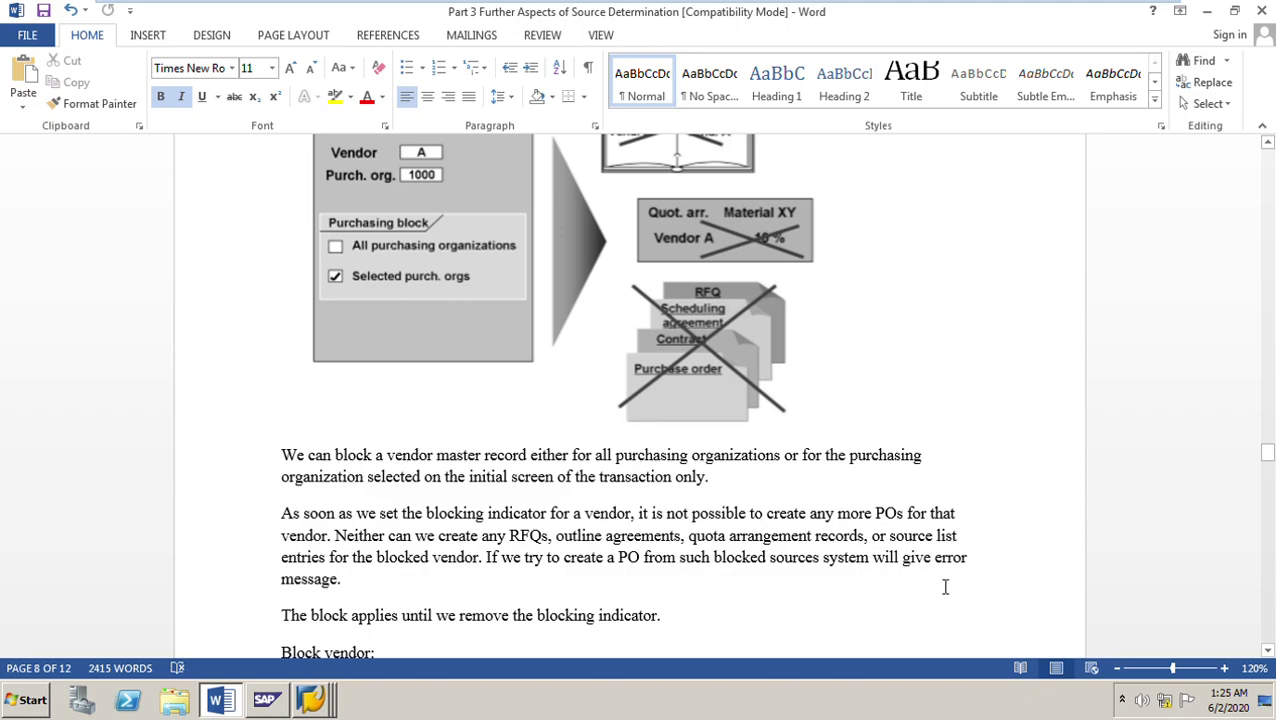
pyautogui.scroll(-2, 628, 583)
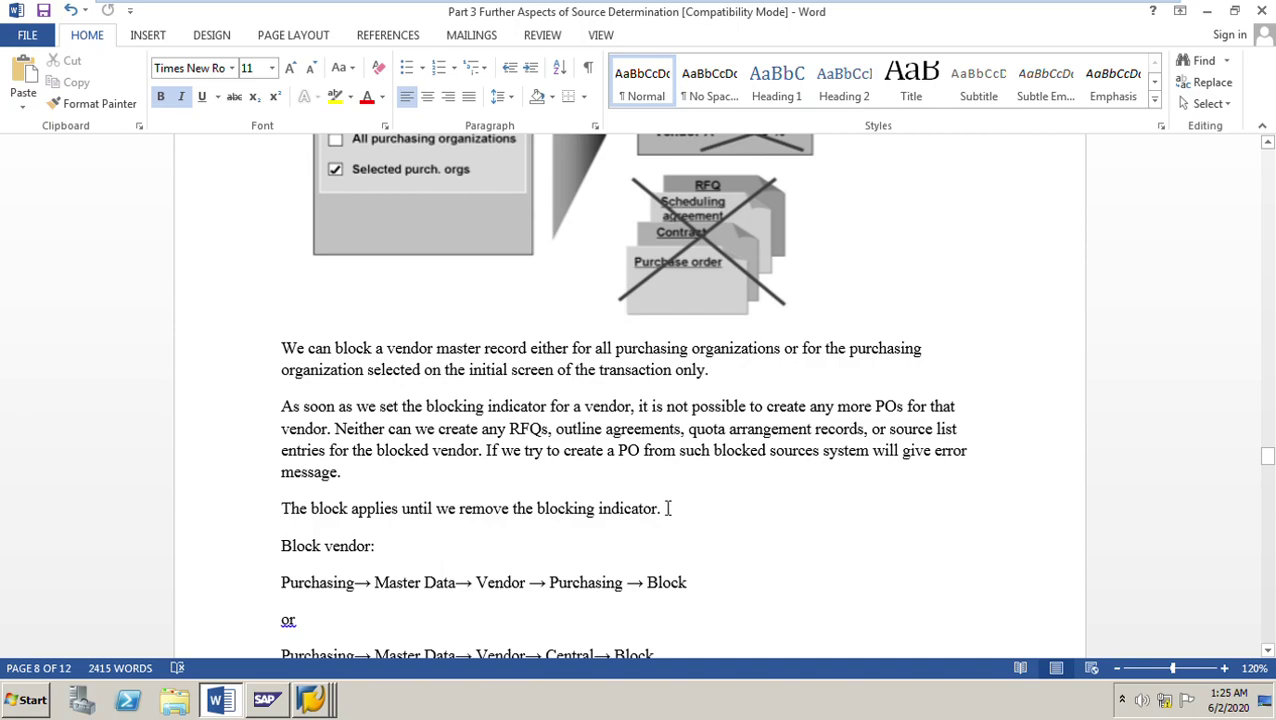
pyautogui.scroll(-3, 666, 508)
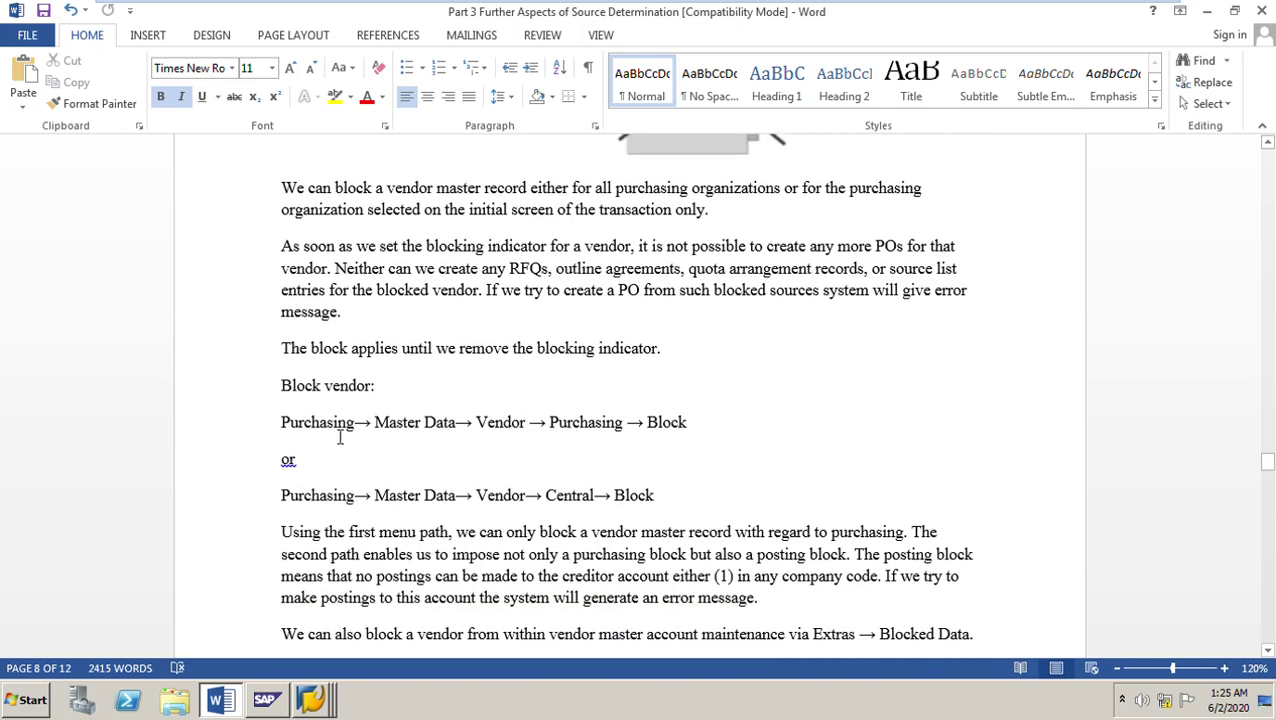
# Step: Highlight the guide's path Purchasing → Master Data → Vendor → Purchasing → Block and read how purchasing and posting blocks differ
pyautogui.moveTo(287, 433); pyautogui.dragTo(758, 424)
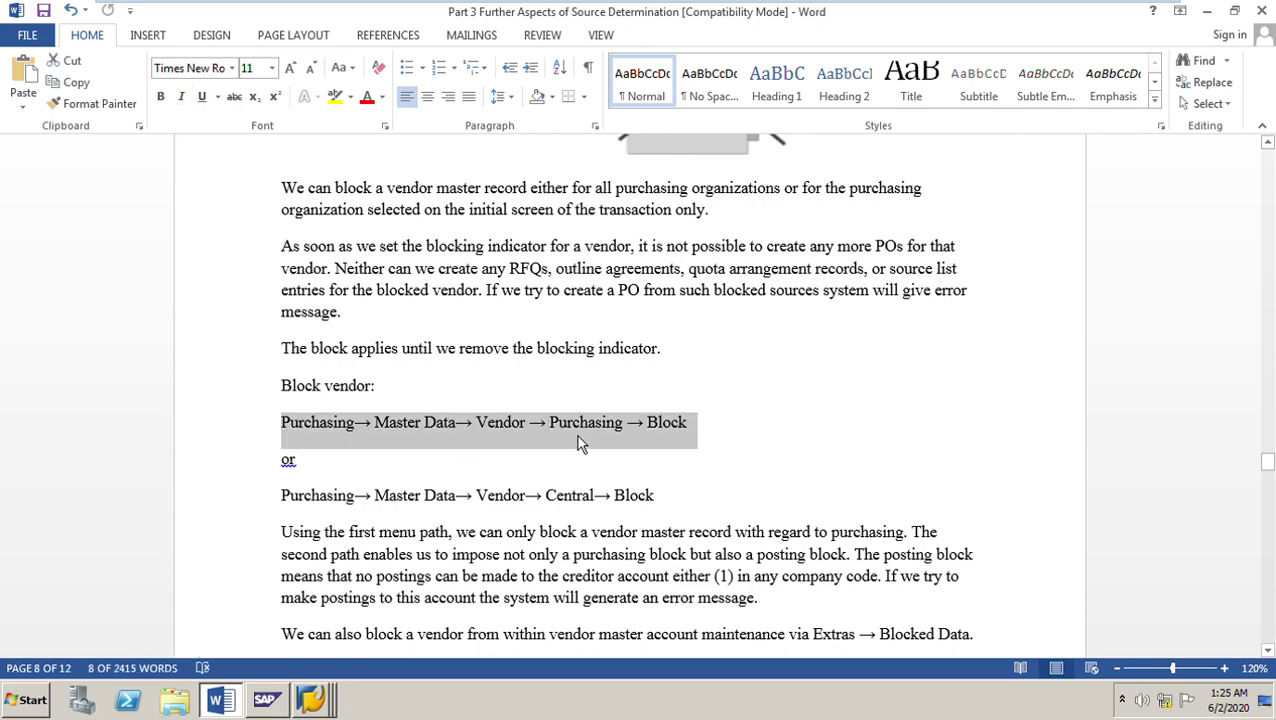
pyautogui.click(352, 532)
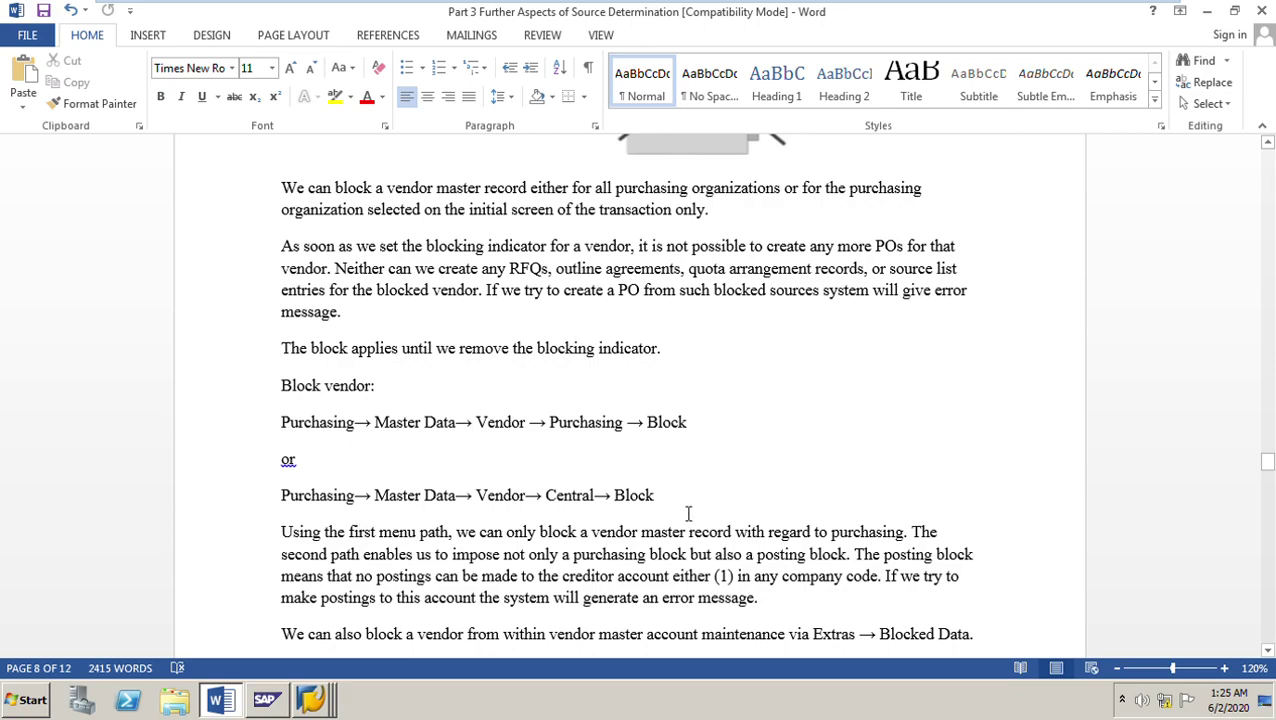
pyautogui.scroll(-1, 688, 507)
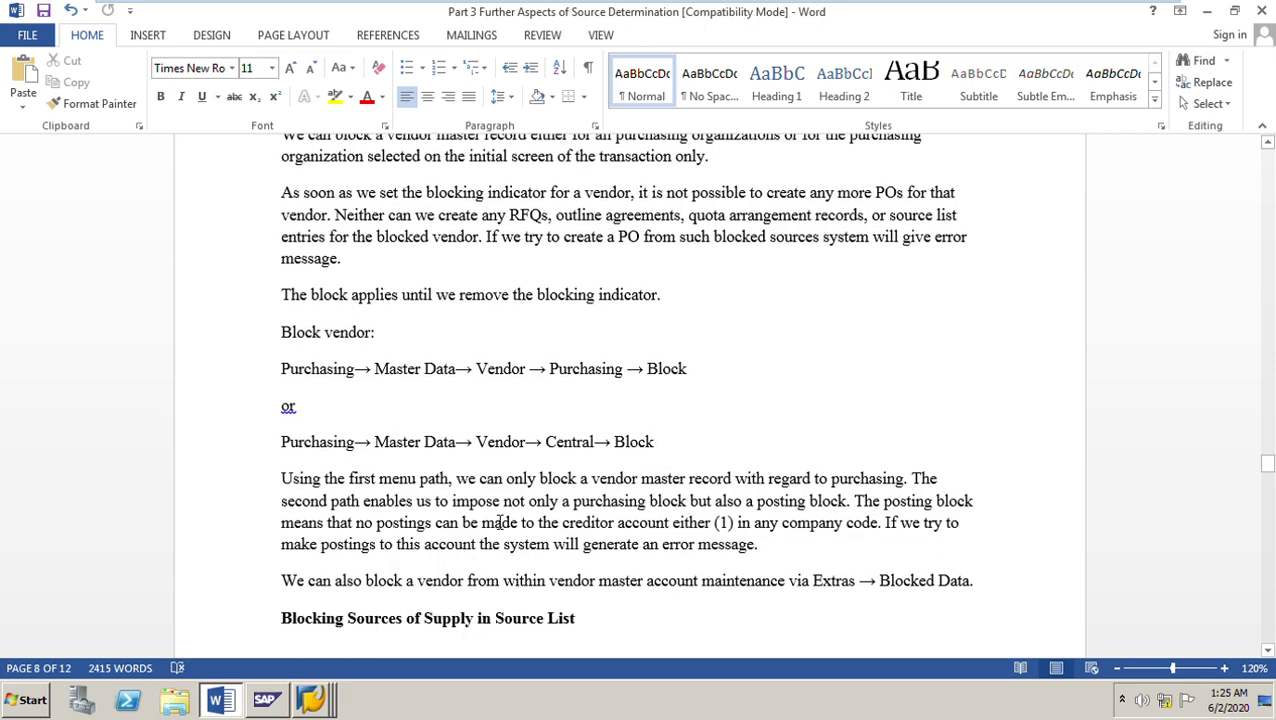
pyautogui.scroll(-1, 494, 512)
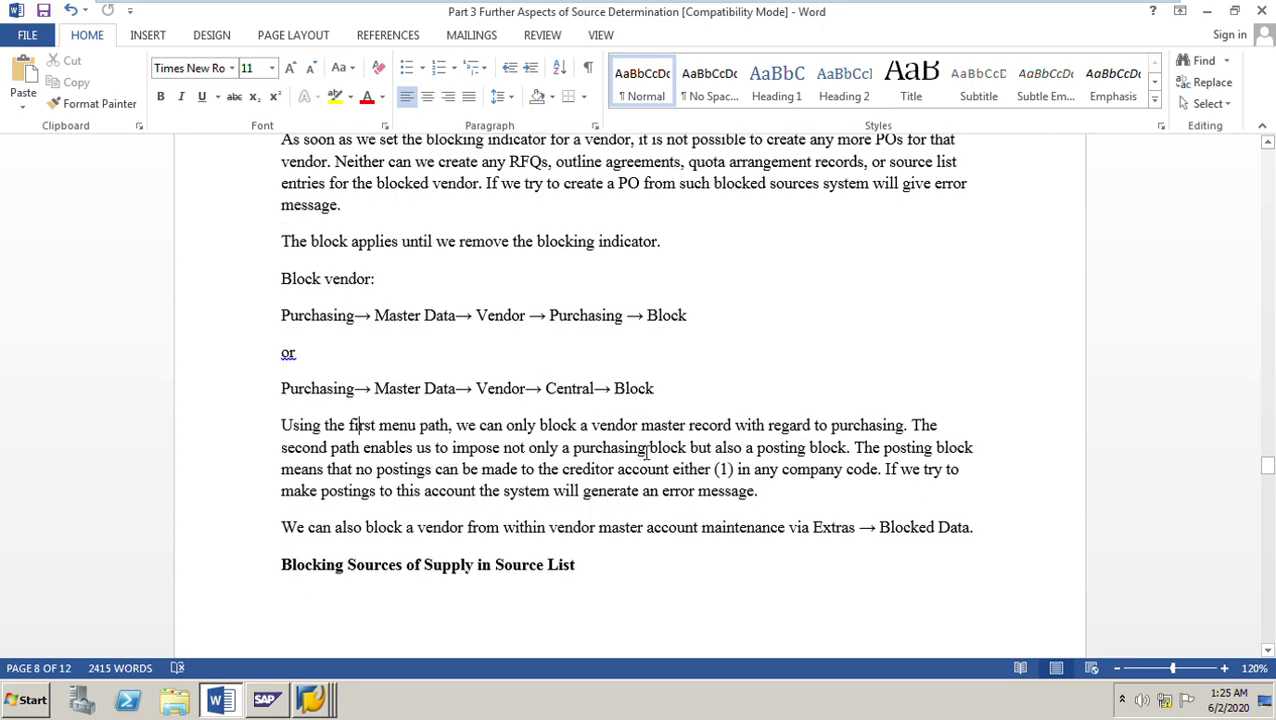
pyautogui.moveTo(912, 432); pyautogui.dragTo(736, 428)
pyautogui.click(877, 426)
# Step: Compare the guide's central and purchasing block paths, and highlight the alternative Extras → Blocked Data in vendor master maintenance
pyautogui.moveTo(477, 392); pyautogui.dragTo(717, 393)
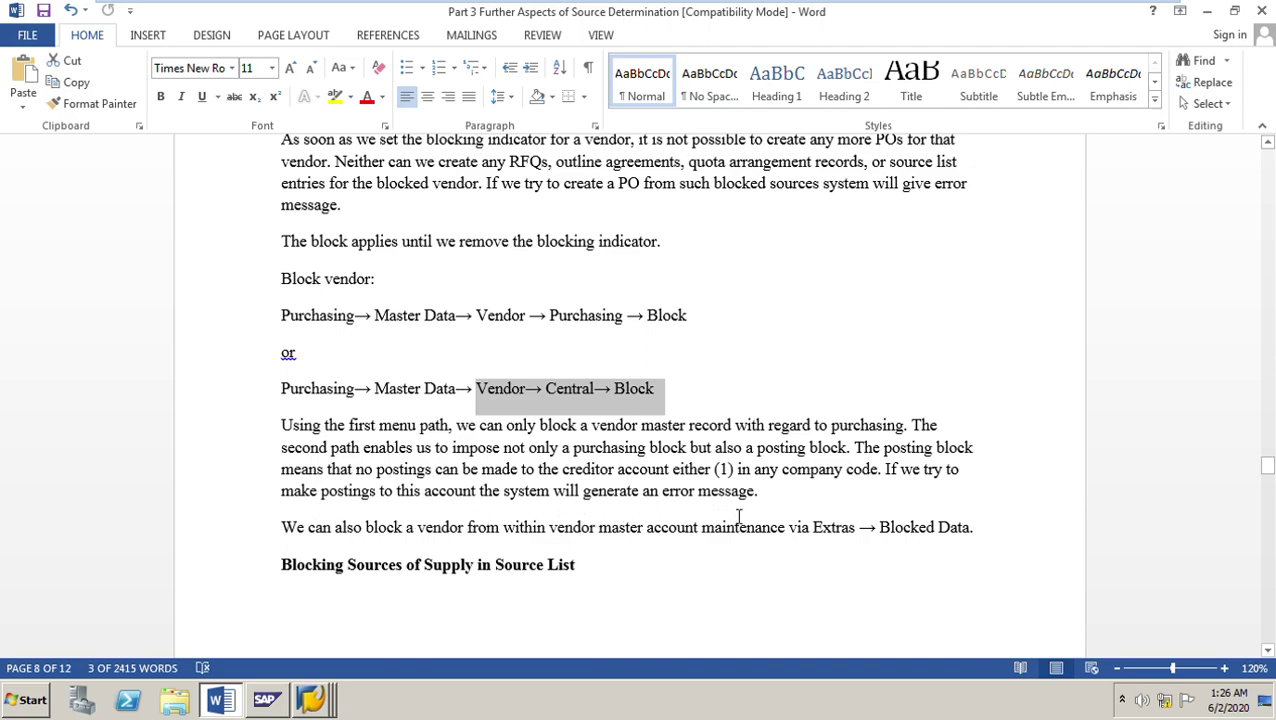
pyautogui.click(661, 318)
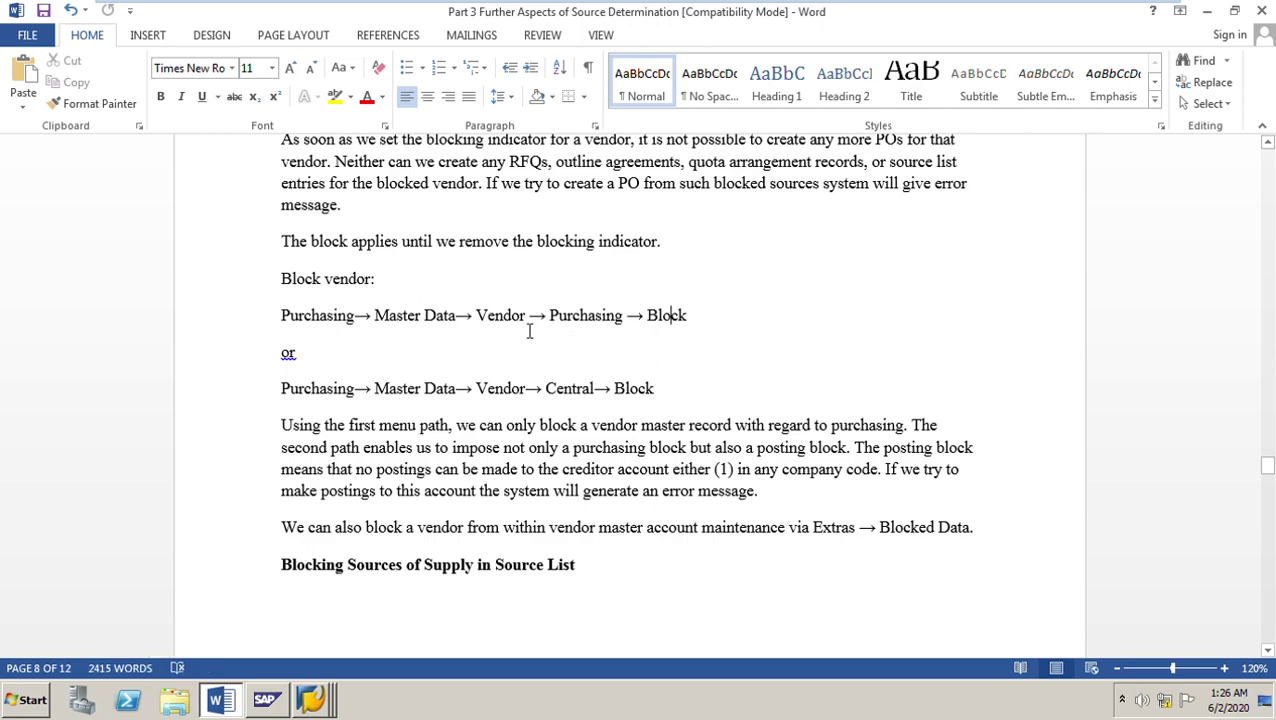
pyautogui.moveTo(557, 322); pyautogui.dragTo(720, 326)
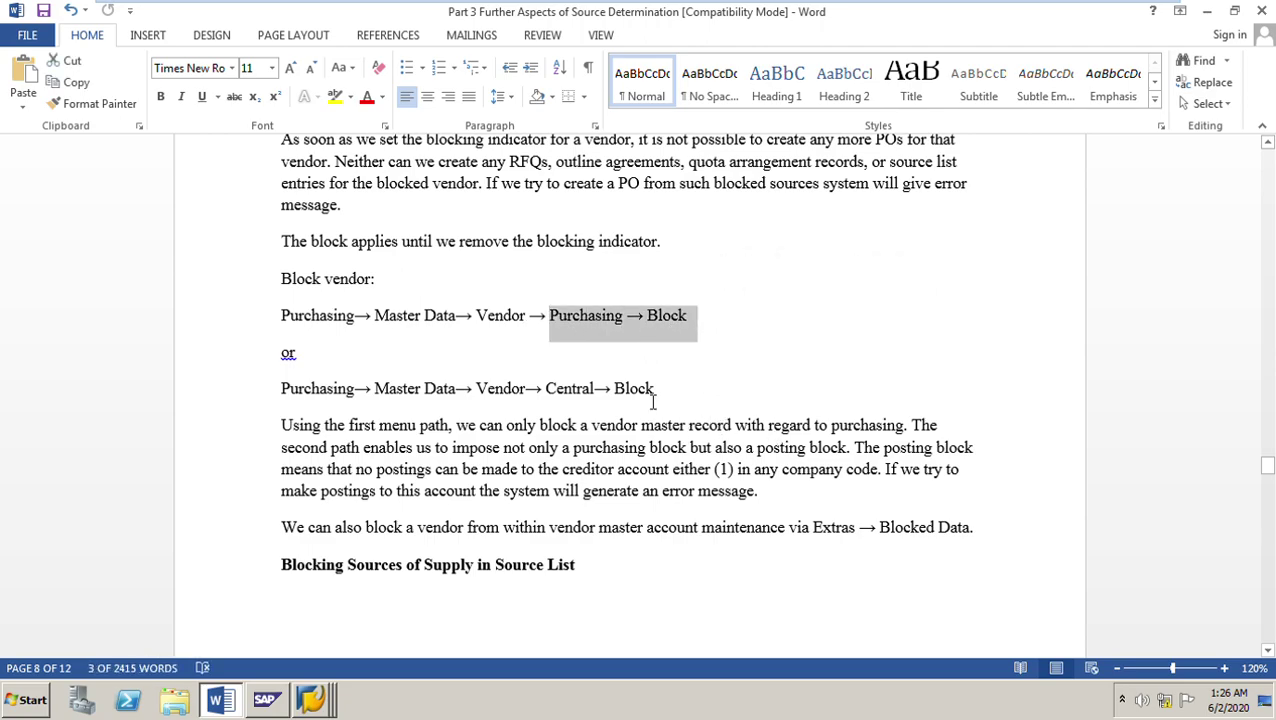
pyautogui.click(707, 360)
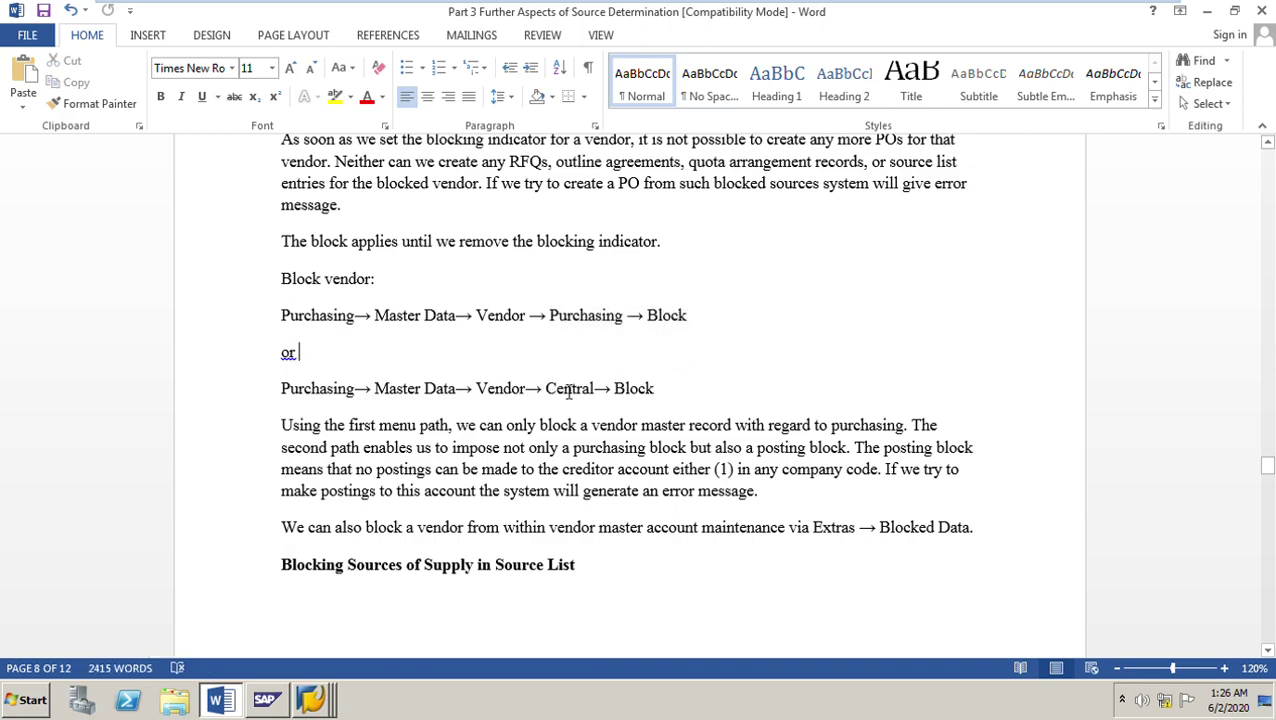
pyautogui.doubleClick(490, 392)
pyautogui.moveTo(563, 399); pyautogui.dragTo(663, 396)
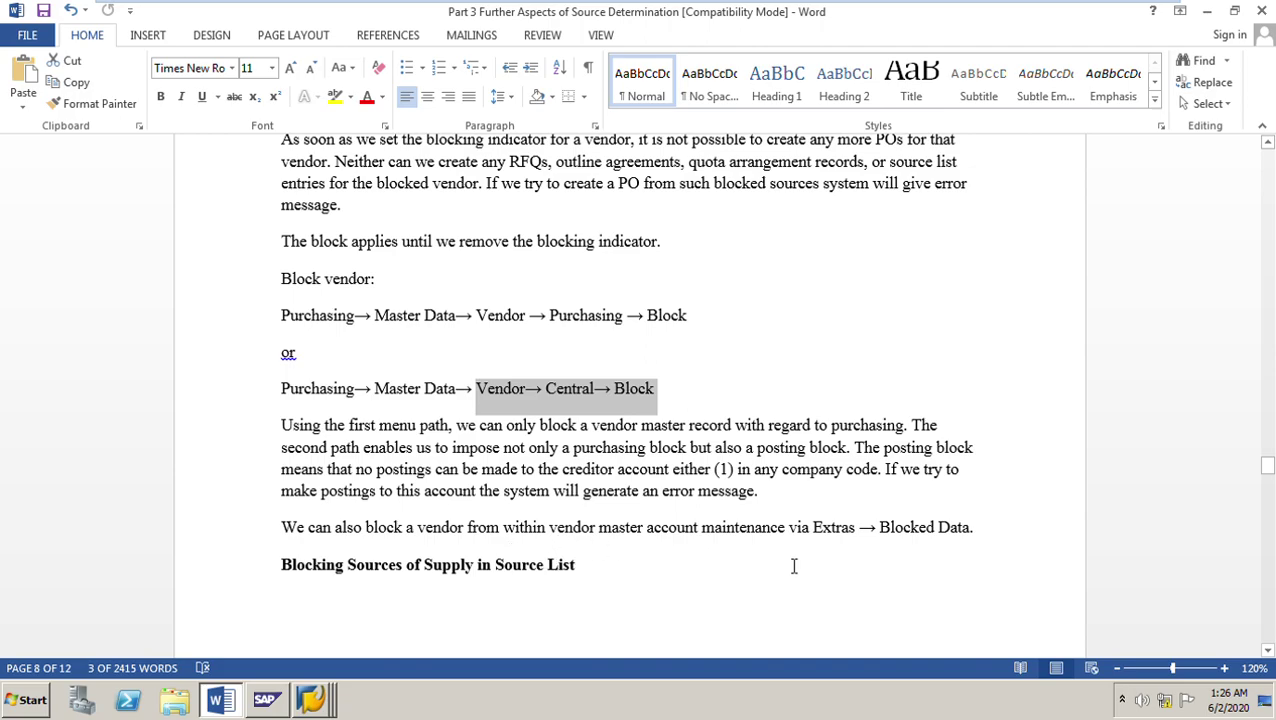
pyautogui.moveTo(814, 530); pyautogui.dragTo(1018, 535)
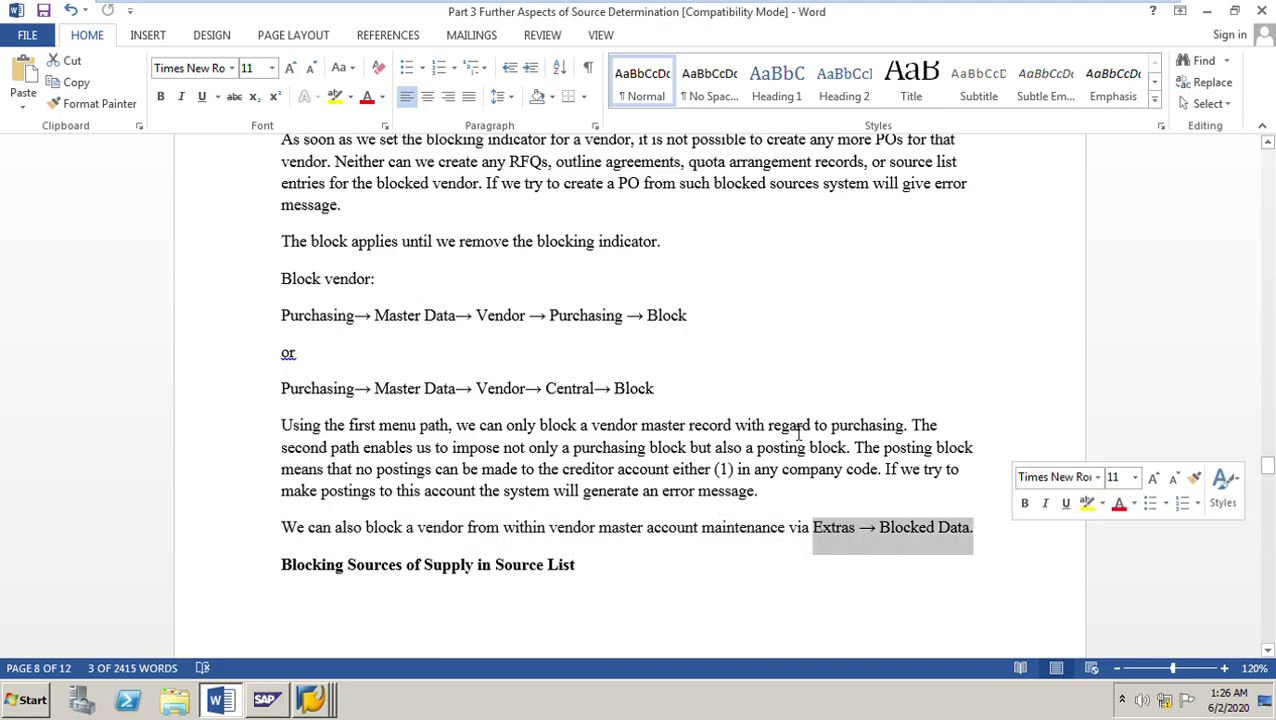
# Step: Switch to SAP, leave the info record display and open the purchasing data of vendor V-D0001 with transaction XK02
pyautogui.scroll(7, 677, 422)
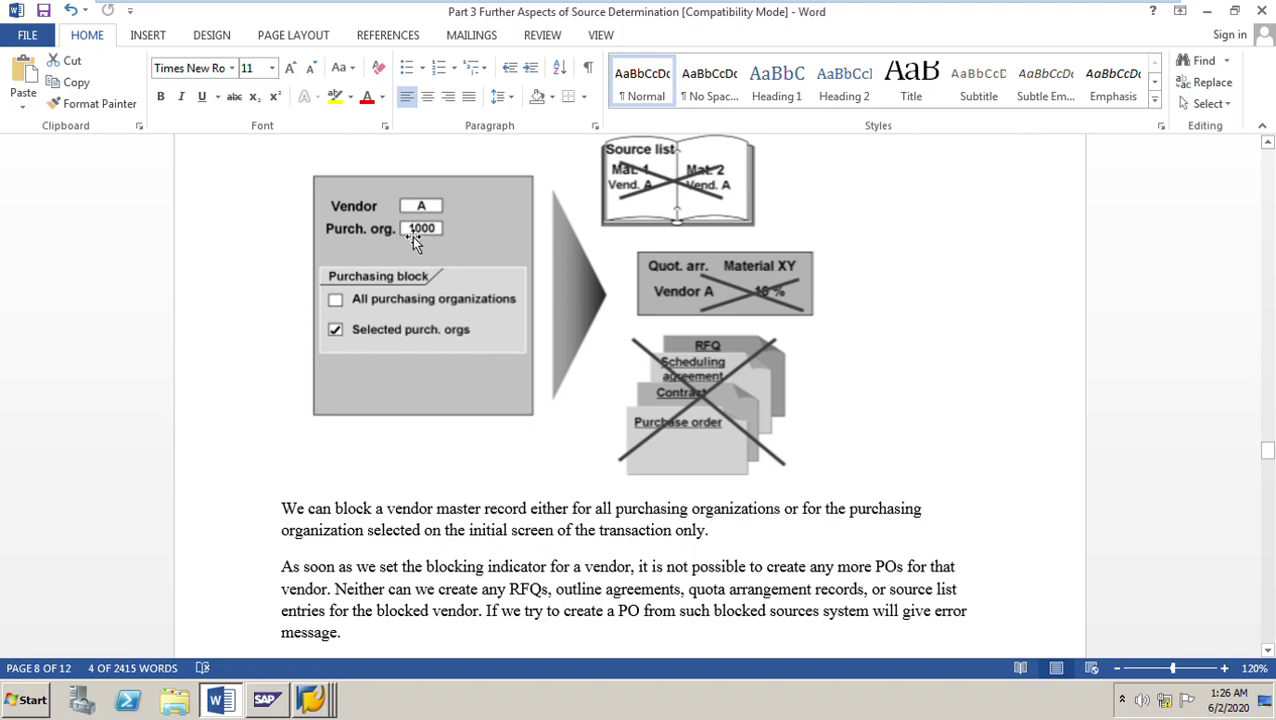
pyautogui.moveTo(268, 698)
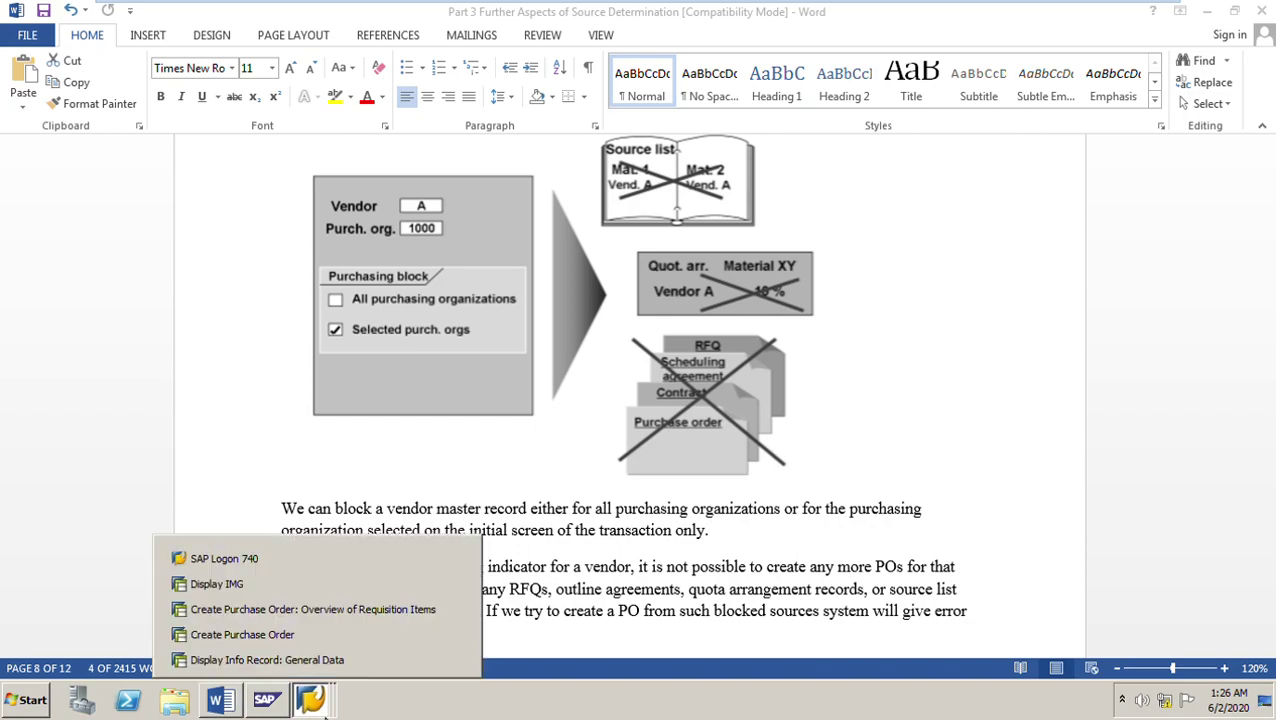
pyautogui.click(283, 662)
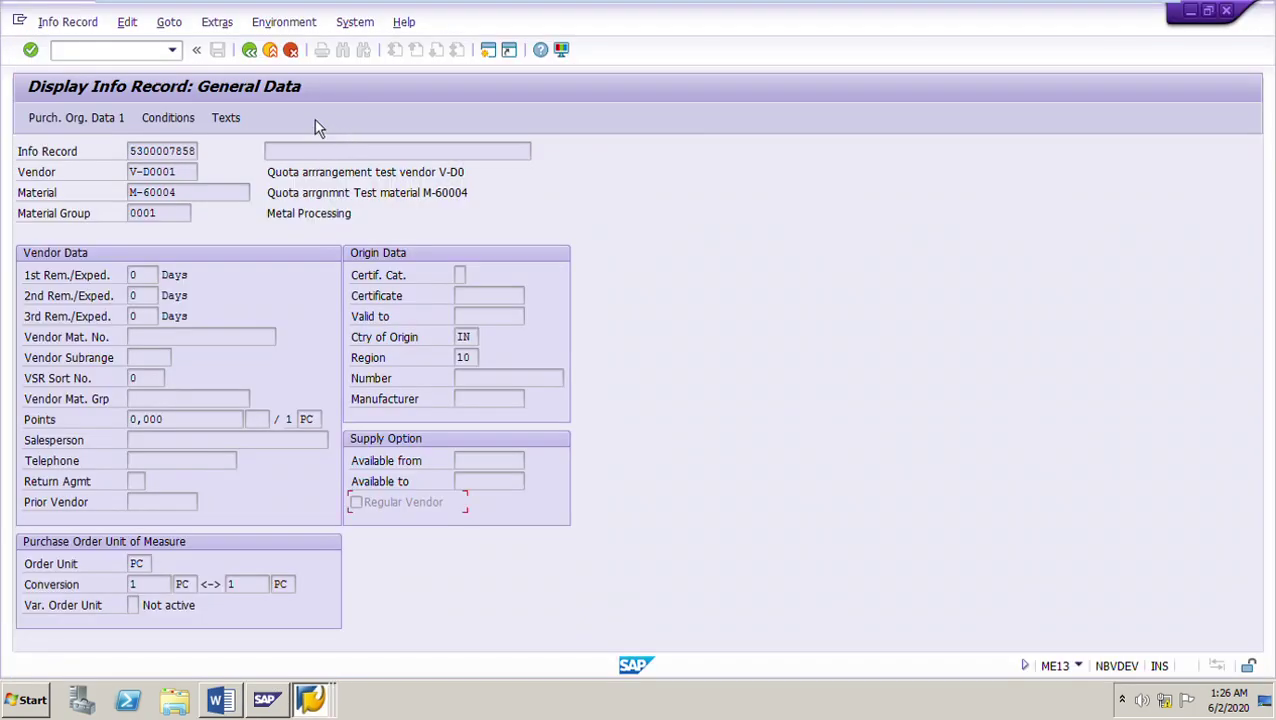
pyautogui.click(249, 50)
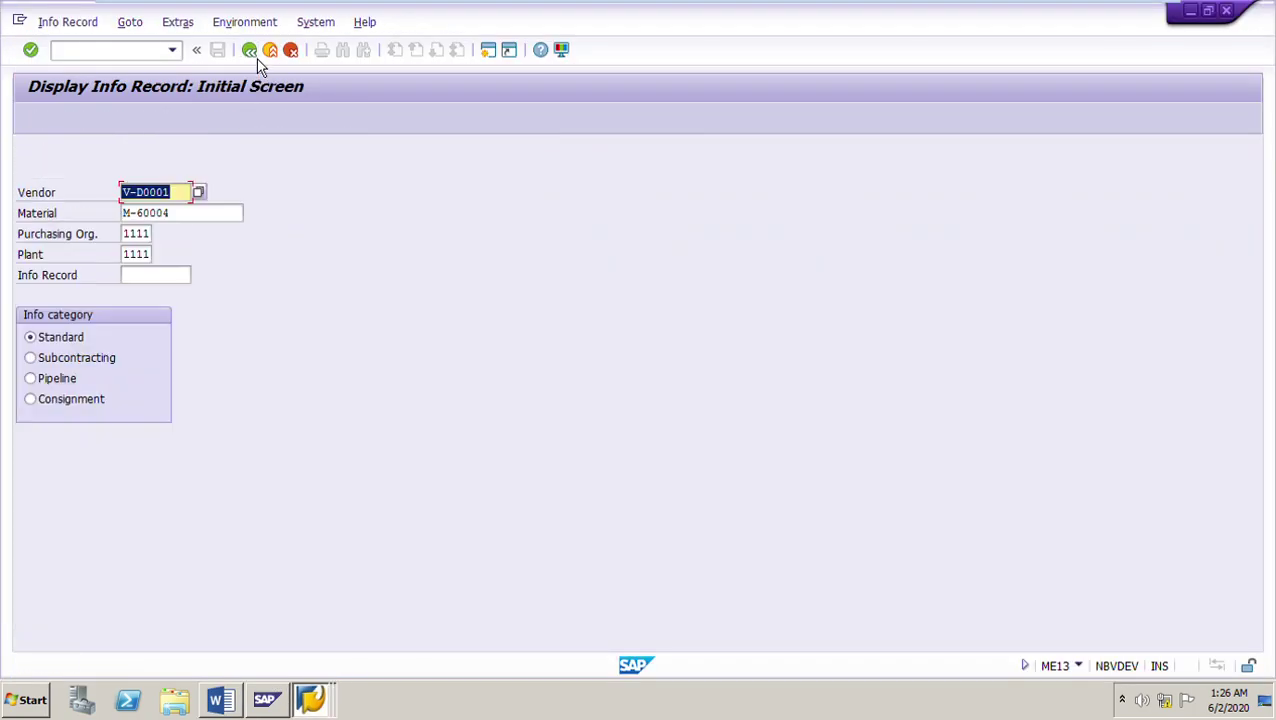
pyautogui.click(250, 52)
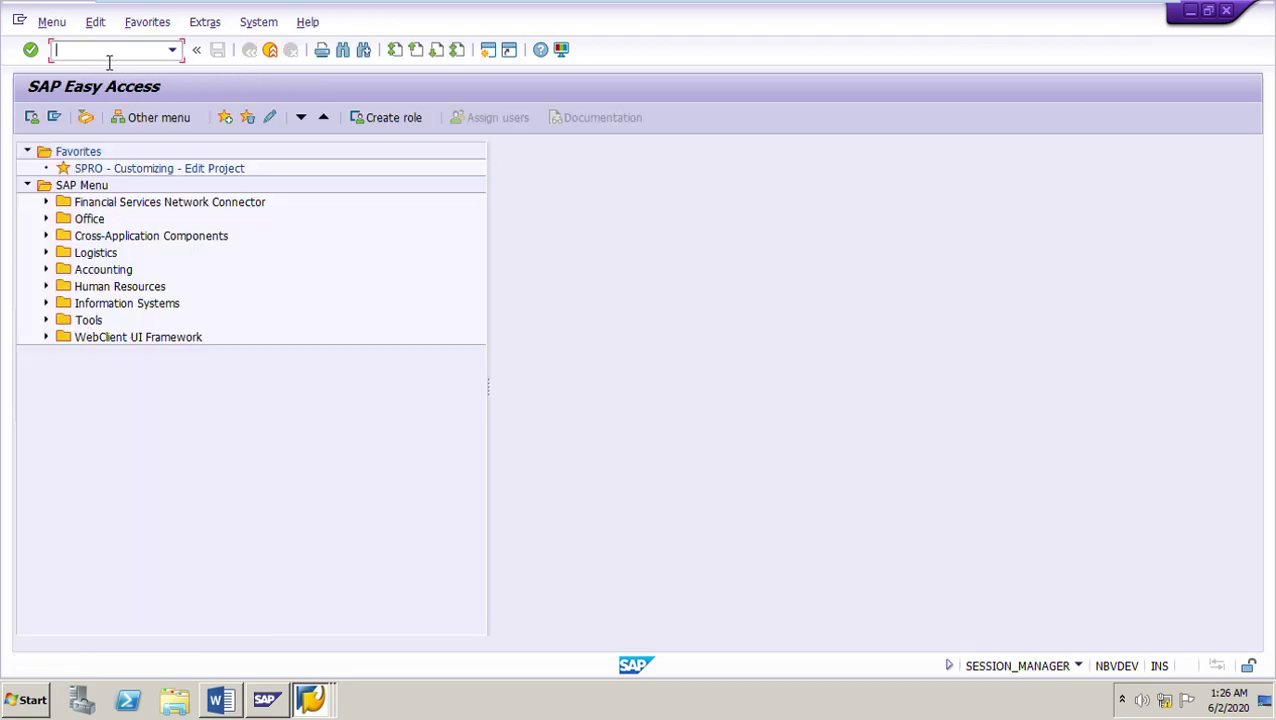
pyautogui.write('xK02')
pyautogui.press('Return')
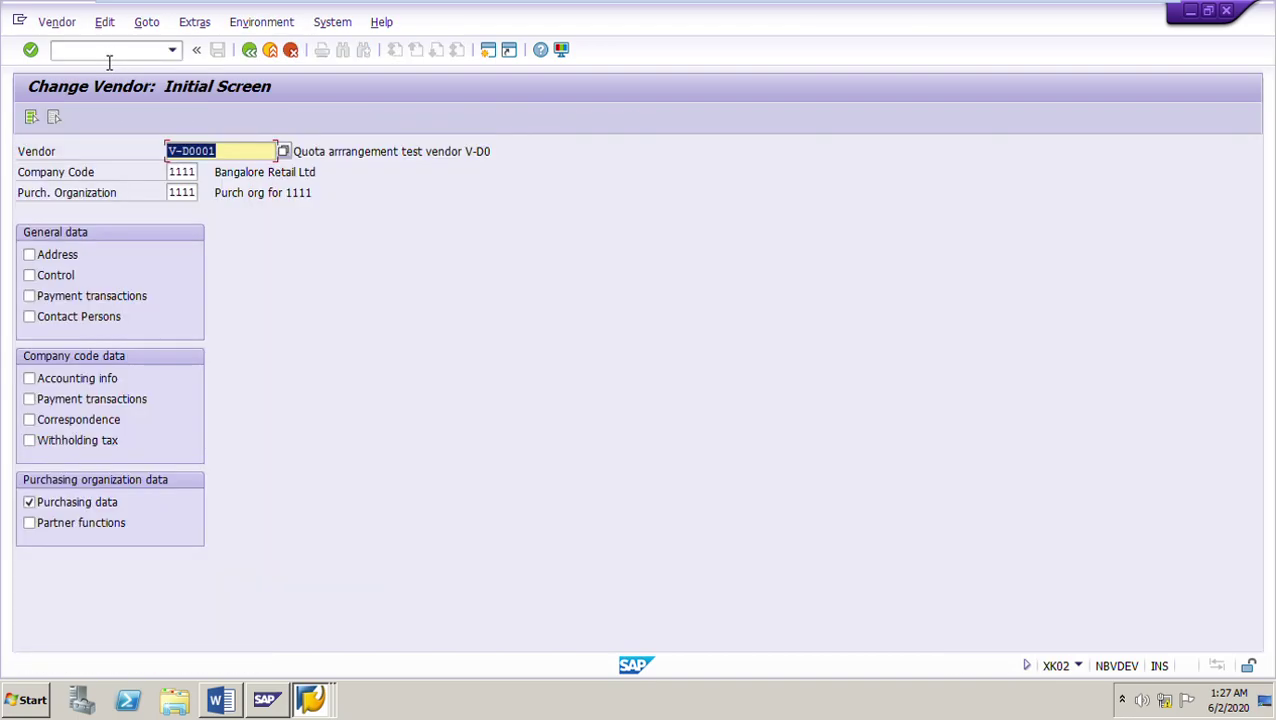
pyautogui.press('Return')
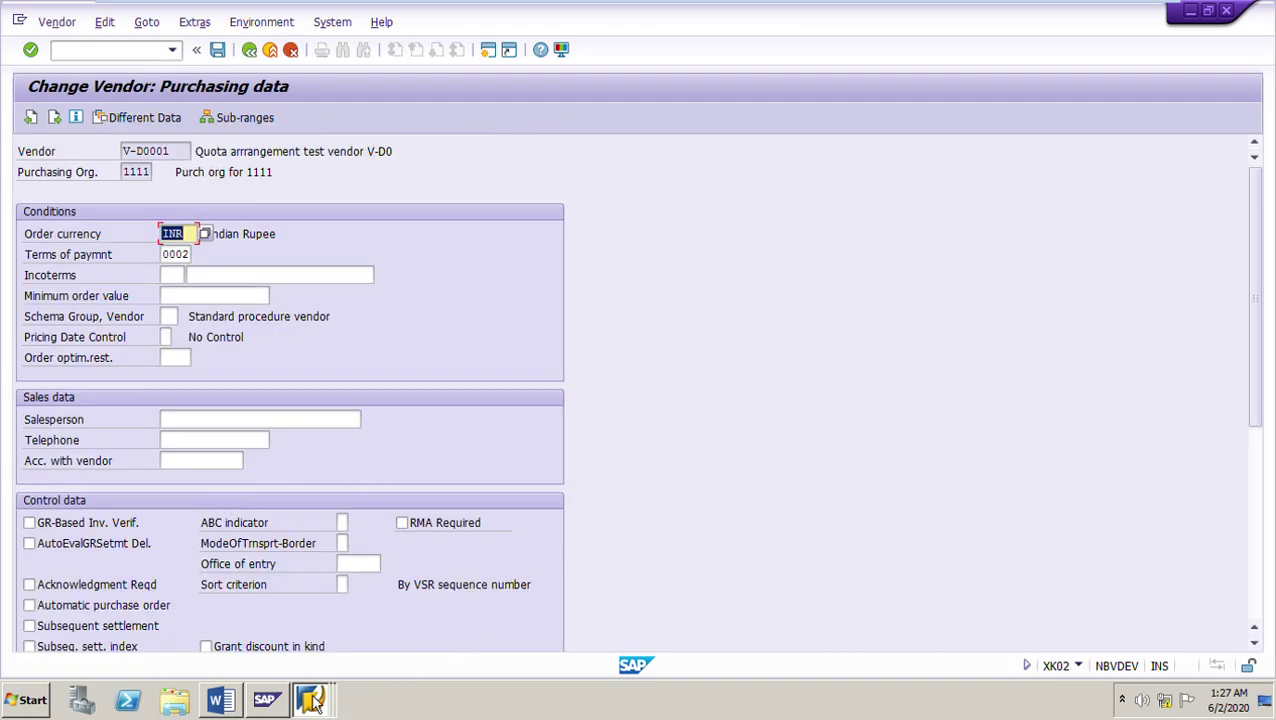
# Step: Recheck the Extras → Blocked Data path in the Word guide, and open the vendor's Block Data screen in SAP
pyautogui.click(232, 703)
pyautogui.scroll(-8, 798, 542)
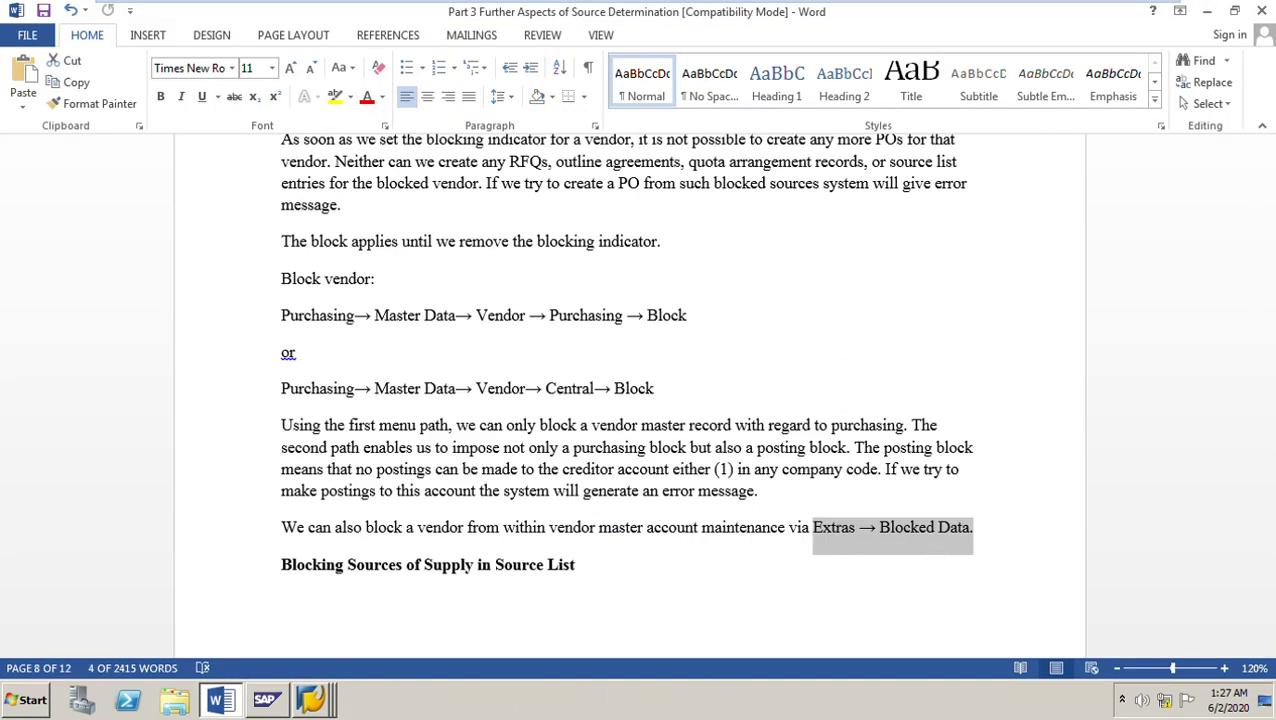
pyautogui.click(311, 700)
pyautogui.click(298, 662)
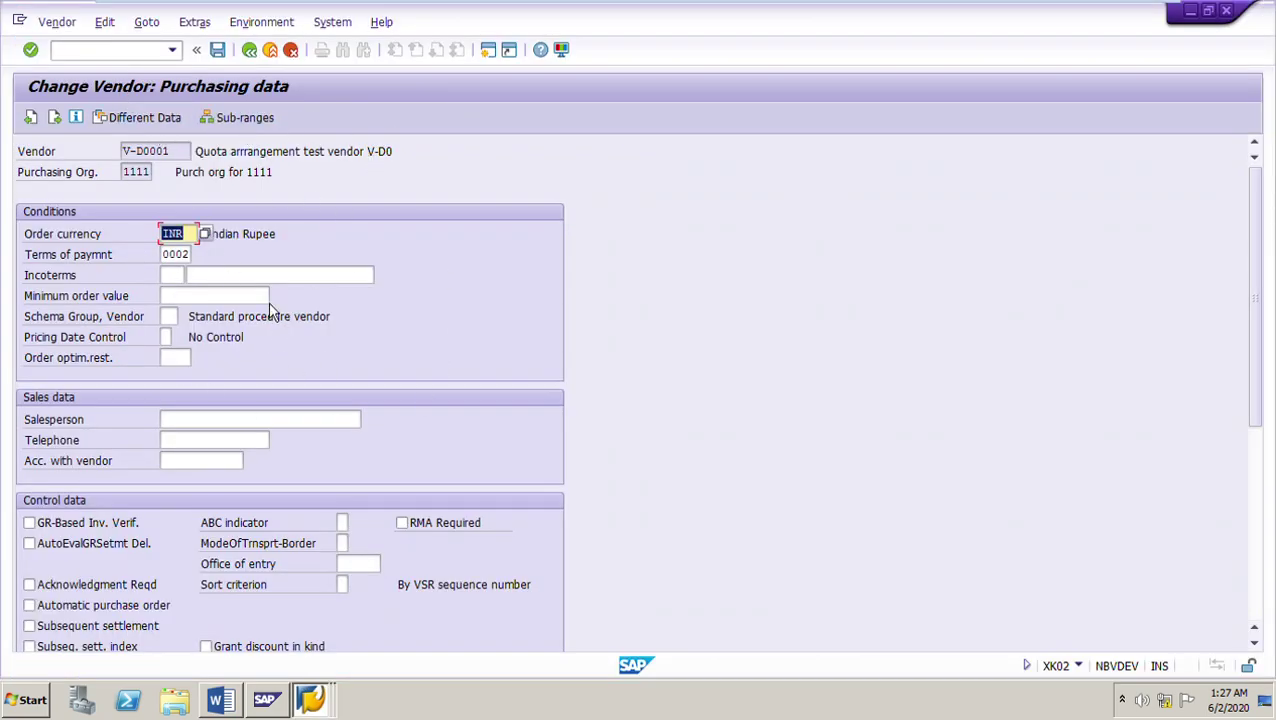
pyautogui.click(204, 29)
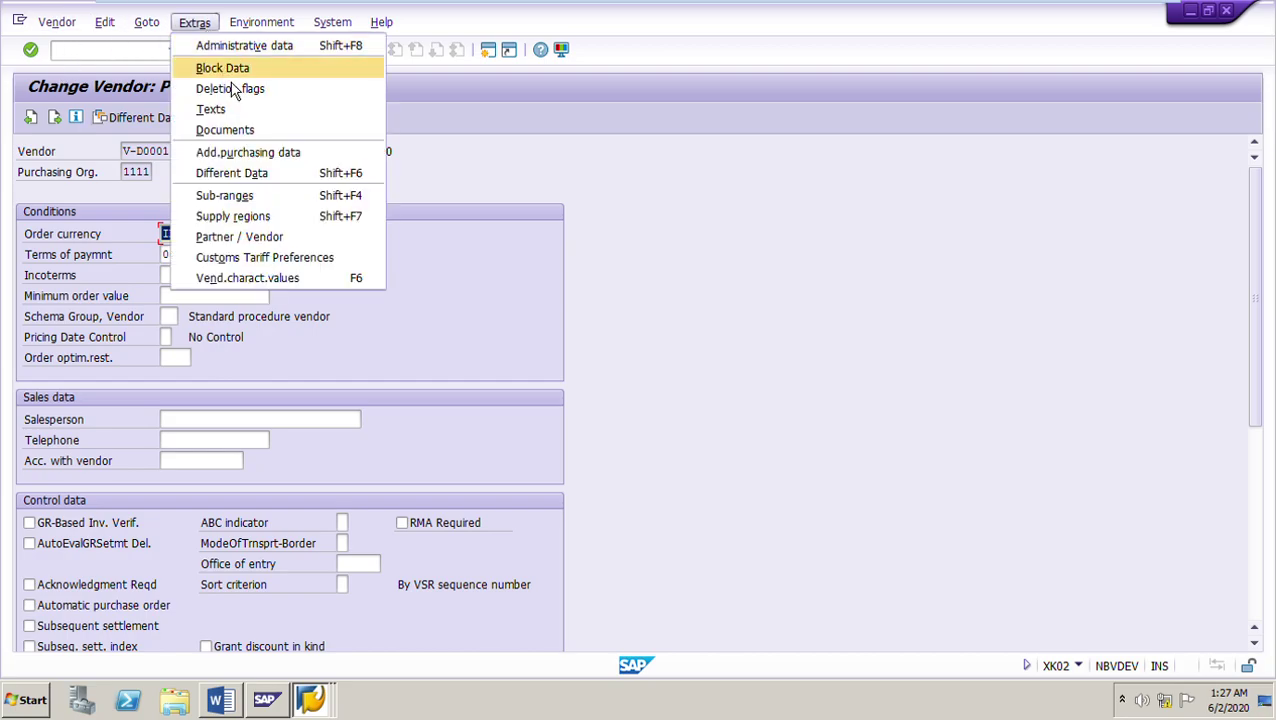
pyautogui.click(228, 70)
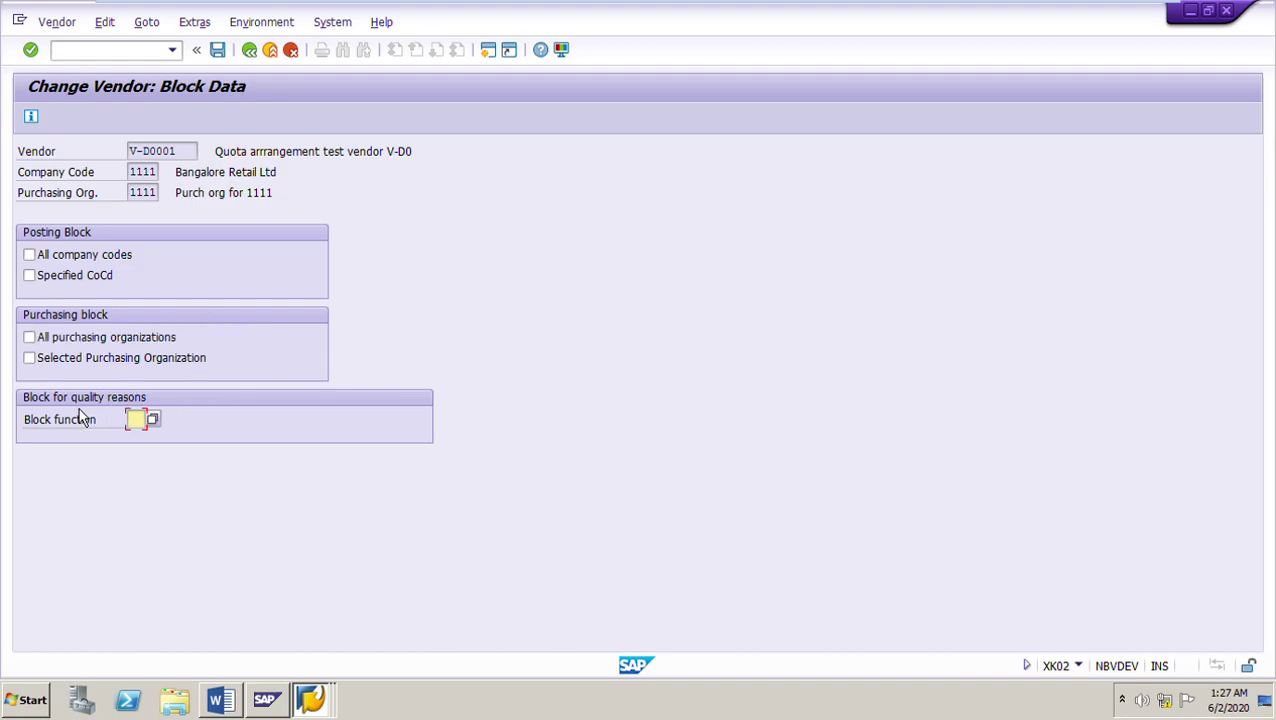
# Step: Try the purchasing block for the selected purchasing organization and for all purchasing organizations, and clear both indicators
pyautogui.click(41, 364)
pyautogui.doubleClick(139, 195)
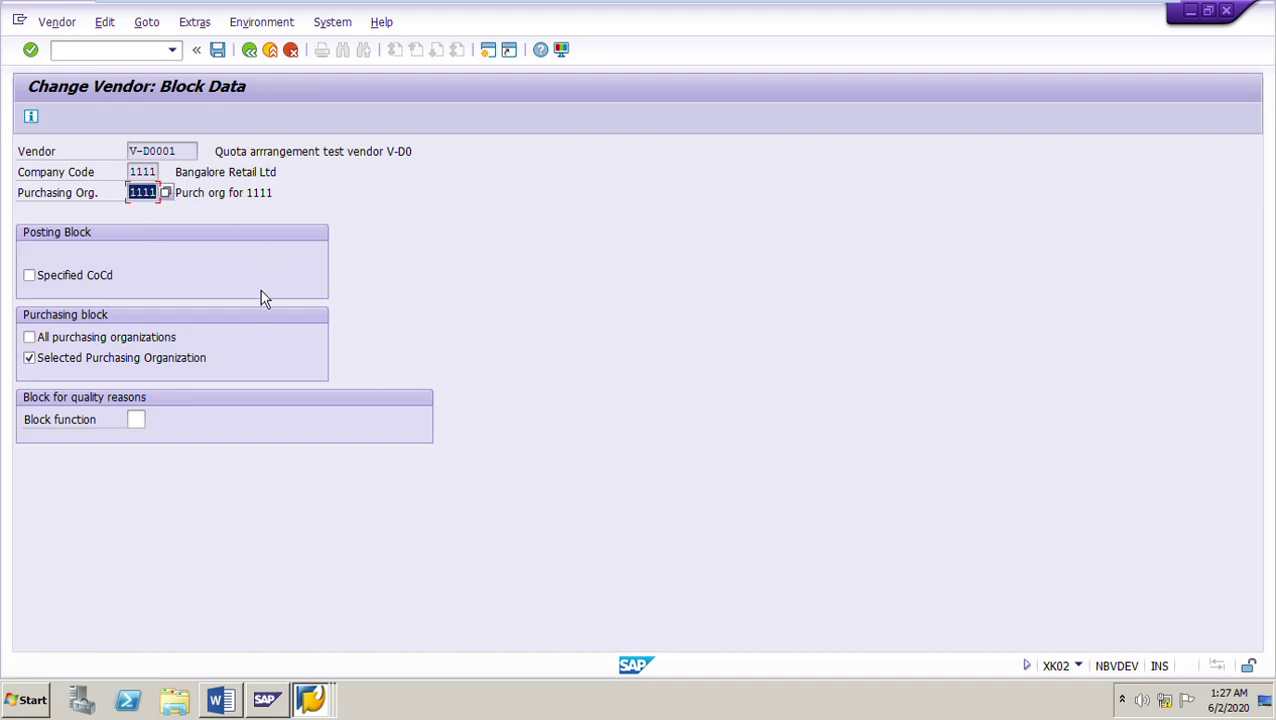
pyautogui.click(42, 346)
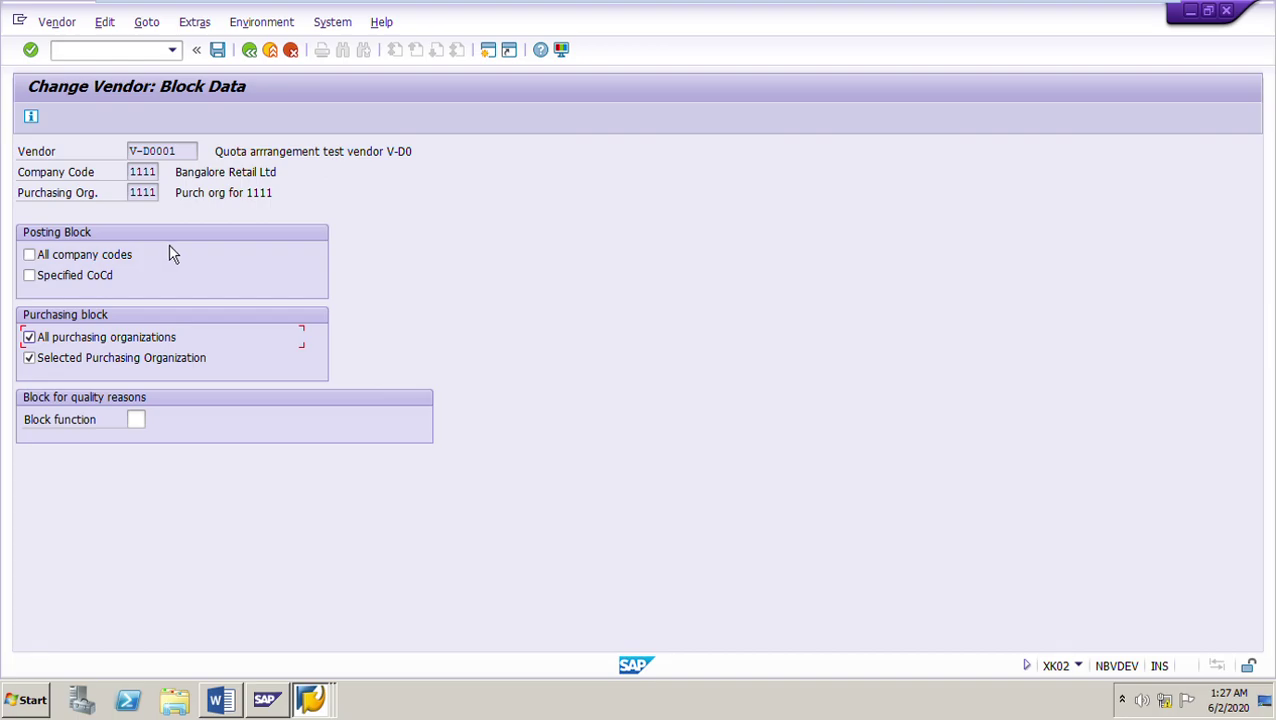
pyautogui.click(42, 362)
pyautogui.click(42, 366)
pyautogui.click(42, 360)
pyautogui.click(38, 340)
pyautogui.click(38, 368)
# Step: Examine the available block functions for quality reasons, from Block purchase order to Total block, without choosing one
pyautogui.click(143, 421)
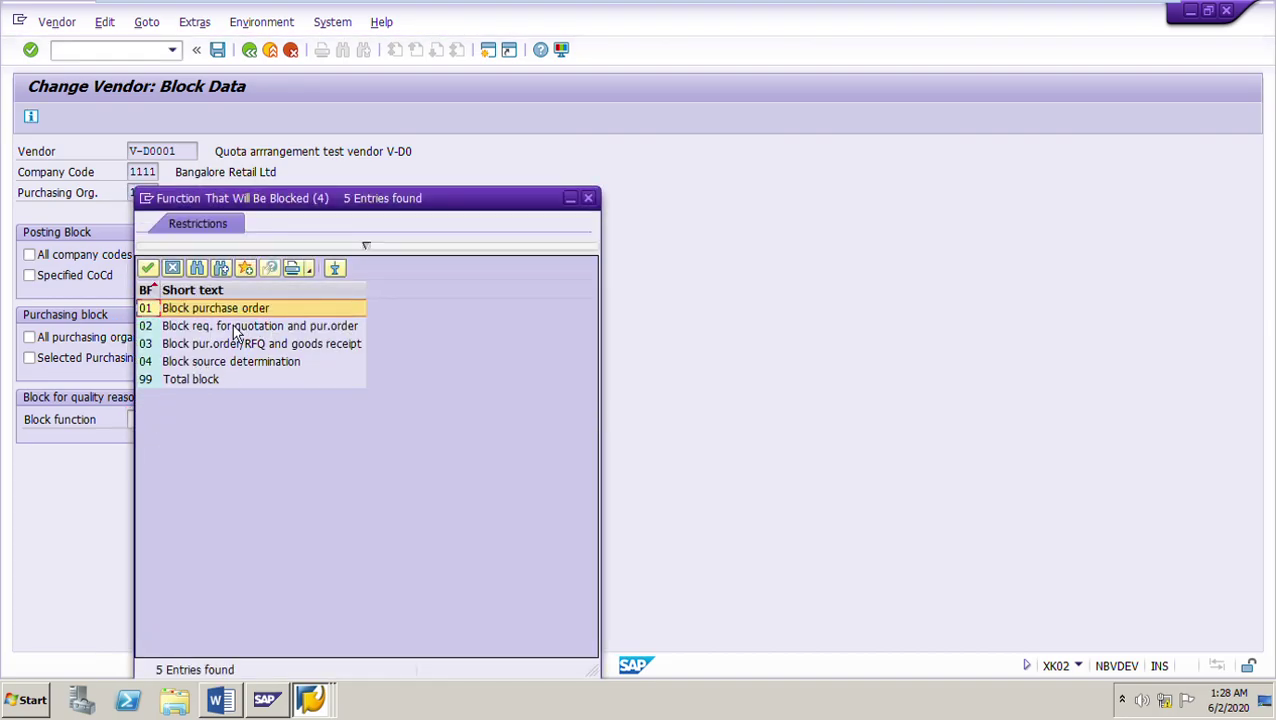
pyautogui.moveTo(370, 199); pyautogui.dragTo(664, 173)
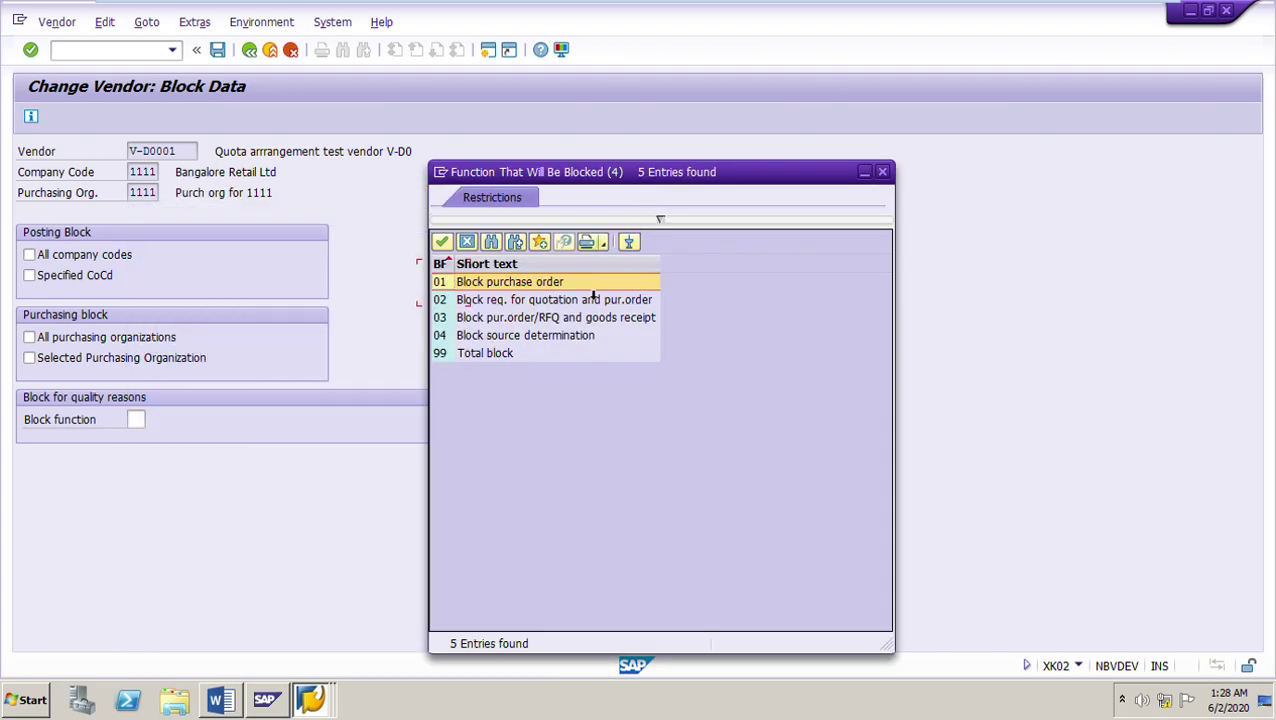
pyautogui.click(557, 305)
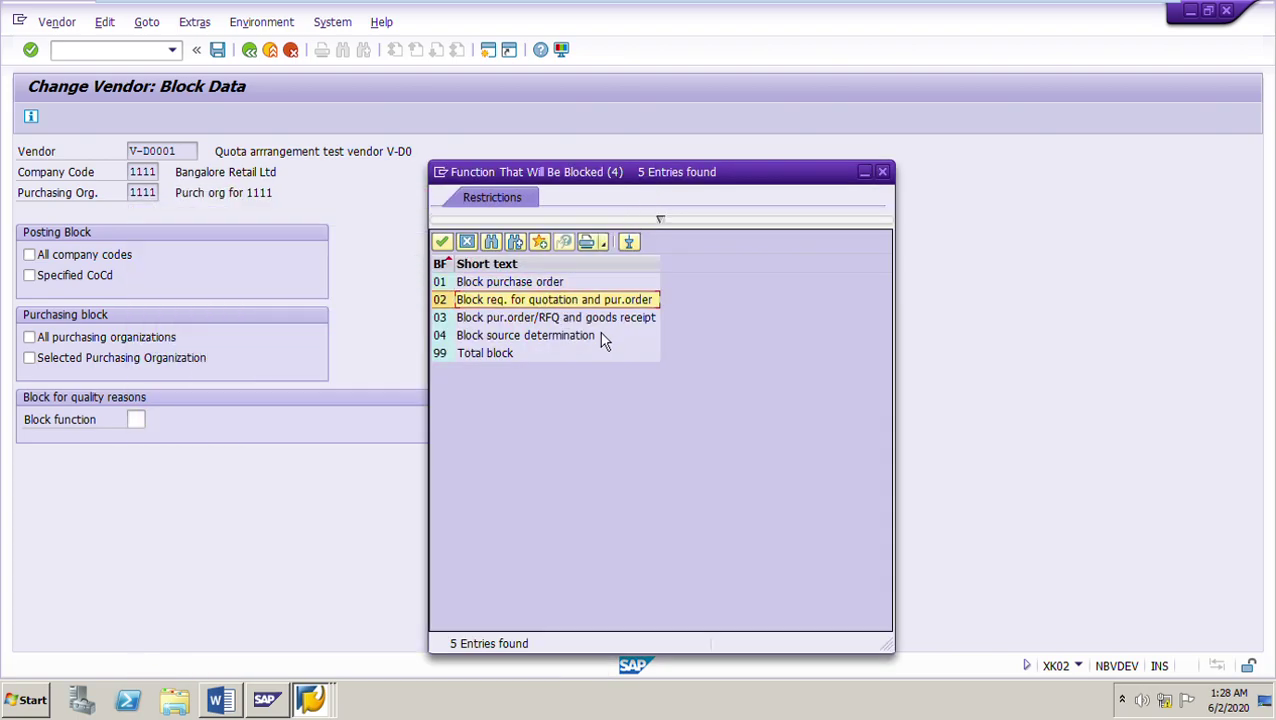
pyautogui.press('Down')
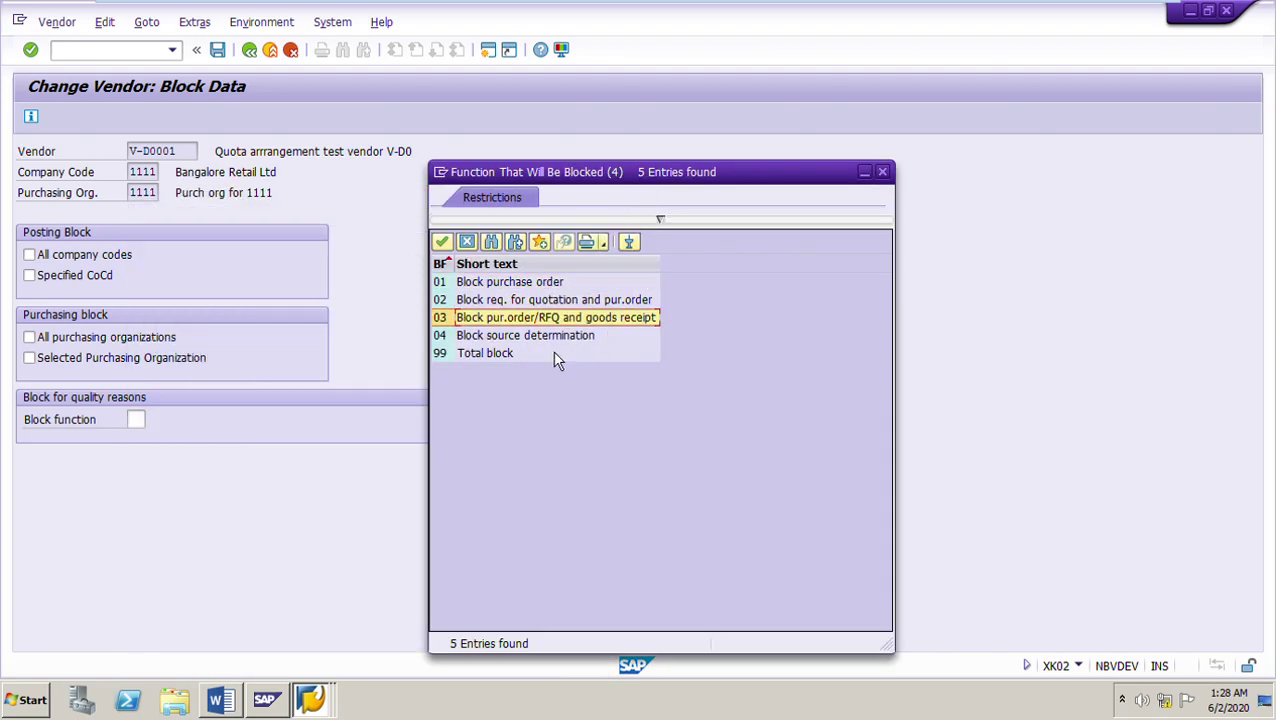
pyautogui.press('Down')
pyautogui.press('Down')
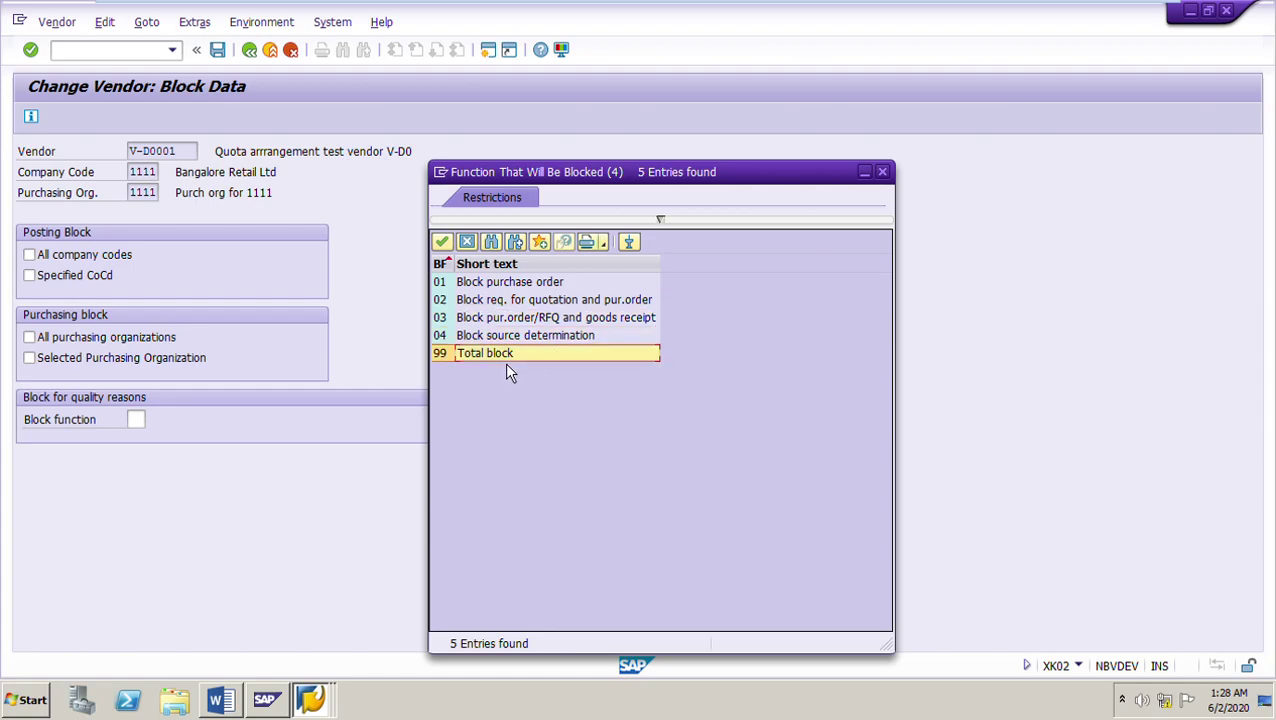
pyautogui.click(467, 242)
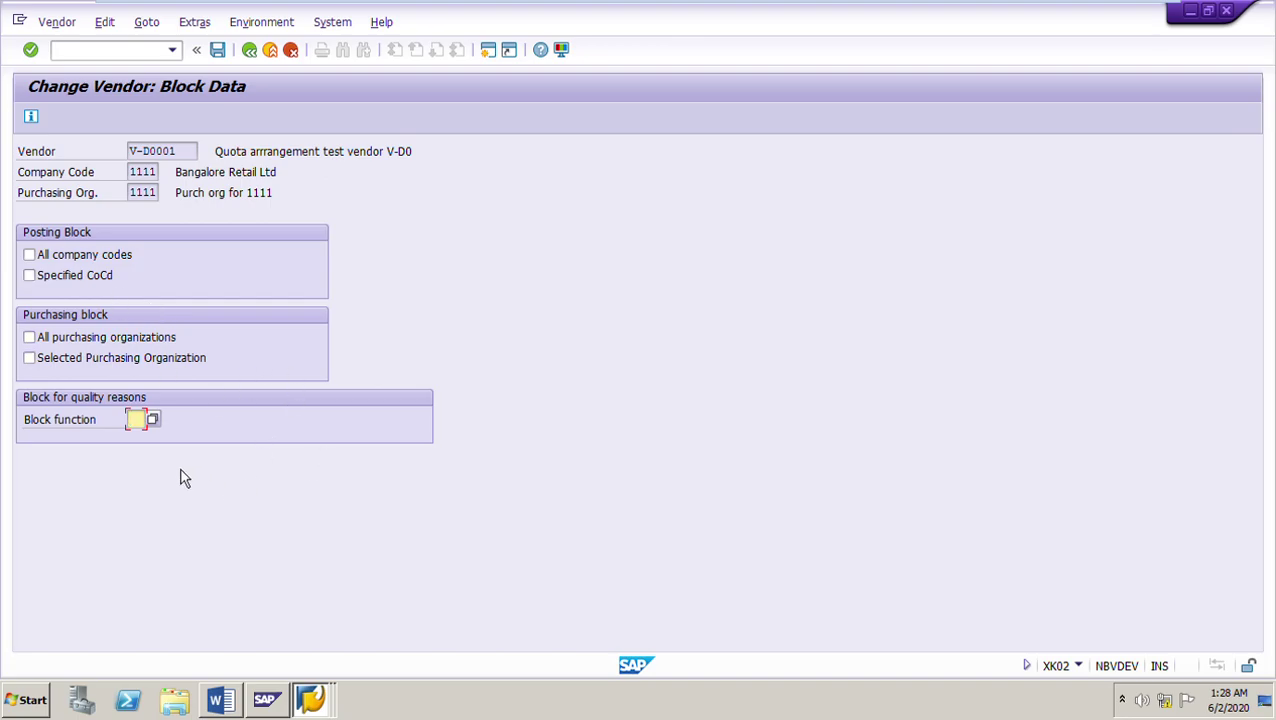
# Step: Try the posting block for all company codes and the specified company code, clear both indicators and return to the purchasing data
pyautogui.click(38, 264)
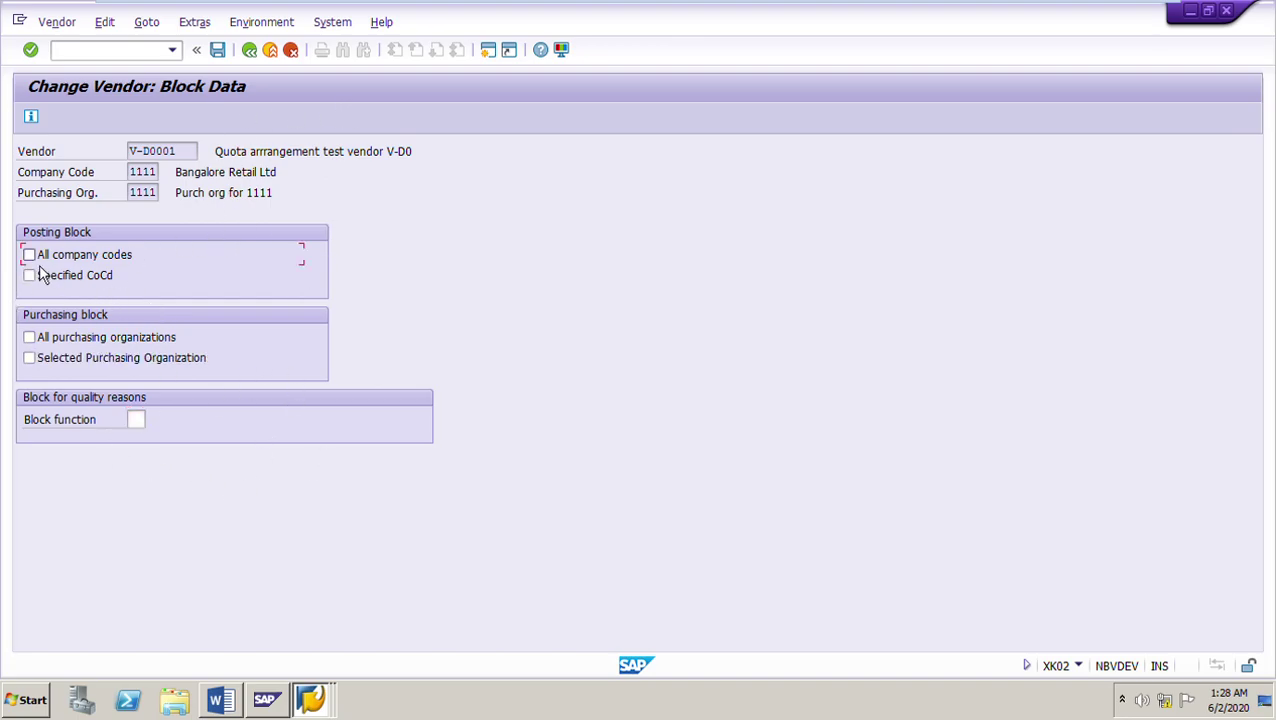
pyautogui.click(40, 286)
pyautogui.click(141, 178)
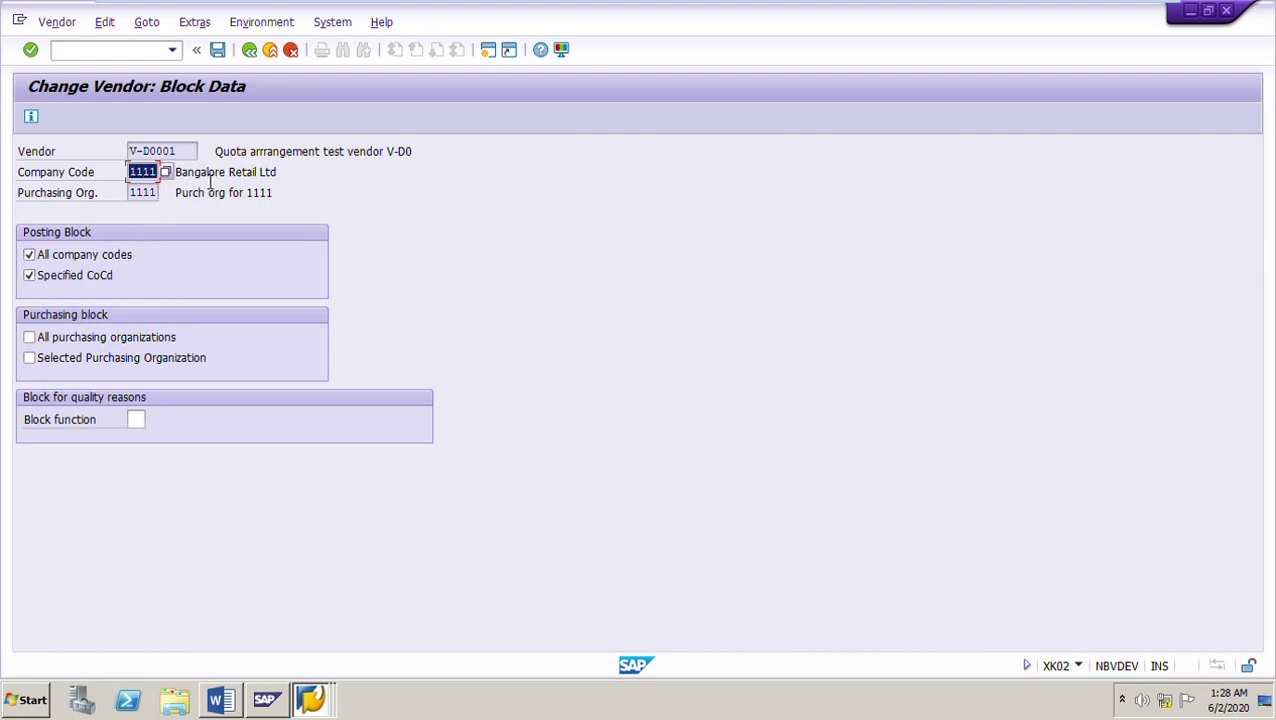
pyautogui.click(42, 263)
pyautogui.click(36, 285)
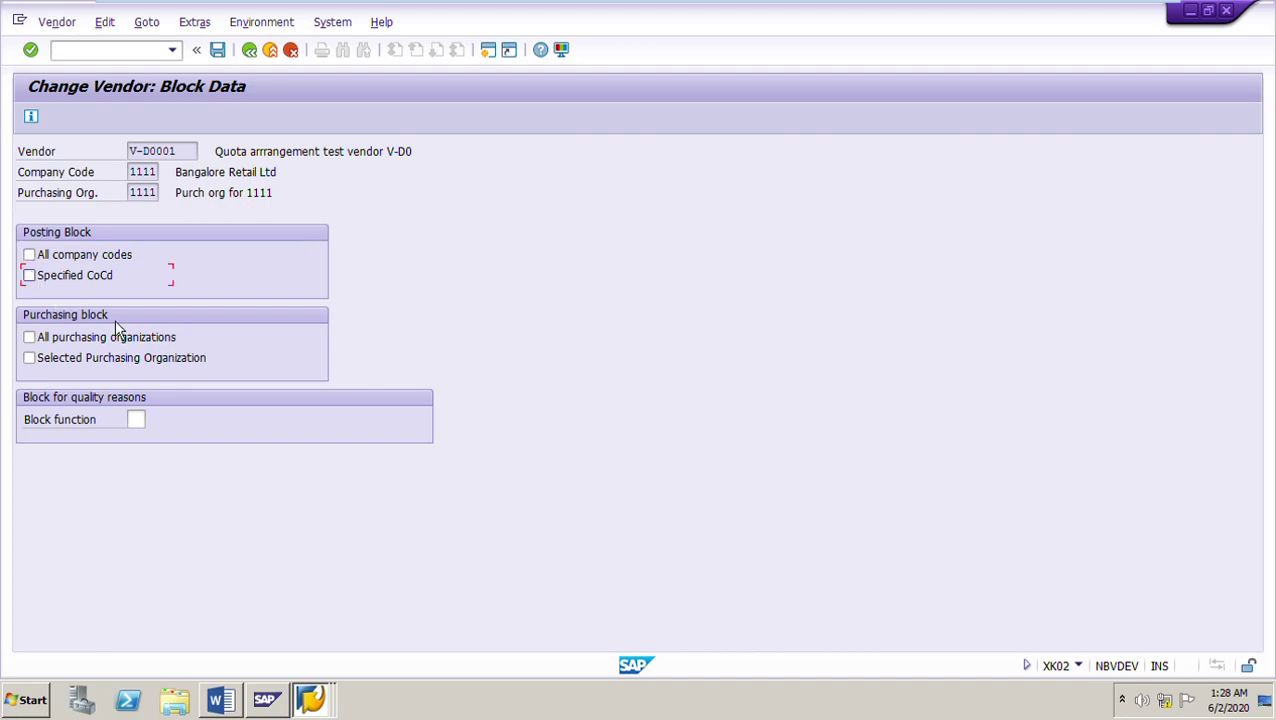
pyautogui.click(257, 64)
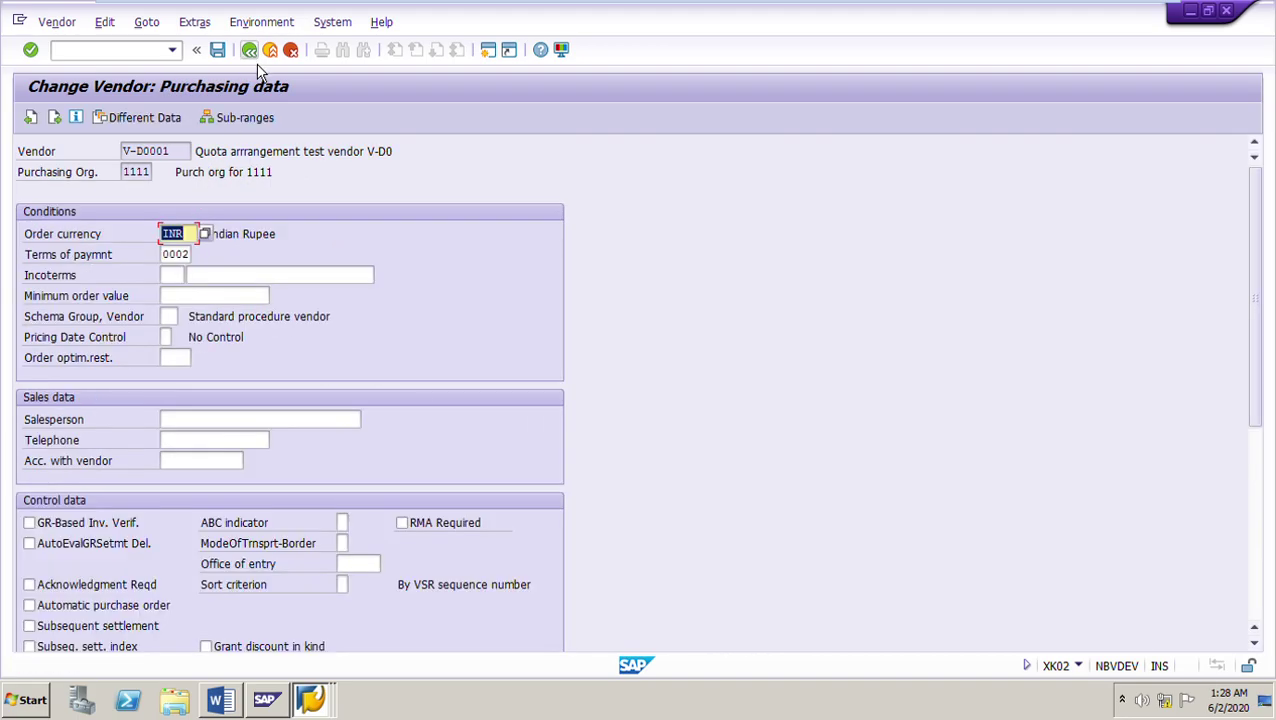
# Step: Read the Word guide's section "Blocking Sources of Supply in Source List", including its diagram and the cases with and without contract number
pyautogui.click(220, 699)
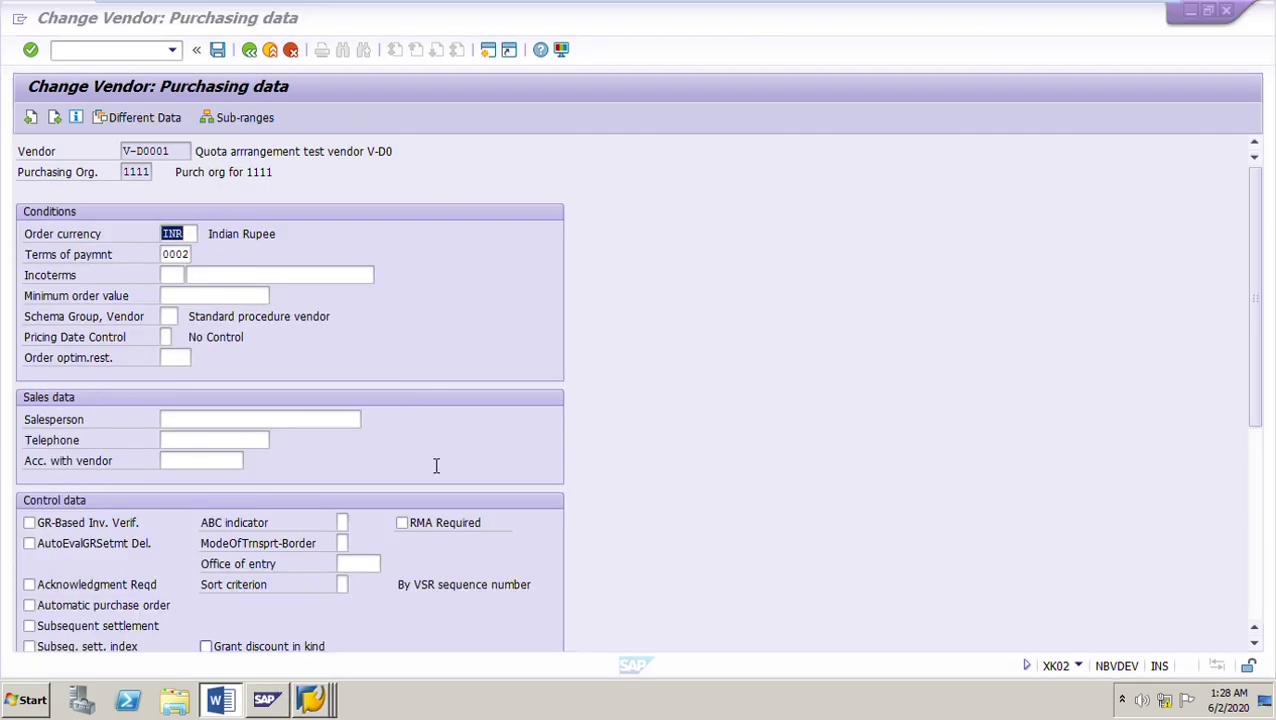
pyautogui.scroll(-5, 729, 538)
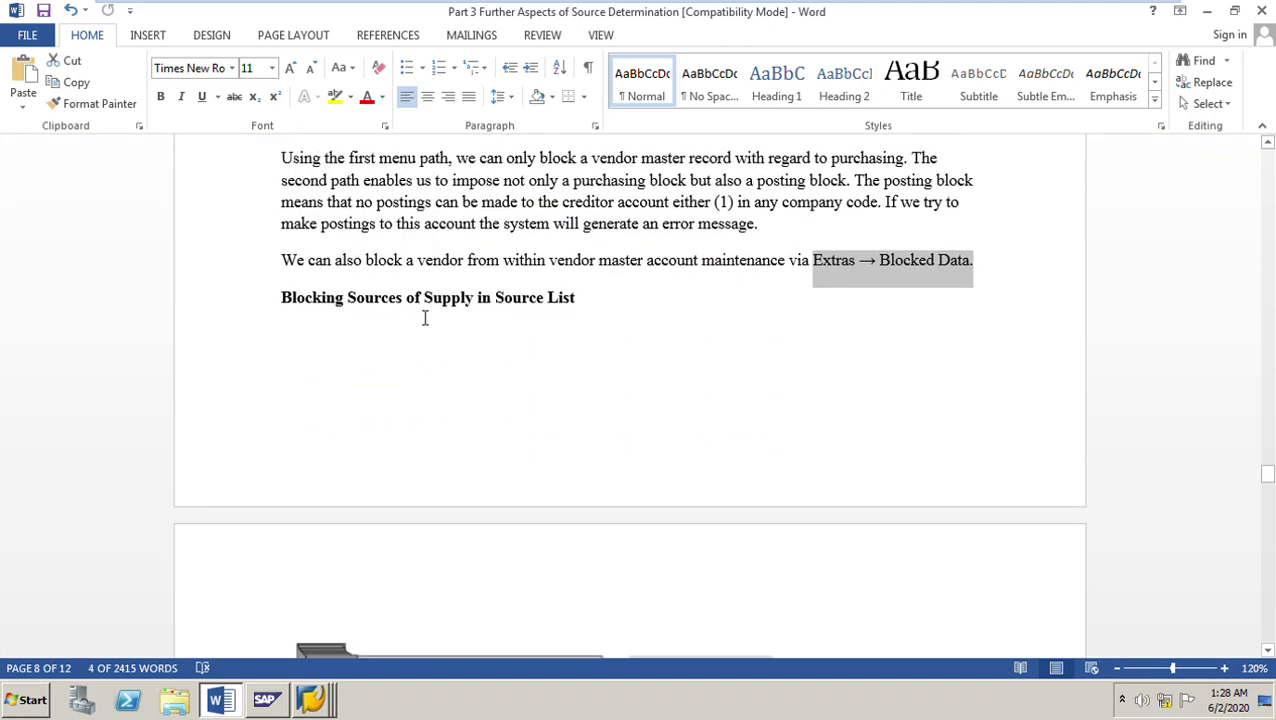
pyautogui.click(546, 334)
pyautogui.moveTo(282, 302); pyautogui.dragTo(611, 307)
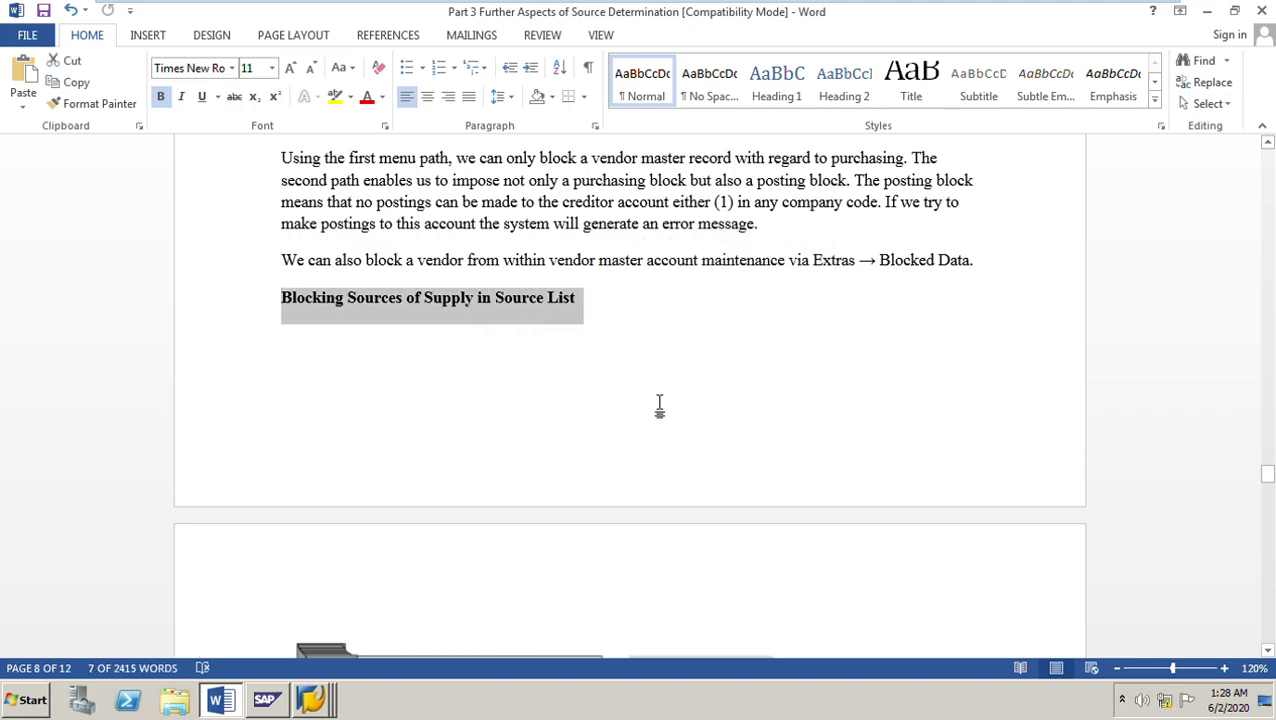
pyautogui.scroll(-6, 655, 415)
pyautogui.scroll(-7, 655, 418)
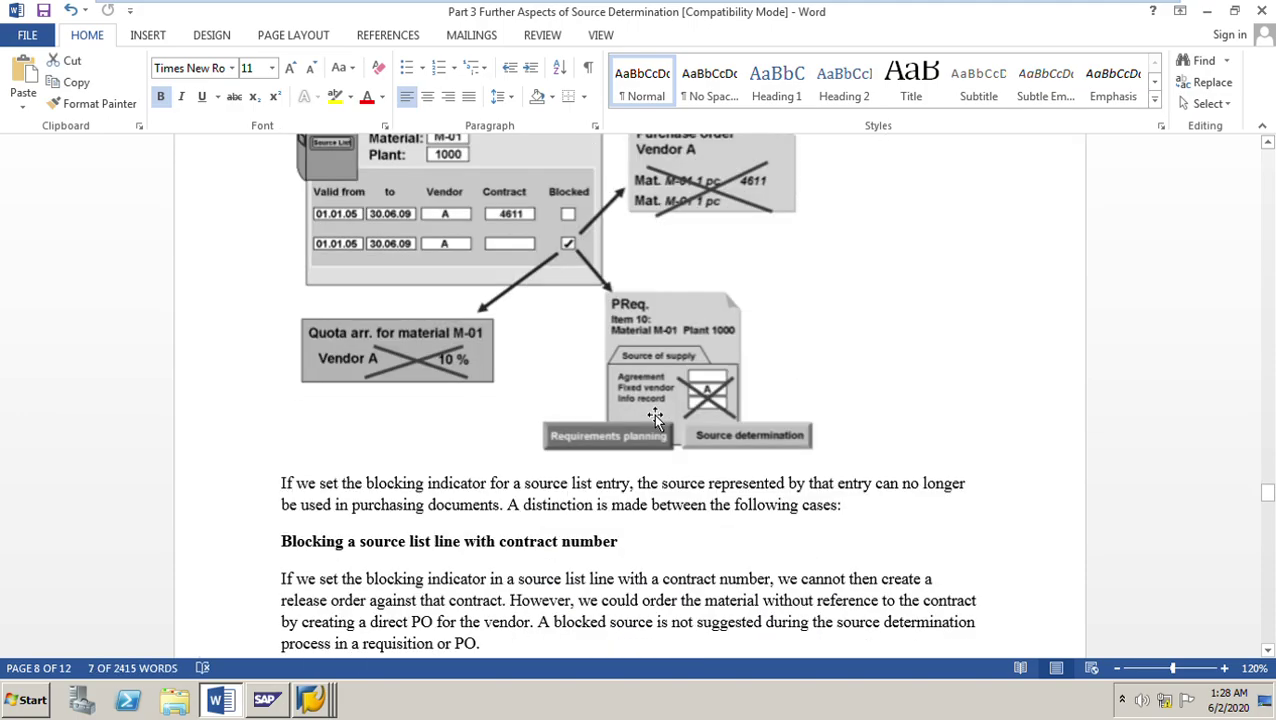
pyautogui.scroll(2, 496, 384)
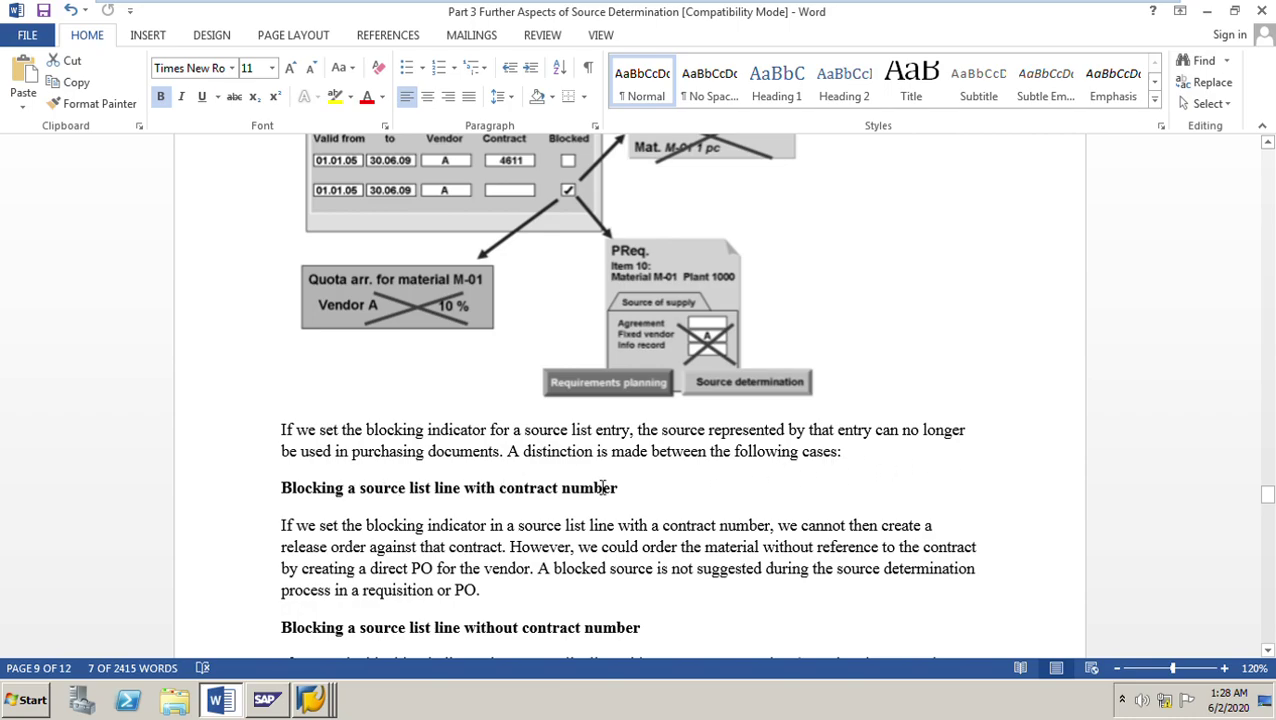
pyautogui.scroll(-2, 835, 507)
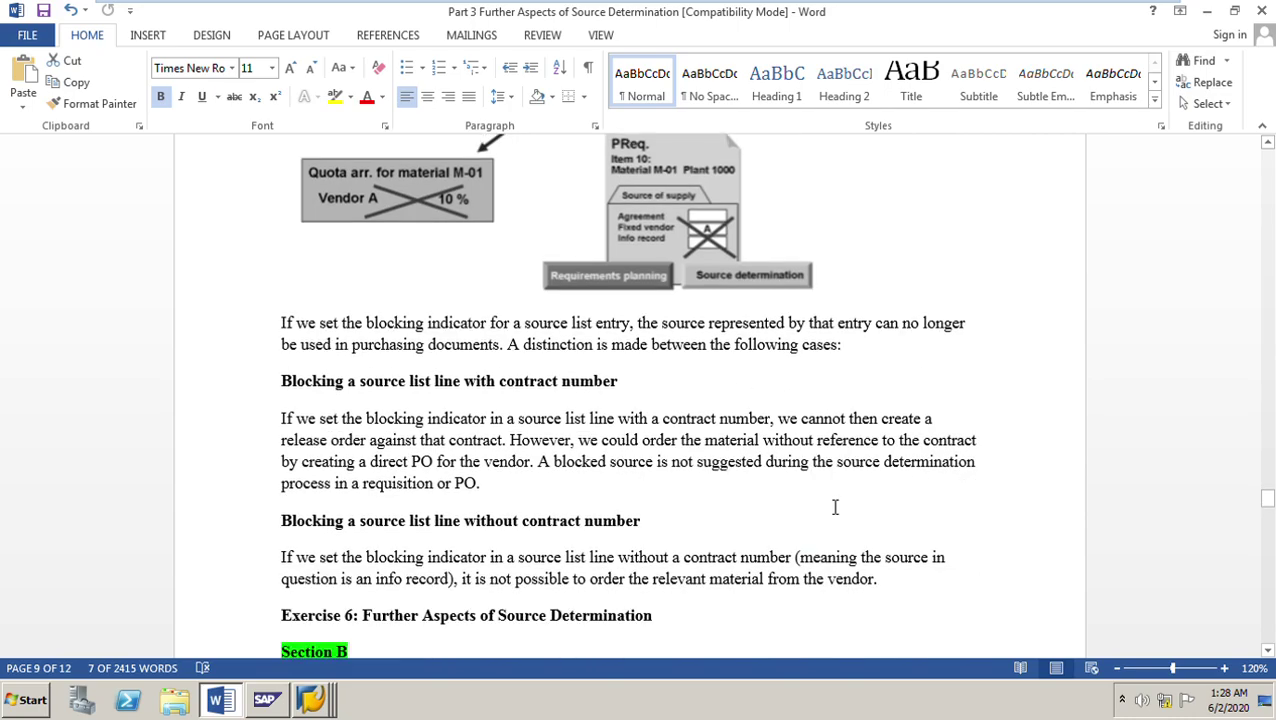
# Step: Switch to SAP and leave the vendor change transaction, returning to SAP Easy Access
pyautogui.click(284, 692)
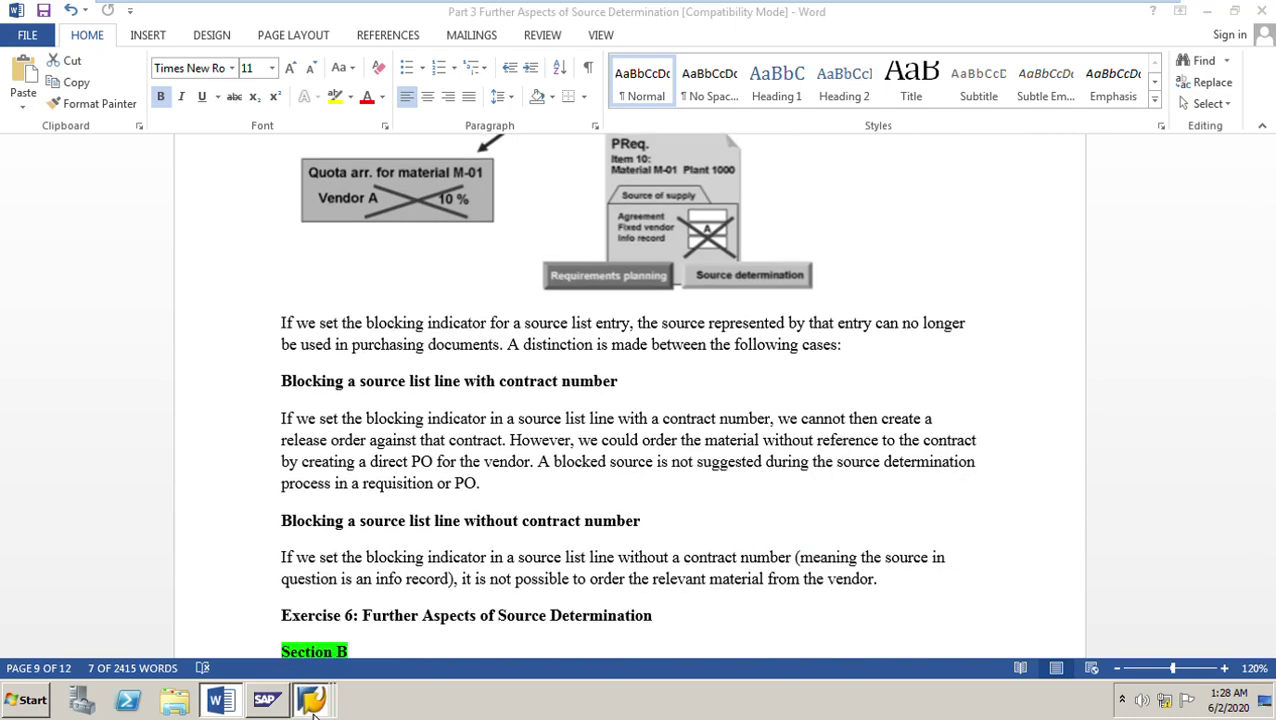
pyautogui.click(275, 660)
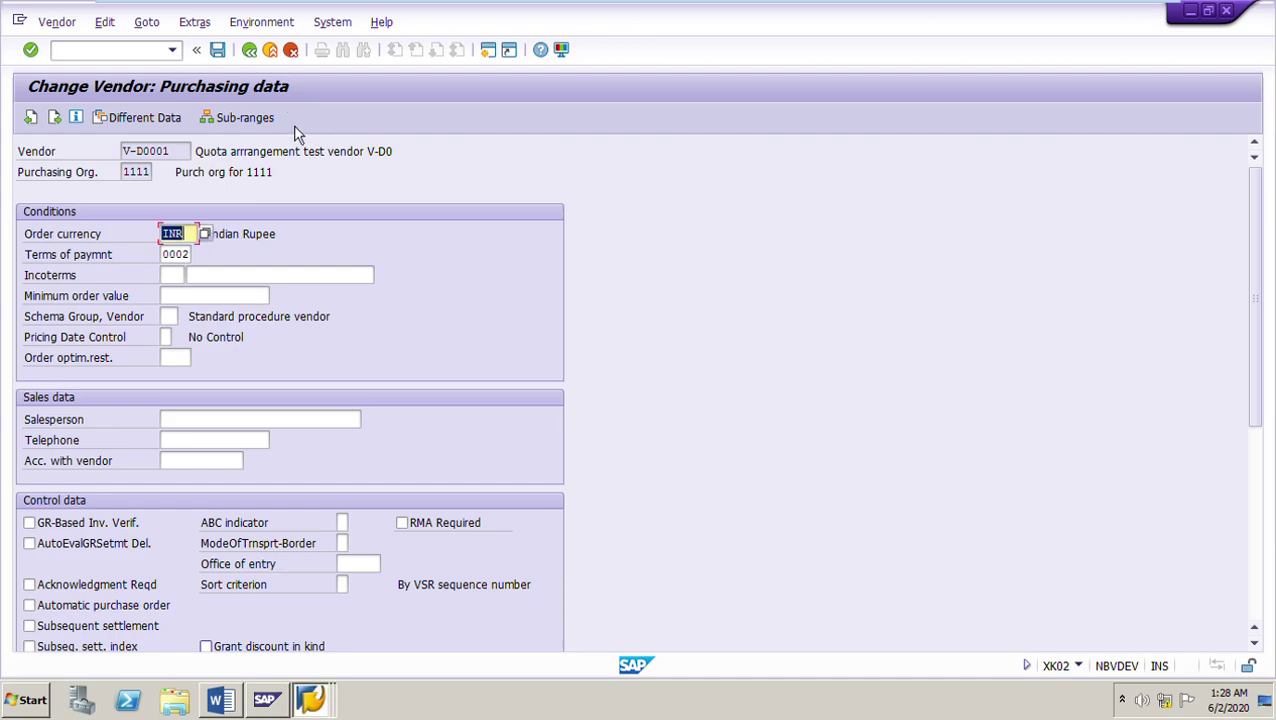
pyautogui.click(261, 63)
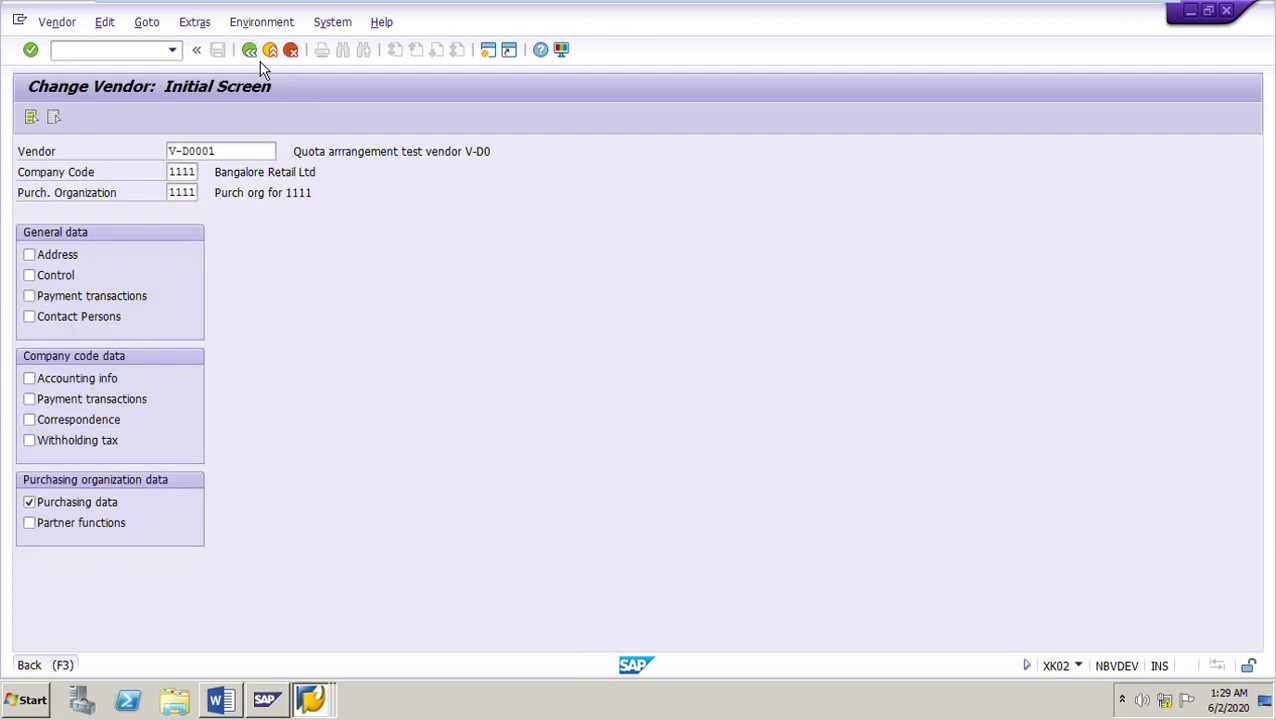
pyautogui.click(258, 62)
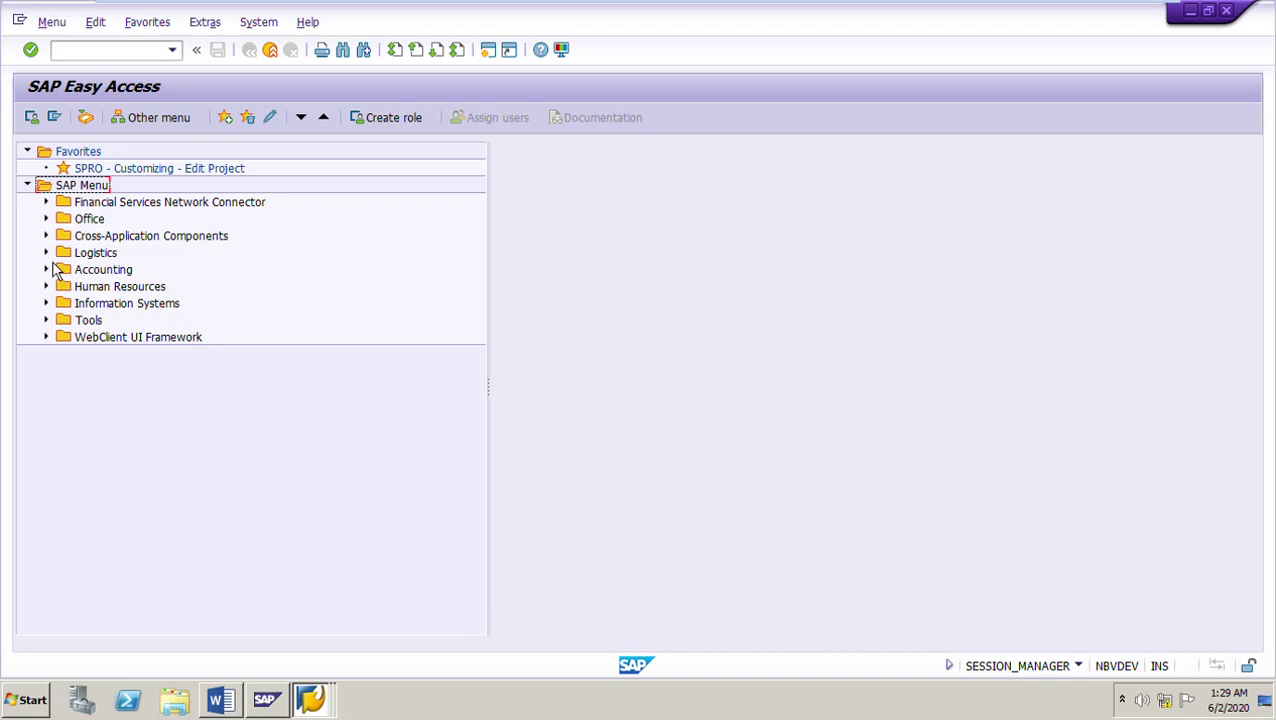
# Step: Open source list maintenance (ME01) from the purchasing master data for material M-60004 in plant 1111
pyautogui.click(45, 252)
pyautogui.click(64, 269)
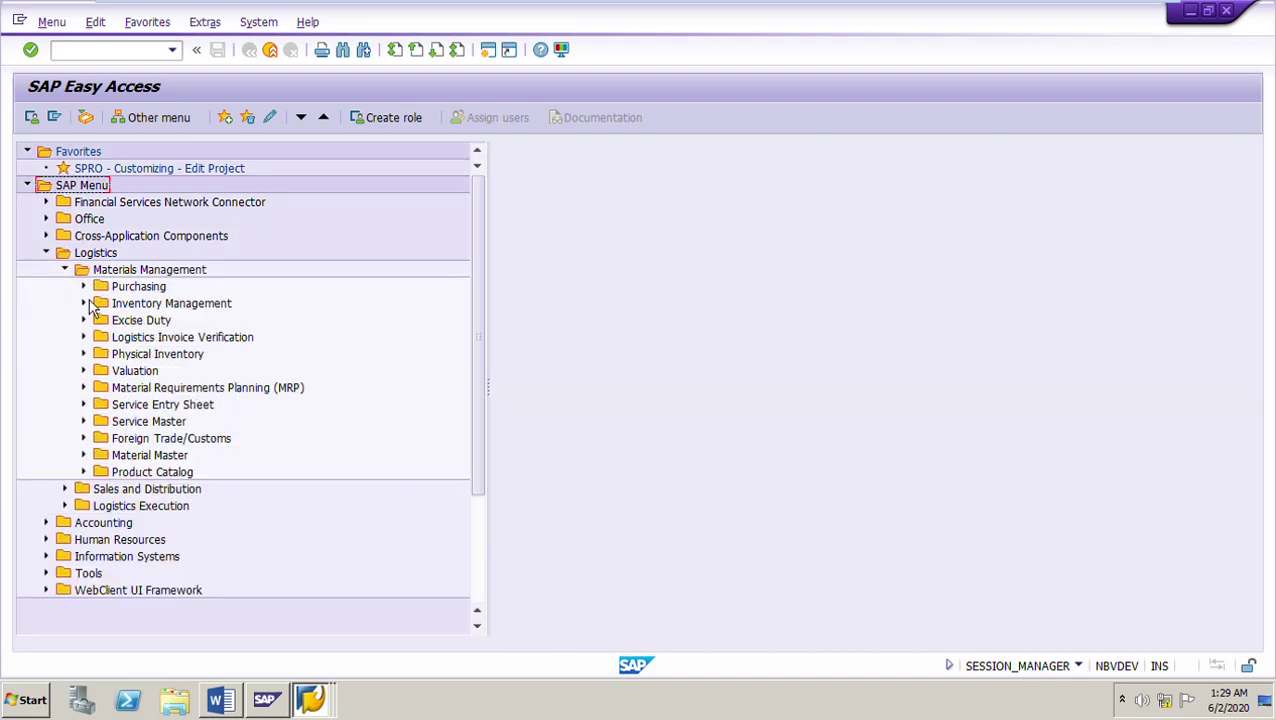
pyautogui.click(84, 287)
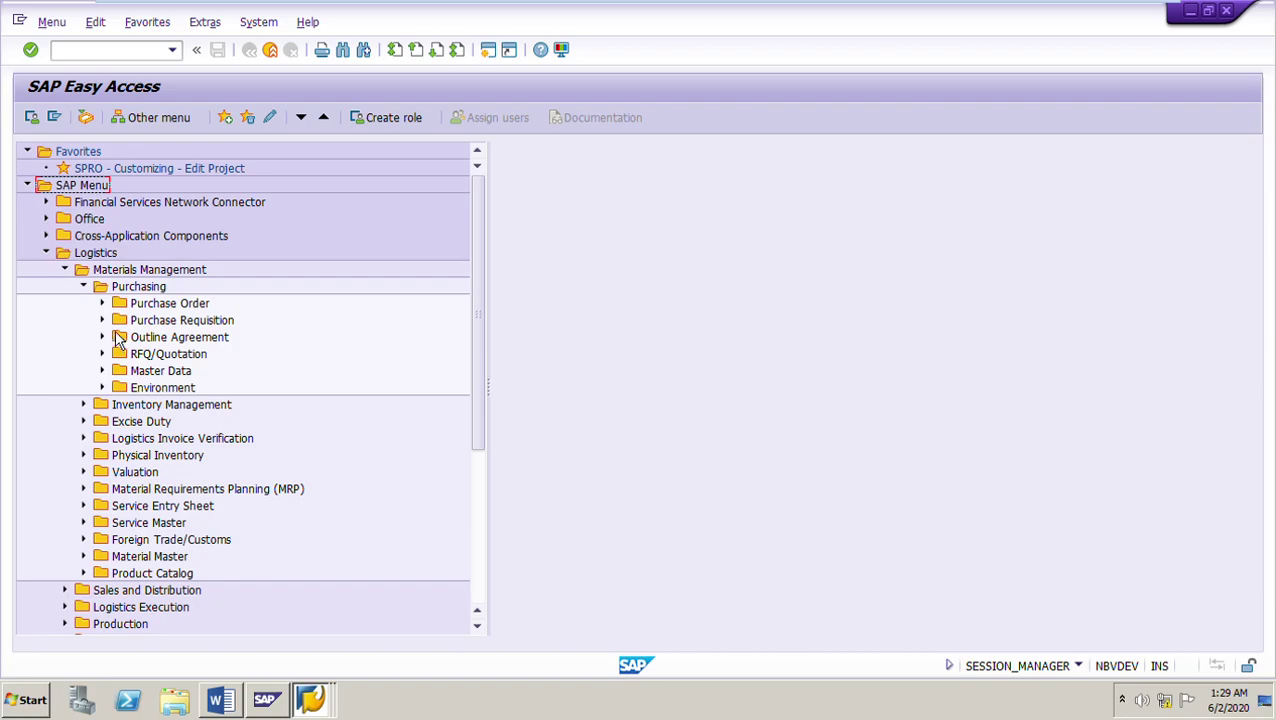
pyautogui.click(114, 376)
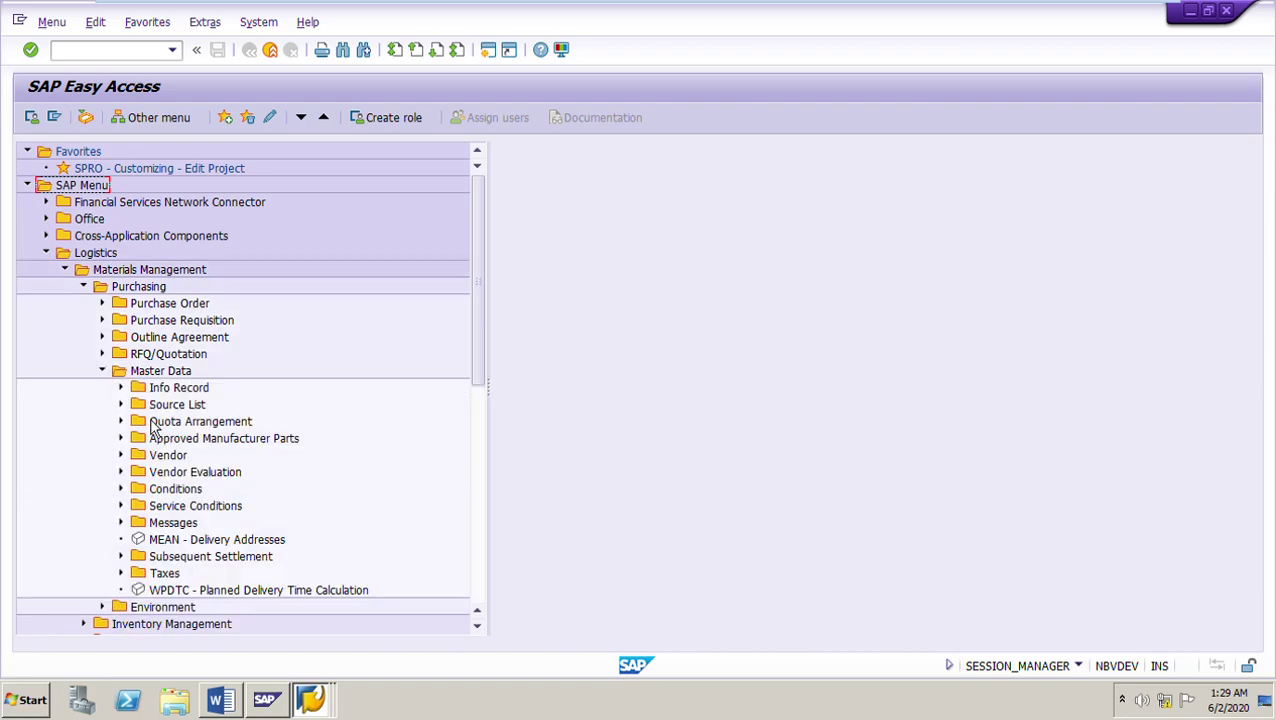
pyautogui.click(123, 405)
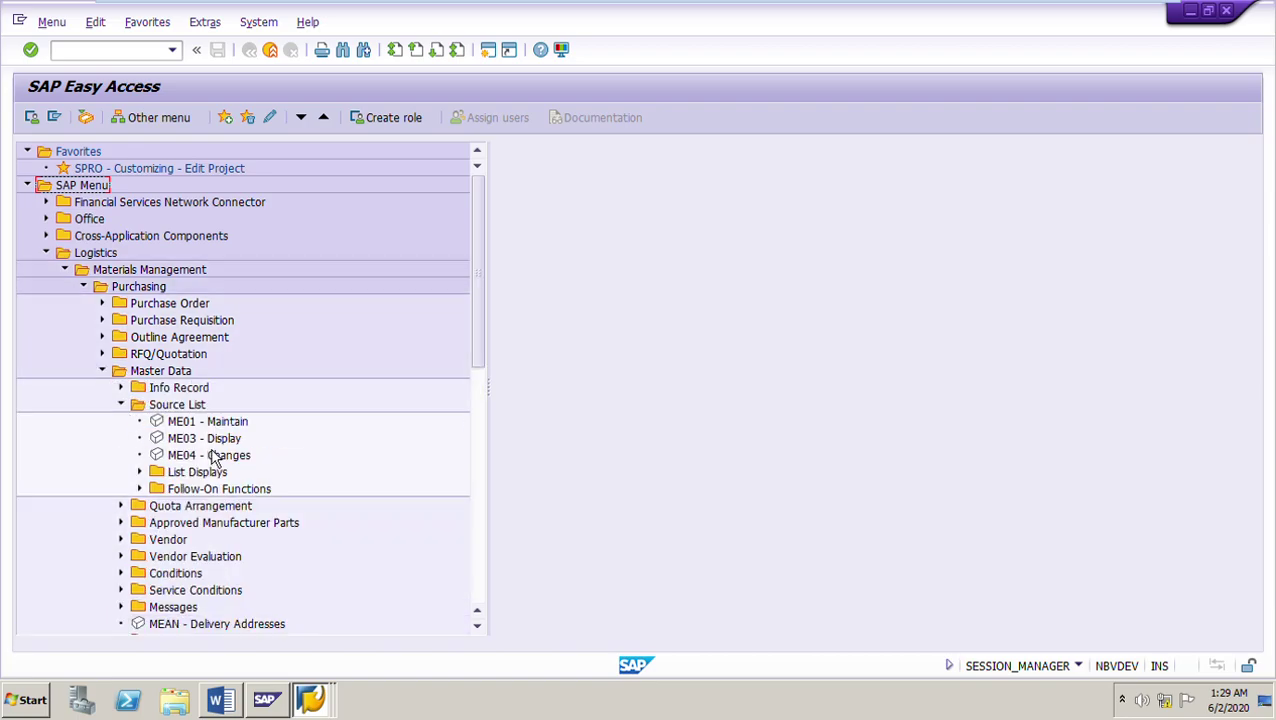
pyautogui.doubleClick(228, 425)
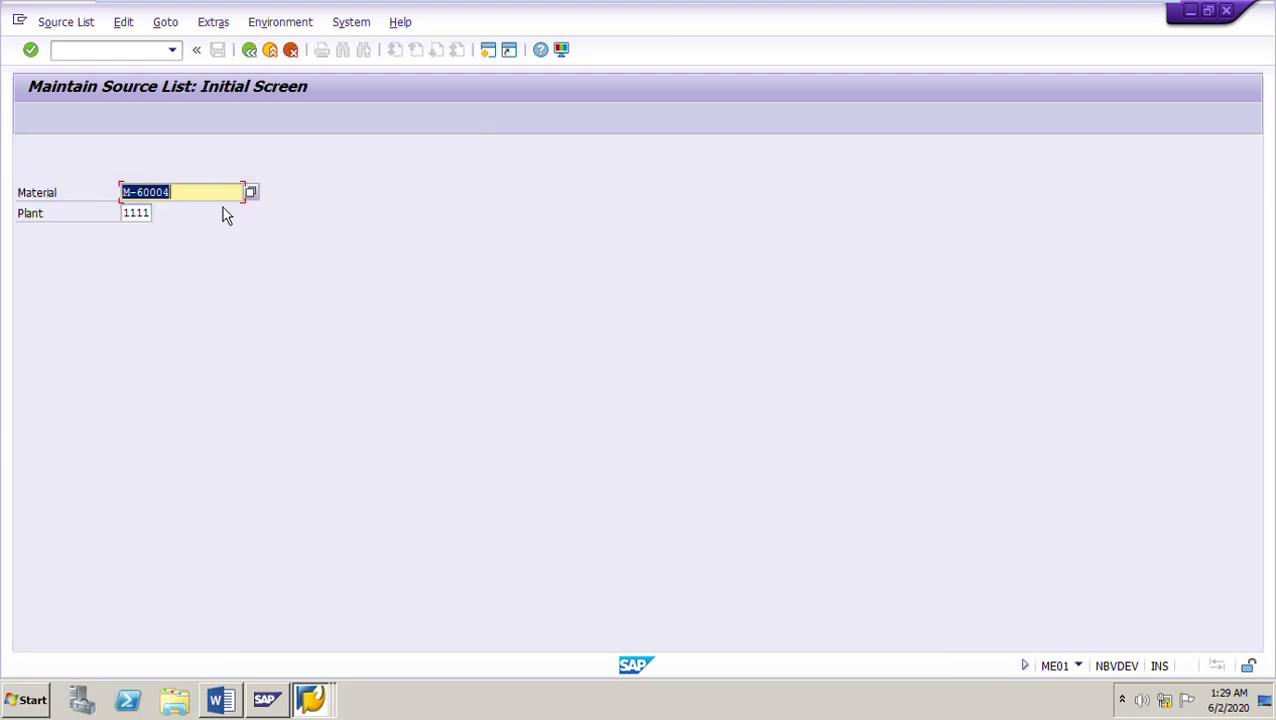
pyautogui.press('Return')
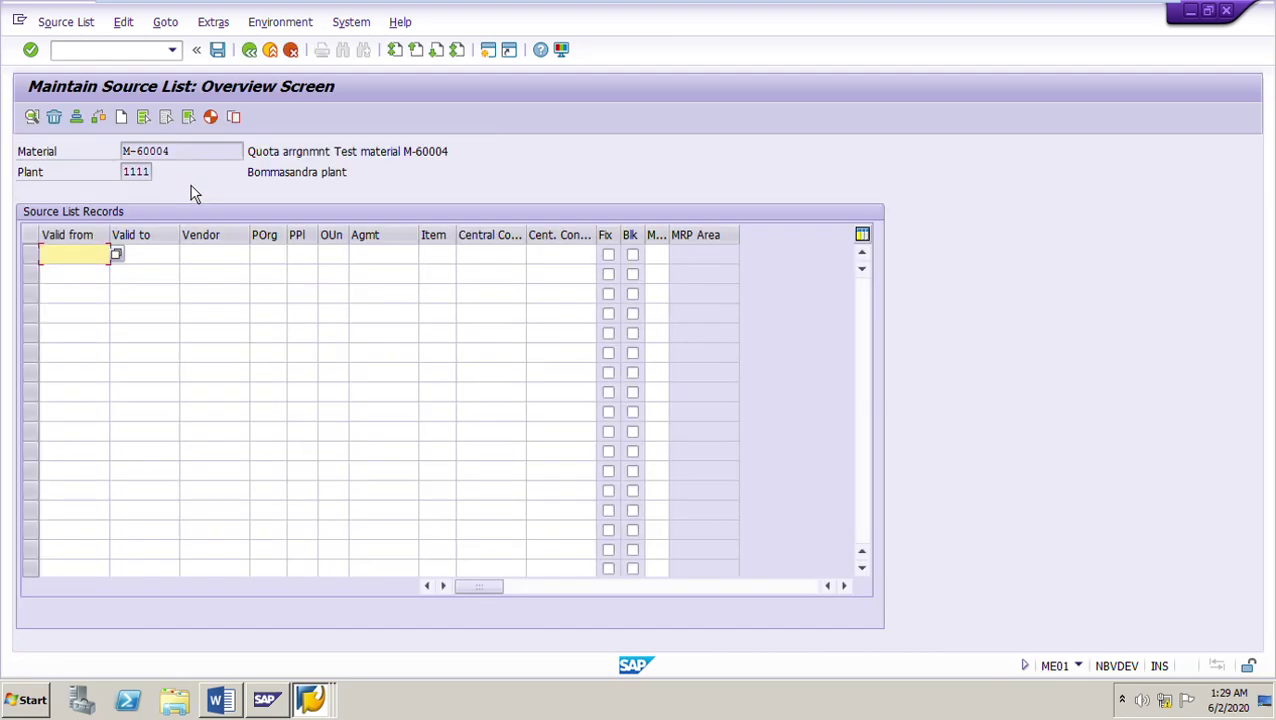
# Step: Enter a source list line for vendor V-D0001, valid from 22.05.2020 to 31.12.2021
pyautogui.write('2')
pyautogui.click(100, 290)
pyautogui.click(150, 262)
pyautogui.click(160, 279)
pyautogui.click(219, 258)
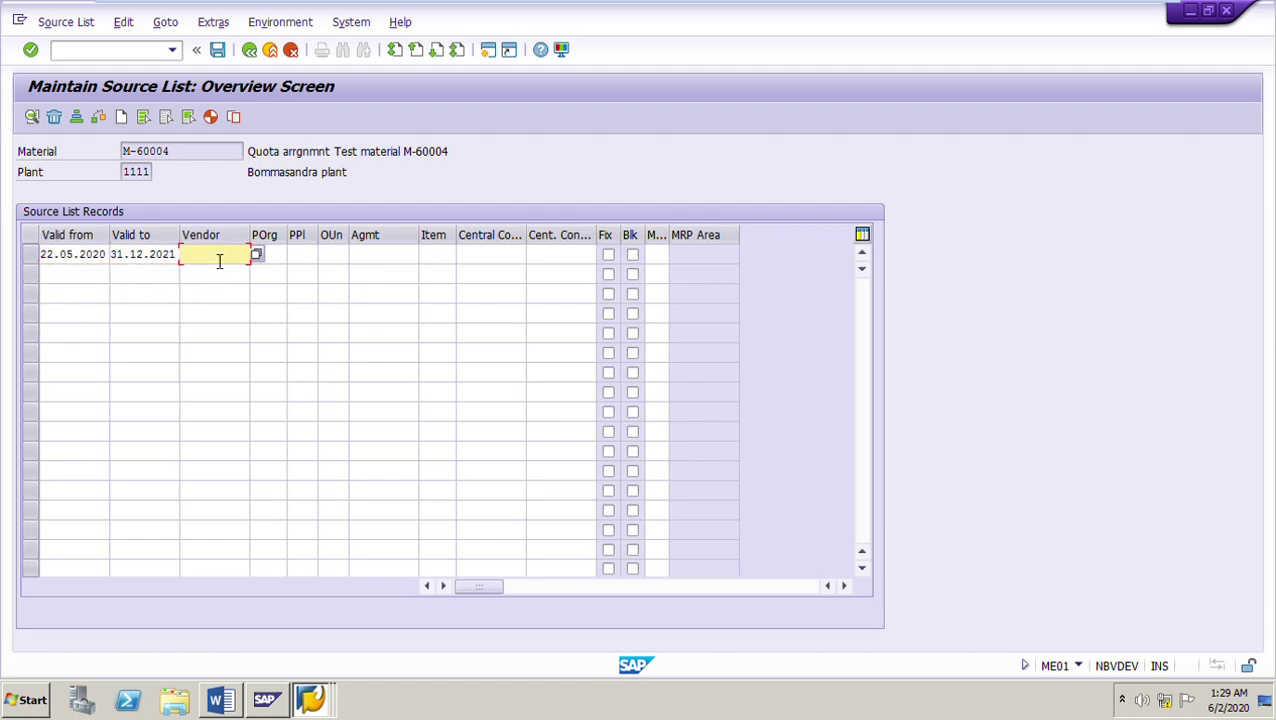
pyautogui.click(226, 274)
pyautogui.click(238, 708)
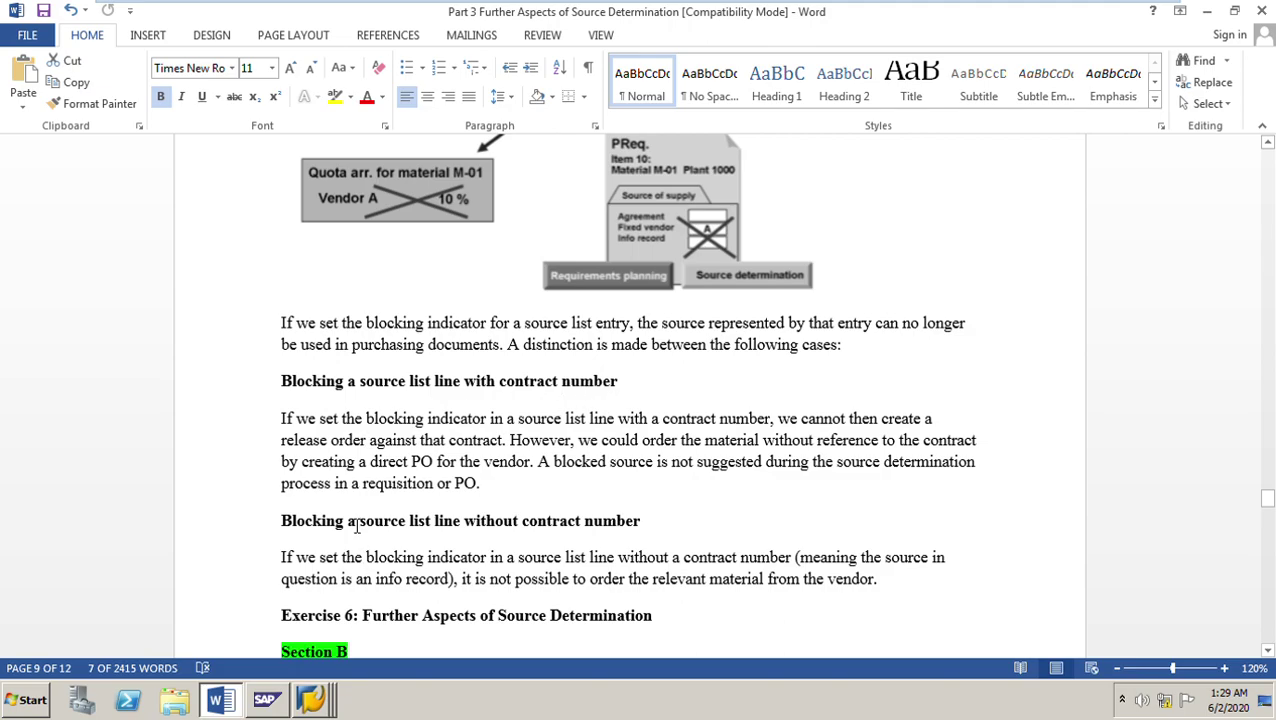
pyautogui.moveTo(310, 700)
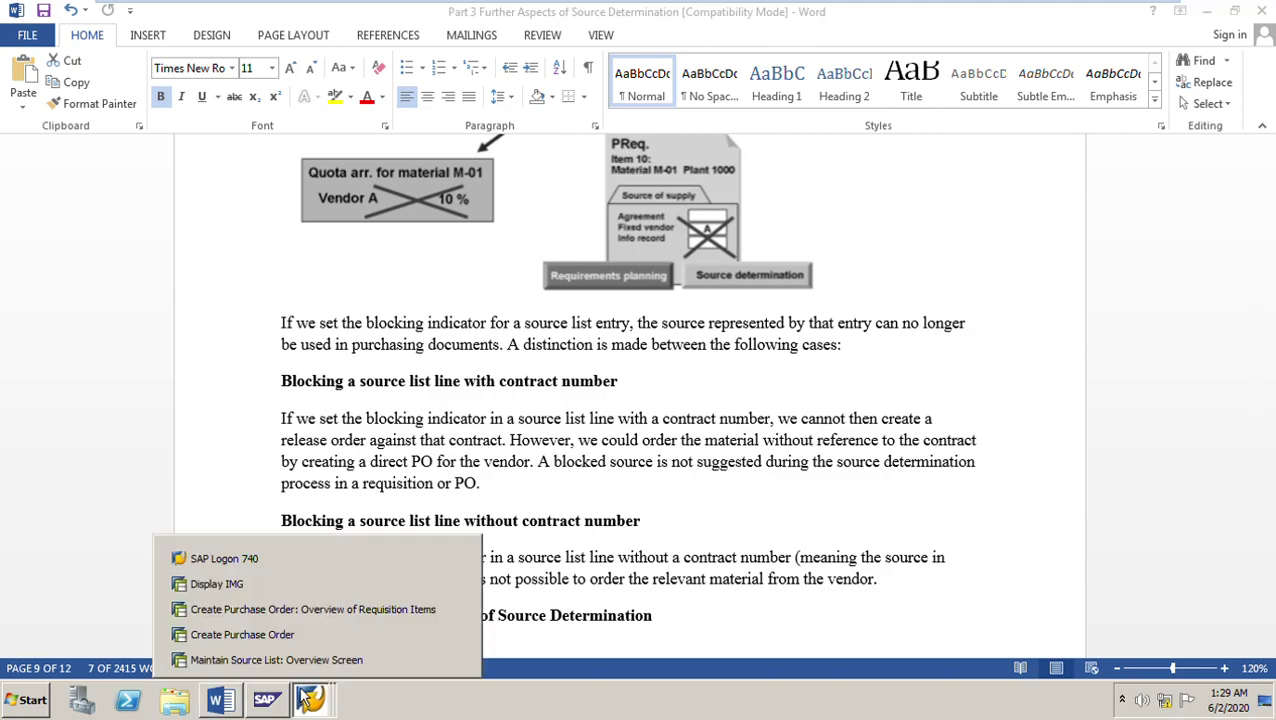
pyautogui.click(270, 657)
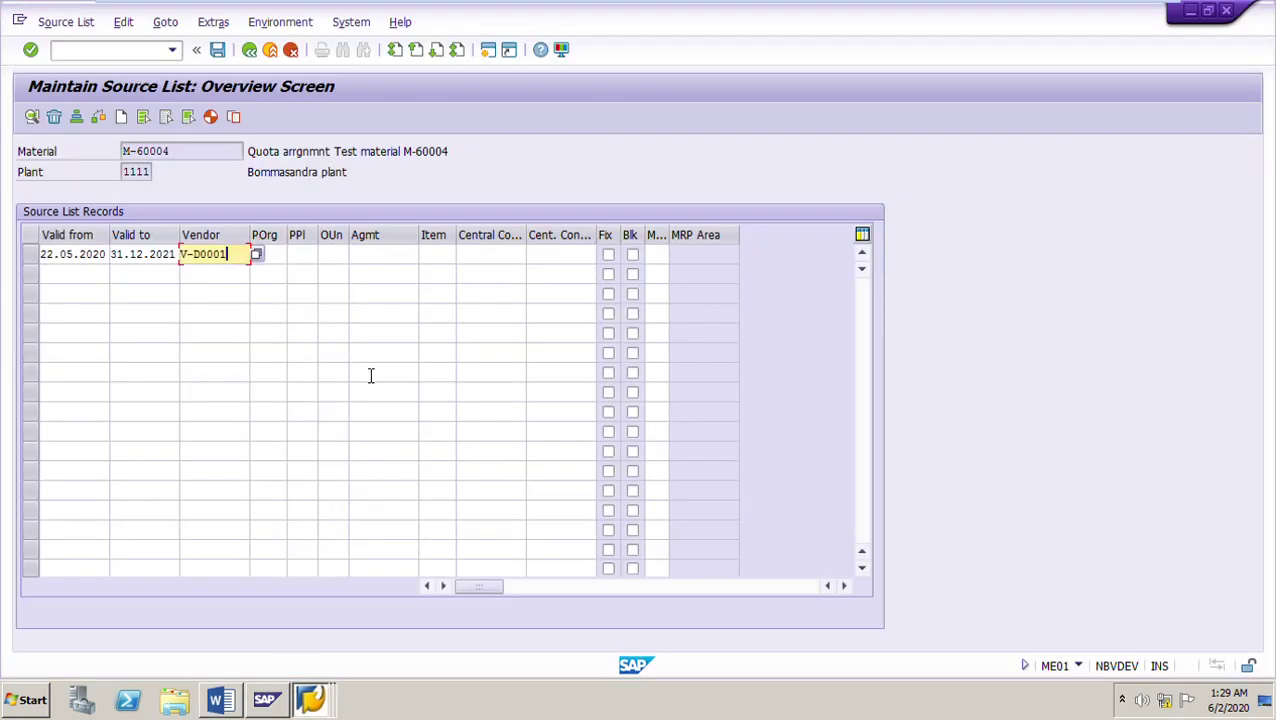
pyautogui.click(406, 258)
pyautogui.click(406, 259)
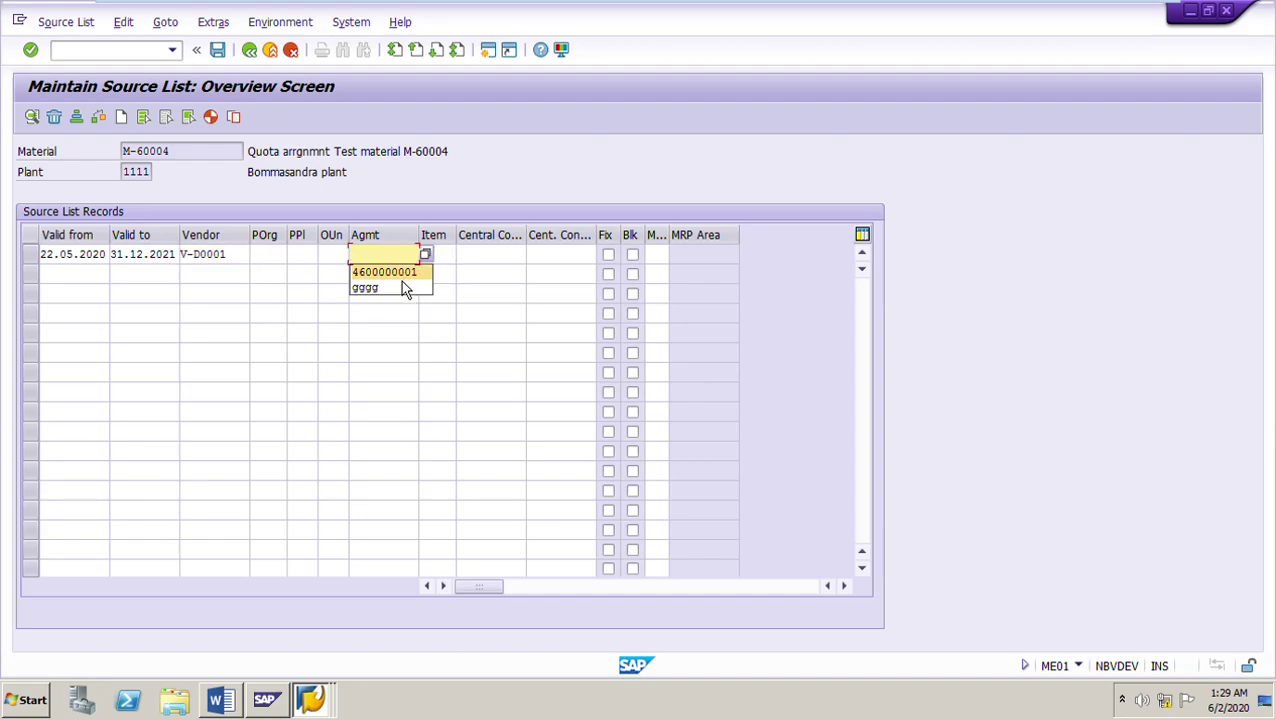
pyautogui.click(400, 278)
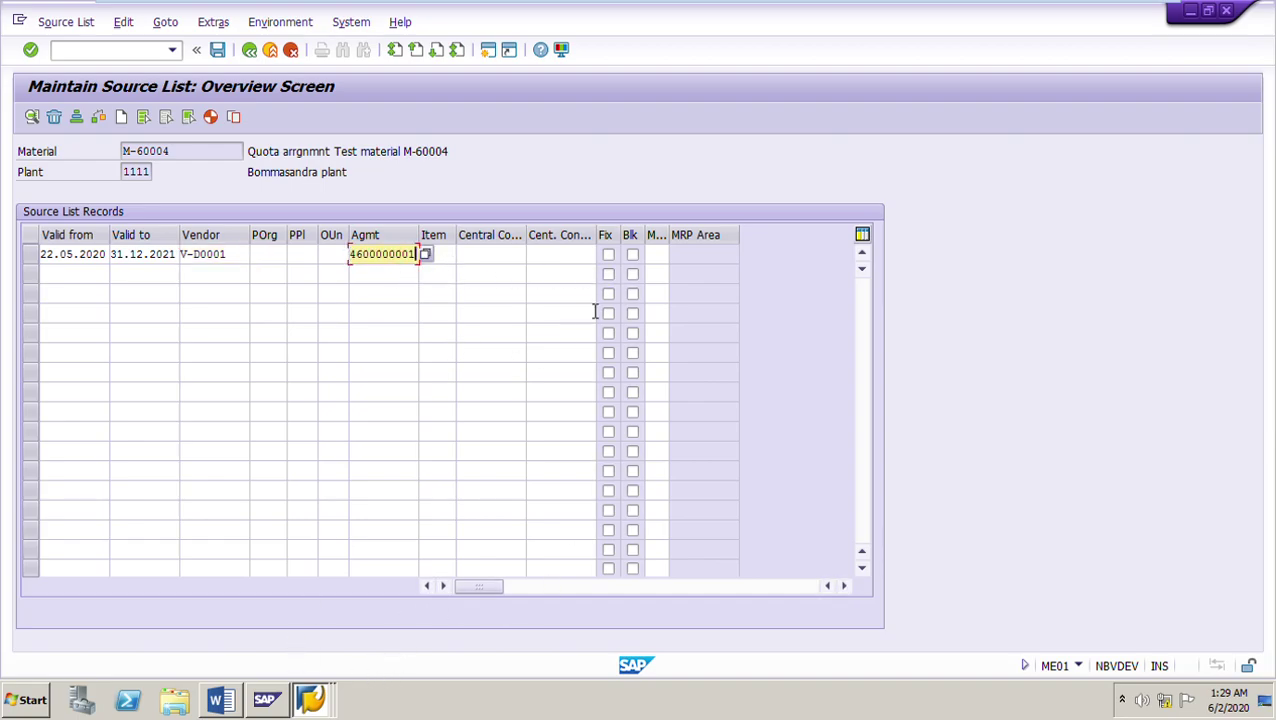
pyautogui.click(632, 255)
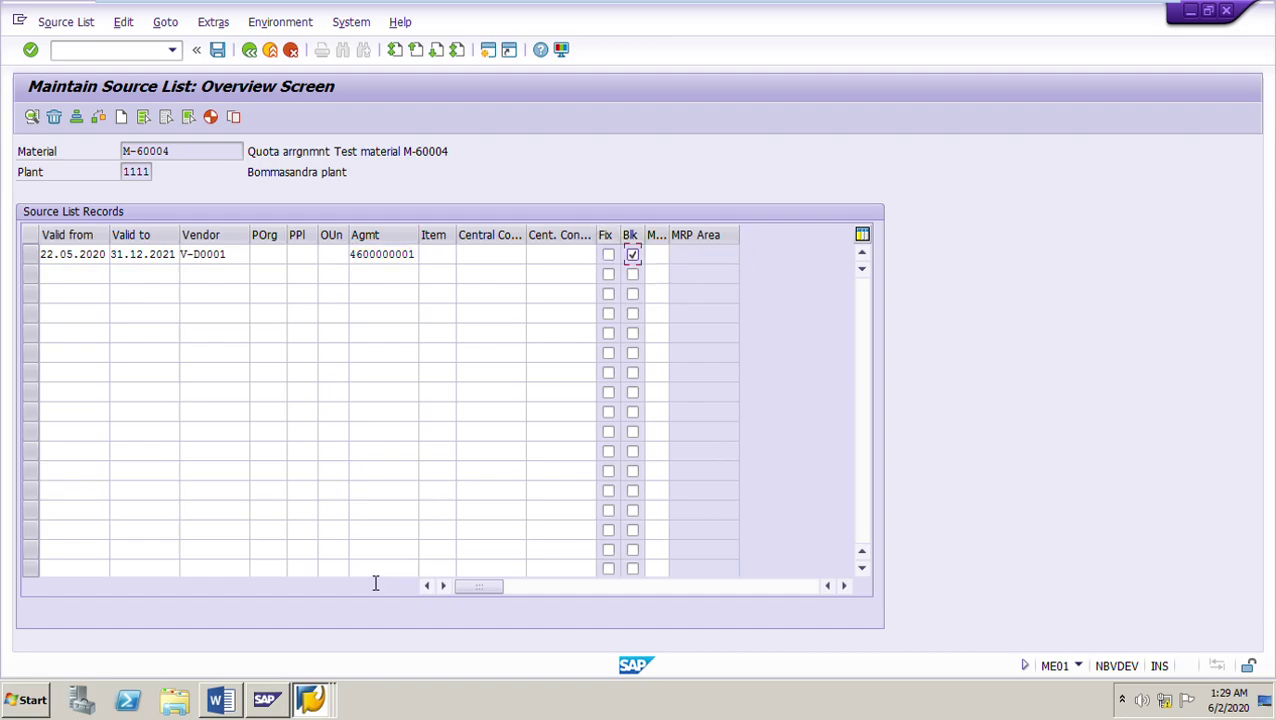
# Step: Compare the Word guide's contract number case with the material, vendor and agreement of the blocked V-D0001 line in SAP
pyautogui.click(226, 706)
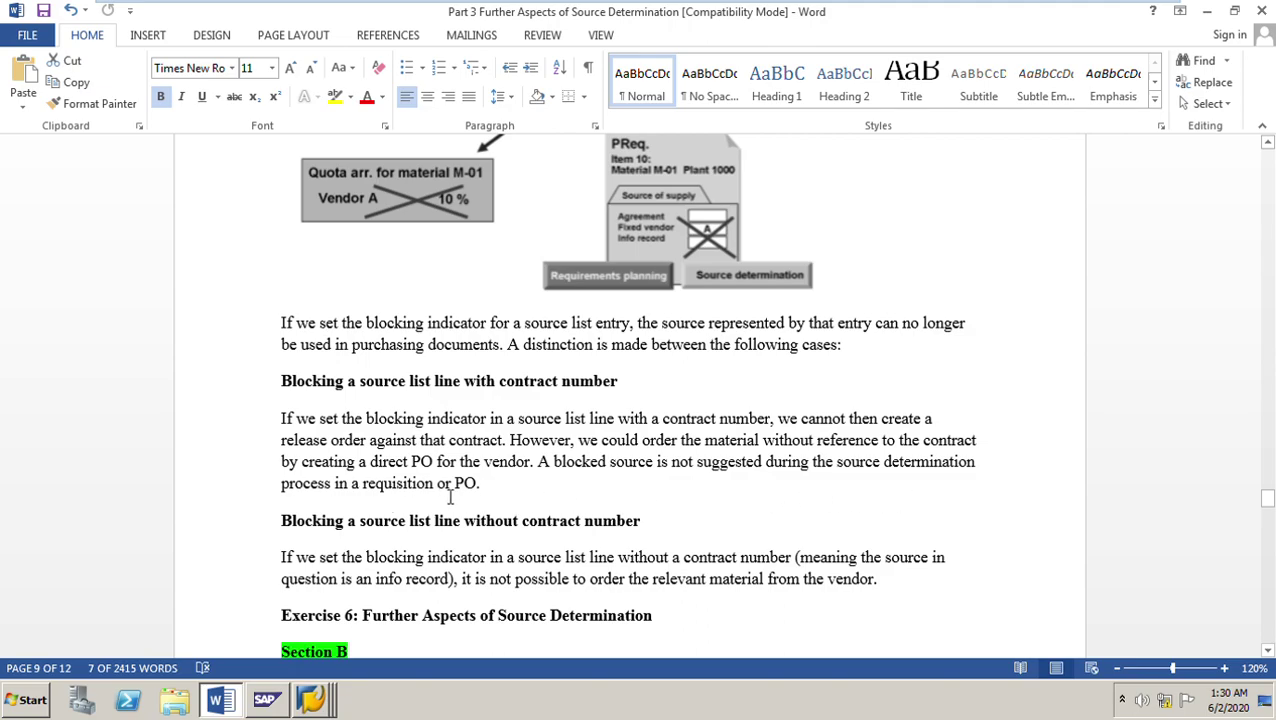
pyautogui.moveTo(312, 700)
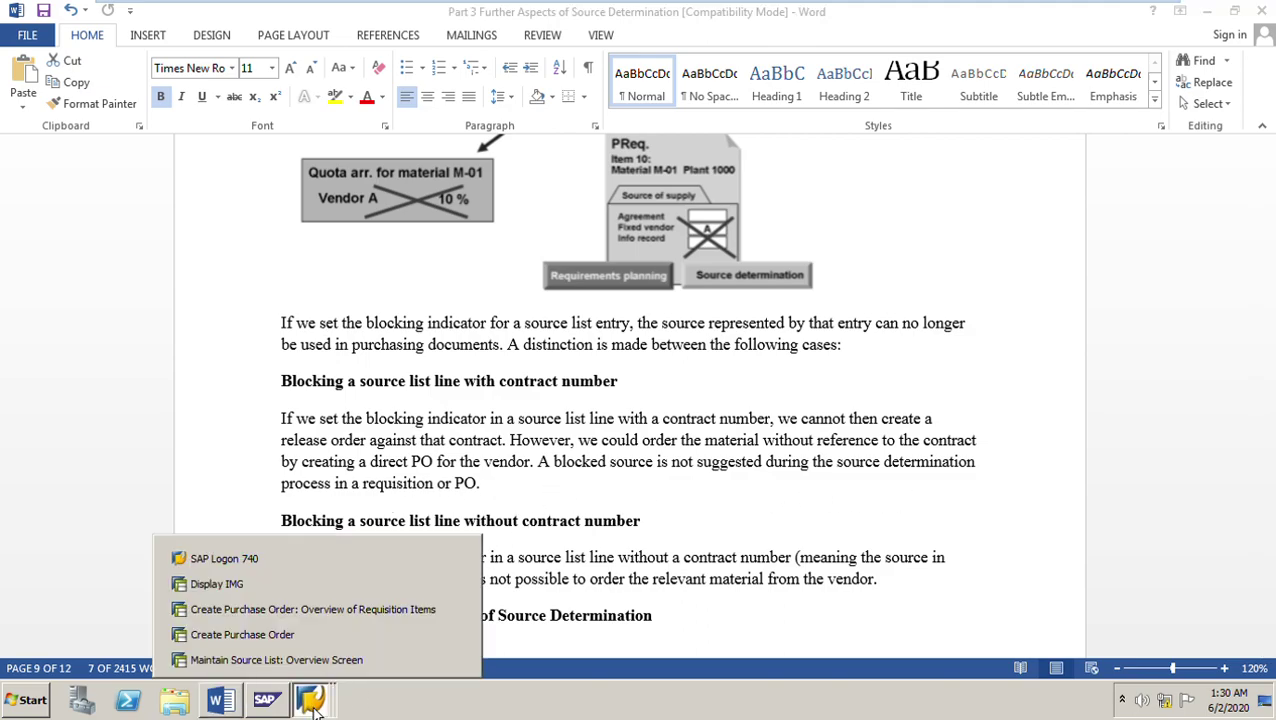
pyautogui.click(300, 658)
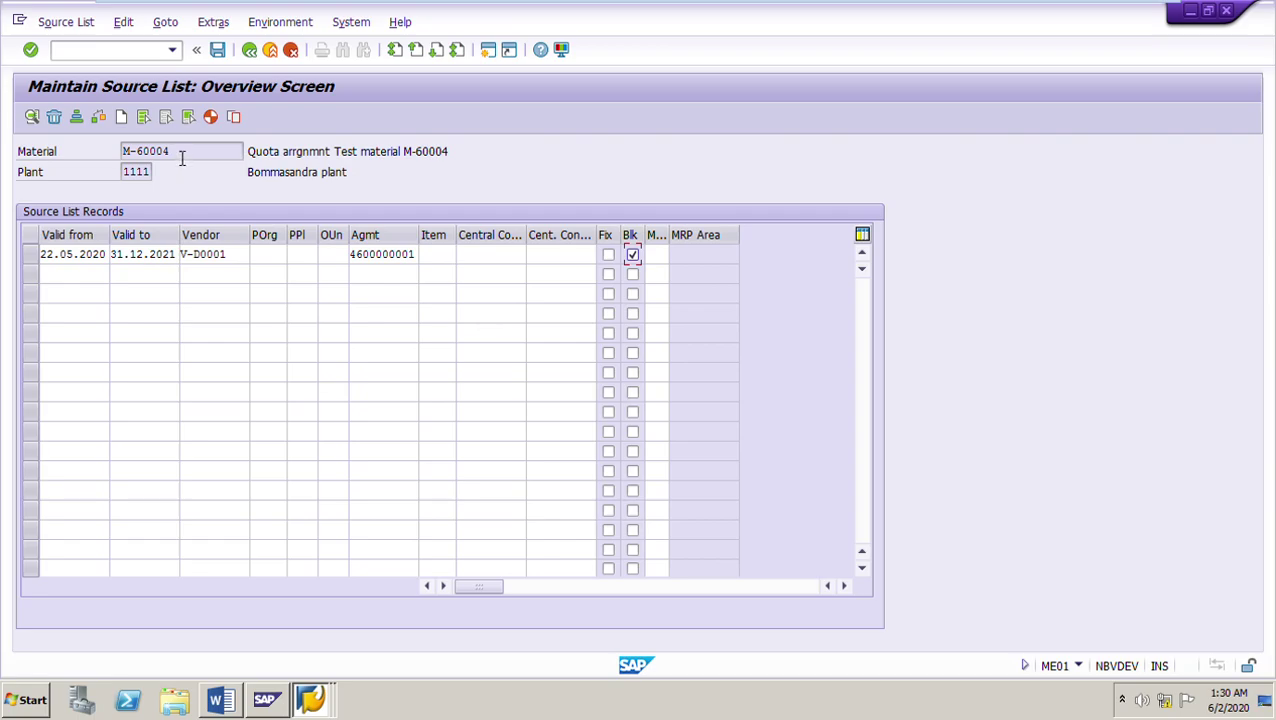
pyautogui.moveTo(183, 158); pyautogui.dragTo(65, 158)
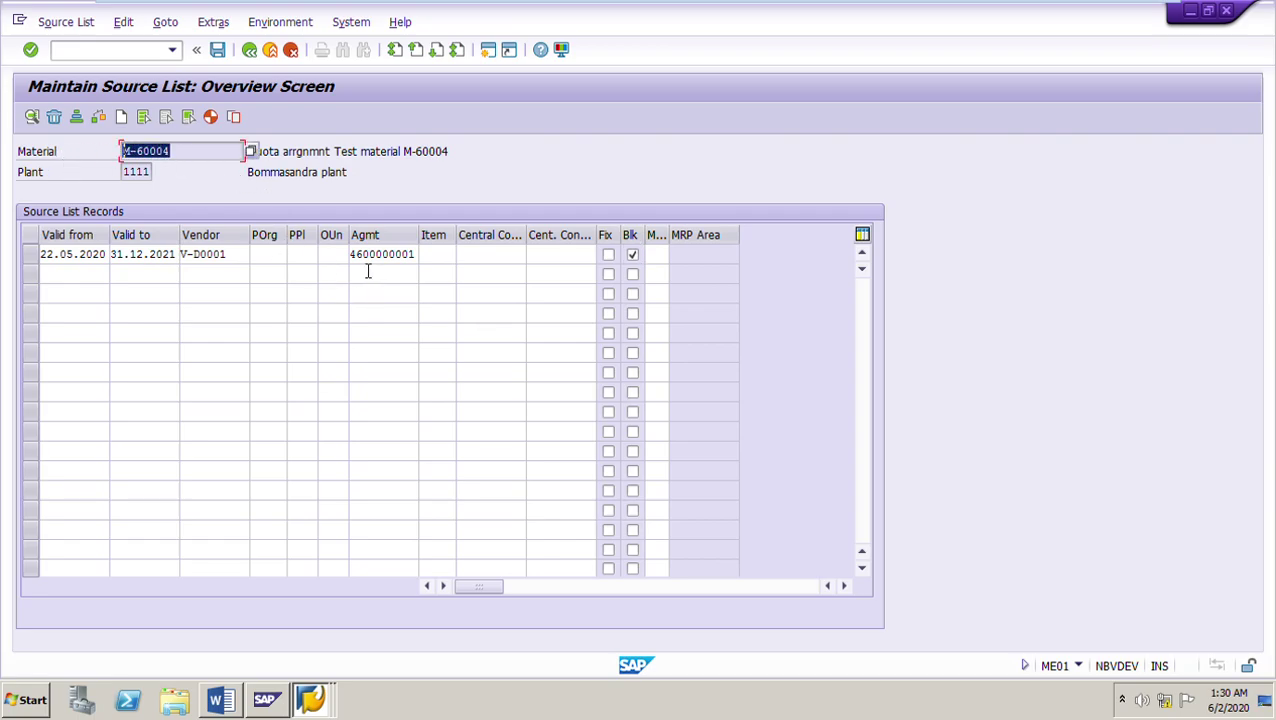
pyautogui.moveTo(359, 257); pyautogui.dragTo(483, 262)
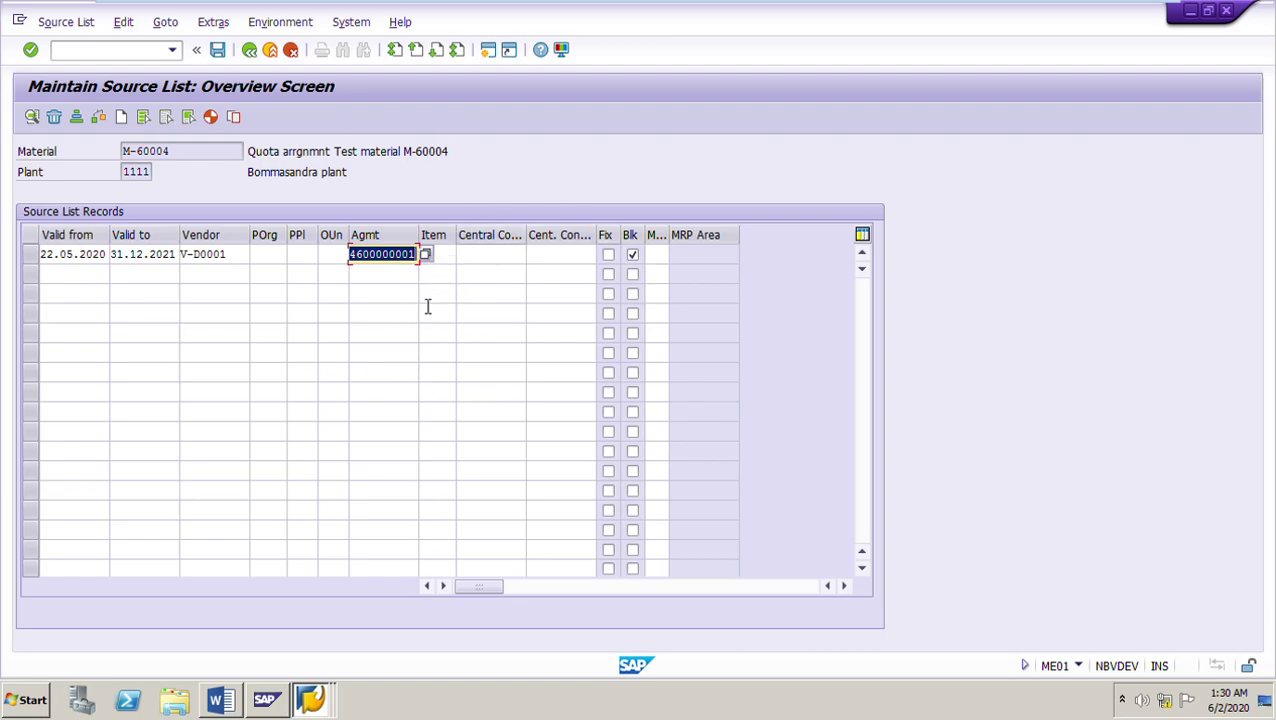
pyautogui.click(472, 277)
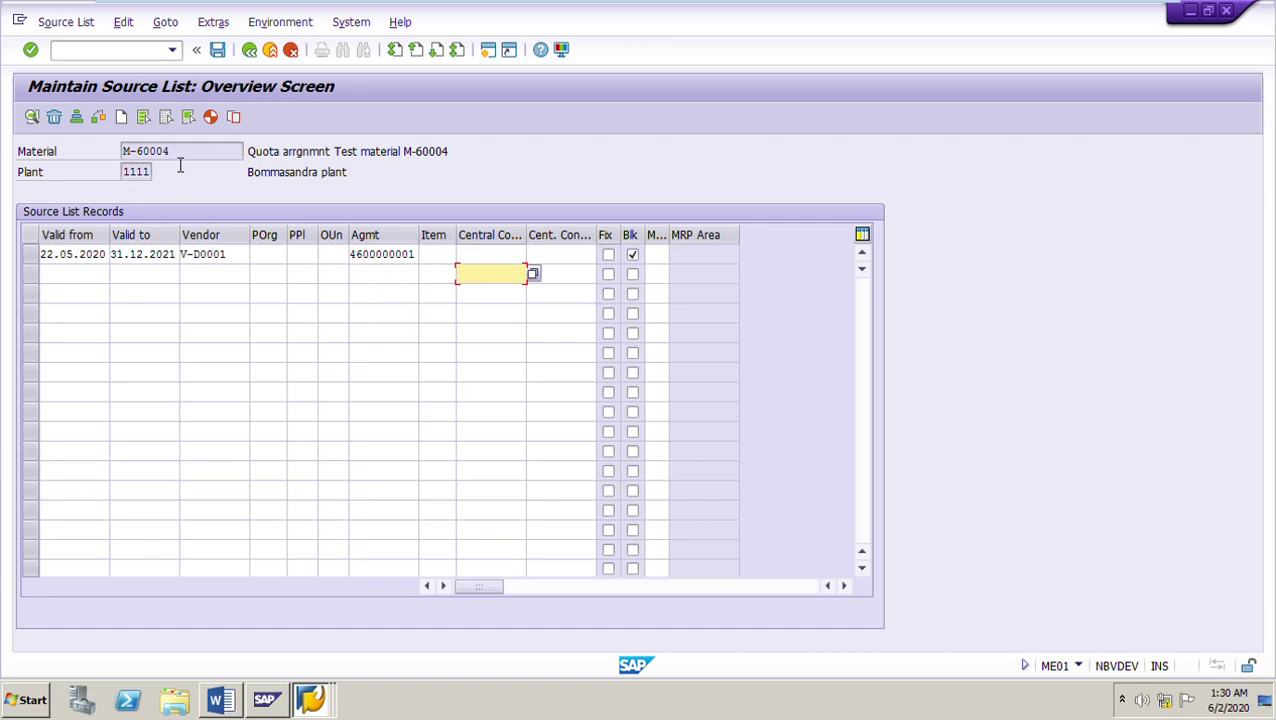
pyautogui.moveTo(180, 152); pyautogui.dragTo(8, 176)
pyautogui.moveTo(350, 255); pyautogui.dragTo(460, 254)
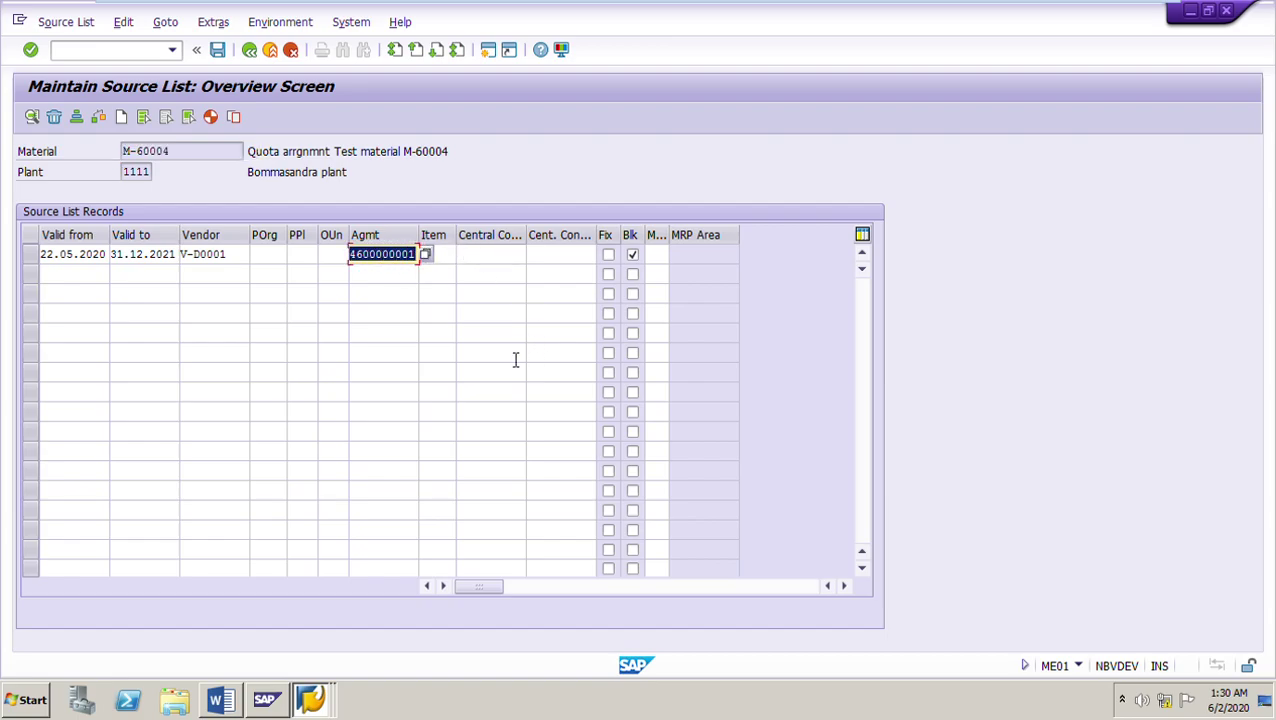
pyautogui.moveTo(186, 152); pyautogui.dragTo(90, 225)
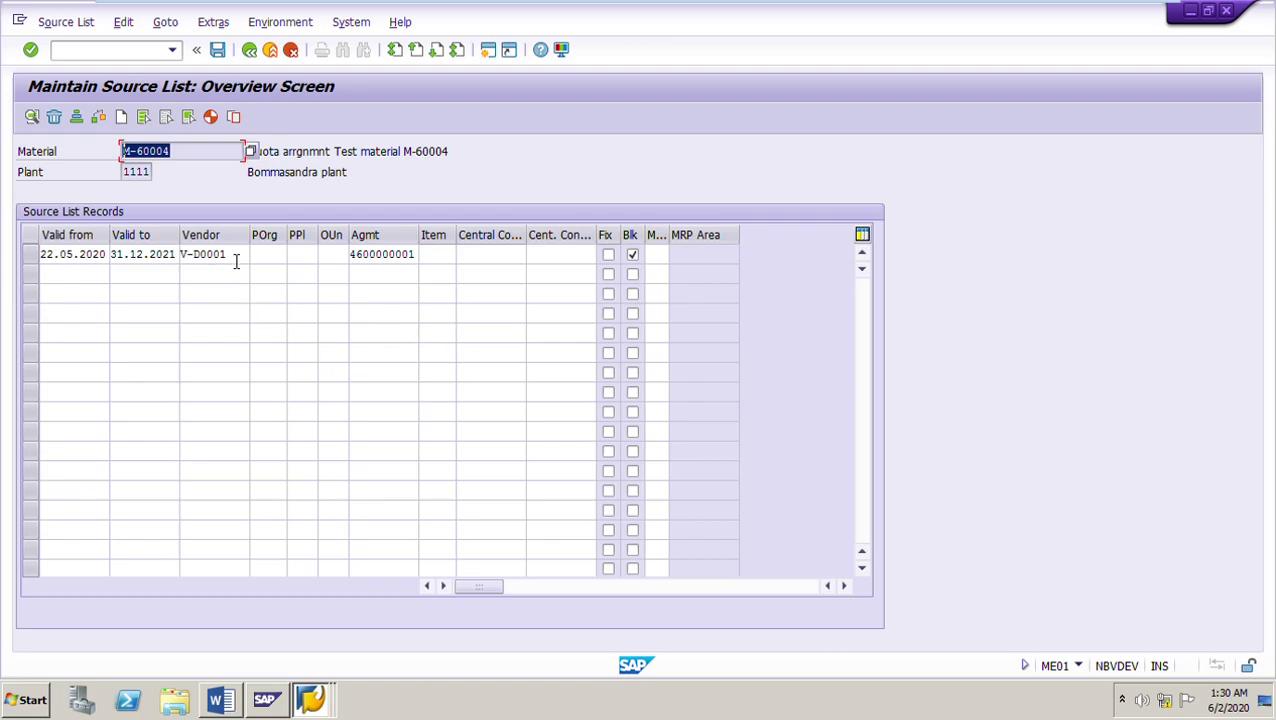
pyautogui.moveTo(236, 258); pyautogui.dragTo(121, 263)
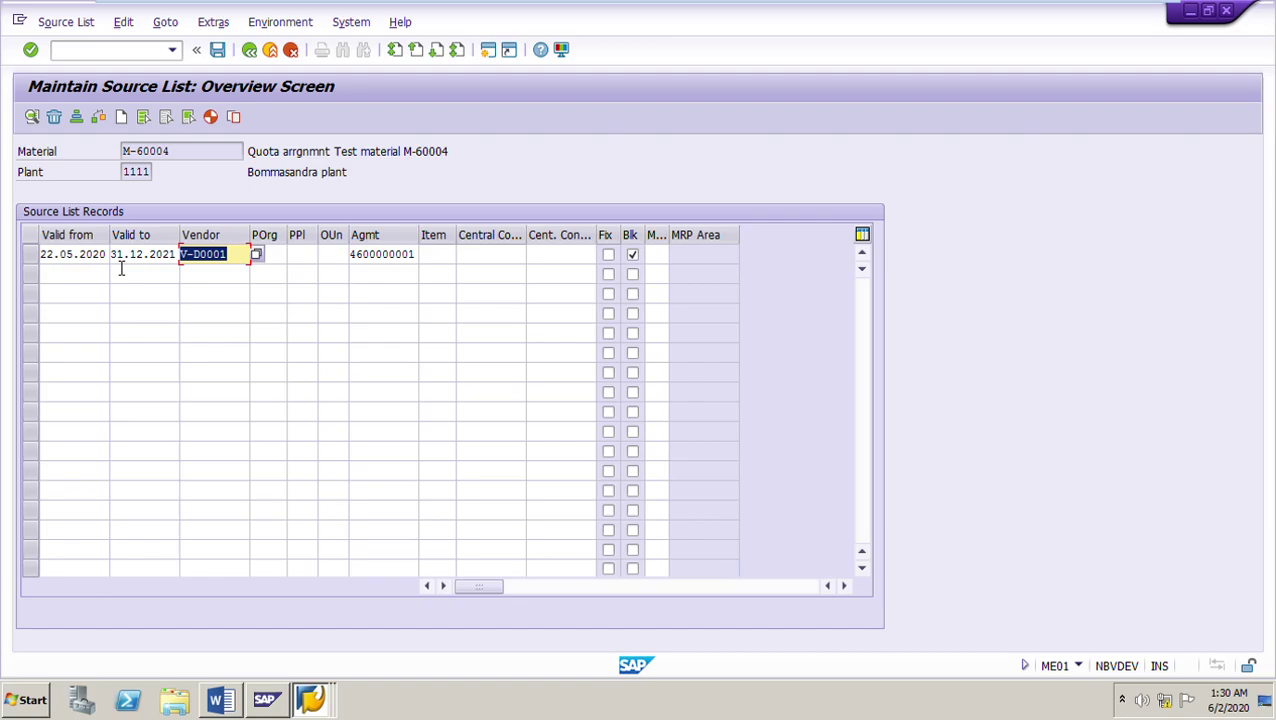
pyautogui.click(375, 256)
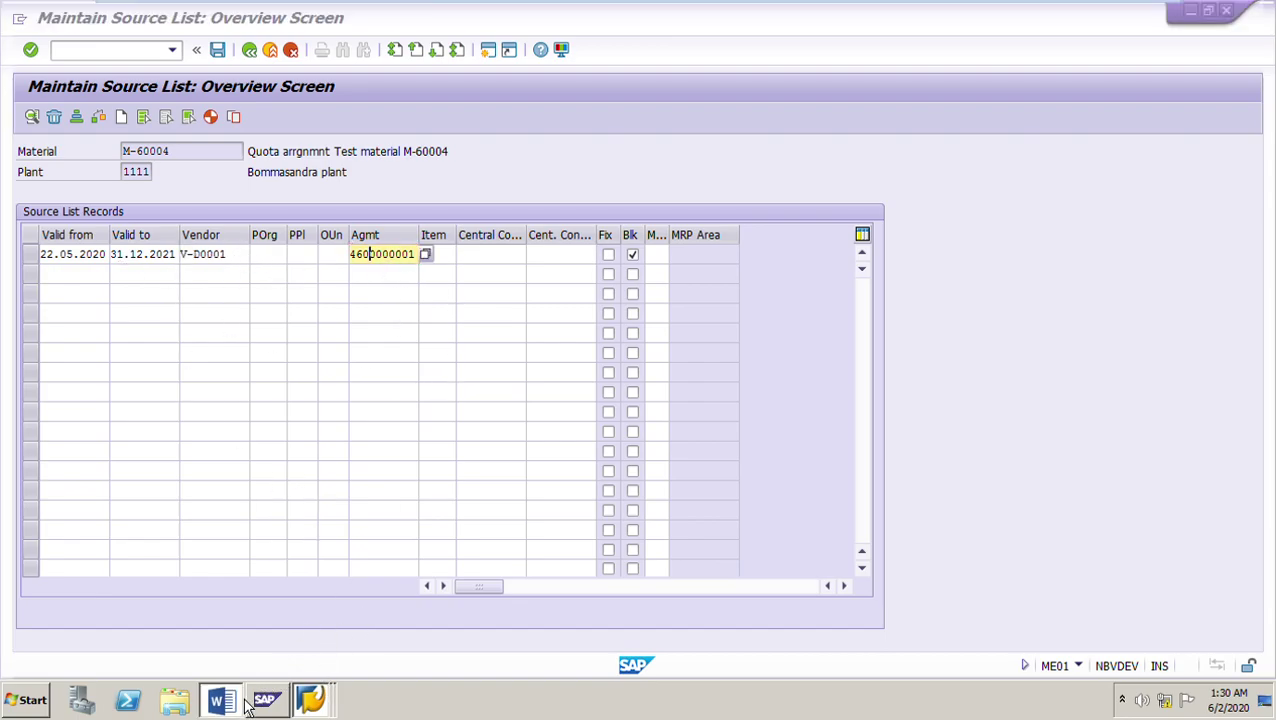
# Step: Read the Word guide's case on blocking a source list line without contract number, and return to SAP's source list
pyautogui.click(238, 702)
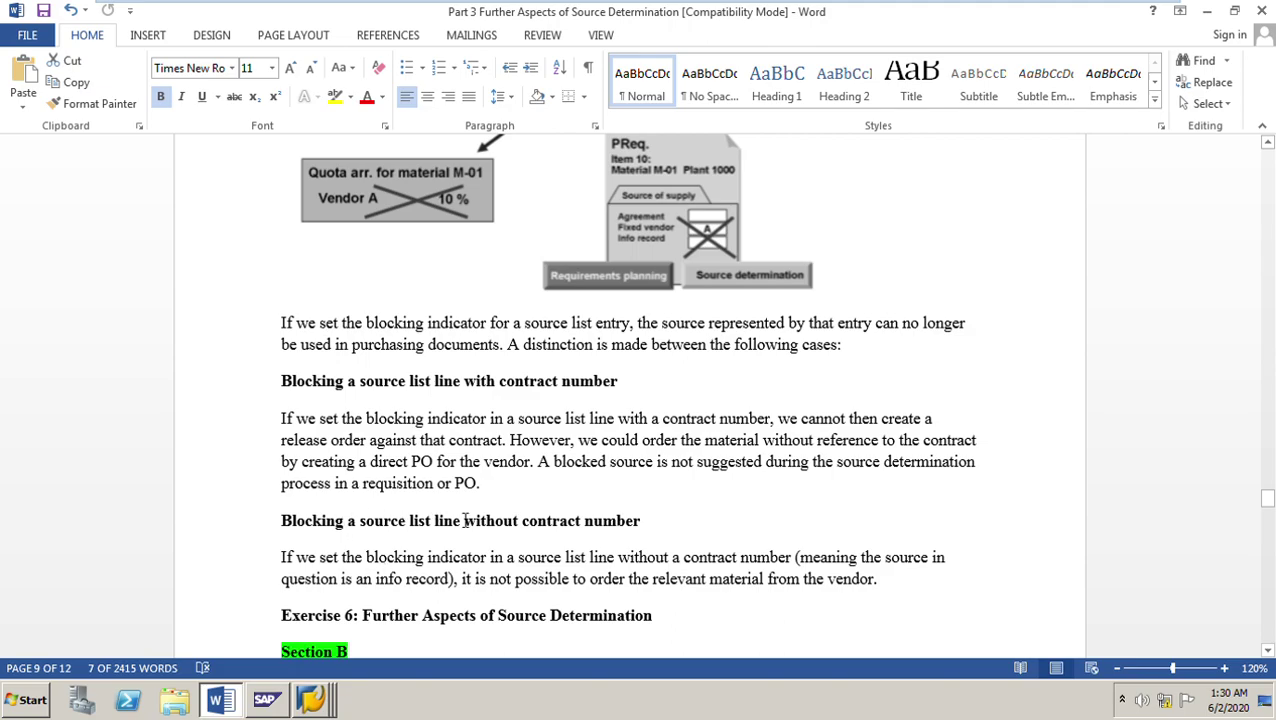
pyautogui.scroll(-1, 465, 517)
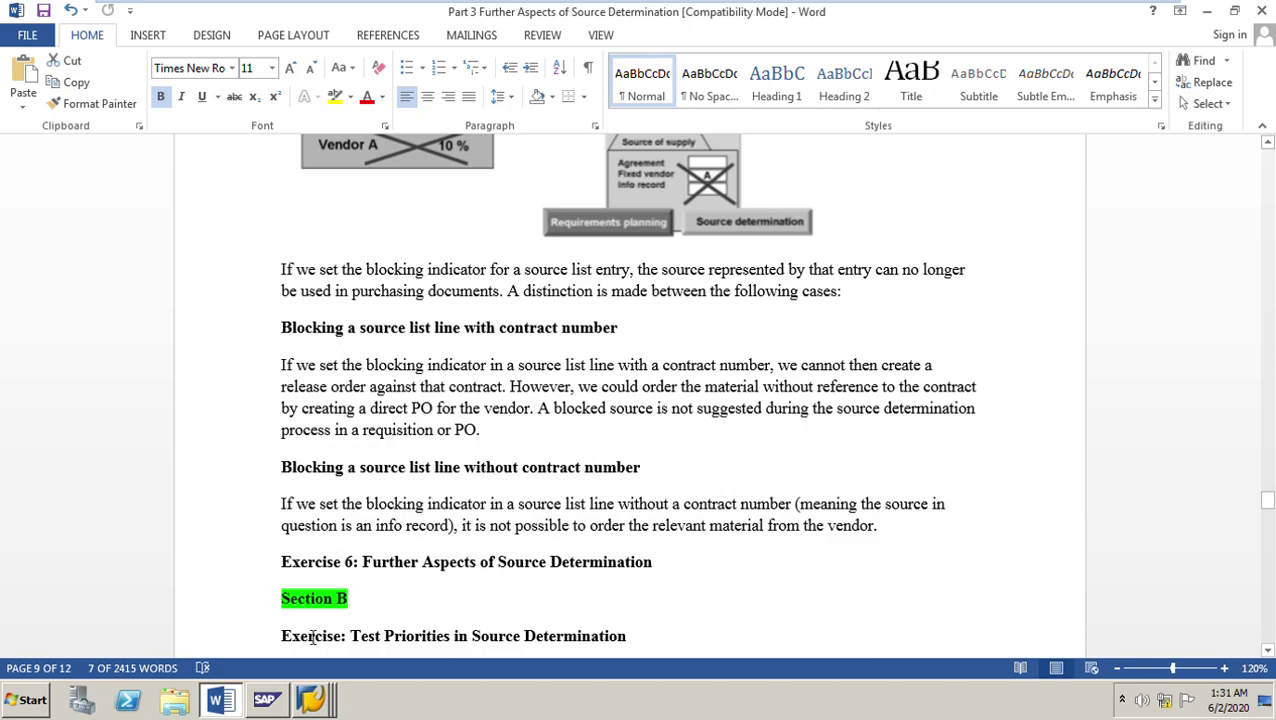
pyautogui.click(310, 699)
pyautogui.click(276, 660)
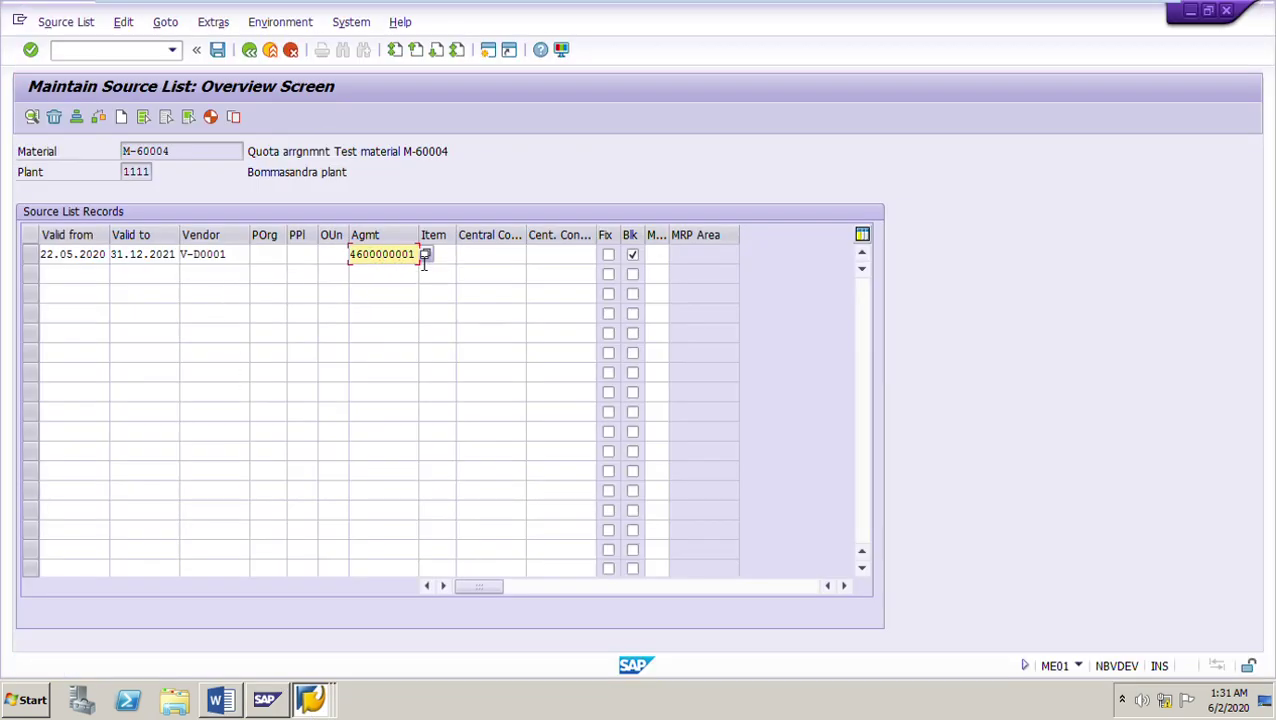
# Step: Add a second line for vendor V-D0002 without agreement, valid from 22.05.2020 to 31.12.2021, and set its blocking indicator
pyautogui.click(219, 278)
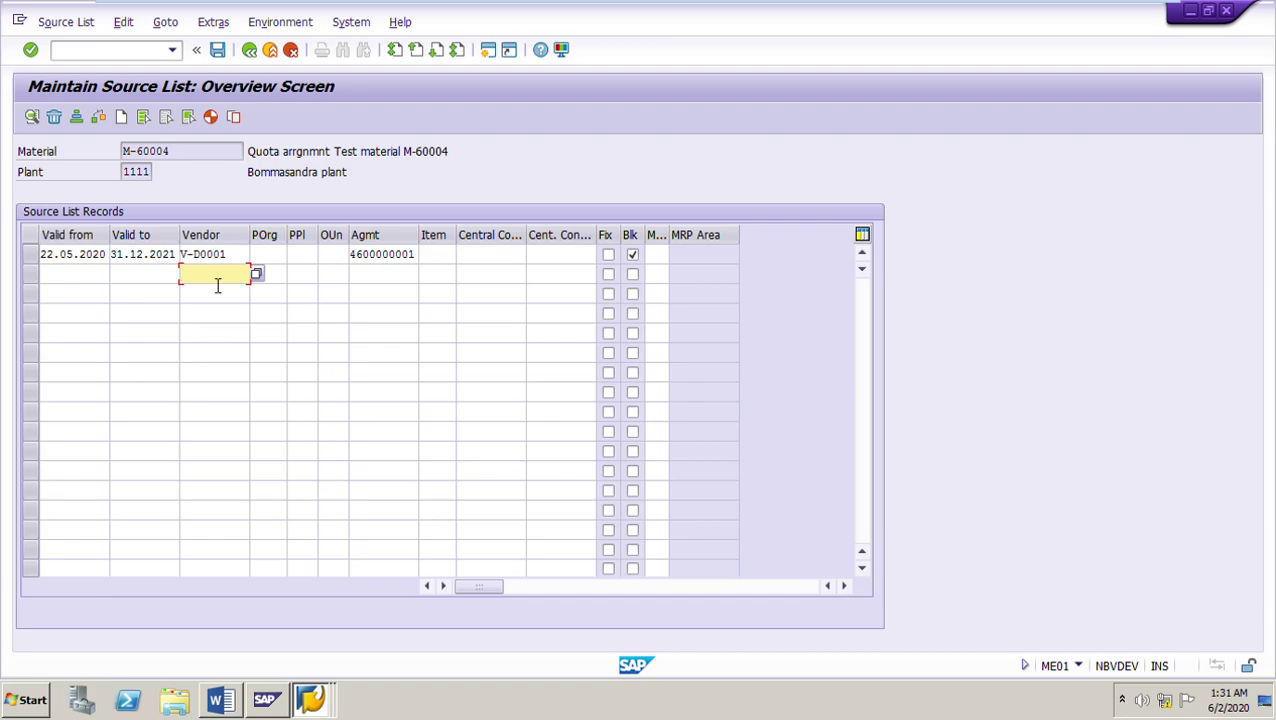
pyautogui.write('V-D0002')
pyautogui.click(94, 284)
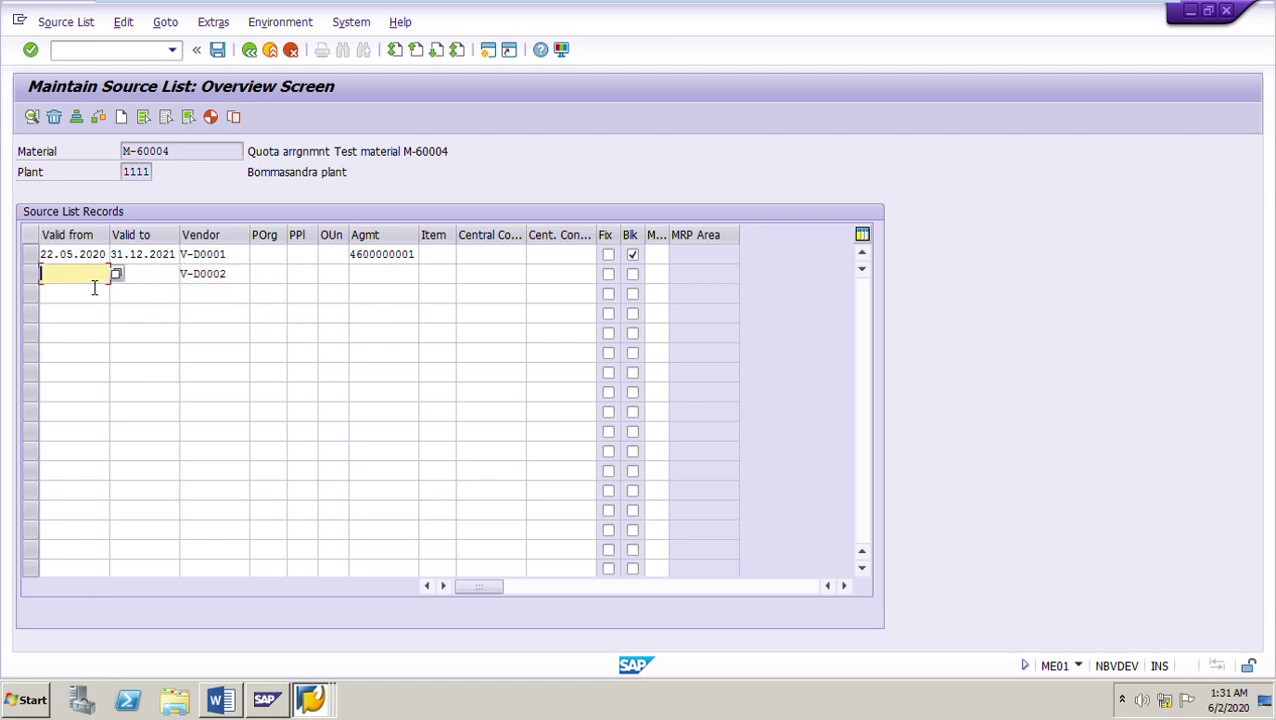
pyautogui.click(88, 290)
pyautogui.click(163, 277)
pyautogui.click(163, 292)
pyautogui.click(634, 276)
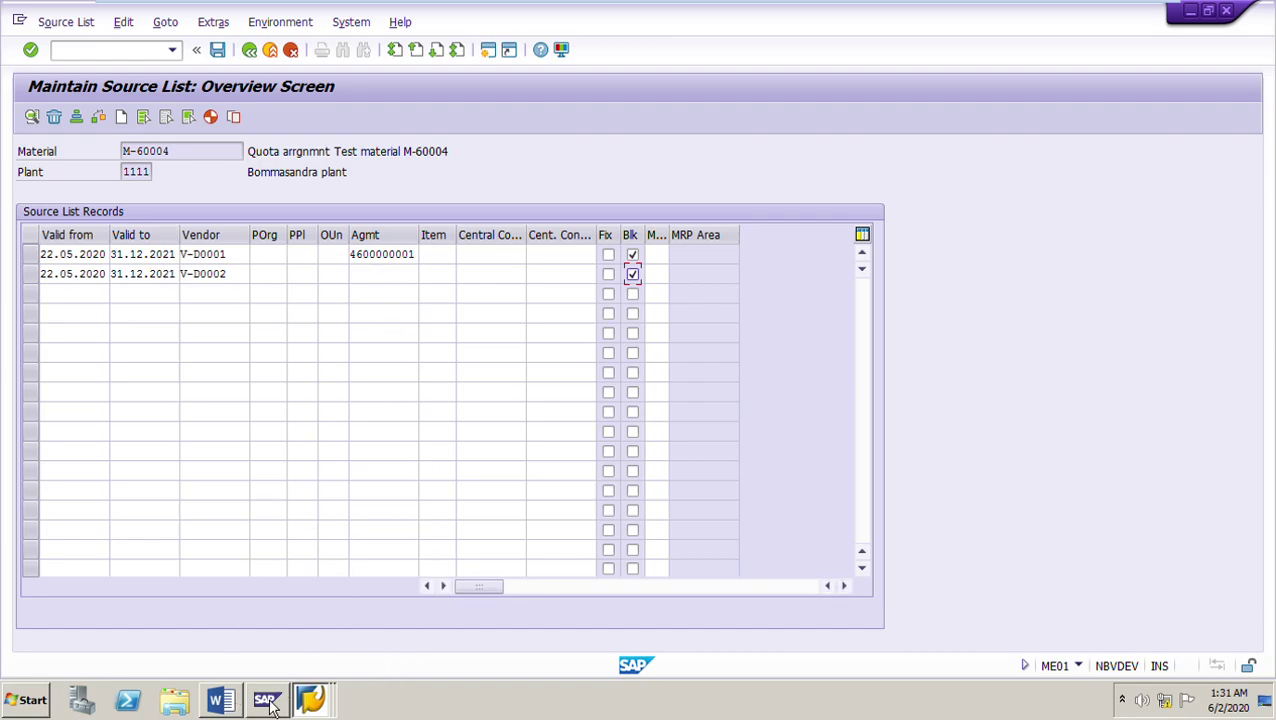
pyautogui.moveTo(231, 706)
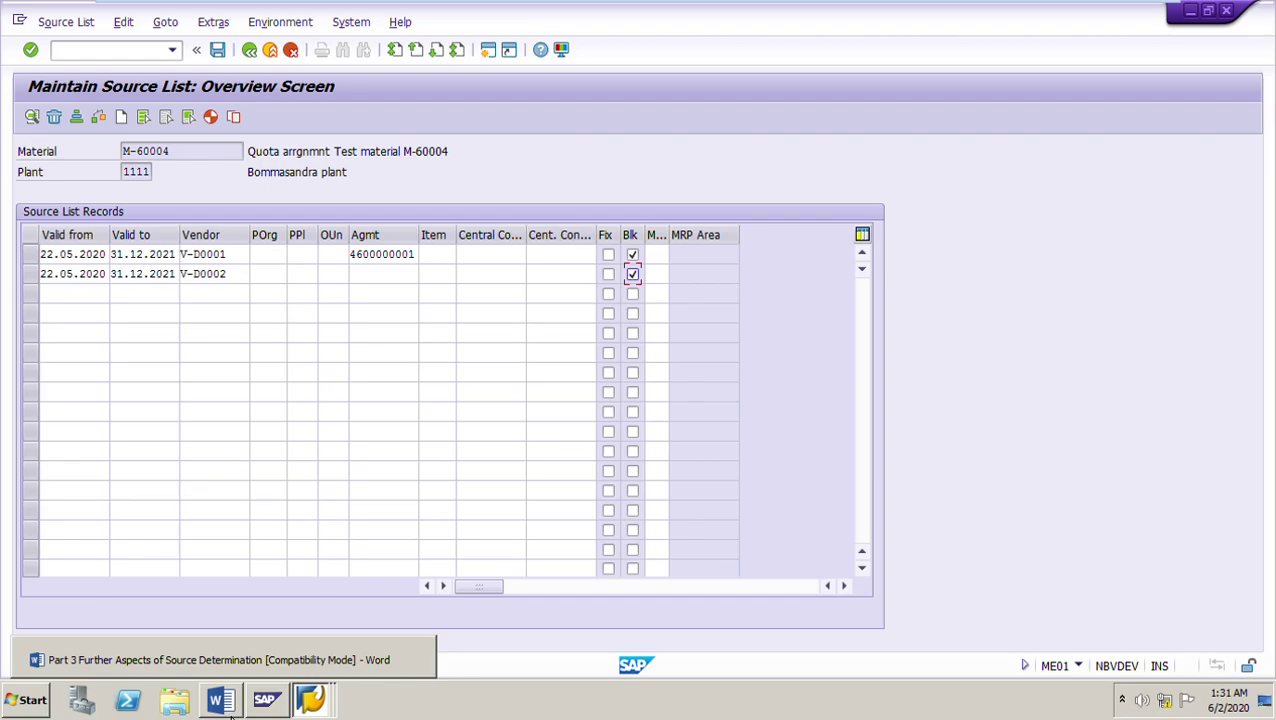
pyautogui.doubleClick(240, 279)
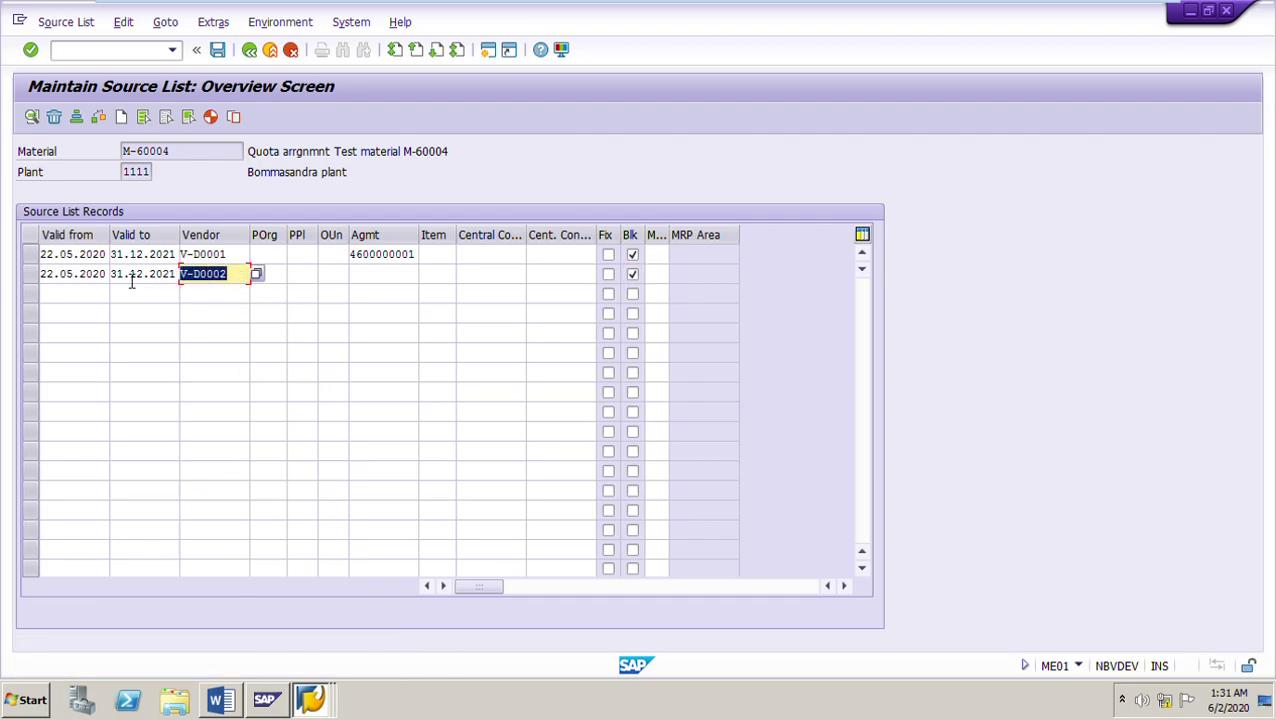
# Step: Switch to the Word guide and review the case without contract number, the Section B heading and its exercise on testing source determination priorities
pyautogui.click(228, 706)
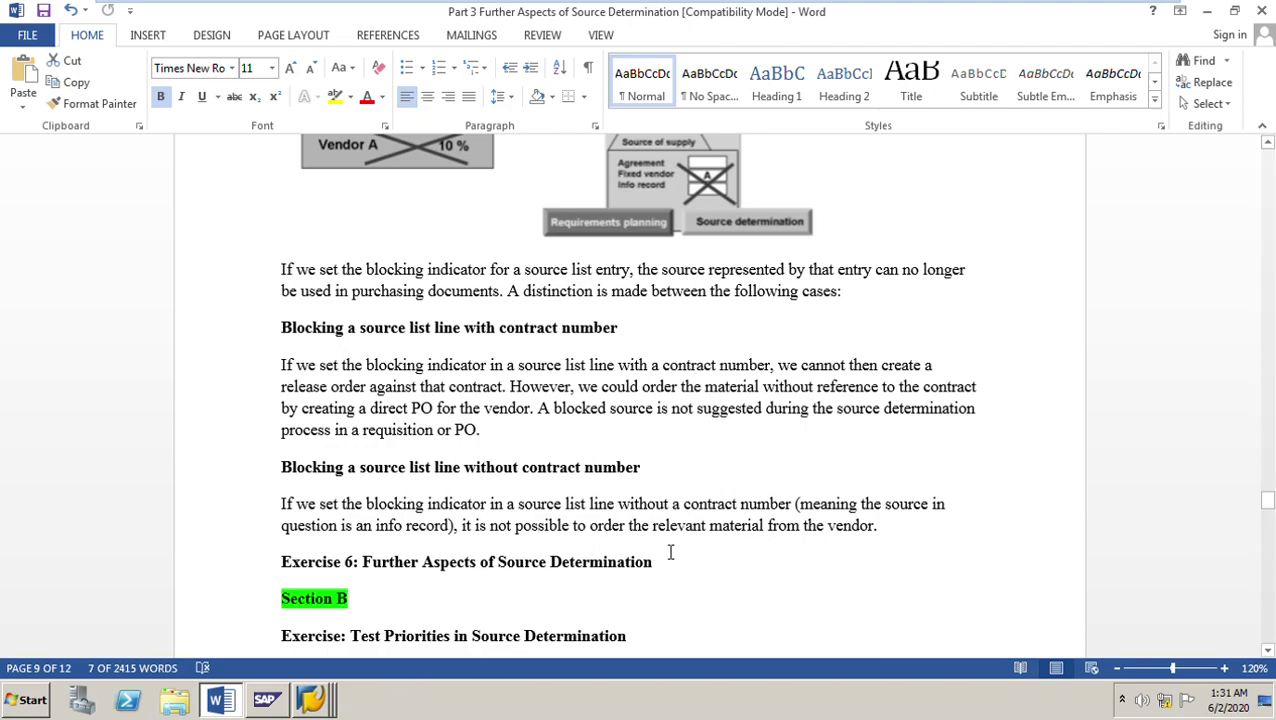
pyautogui.moveTo(288, 476); pyautogui.dragTo(655, 473)
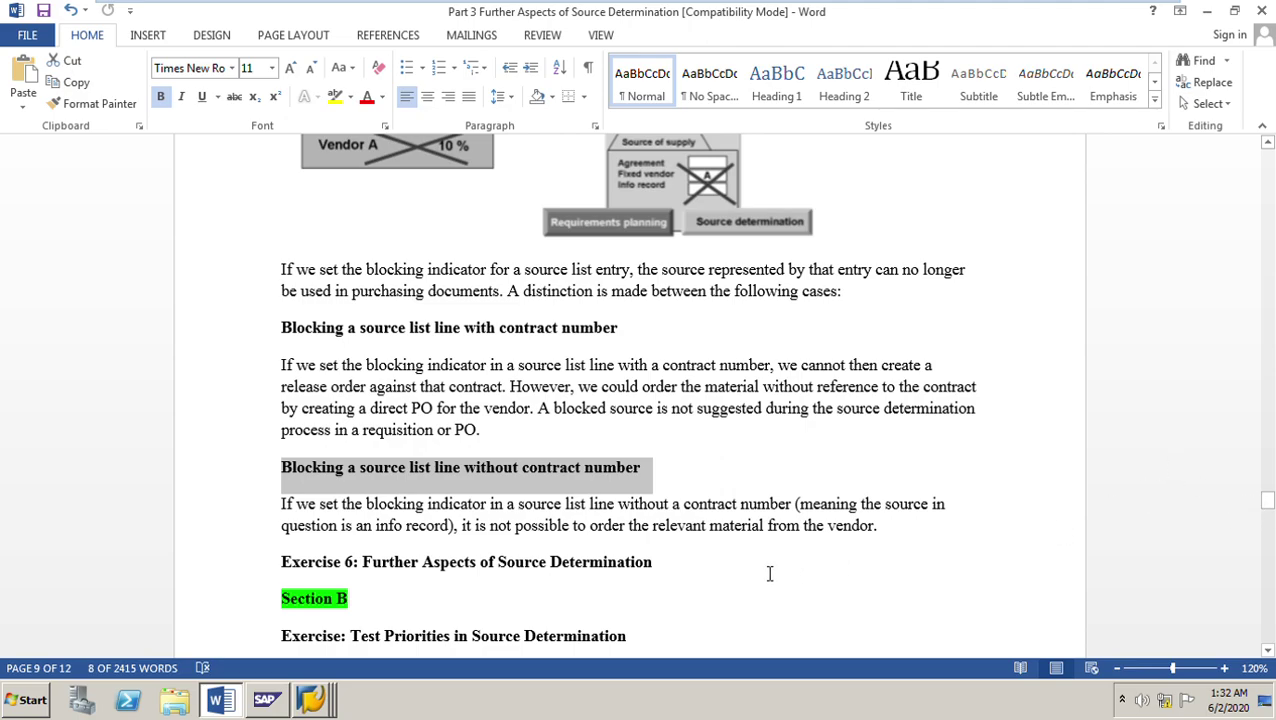
pyautogui.scroll(-3, 800, 540)
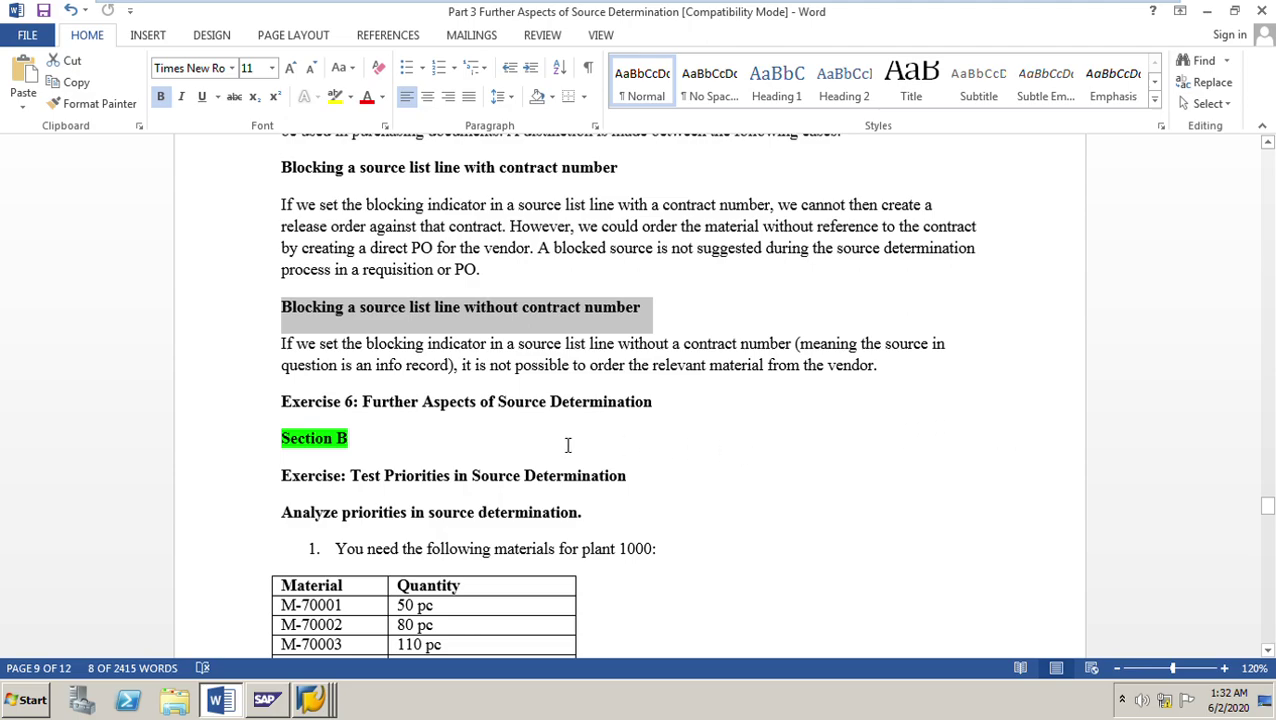
pyautogui.click(424, 452)
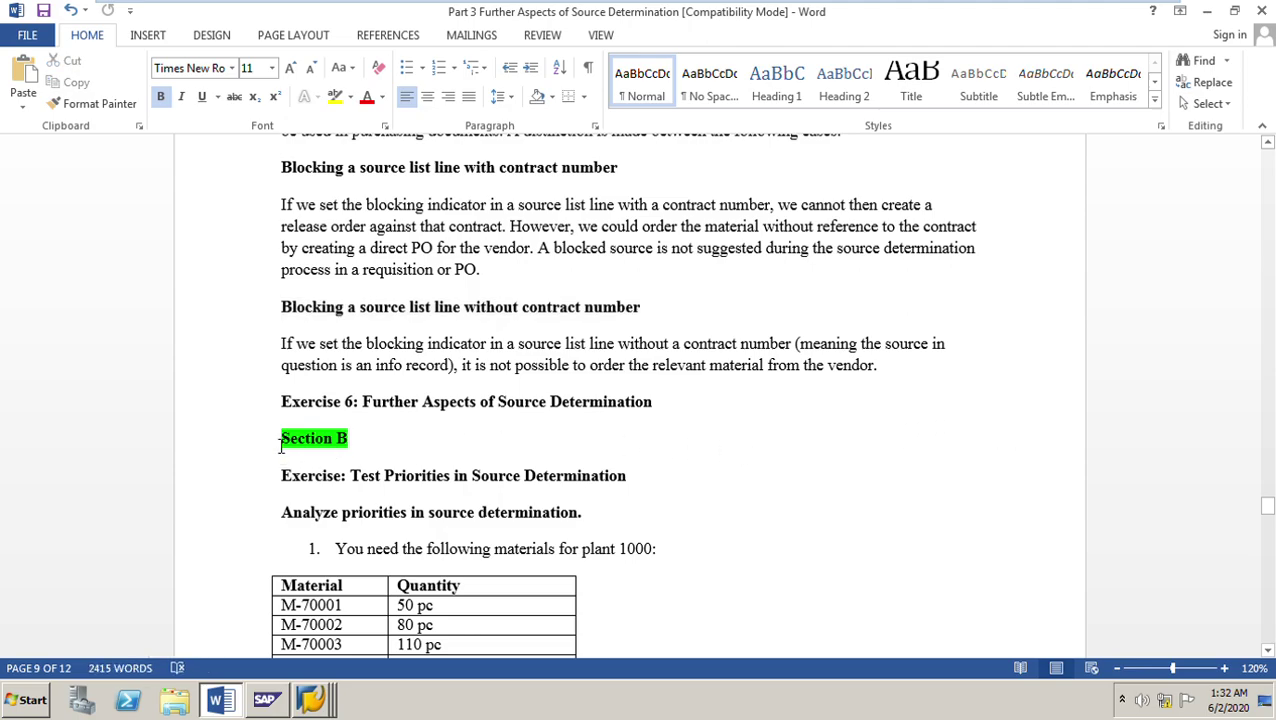
pyautogui.moveTo(281, 445); pyautogui.dragTo(422, 441)
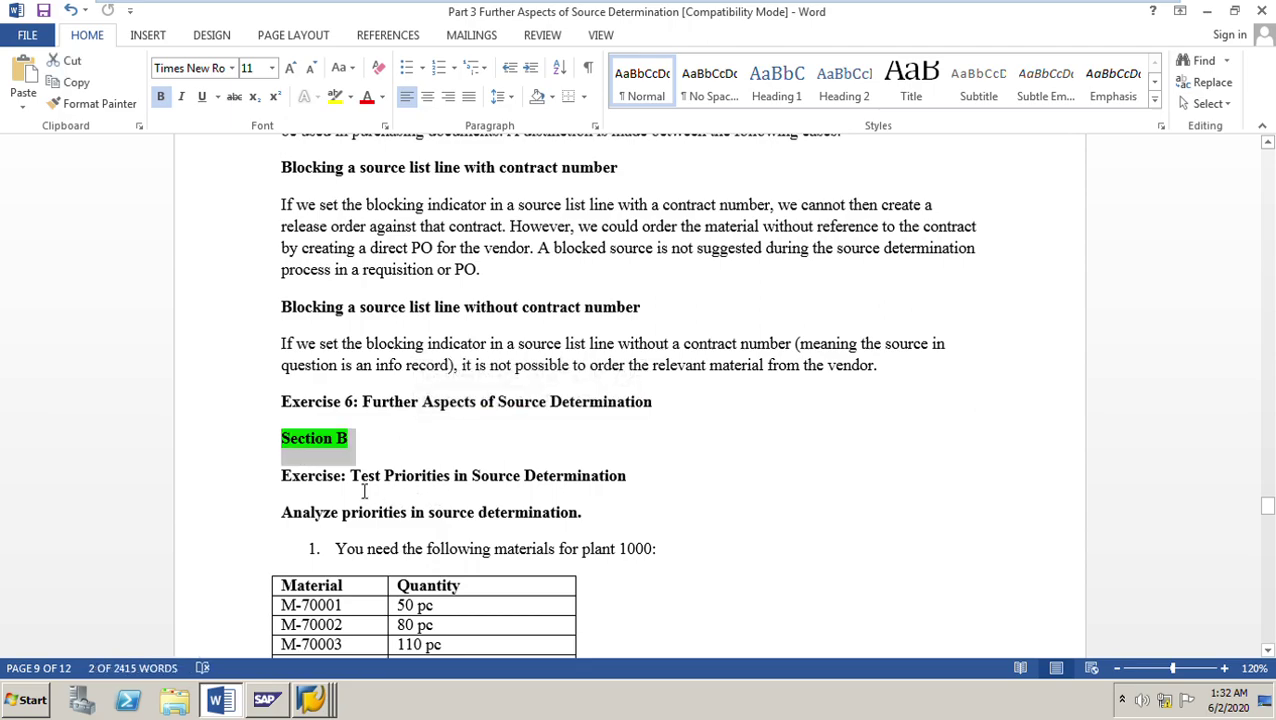
pyautogui.click(283, 482)
pyautogui.moveTo(283, 482); pyautogui.dragTo(700, 486)
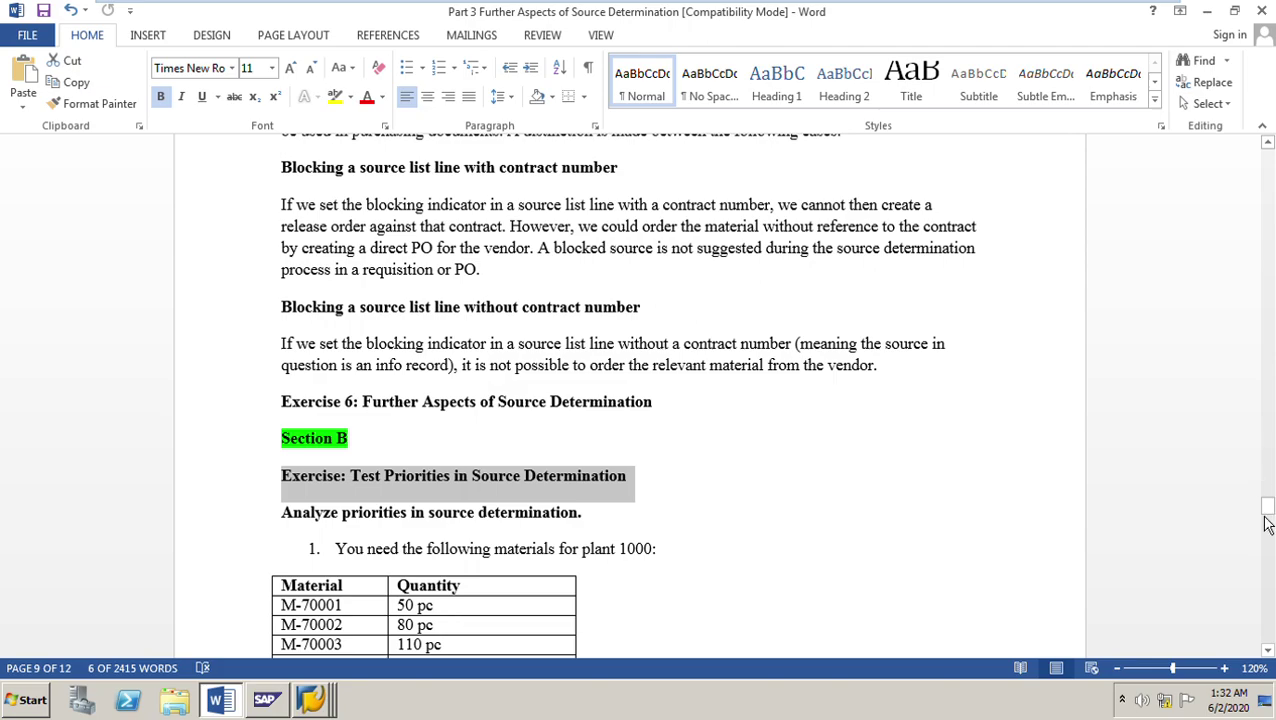
# Step: Return to the guide's opening page and review the Part 3 outline of Sections A to D
pyautogui.moveTo(1268, 507); pyautogui.dragTo(1268, 160)
pyautogui.scroll(-4, 376, 530)
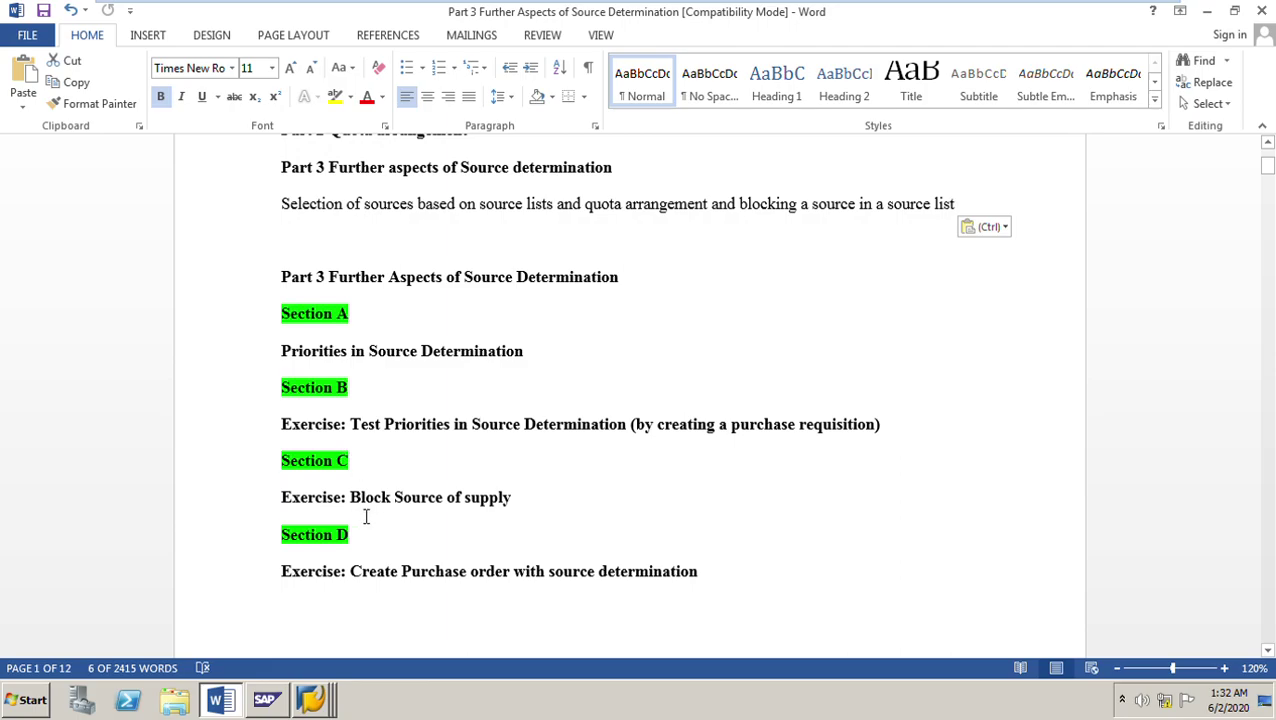
pyautogui.scroll(-2, 561, 525)
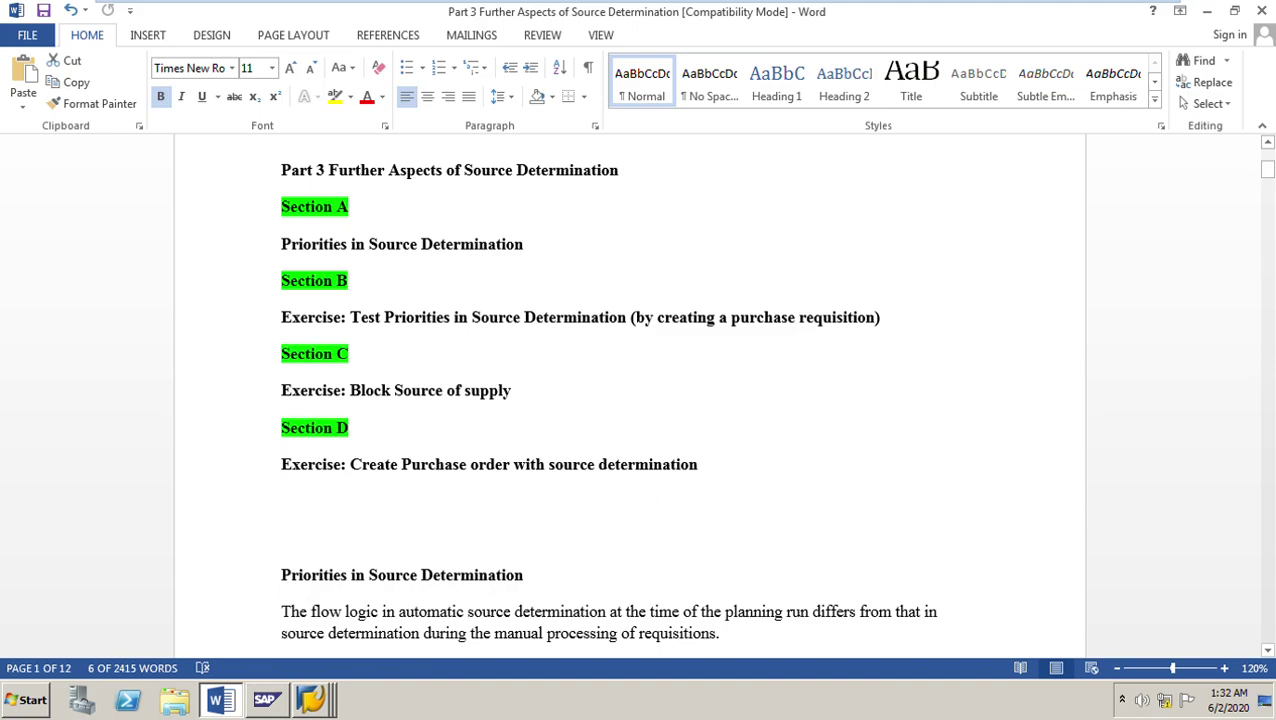
pyautogui.moveTo(1267, 168); pyautogui.dragTo(1270, 130)
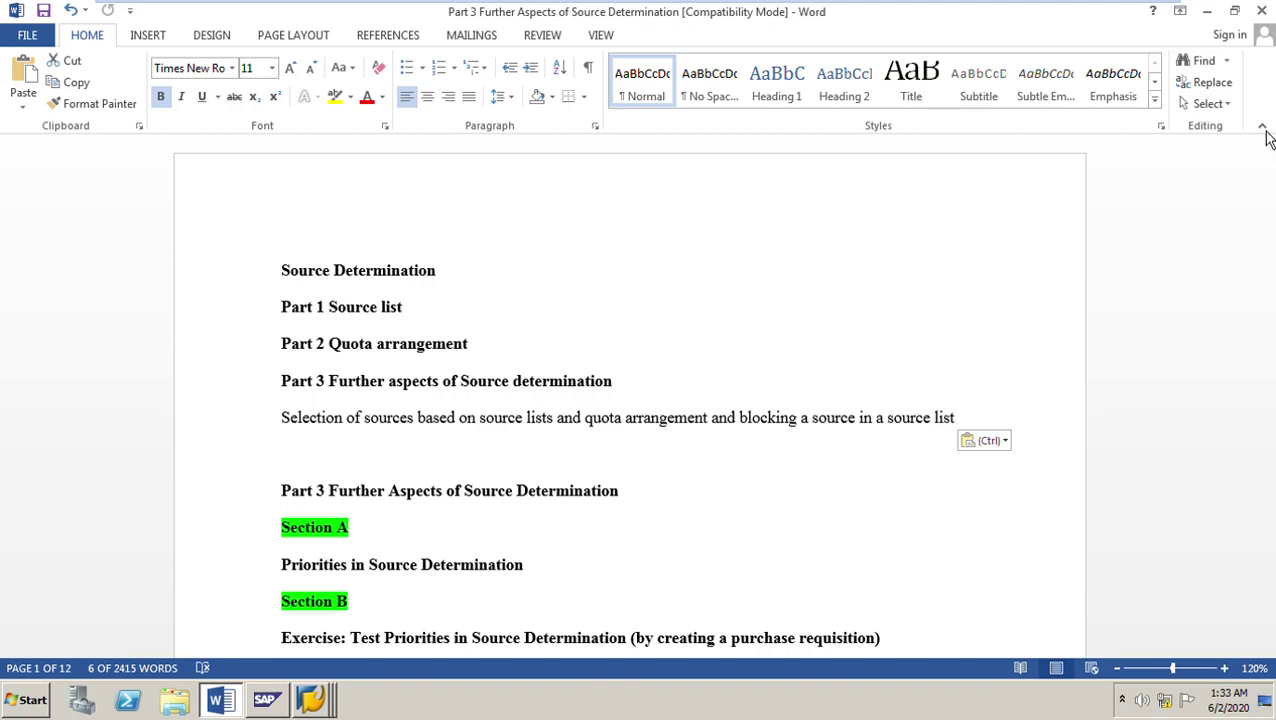
pyautogui.scroll(-3, 1030, 350)
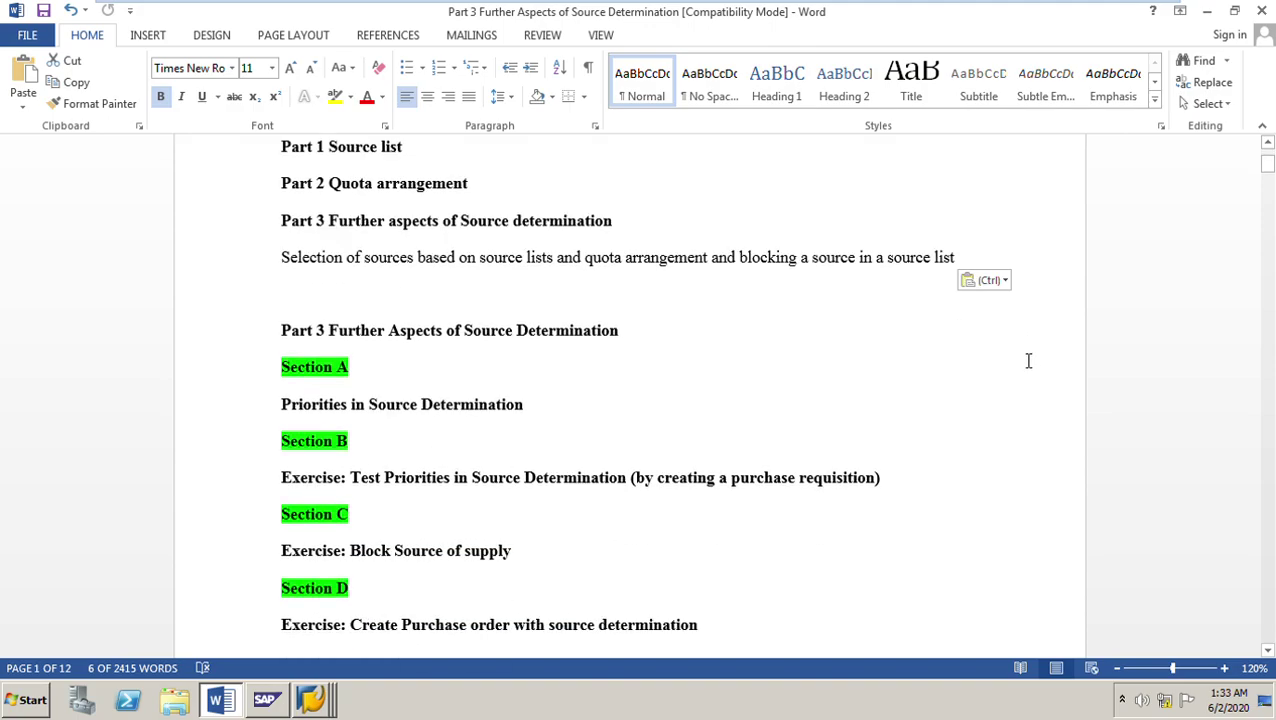